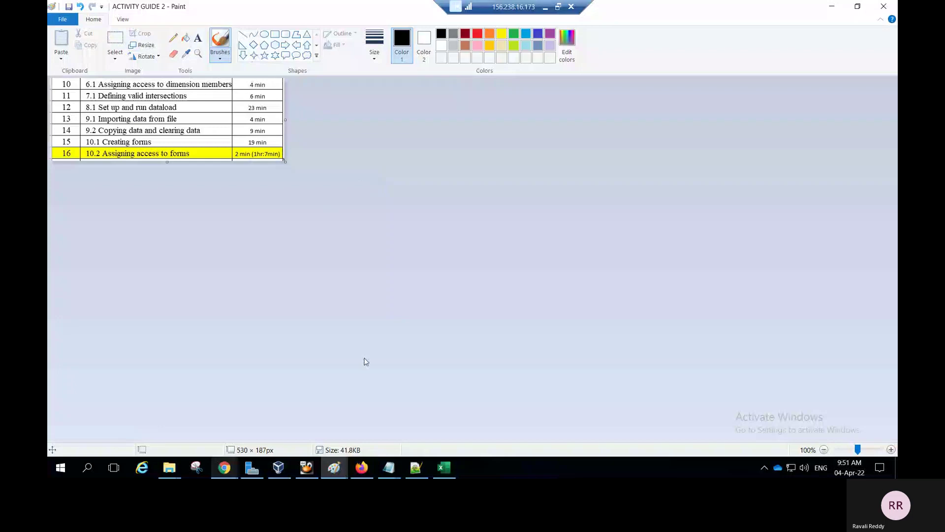
# Switch to the Oracle activity guide in Firefox and read the Practice 6-1 tasks on assigning access to dimension members, pages 54 to 56.
pyautogui.click(363, 468)
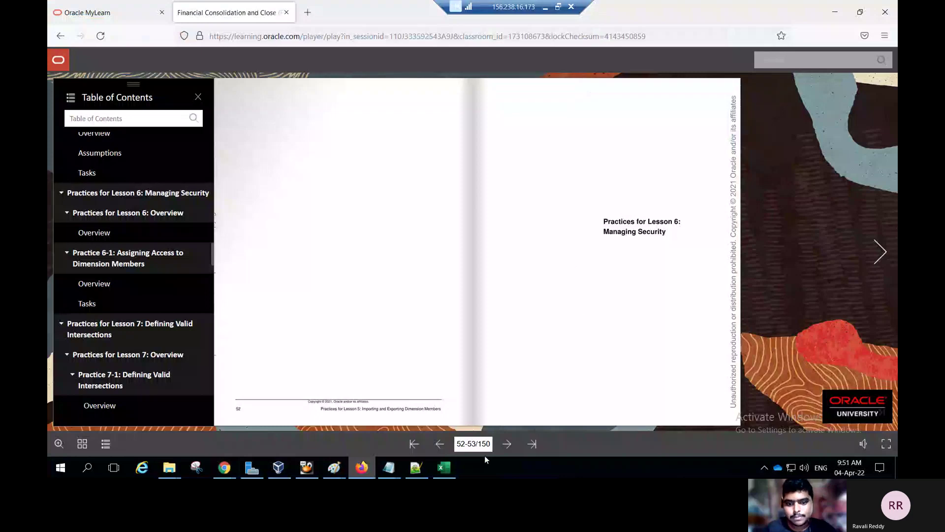
pyautogui.click(518, 438)
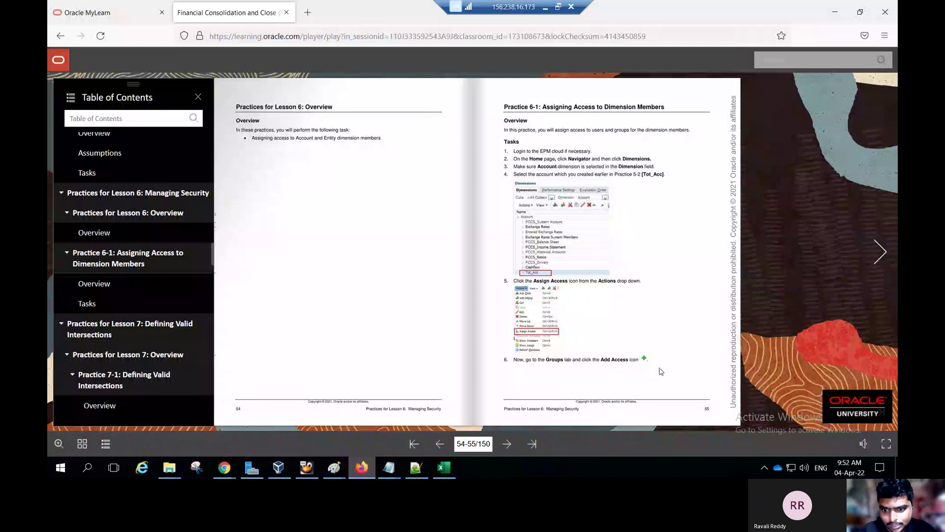
pyautogui.click(507, 443)
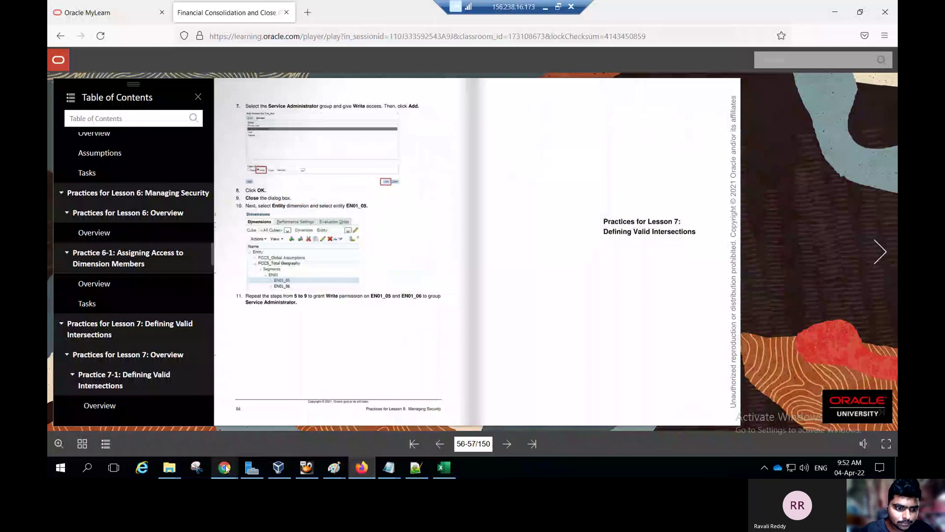
# Switch to EPM Cloud Financial Consolidation and Close in Chrome and open the Dimensions page.
pyautogui.moveTo(223, 467)
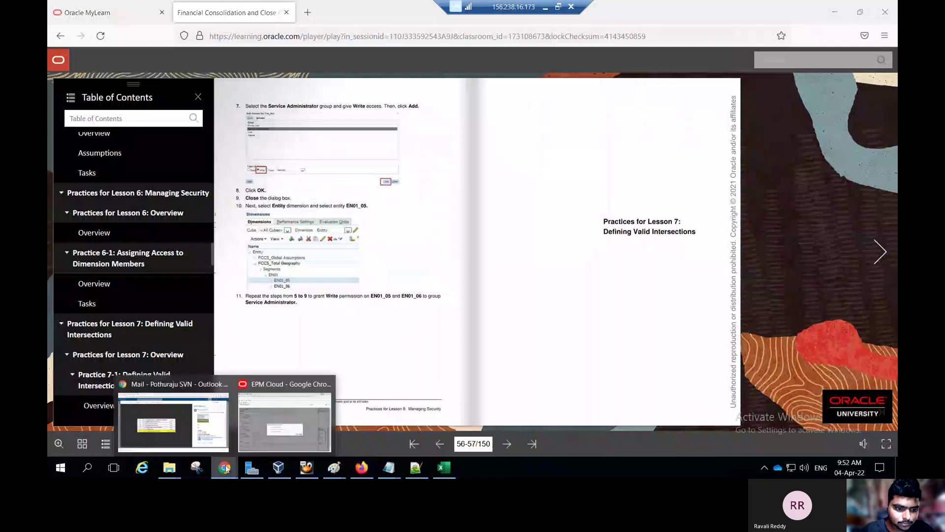
pyautogui.click(211, 428)
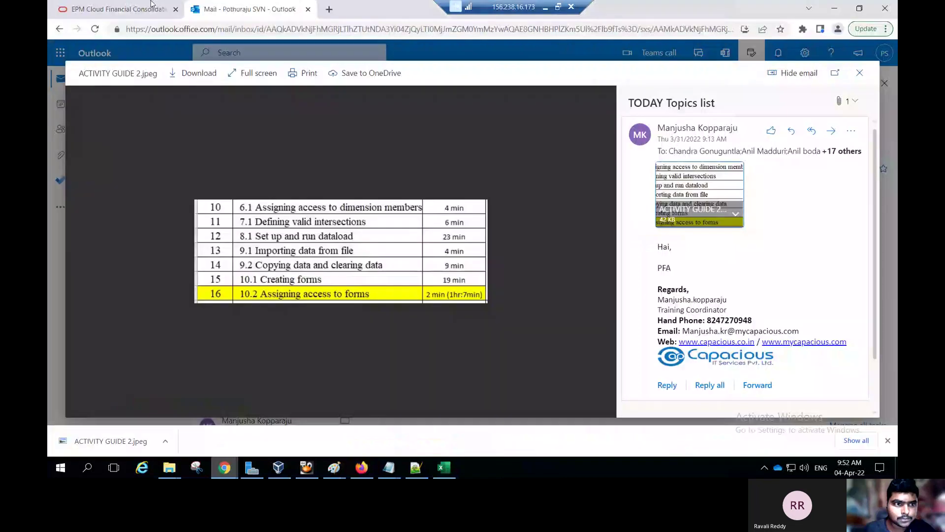
pyautogui.click(118, 9)
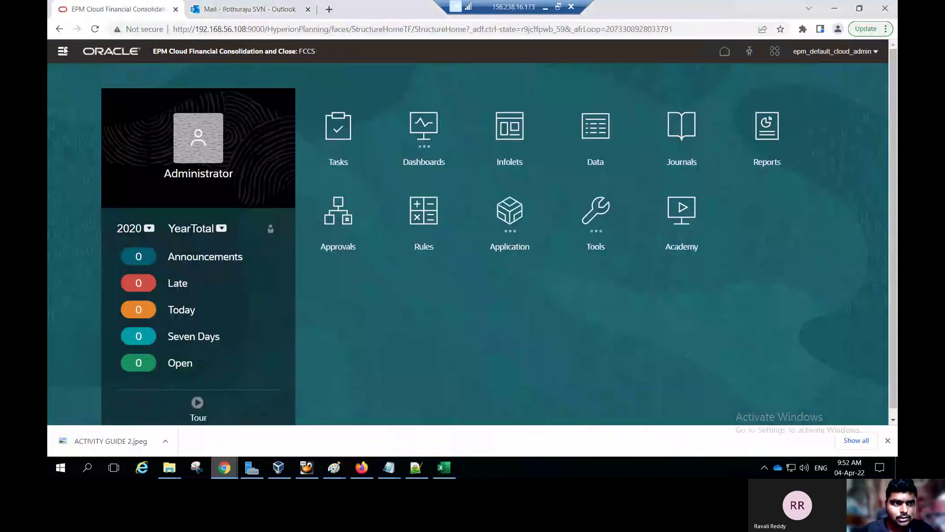
pyautogui.click(63, 51)
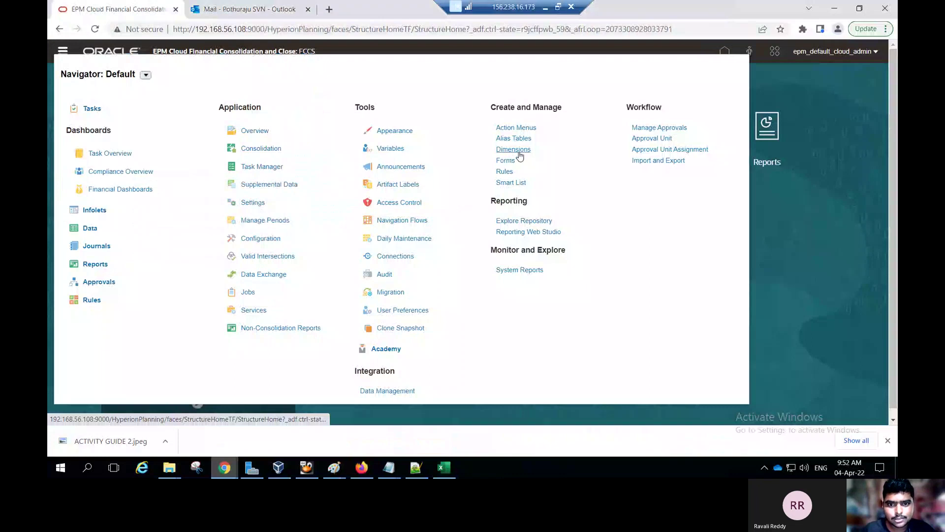
pyautogui.click(517, 152)
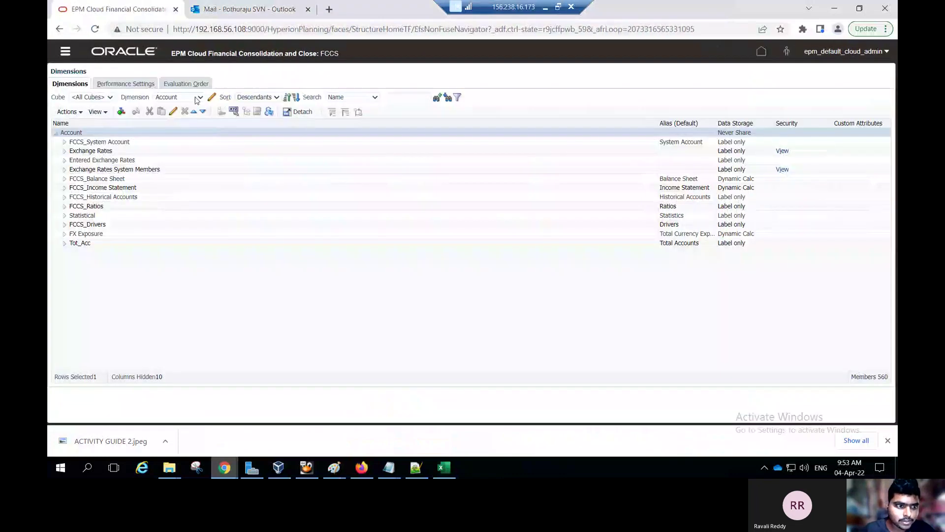
# Grant the Service Administrator group Write access to the Tot_Acc member of the Account dimension.
pyautogui.click(82, 244)
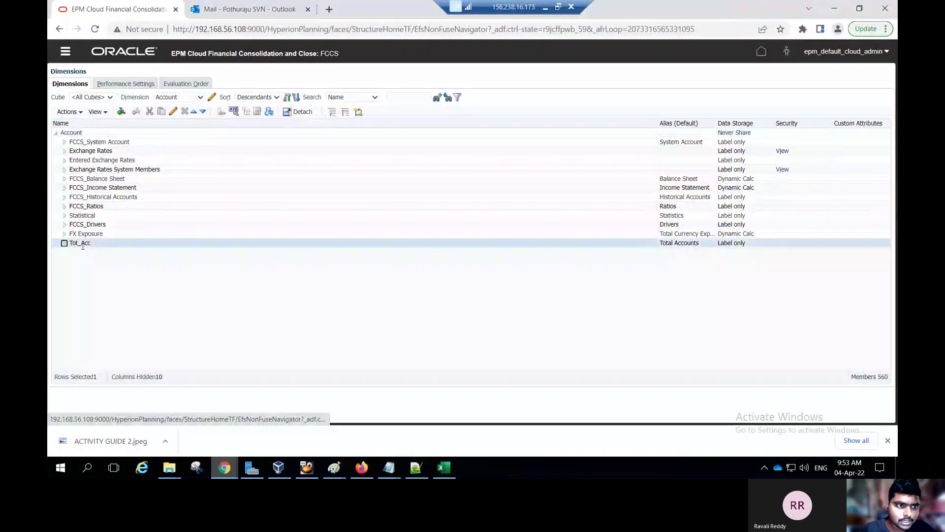
pyautogui.click(78, 112)
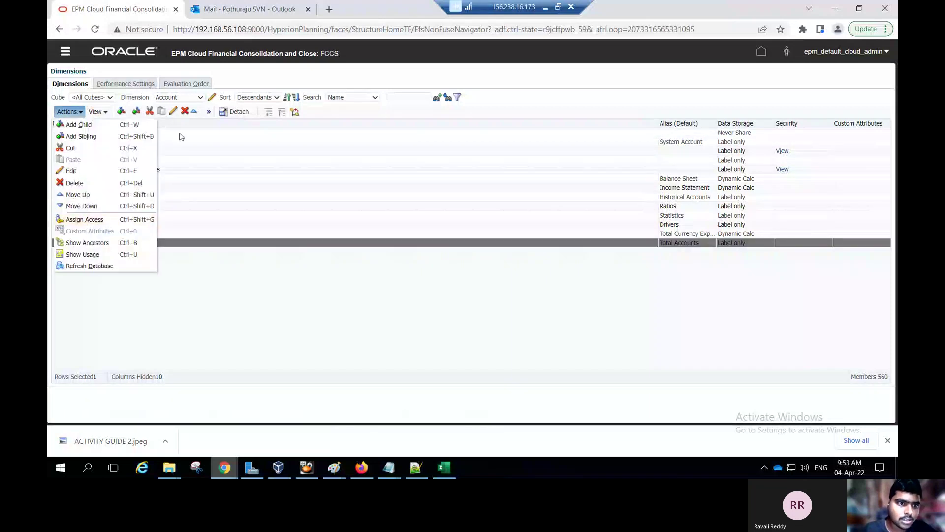
pyautogui.click(208, 112)
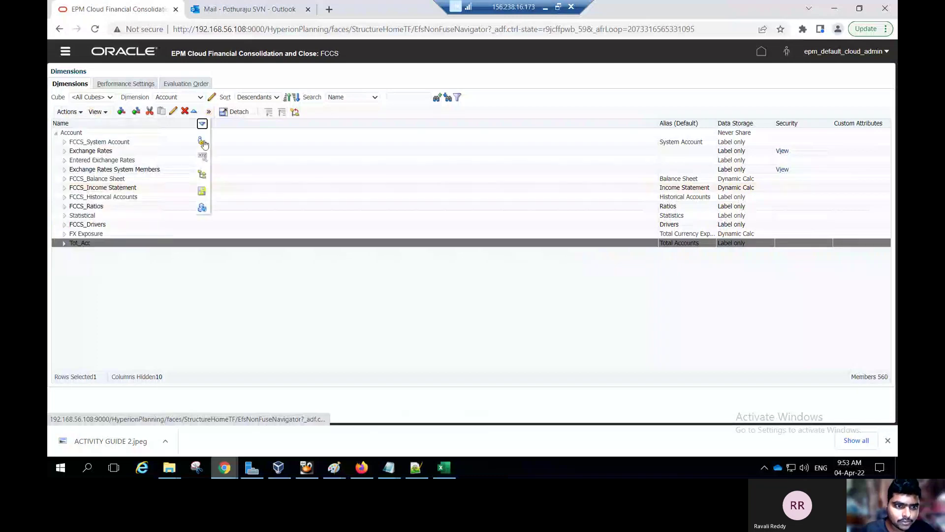
pyautogui.click(203, 142)
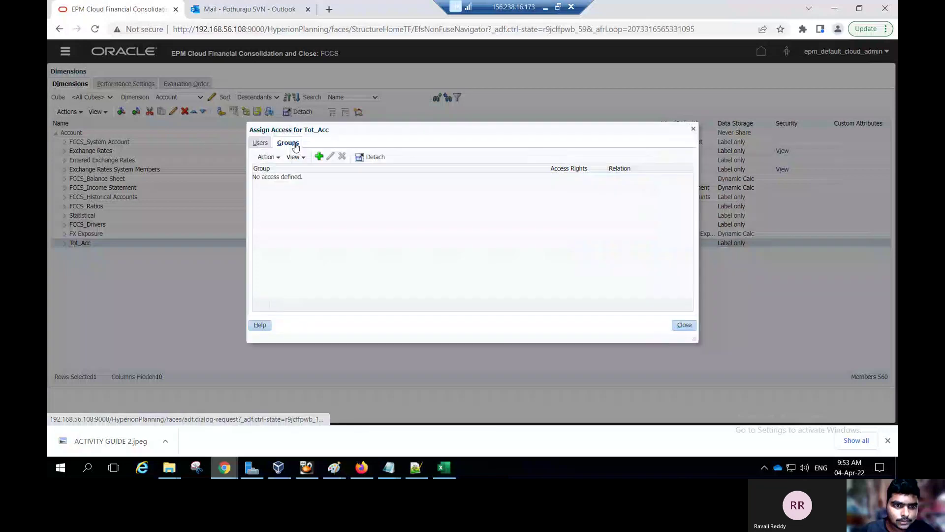
pyautogui.click(319, 157)
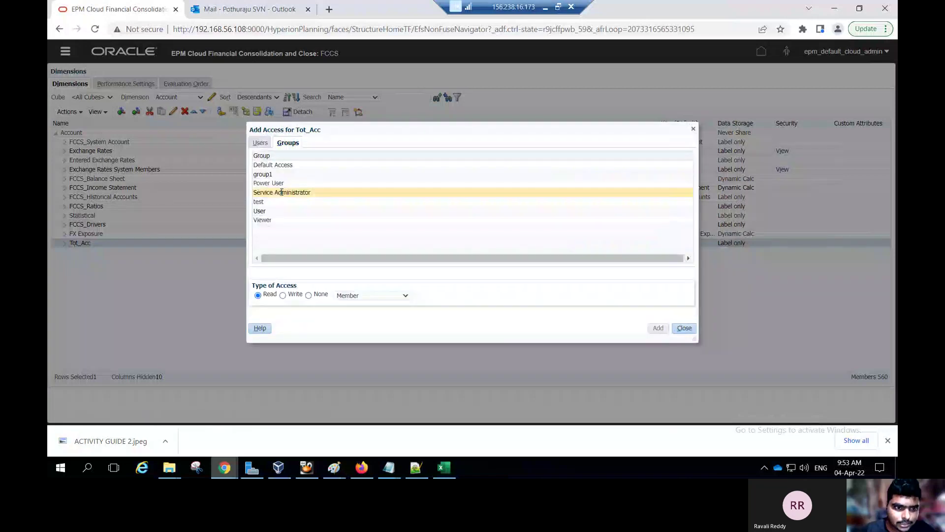
pyautogui.click(282, 192)
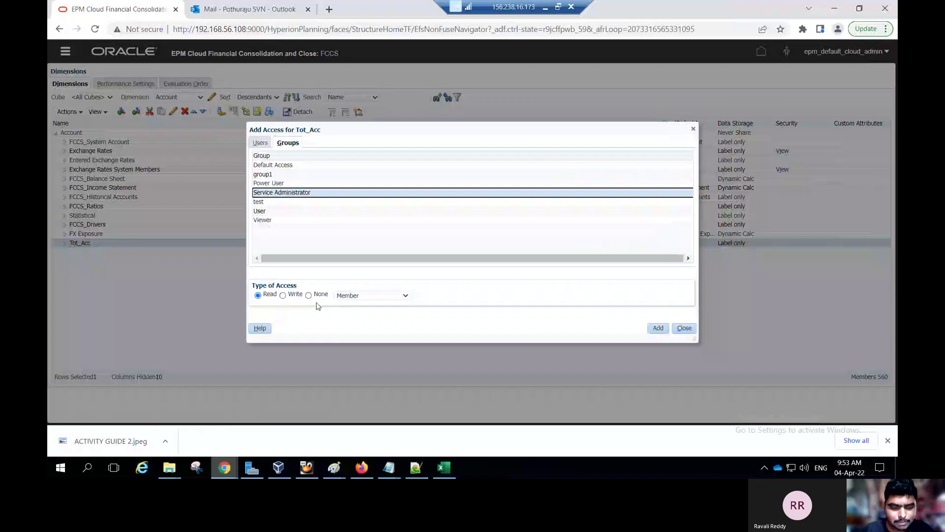
pyautogui.click(283, 296)
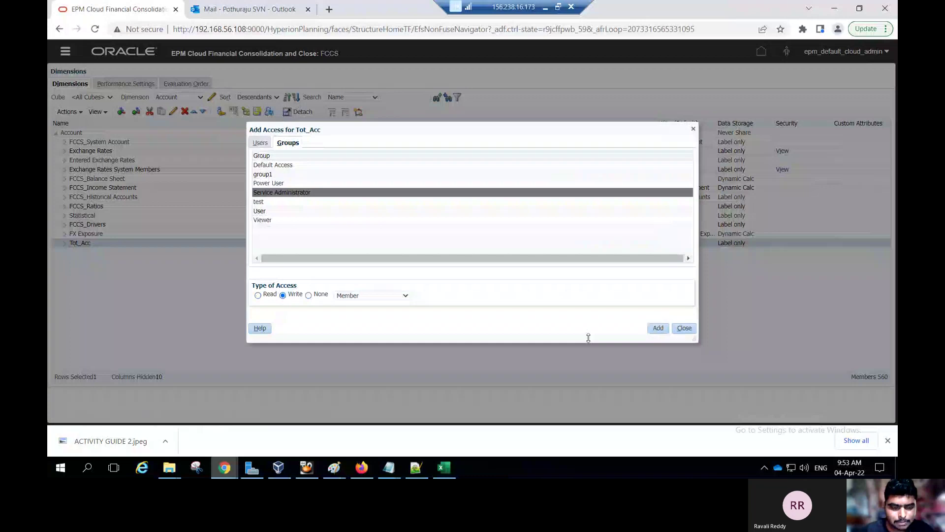
pyautogui.click(658, 328)
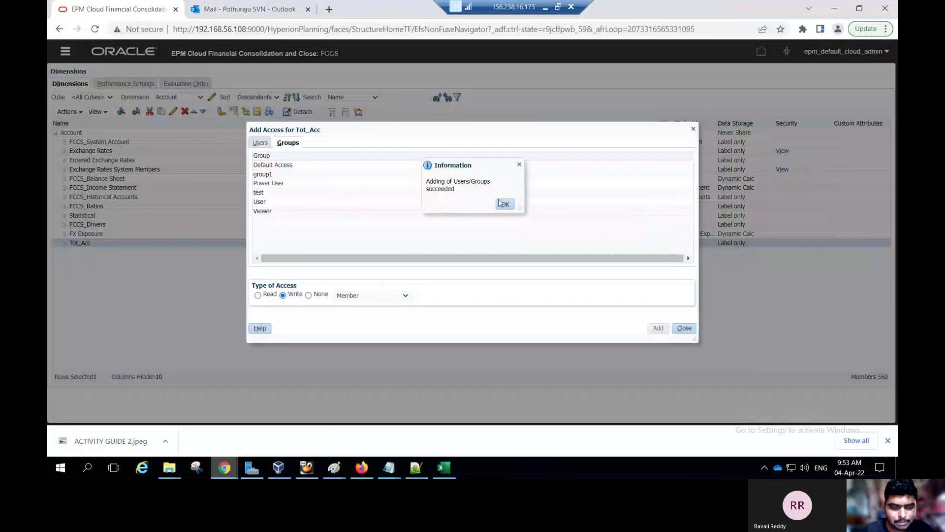
pyautogui.click(506, 205)
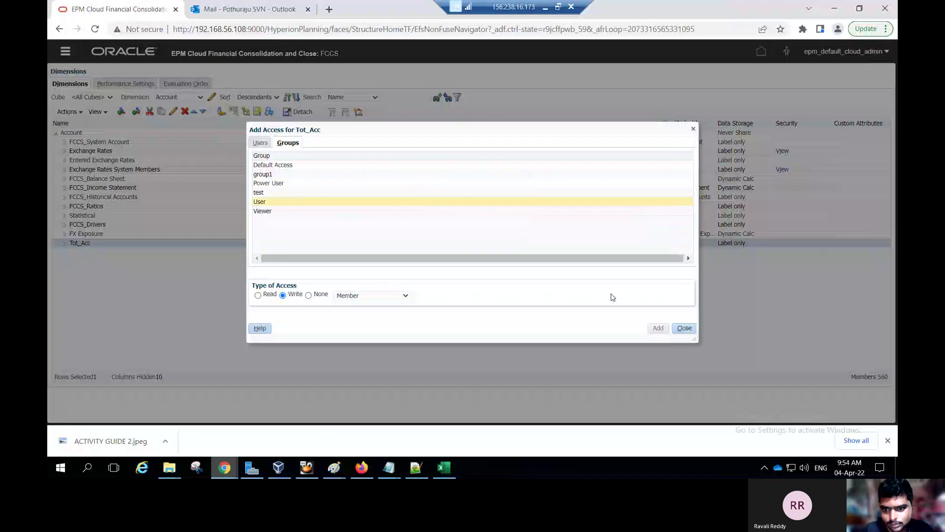
pyautogui.click(684, 328)
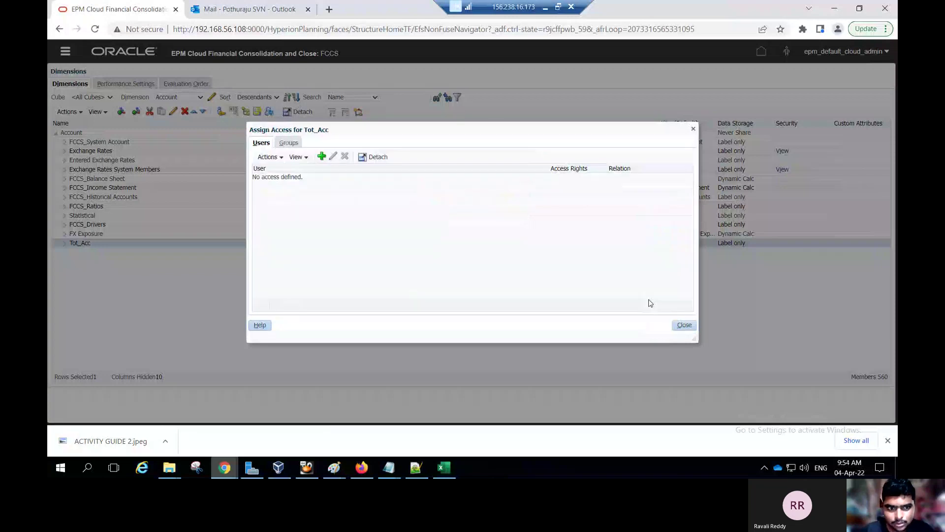
pyautogui.click(684, 325)
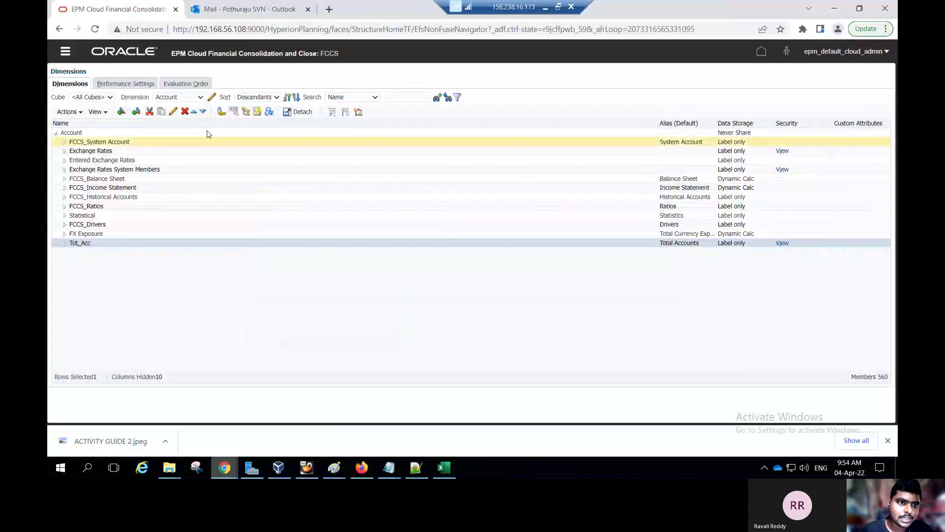
# Show the Entity dimension and expand FCCS_Total Geography, Segments and EN01 down to the EN01 child entities.
pyautogui.click(199, 98)
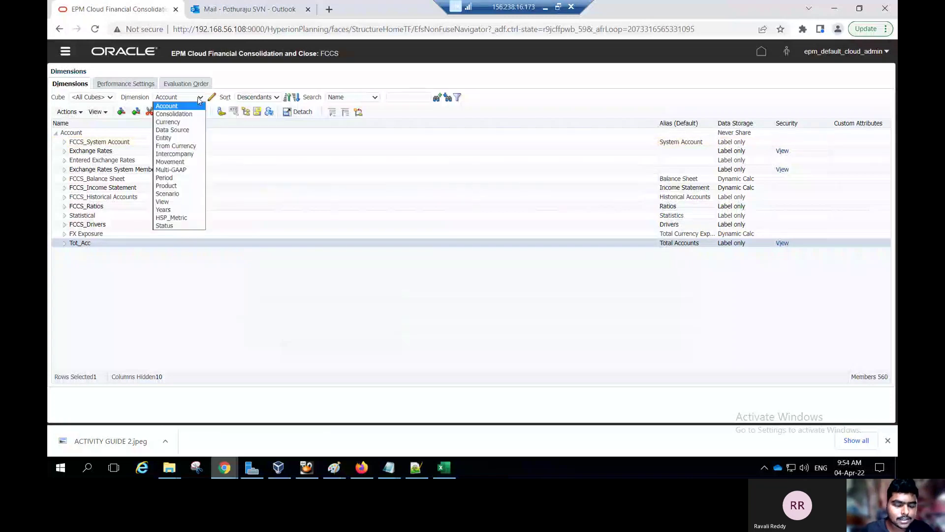
pyautogui.click(184, 138)
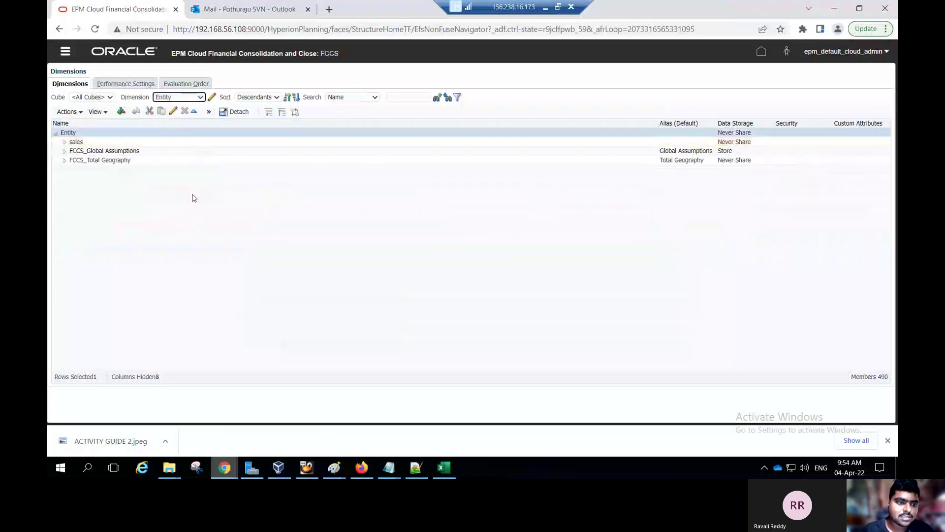
pyautogui.click(65, 162)
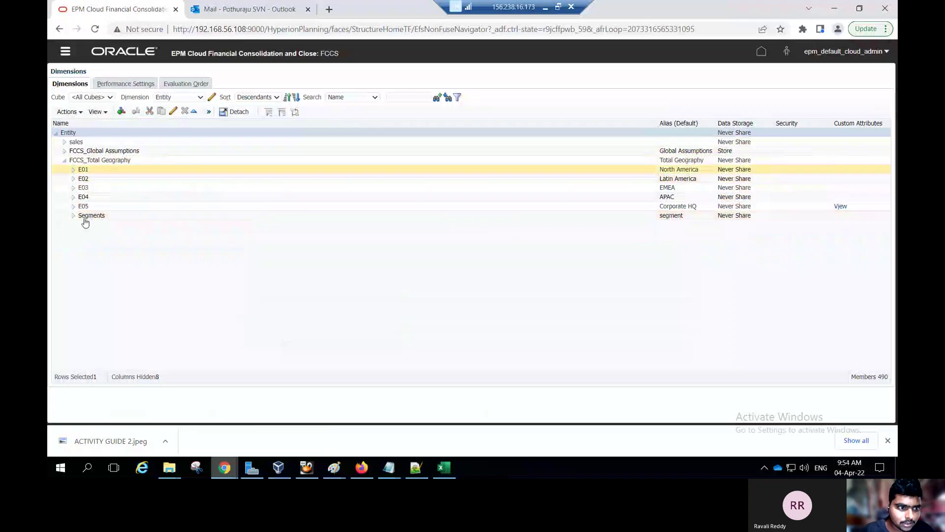
pyautogui.click(74, 217)
pyautogui.click(83, 225)
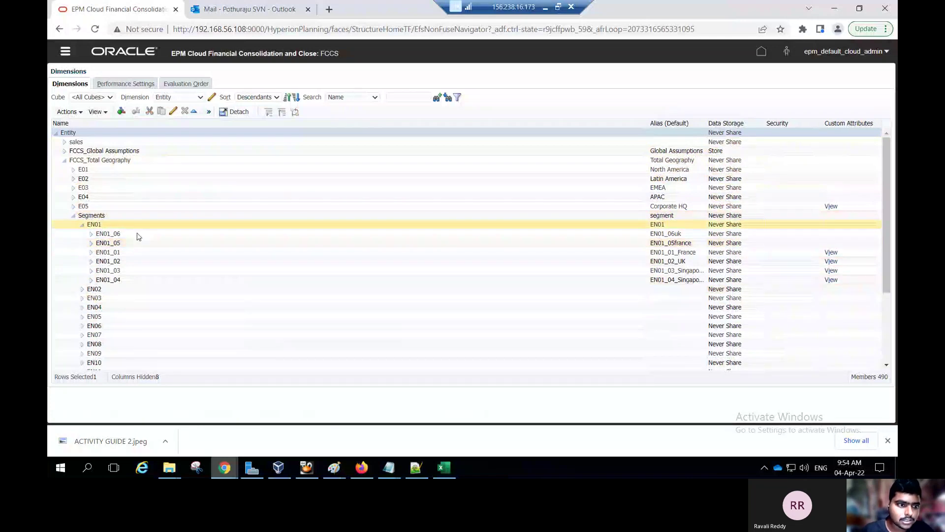
# Grant the Service Administrator group Write access to the EN01_05 entity.
pyautogui.click(135, 243)
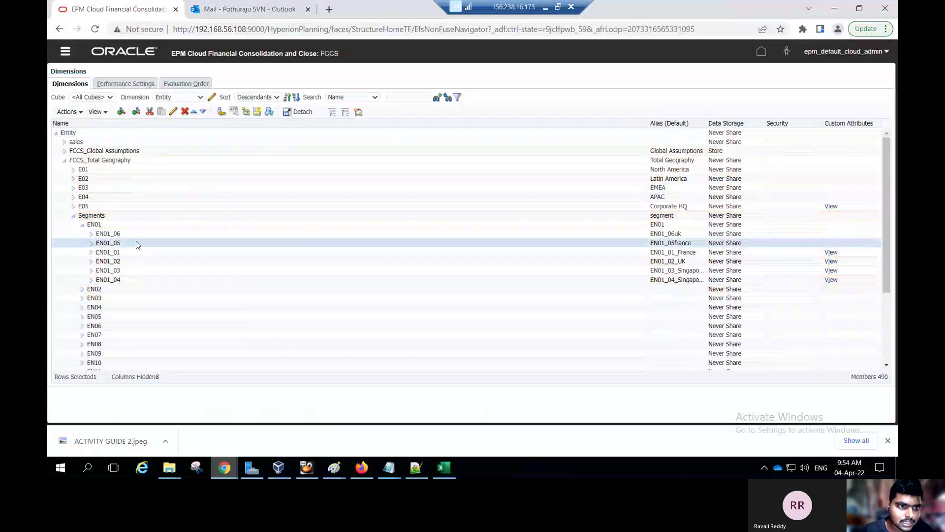
pyautogui.click(221, 113)
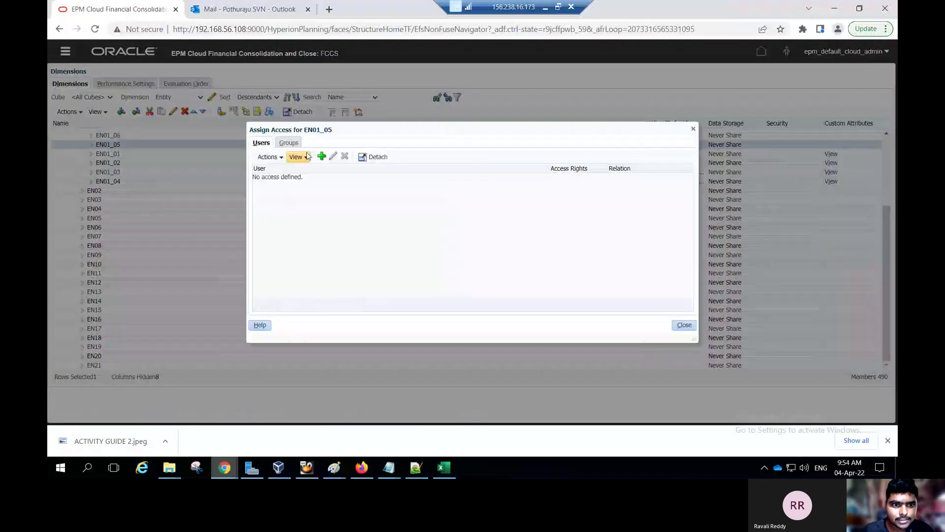
pyautogui.click(289, 143)
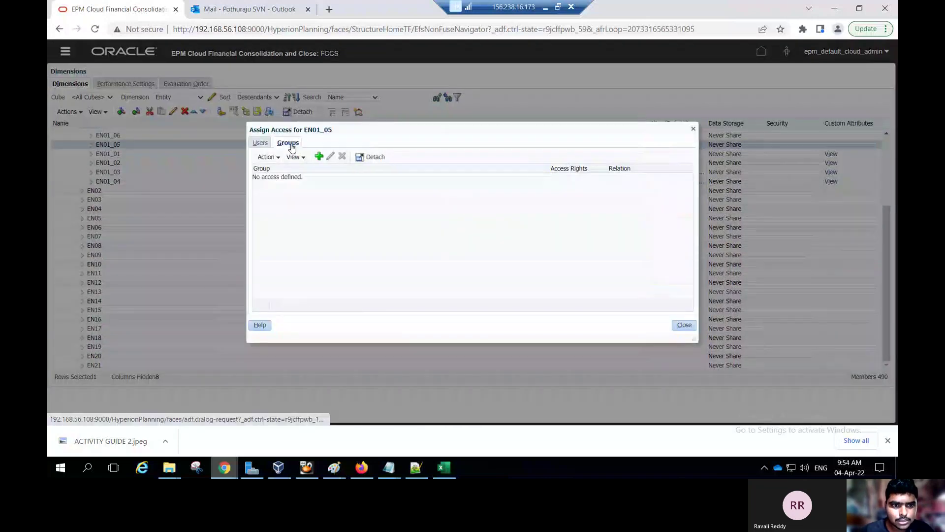
pyautogui.click(319, 157)
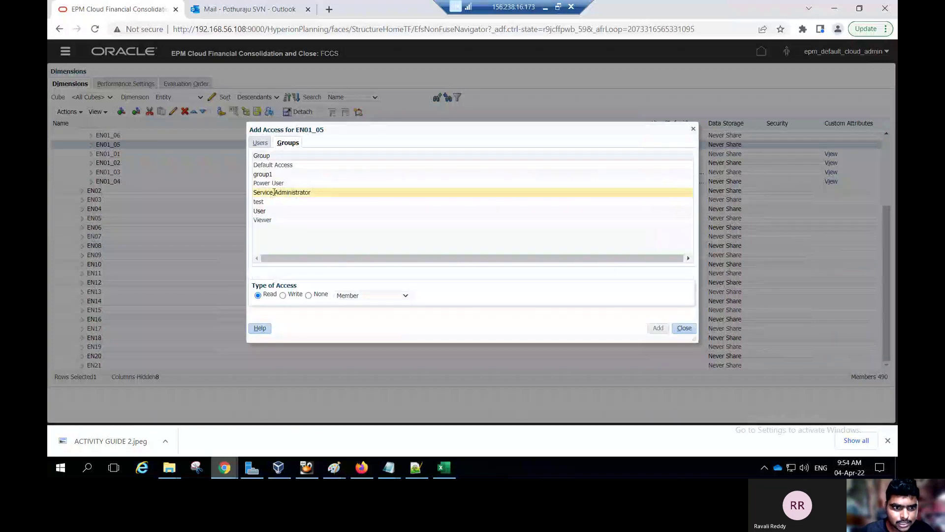
pyautogui.click(273, 194)
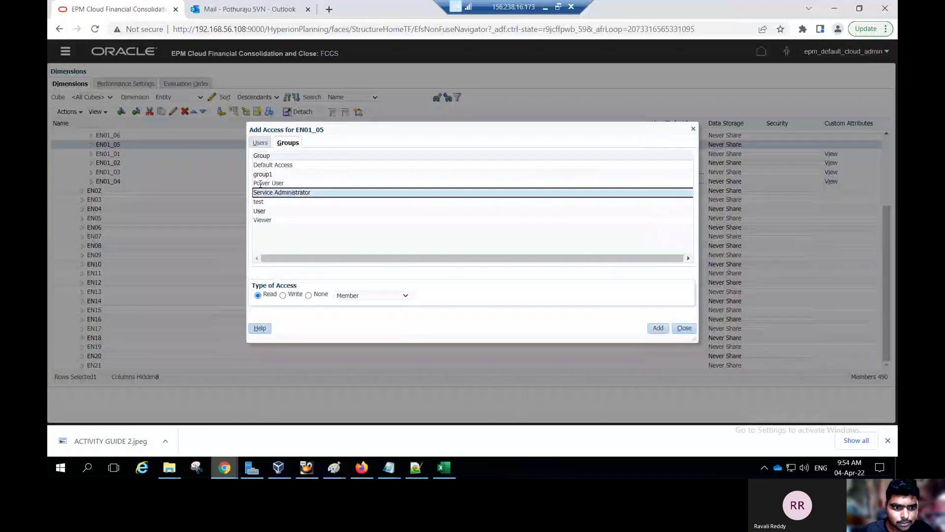
pyautogui.click(286, 295)
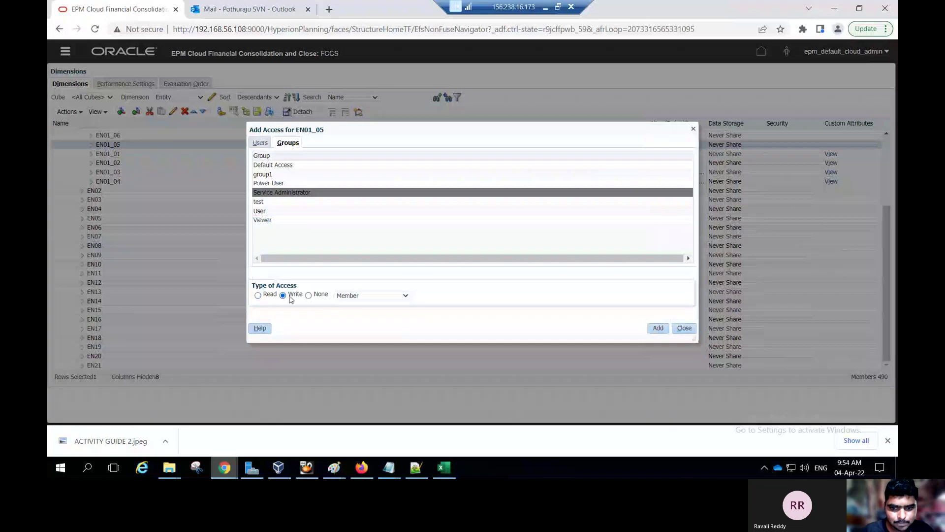
pyautogui.click(658, 328)
pyautogui.click(508, 207)
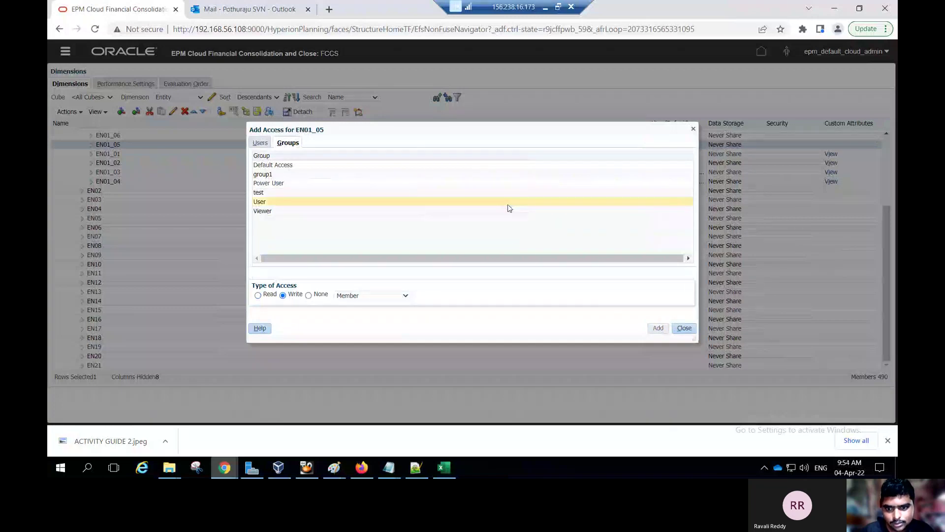
pyautogui.click(683, 328)
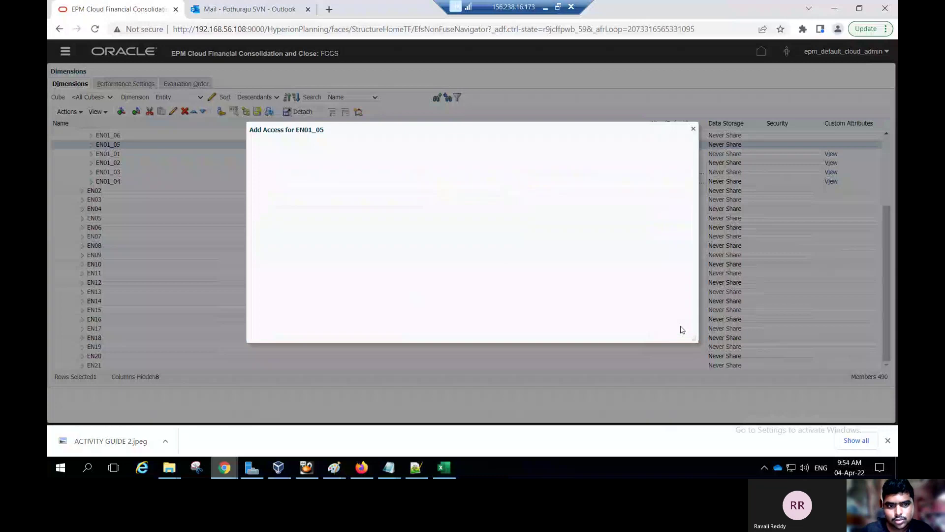
pyautogui.click(688, 328)
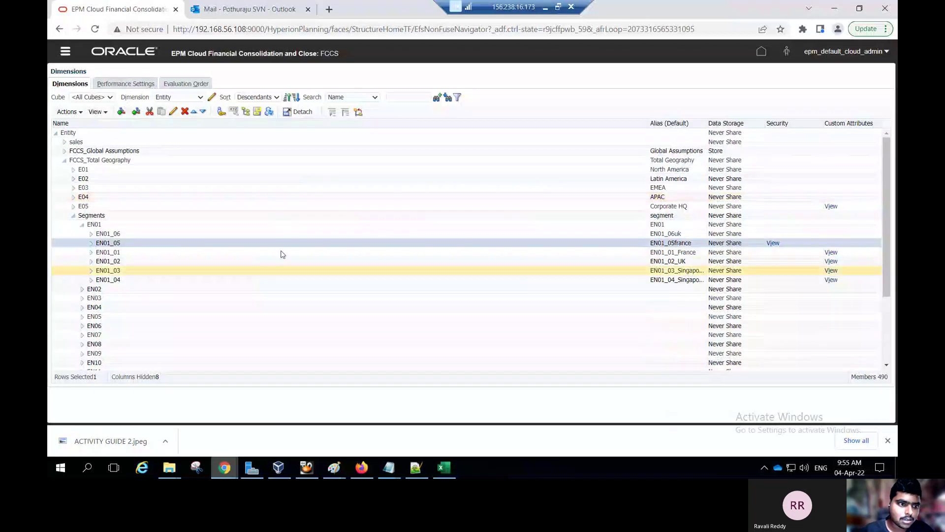
# Grant the Service Administrator group Write access to the EN01_06 entity.
pyautogui.click(138, 236)
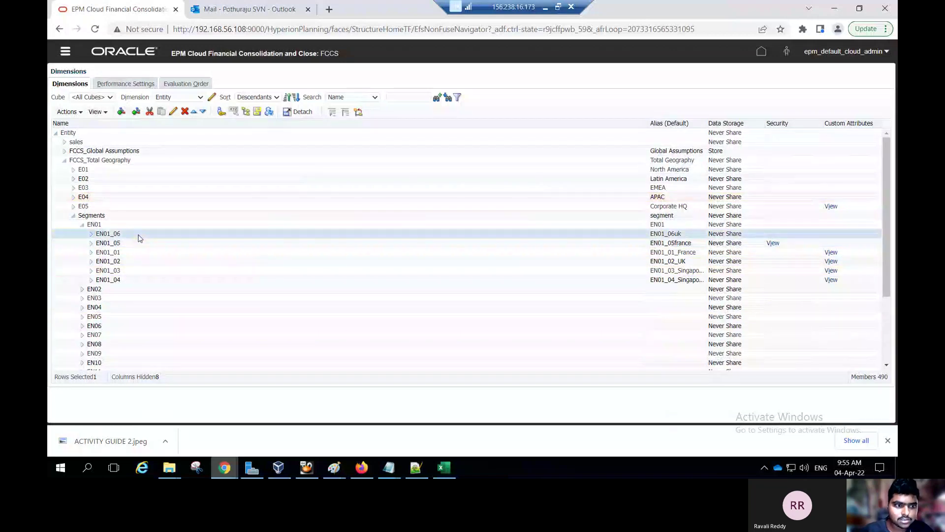
pyautogui.click(220, 112)
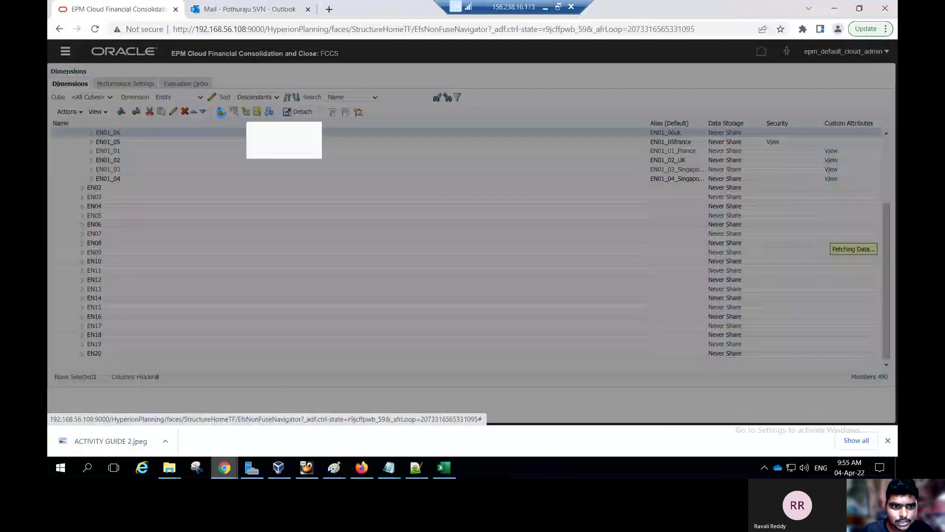
pyautogui.click(289, 142)
pyautogui.click(319, 156)
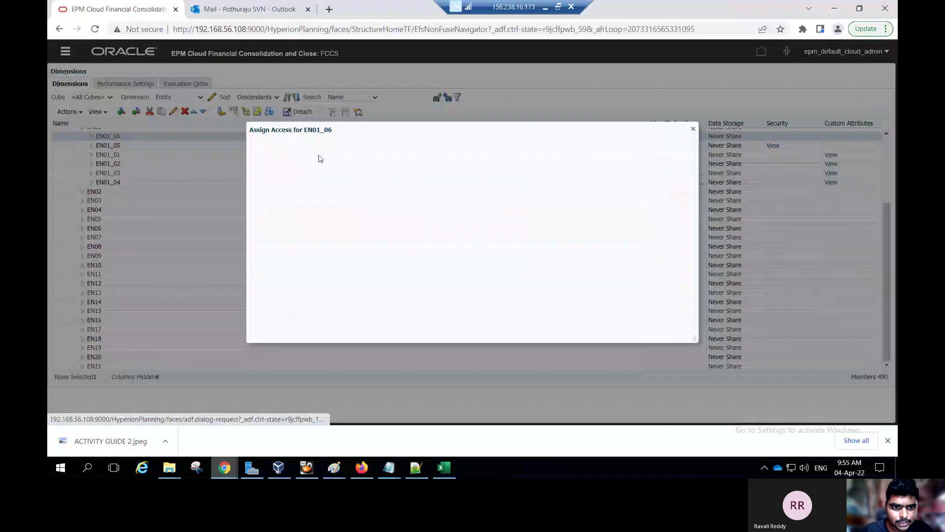
pyautogui.click(273, 193)
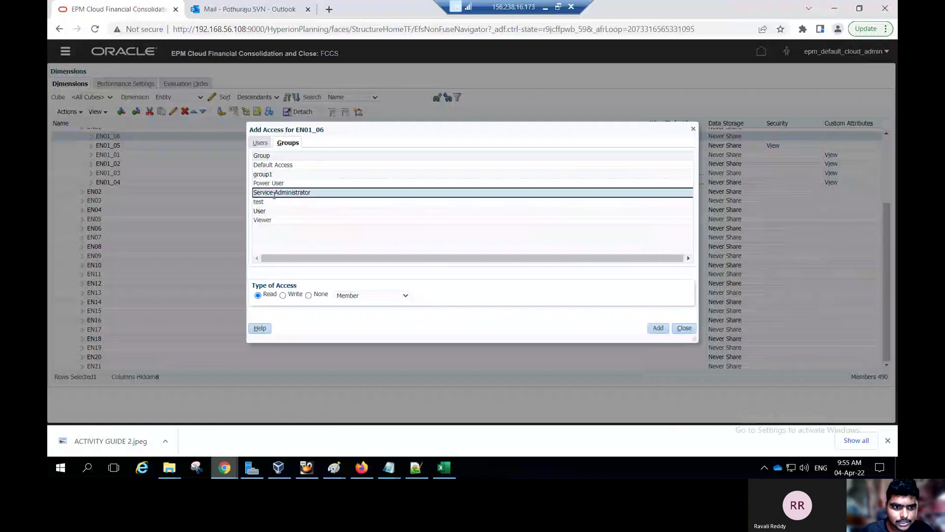
pyautogui.click(282, 295)
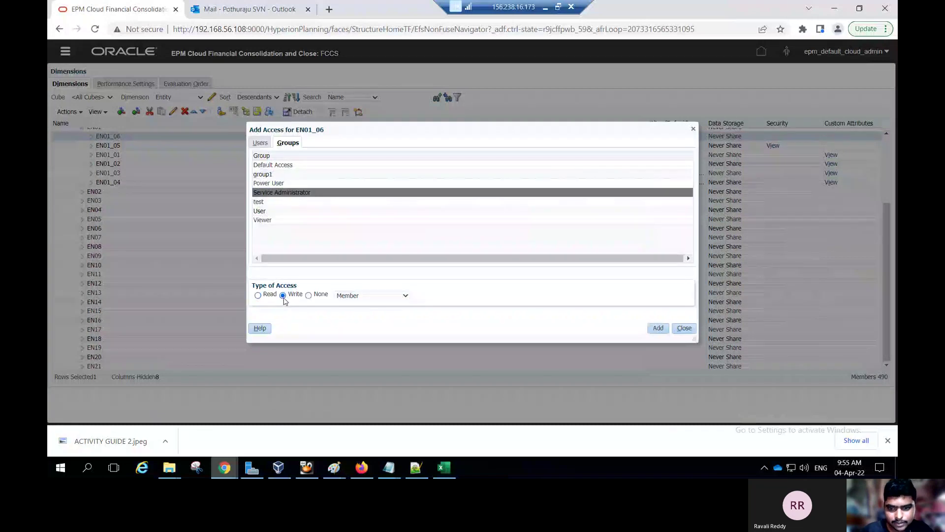
pyautogui.click(654, 329)
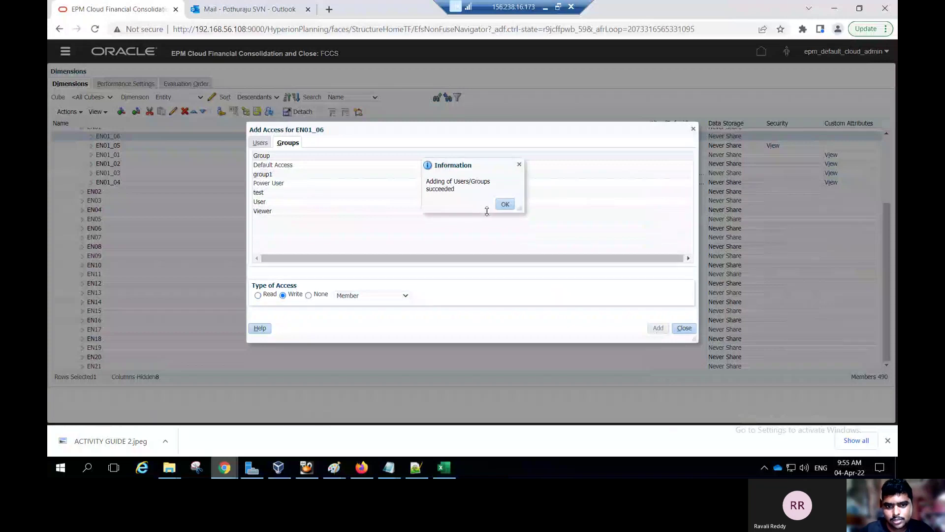
pyautogui.click(505, 204)
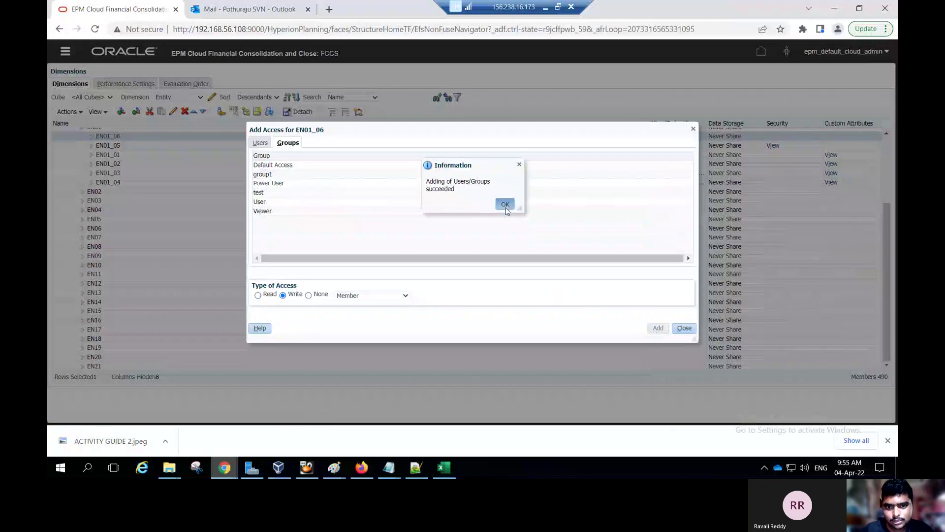
pyautogui.click(685, 329)
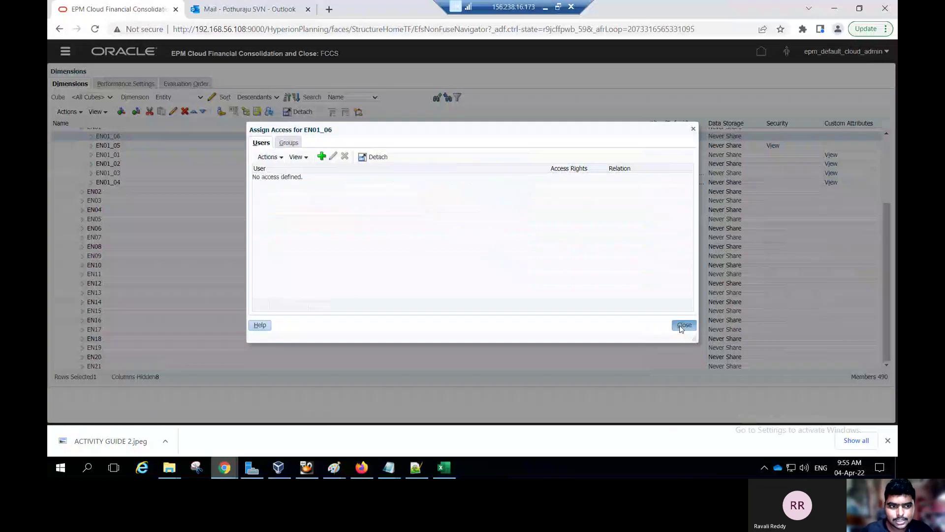
pyautogui.click(683, 326)
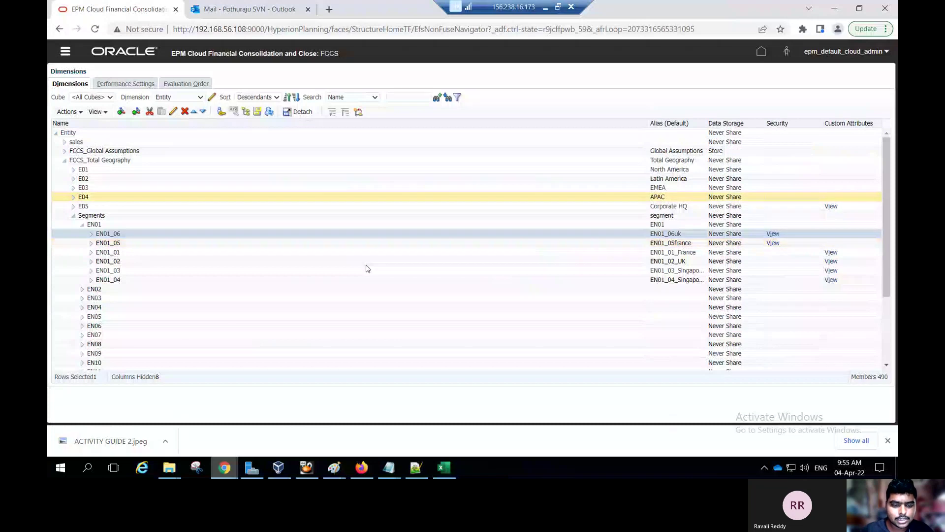
# Switch to the activity guide in Firefox and read through the steps of Practice 7-1: Defining Valid Intersections.
pyautogui.moveTo(363, 462)
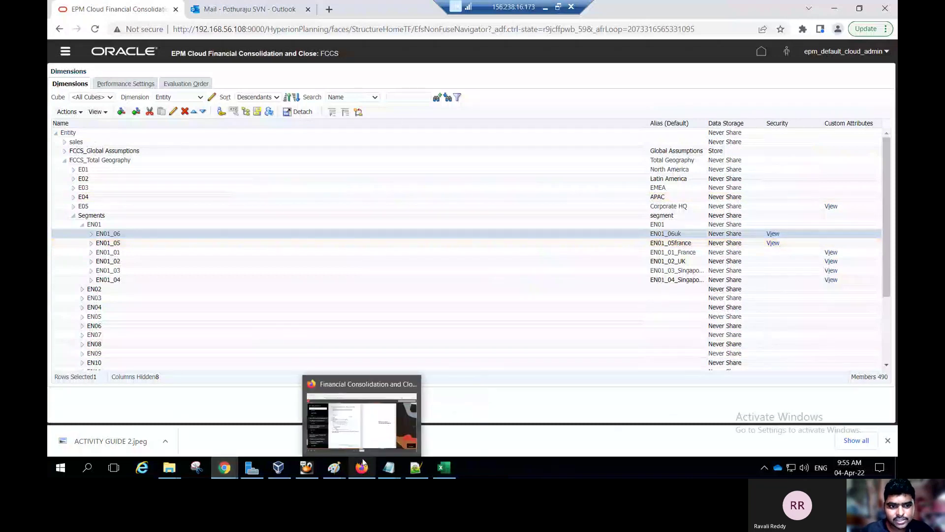
pyautogui.click(363, 463)
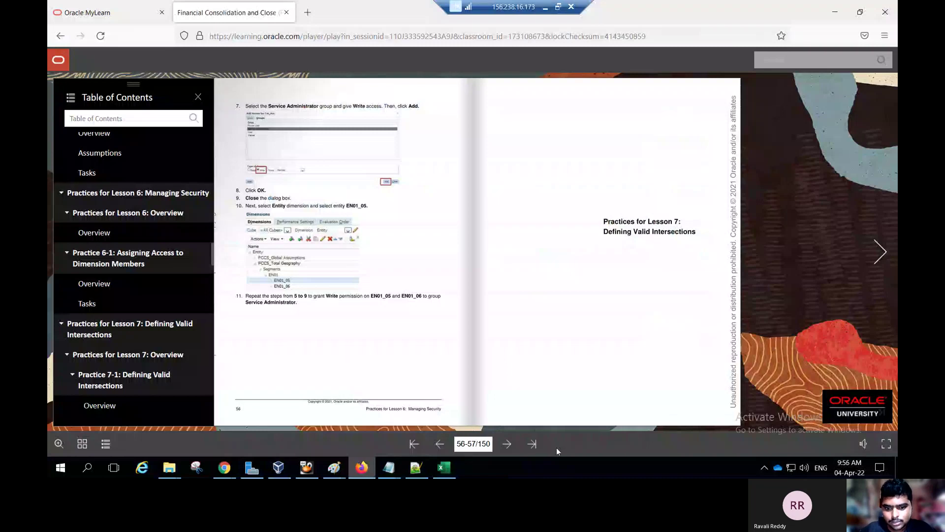
pyautogui.click(510, 446)
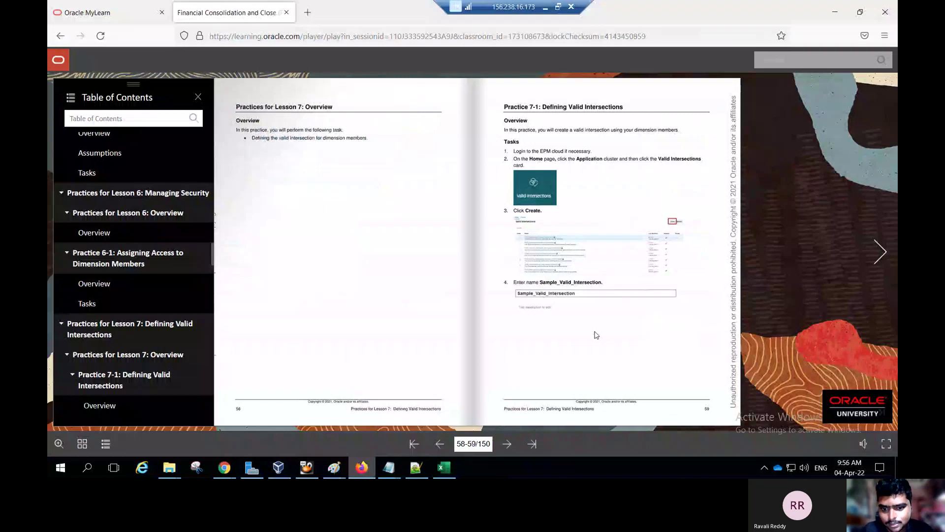
pyautogui.click(504, 450)
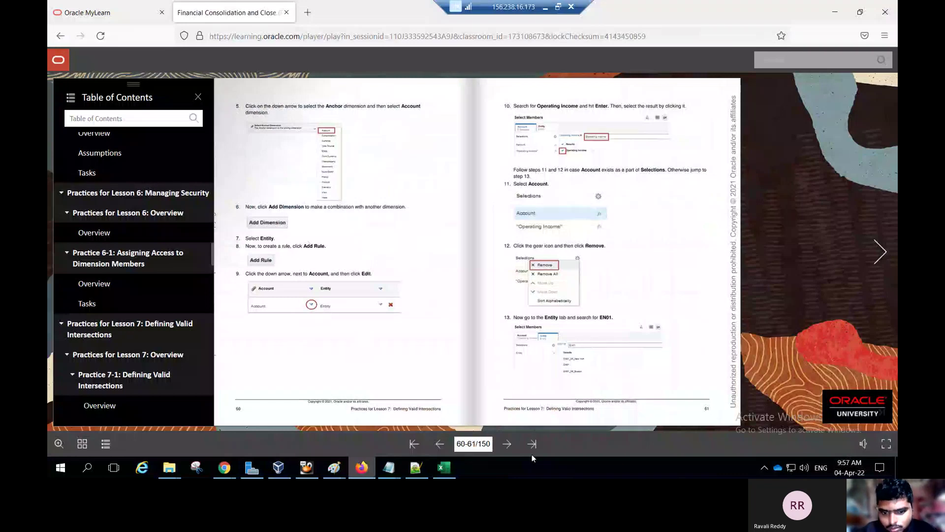
pyautogui.click(507, 444)
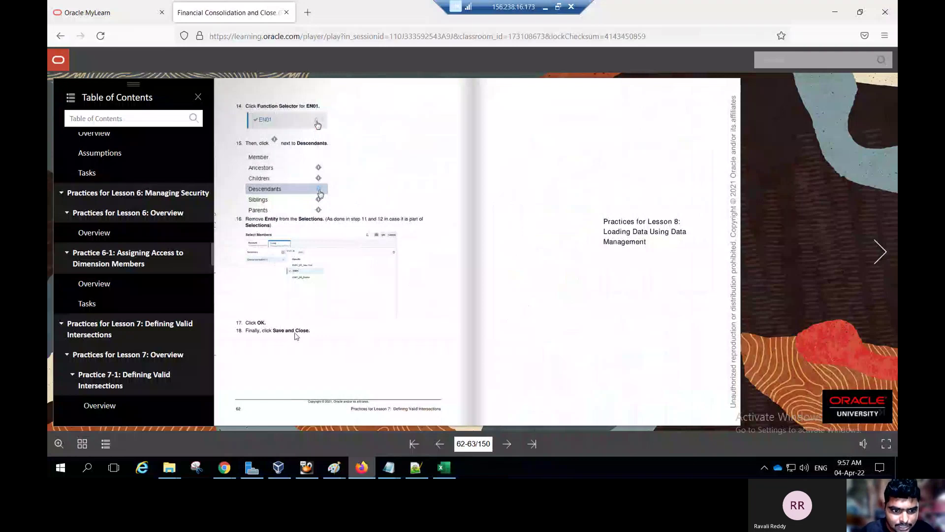
pyautogui.moveTo(444, 451)
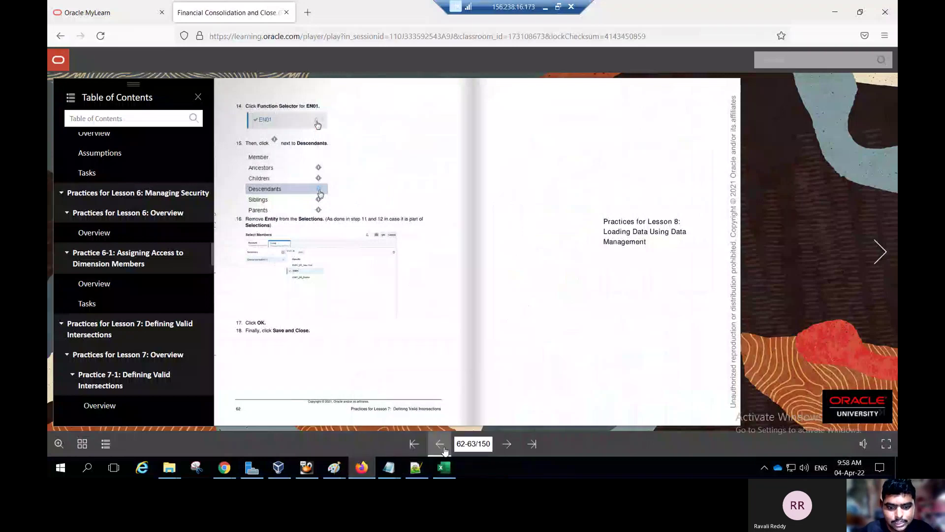
pyautogui.click(440, 444)
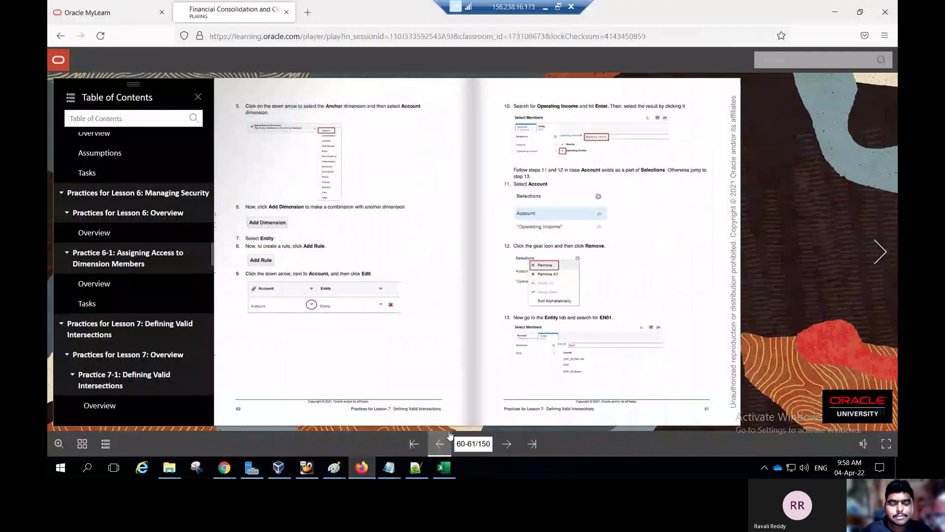
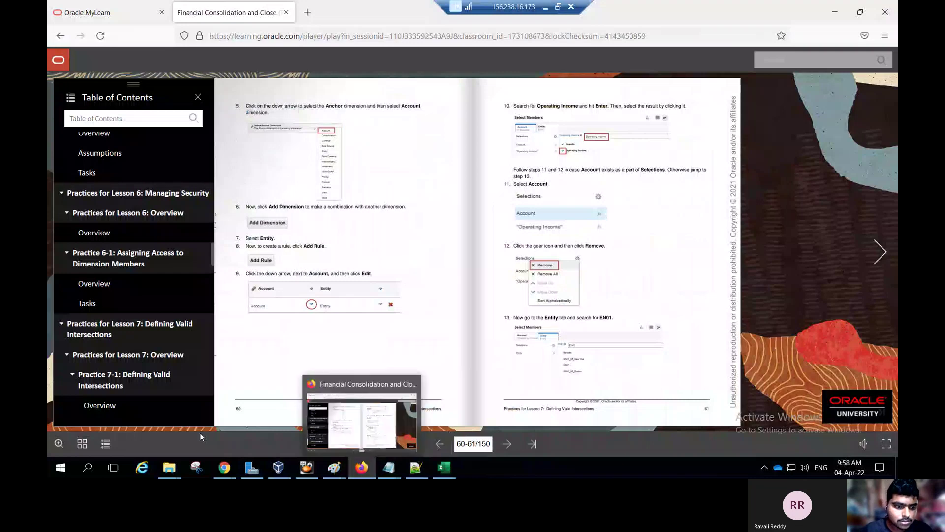
# Switch back to EPM Cloud in Chrome and create a new valid intersection from the Application cluster's Valid Intersections page.
pyautogui.moveTo(227, 473)
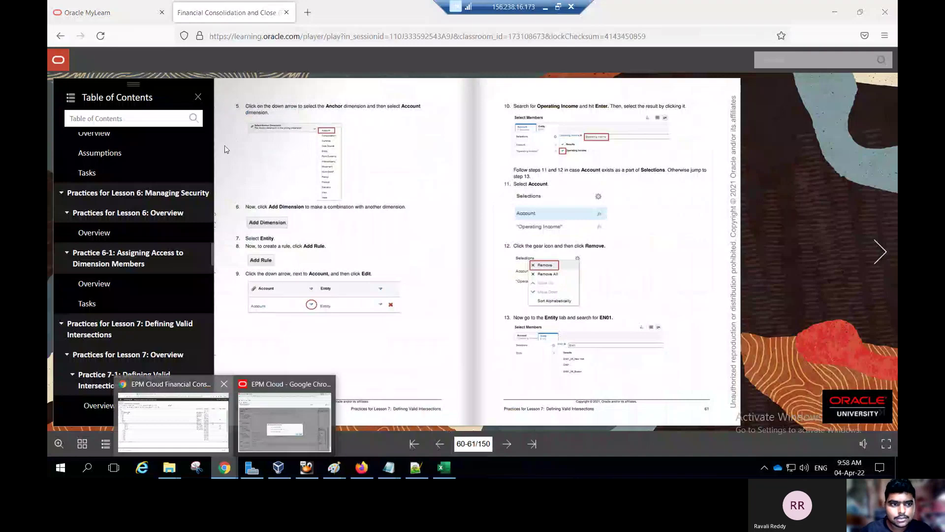
pyautogui.click(172, 421)
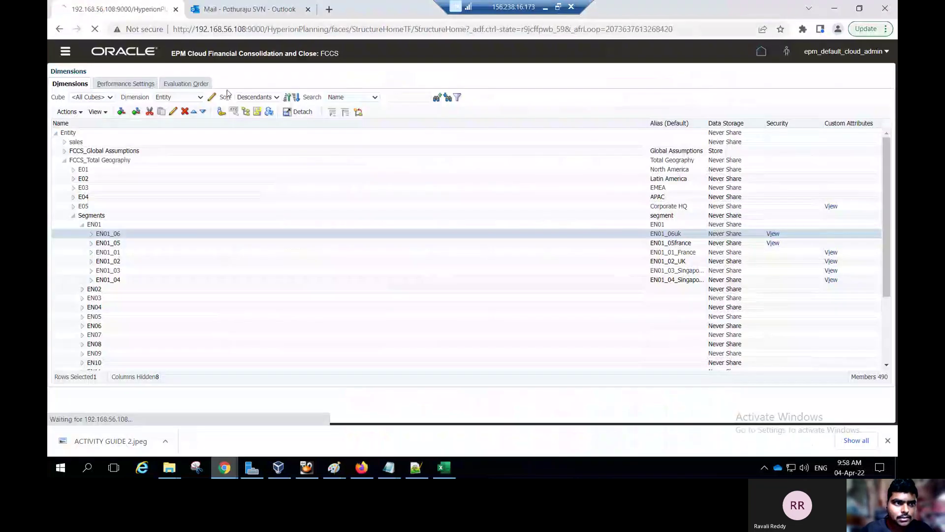
pyautogui.click(65, 51)
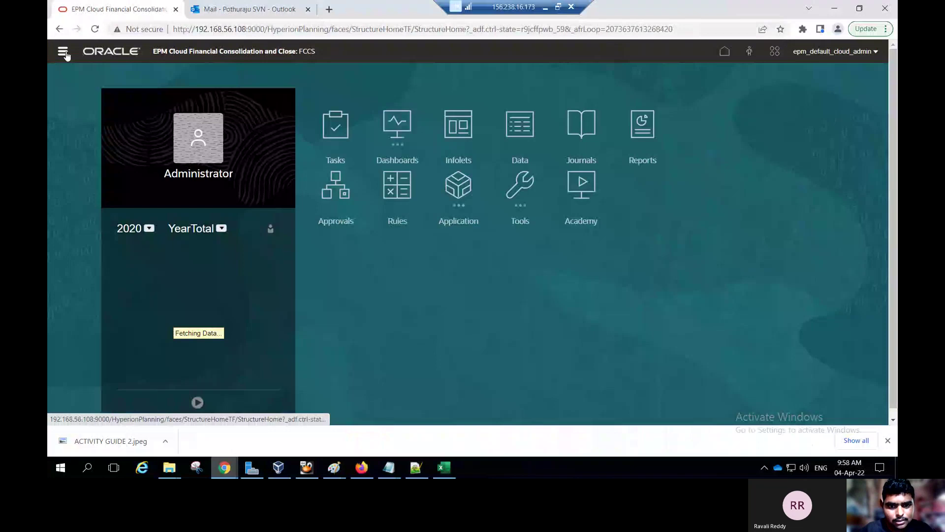
pyautogui.click(514, 212)
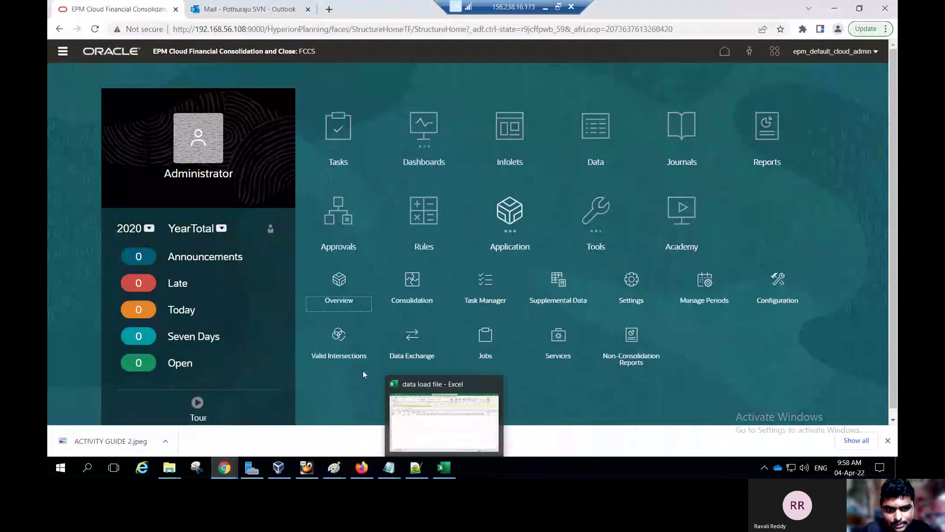
pyautogui.click(346, 338)
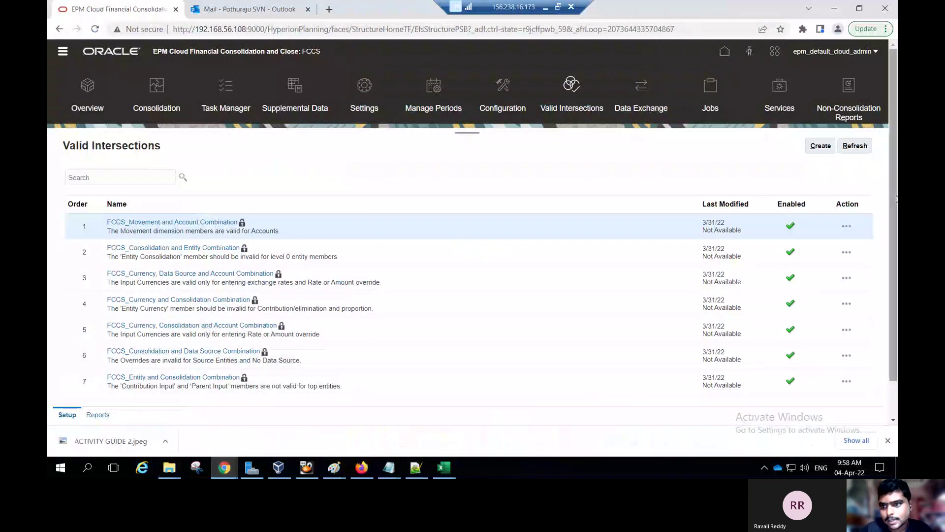
pyautogui.click(821, 146)
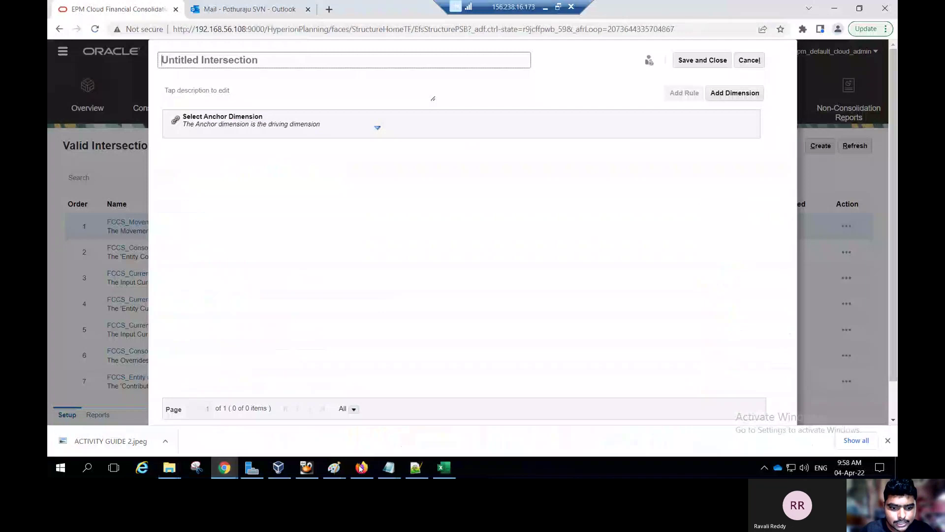
# Check the required name in the activity guide and name the new intersection SAMPLE_VALID_INTERSECTION.
pyautogui.moveTo(362, 467)
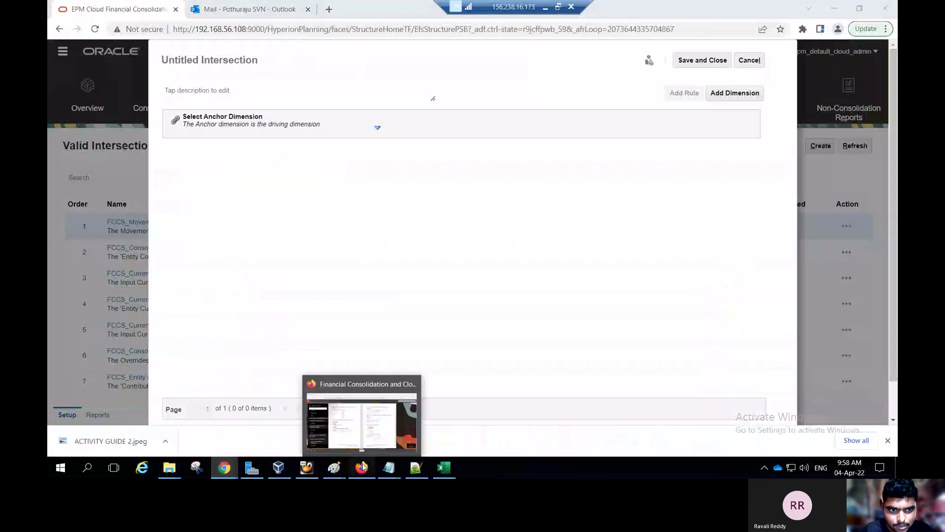
pyautogui.click(362, 465)
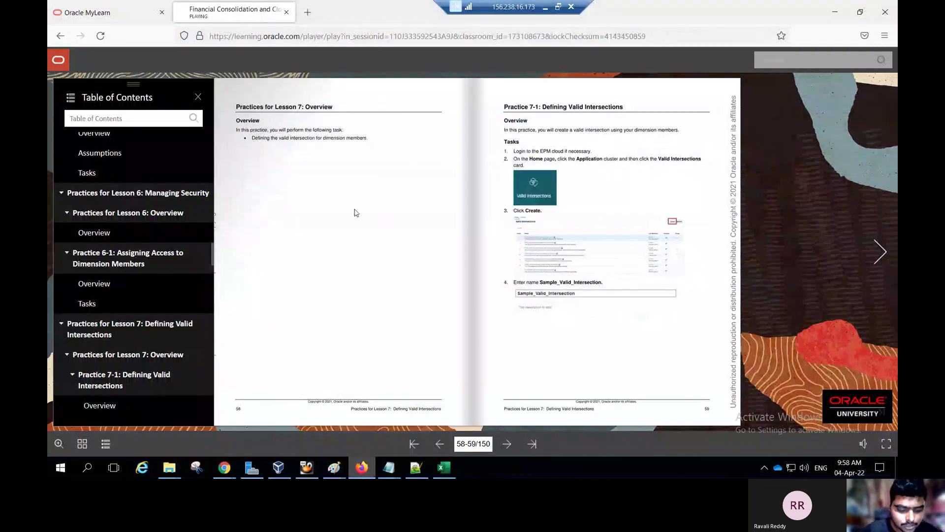
pyautogui.hotkey('alt', 'Tab')
pyautogui.write('SAMPL')
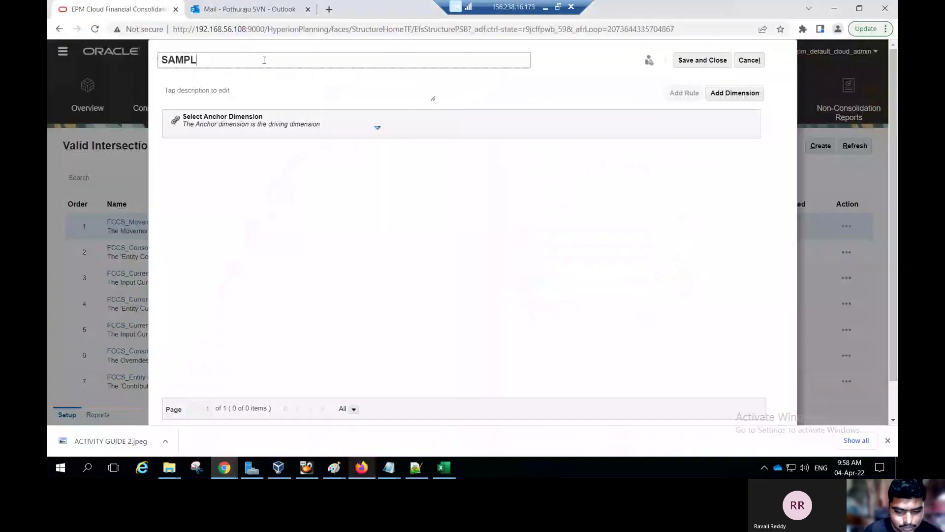
pyautogui.write('E_VALID_IN')
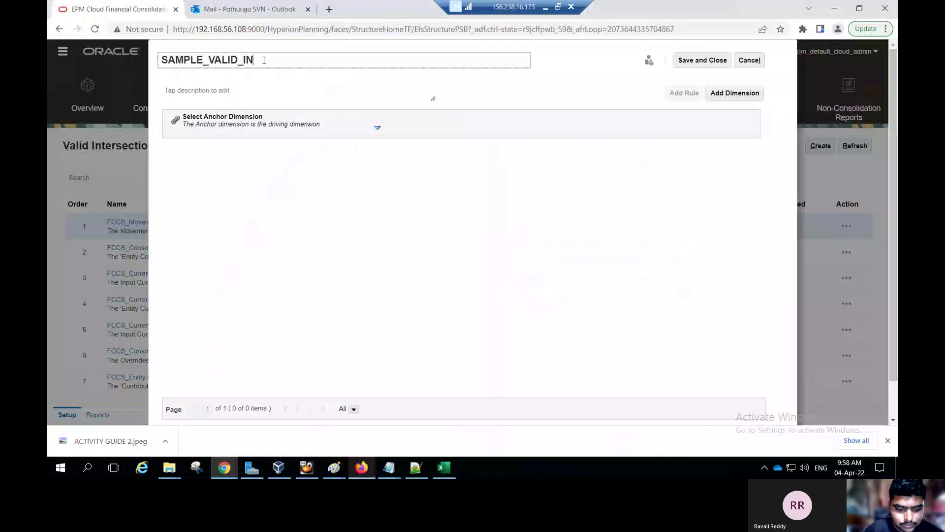
pyautogui.write('TERSECTION')
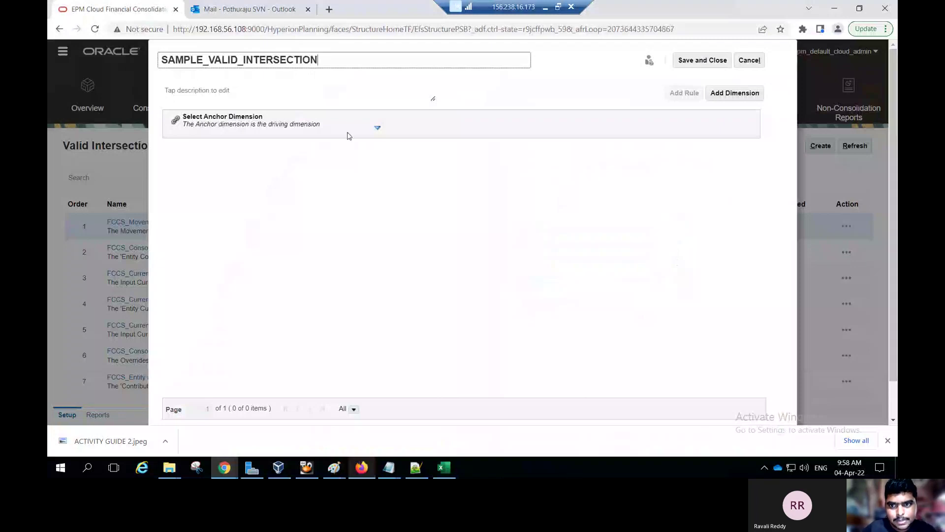
pyautogui.click(377, 133)
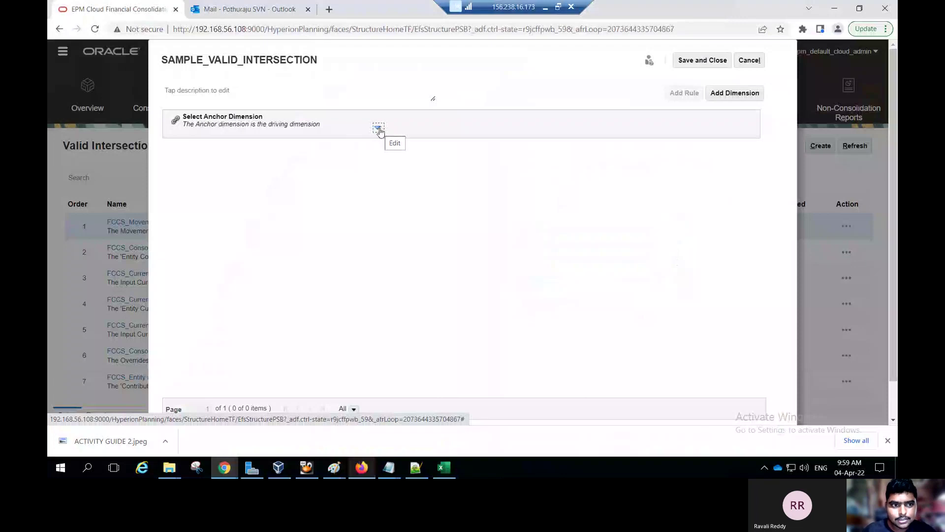
pyautogui.click(230, 92)
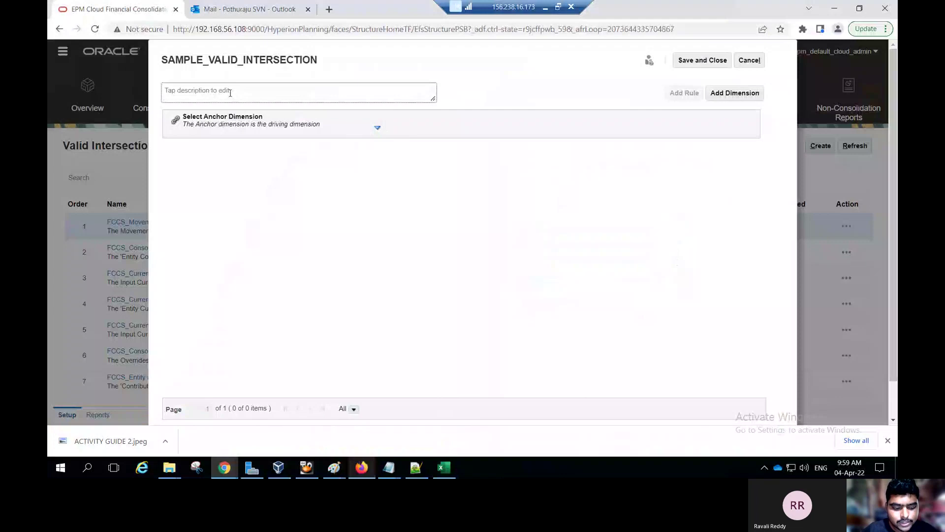
pyautogui.write('SAM')
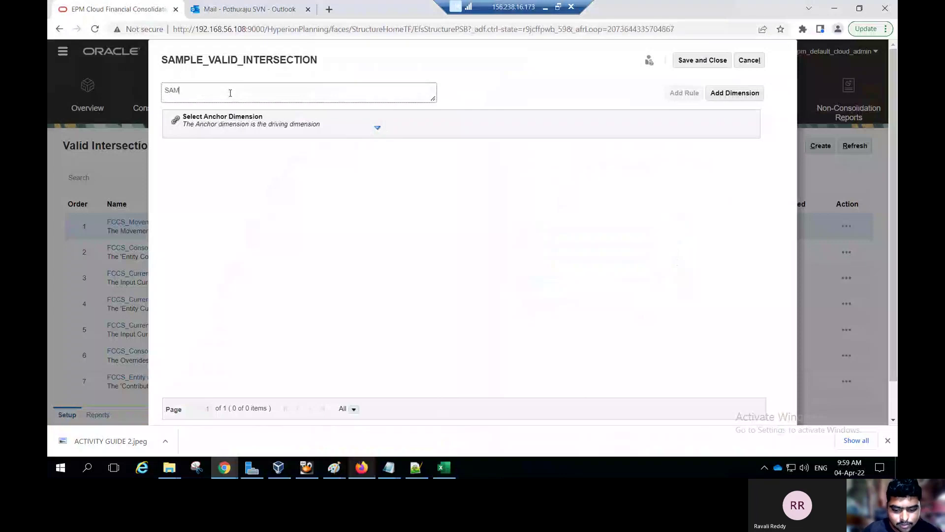
pyautogui.write('PLE FOR VALID INTER')
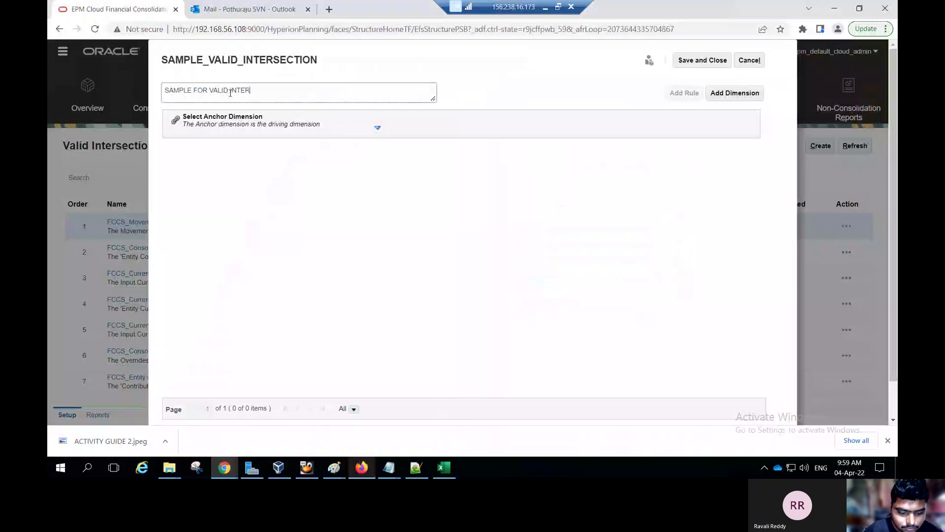
pyautogui.hotkey('ctrl', 'a')
pyautogui.write('SEC')
# Choose Account as the anchor dimension and enter the description "SAMPLE FOR VALID INTER SECTION FOR ACCOUNT AND ENTITY".
pyautogui.click(377, 127)
pyautogui.click(411, 131)
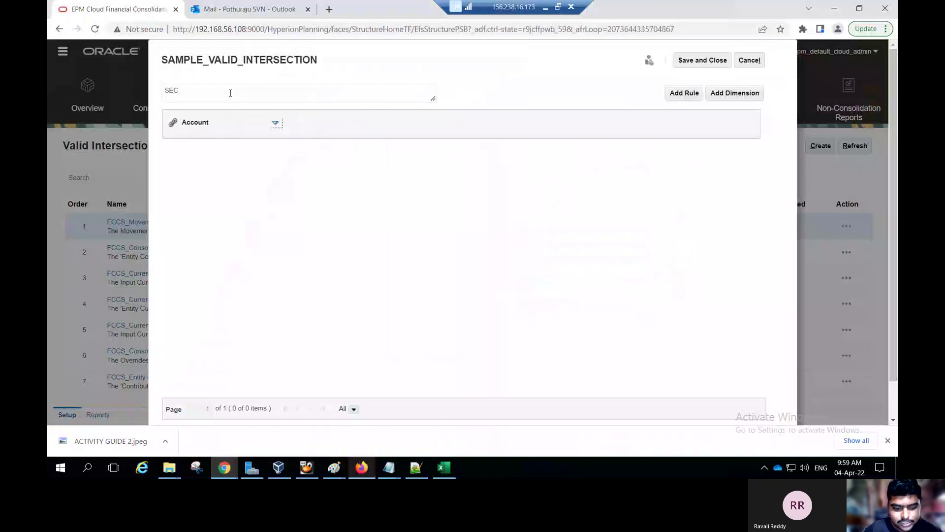
pyautogui.scroll(-1, 229, 94)
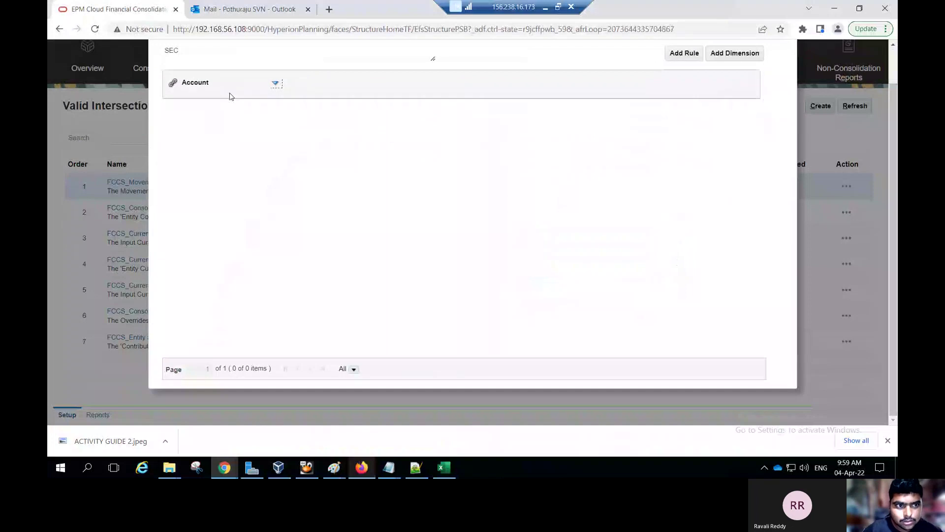
pyautogui.scroll(1, 229, 96)
pyautogui.moveTo(196, 92); pyautogui.dragTo(47, 93)
pyautogui.write('SAMP')
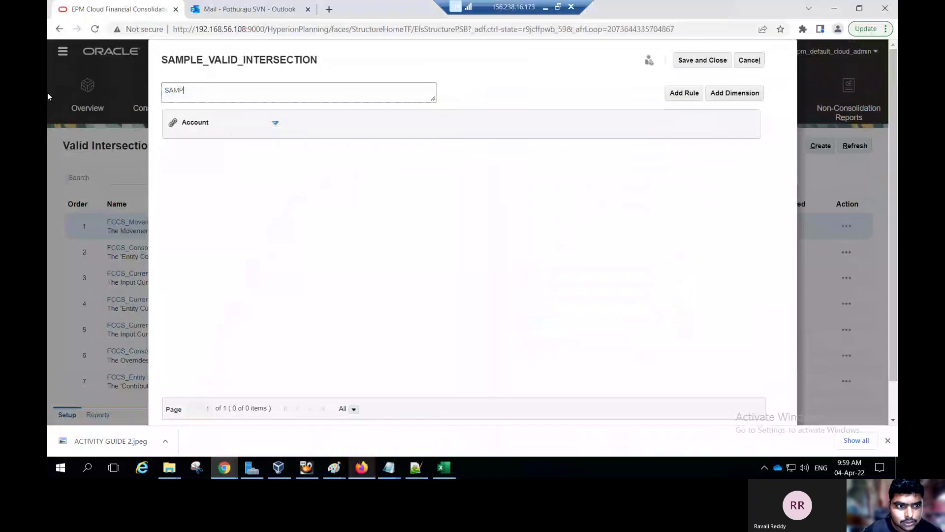
pyautogui.write('LE FOR VALID INTERC')
pyautogui.press('BackSpace')
pyautogui.write('SECTION FOR ACCOUNT AND ENTITY')
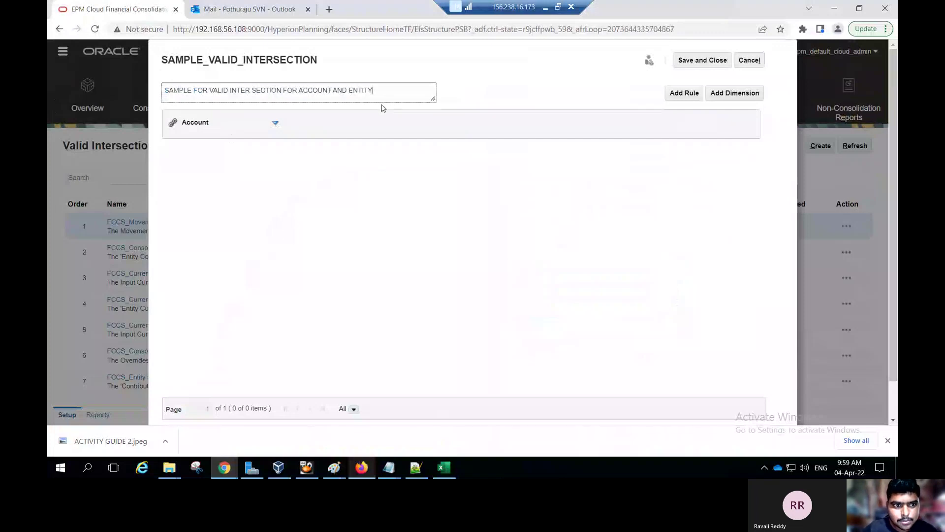
# Add the Entity dimension to SAMPLE_VALID_INTERSECTION and add a rule for the Account and Entity combination.
pyautogui.click(215, 128)
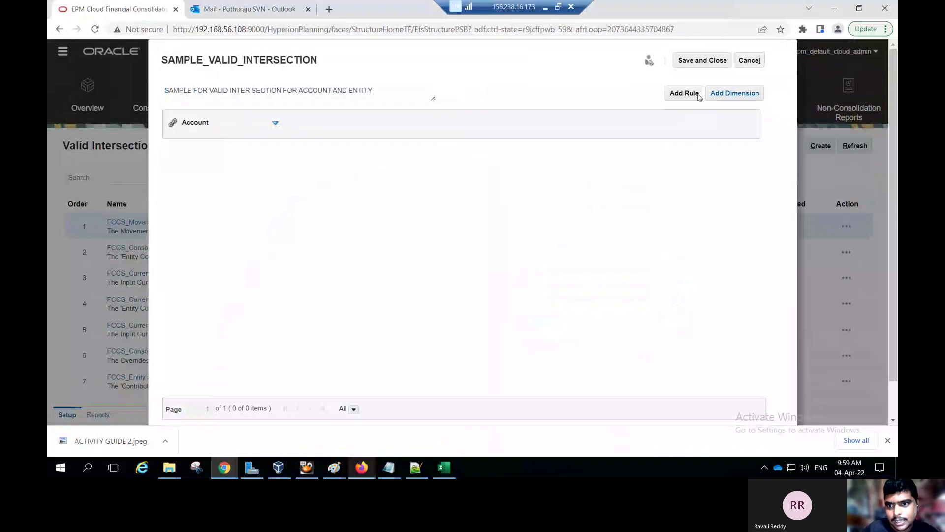
pyautogui.click(739, 93)
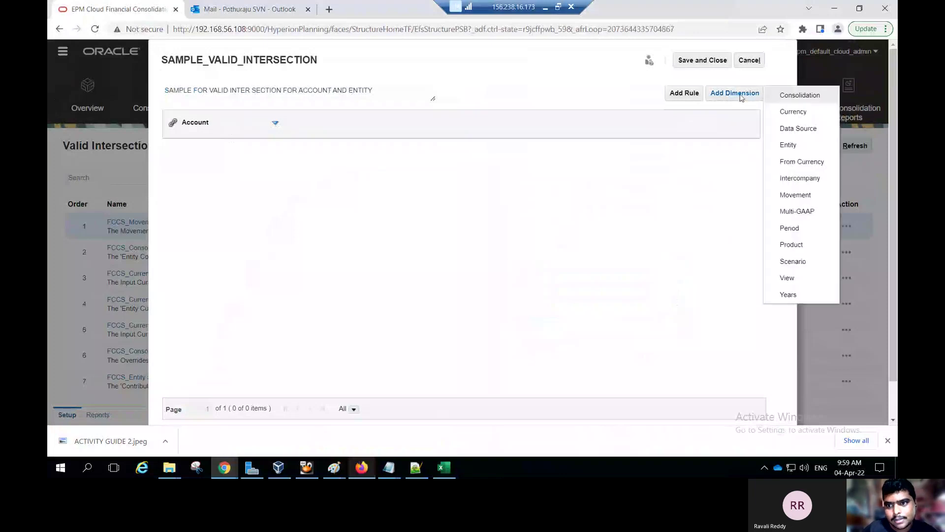
pyautogui.click(789, 148)
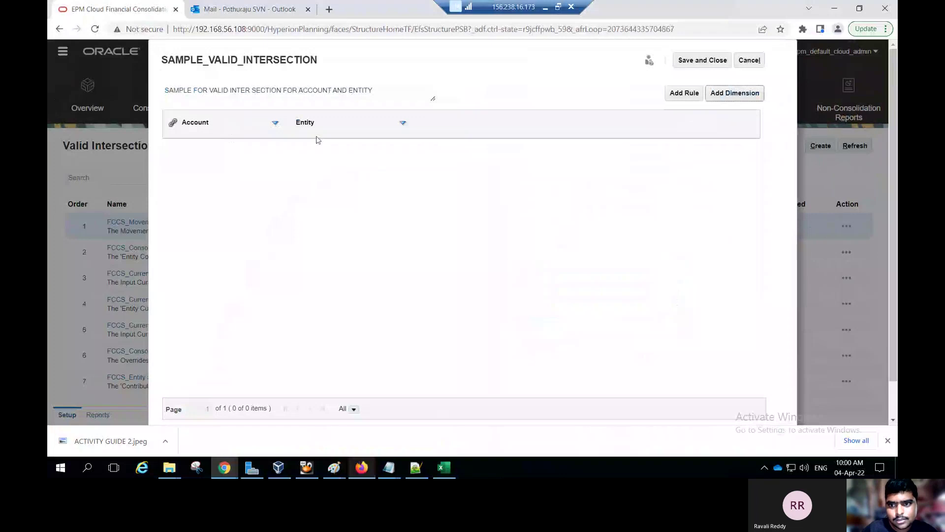
pyautogui.click(675, 95)
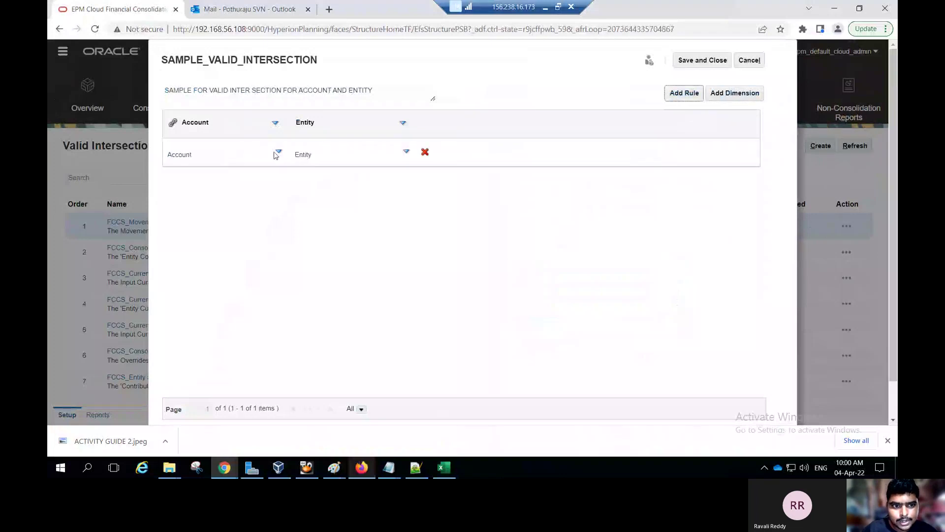
# Open the rule's Account member selection, check the required account in the Firefox activity guide, and return to EPM Cloud in Chrome.
pyautogui.click(278, 153)
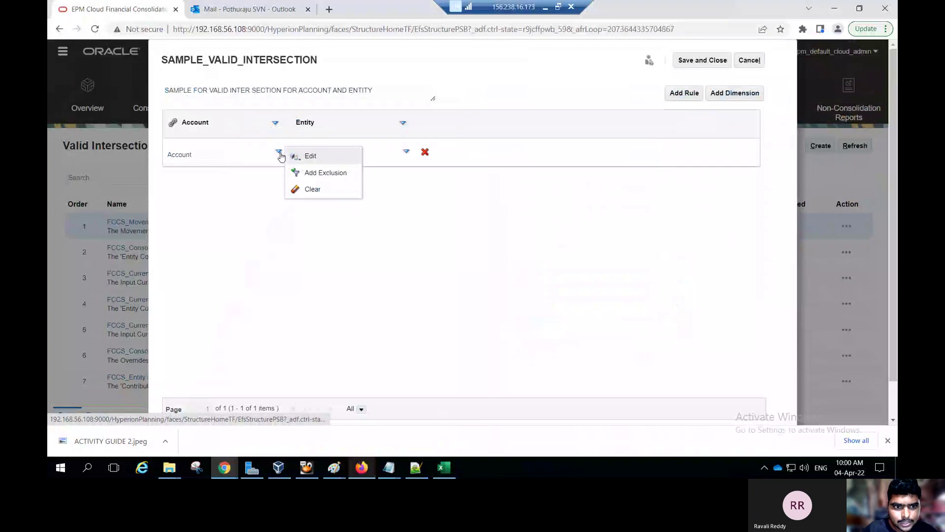
pyautogui.click(298, 156)
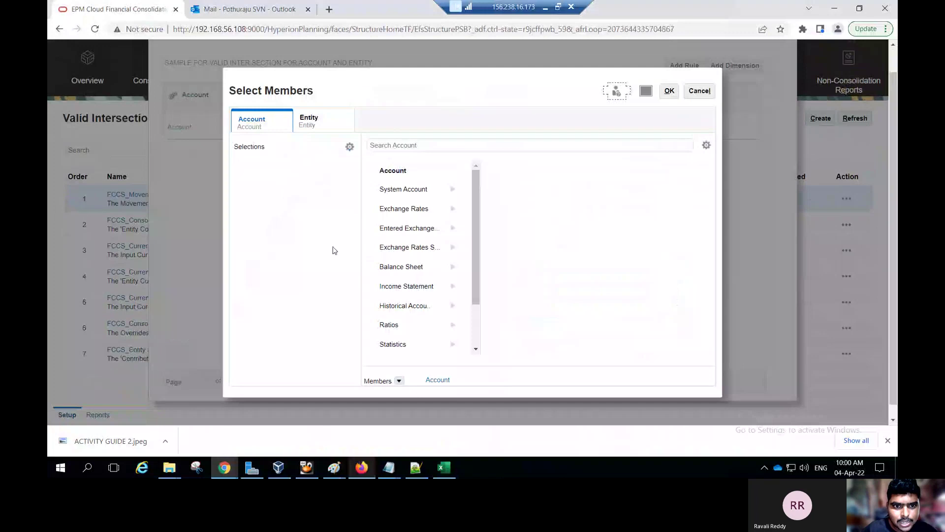
pyautogui.click(362, 467)
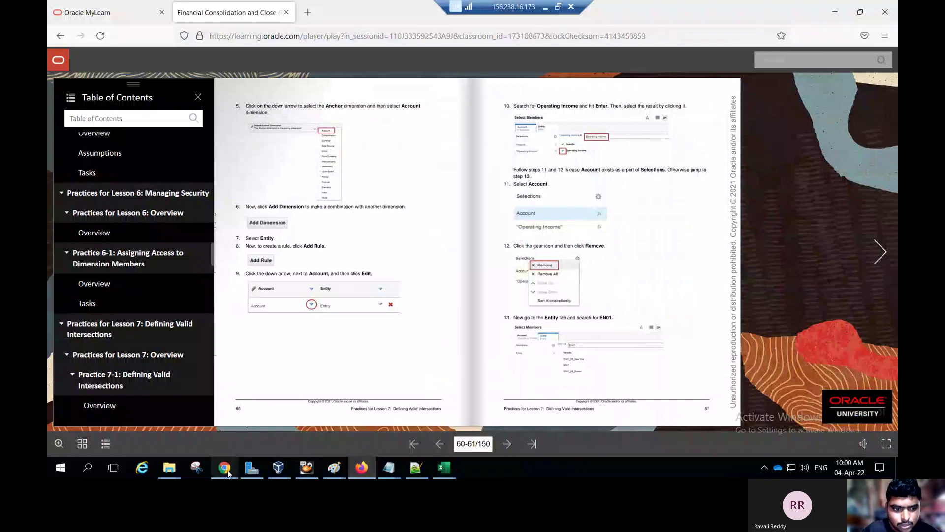
pyautogui.moveTo(226, 471)
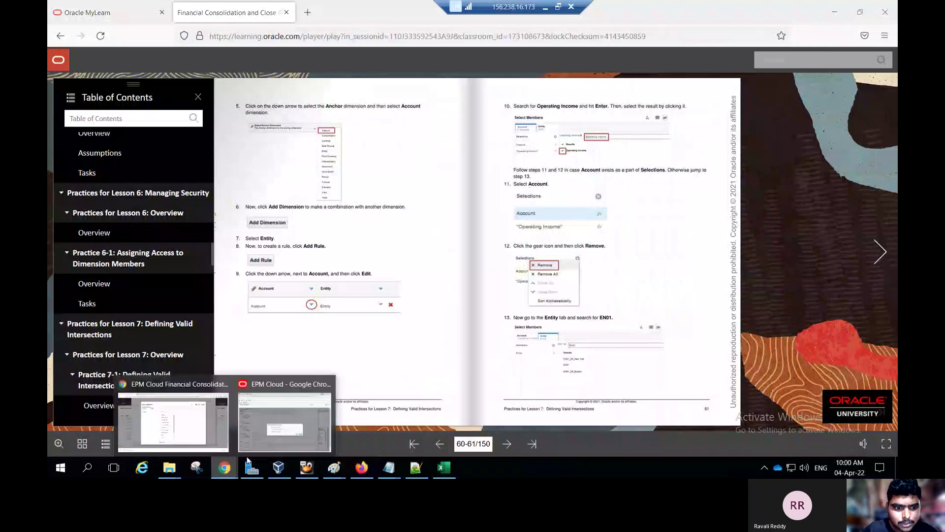
pyautogui.click(202, 420)
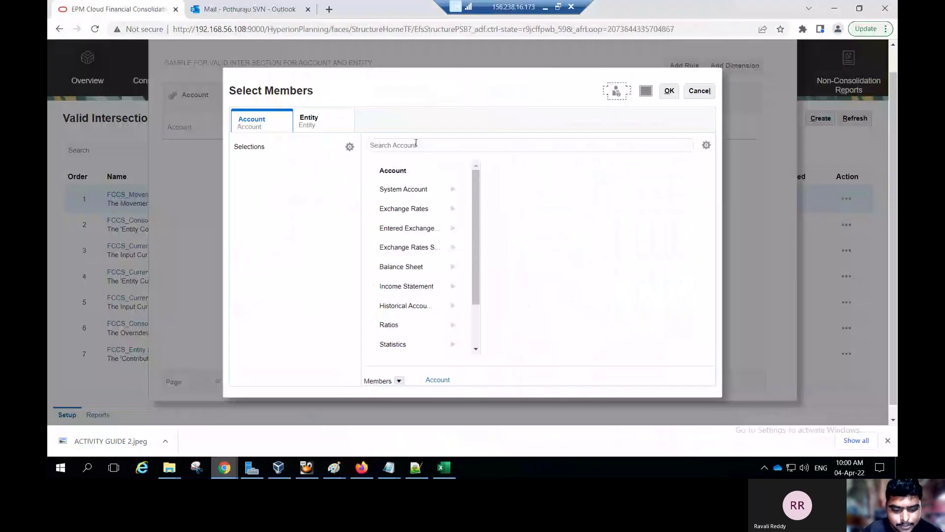
# Search the Account members for OPERATING INCOME and set Operating Income as the rule's Account member.
pyautogui.click(416, 145)
pyautogui.write('OPERATING INCOIME')
pyautogui.press('BackSpace')
pyautogui.press('BackSpace')
pyautogui.press('BackSpace')
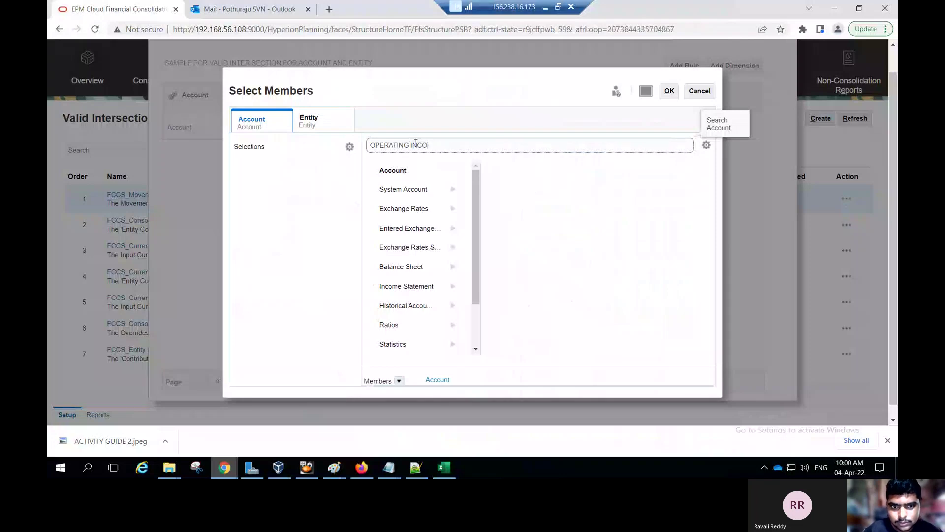
pyautogui.write('ME')
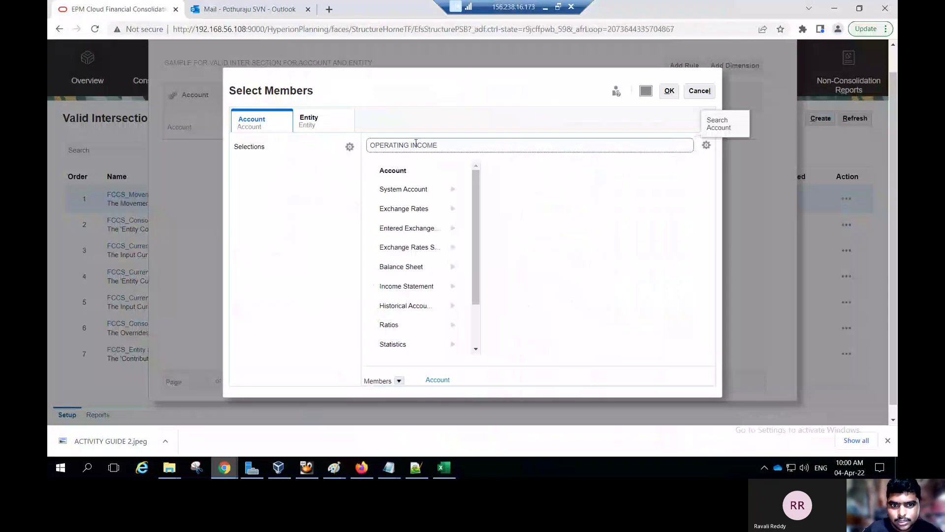
pyautogui.press('Return')
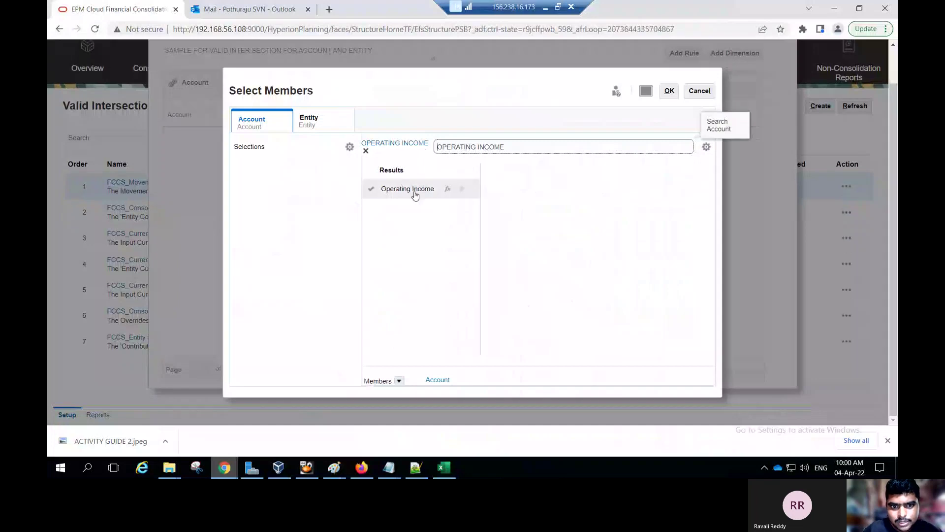
pyautogui.click(415, 192)
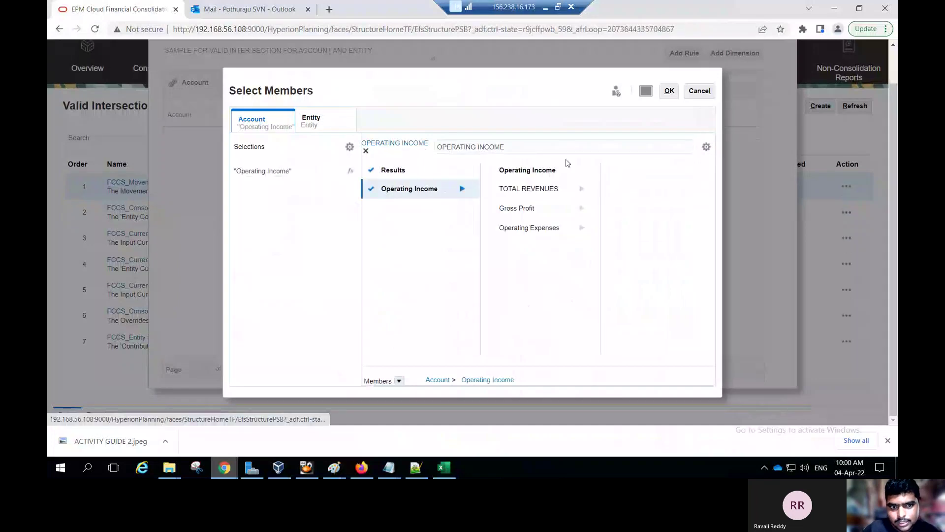
pyautogui.click(670, 93)
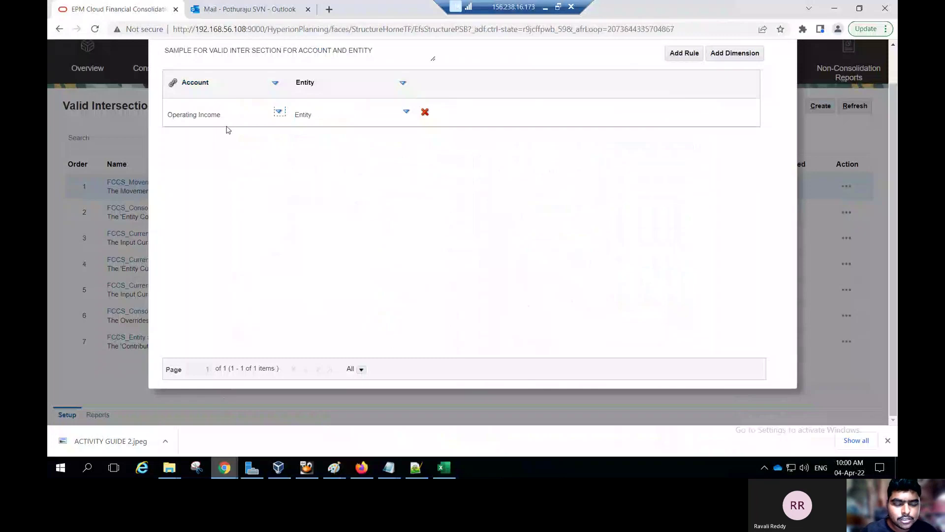
pyautogui.scroll(1, 249, 173)
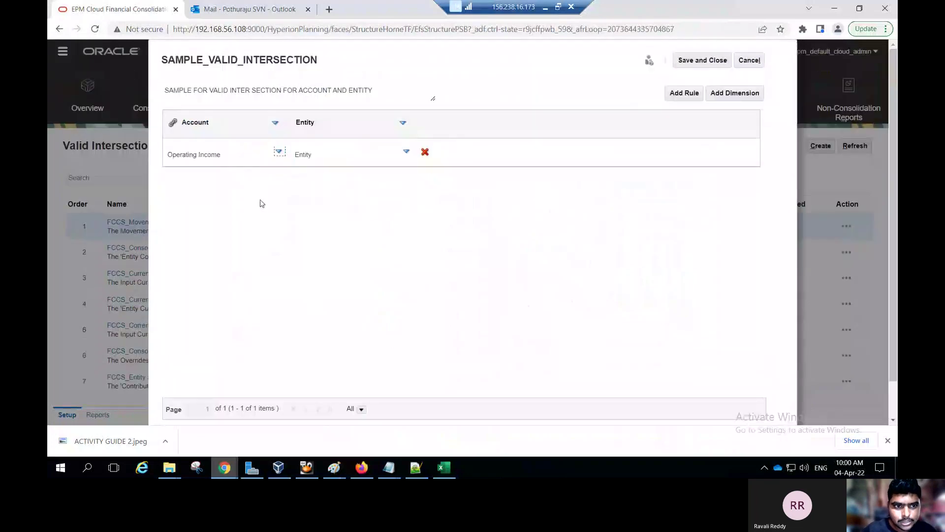
# Check the entity selection steps for EN01 in the Firefox activity guide and return to the valid intersection in Chrome.
pyautogui.moveTo(368, 467)
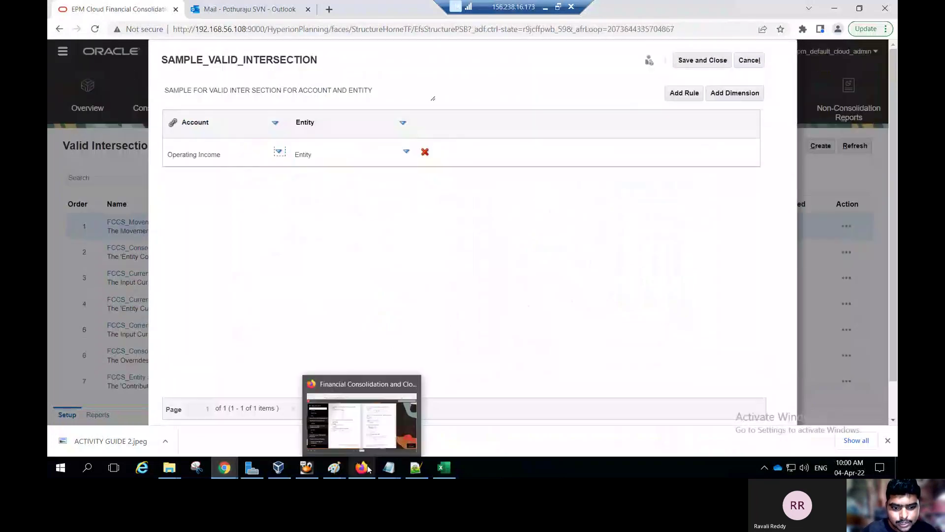
pyautogui.click(375, 442)
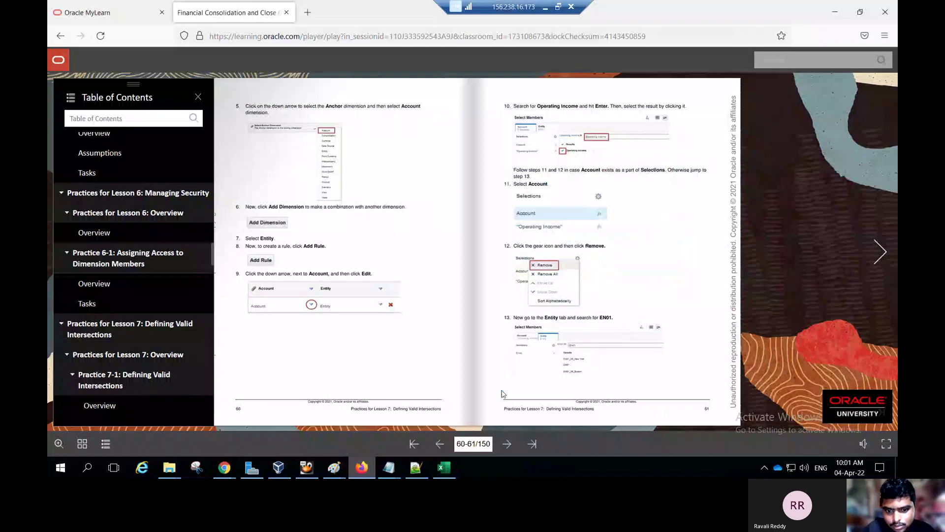
pyautogui.click(507, 444)
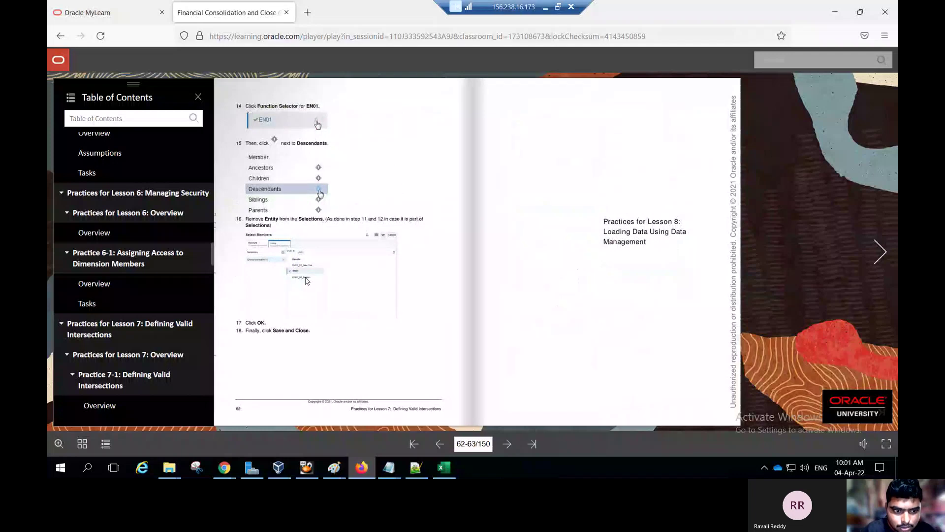
pyautogui.moveTo(225, 470)
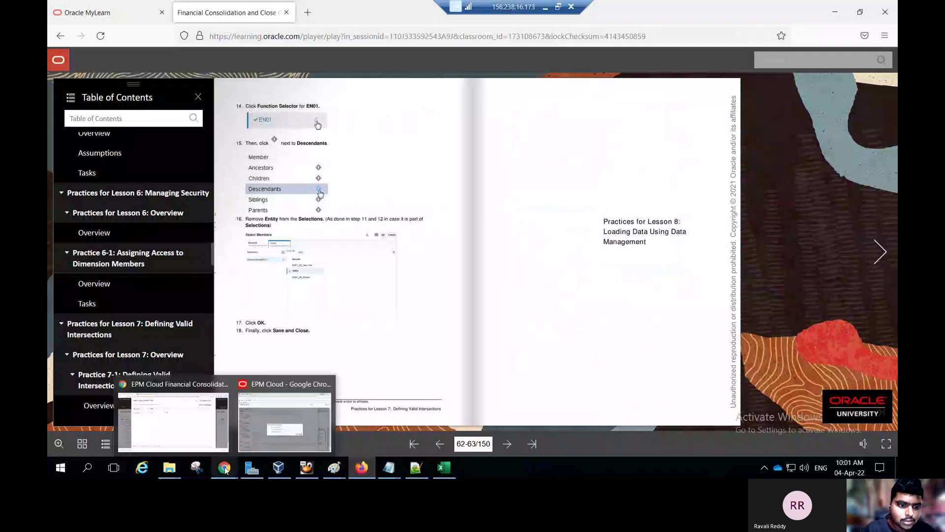
pyautogui.click(192, 425)
# Set the rule's Entity to the inclusive descendants of EN01, IDescendants(EN01), and save and close SAMPLE_VALID_INTERSECTION.
pyautogui.click(406, 152)
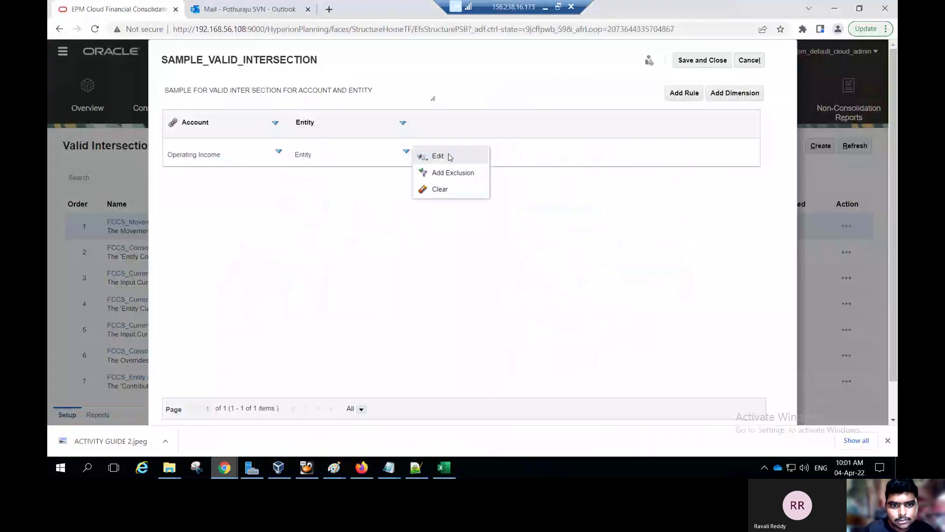
pyautogui.click(449, 156)
pyautogui.click(410, 146)
pyautogui.write('EN01')
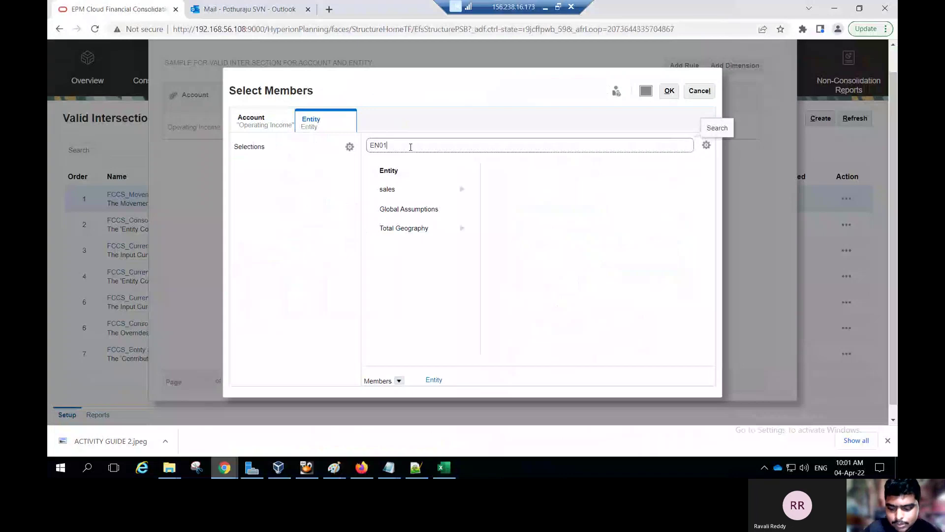
pyautogui.press('Return')
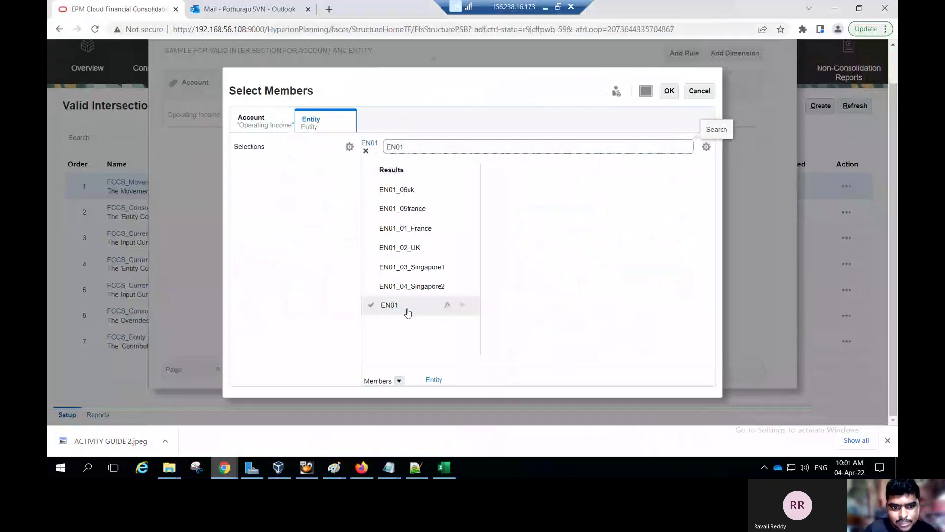
pyautogui.click(447, 306)
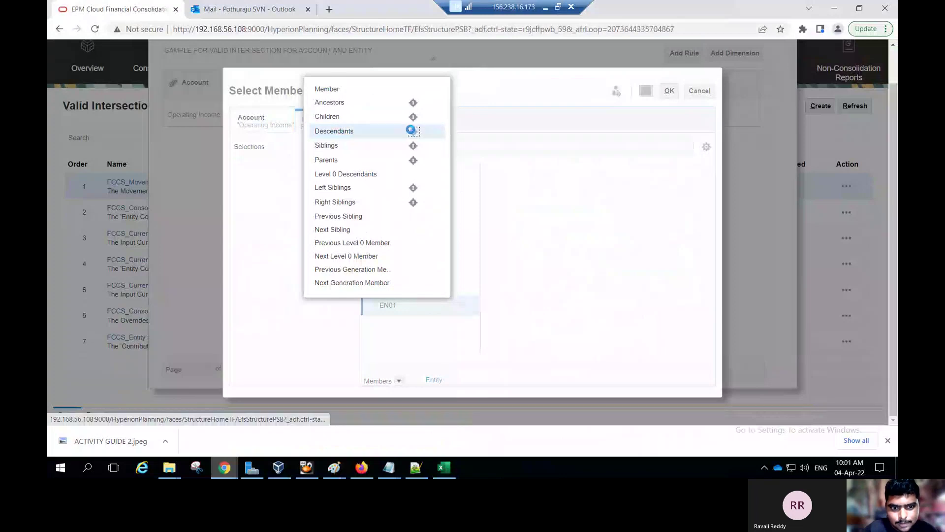
pyautogui.click(413, 132)
pyautogui.click(670, 91)
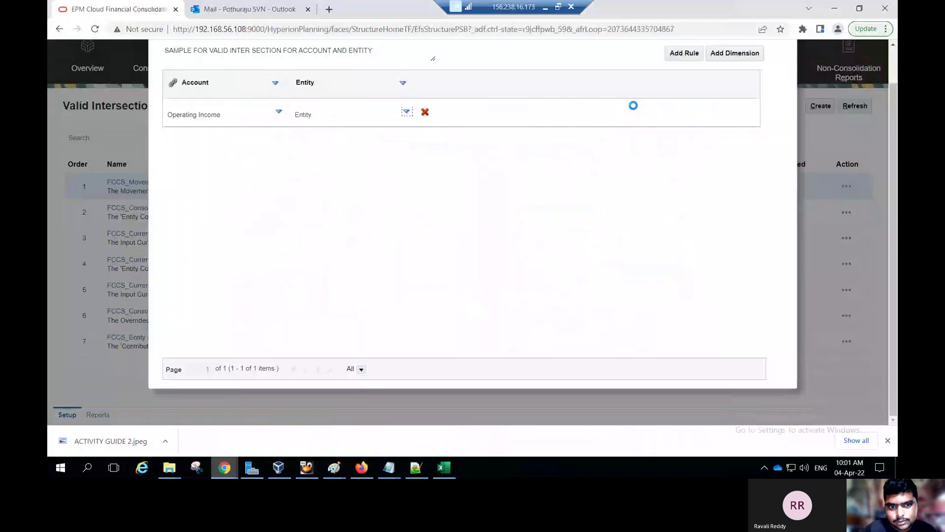
pyautogui.scroll(1, 692, 79)
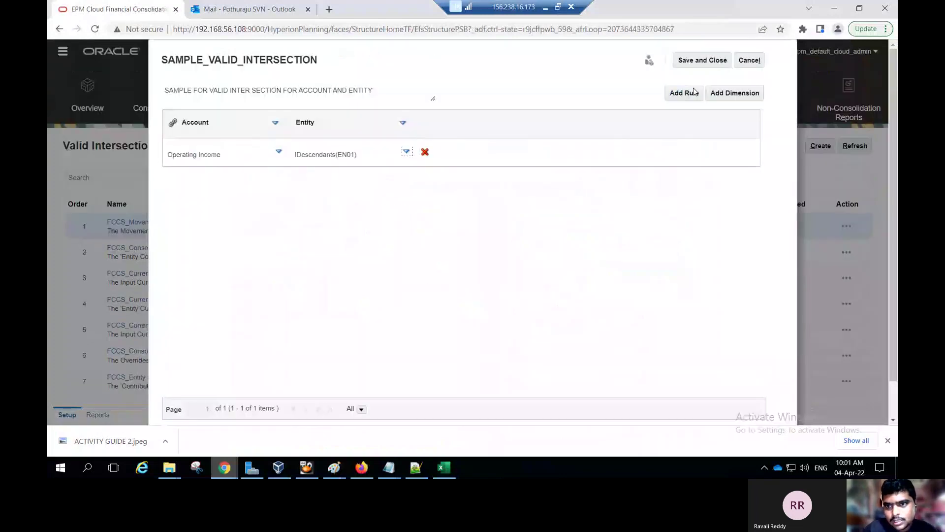
pyautogui.click(698, 62)
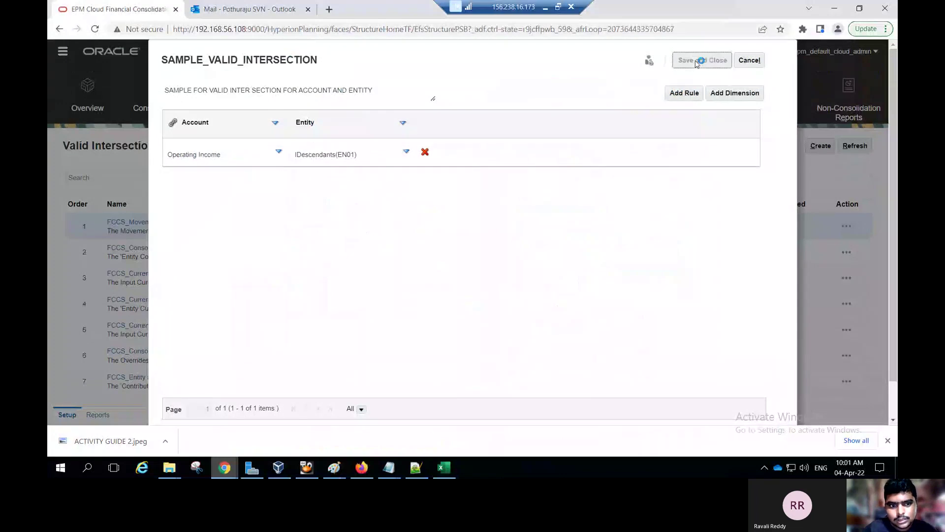
pyautogui.scroll(-1, 320, 359)
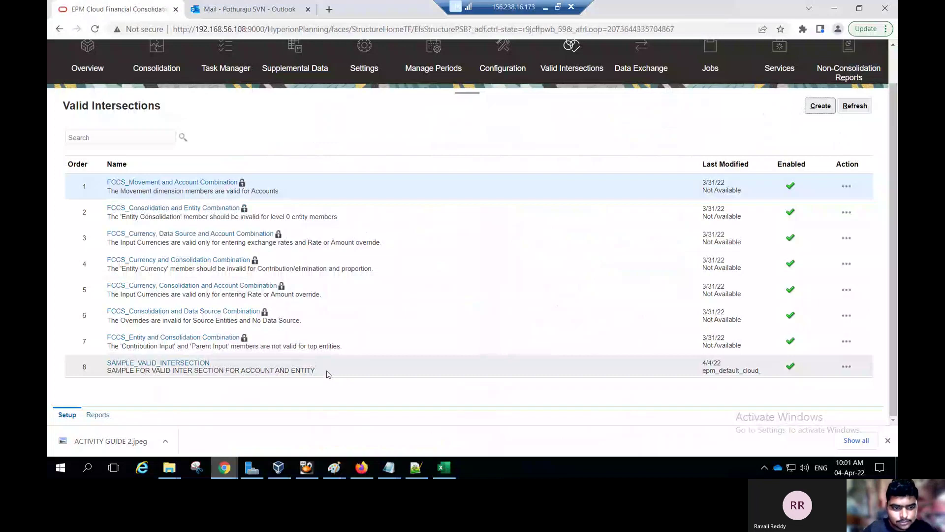
# Switch to the activity guide in Firefox and read the Practice 8 tasks for setting up and running a data load.
pyautogui.moveTo(367, 469)
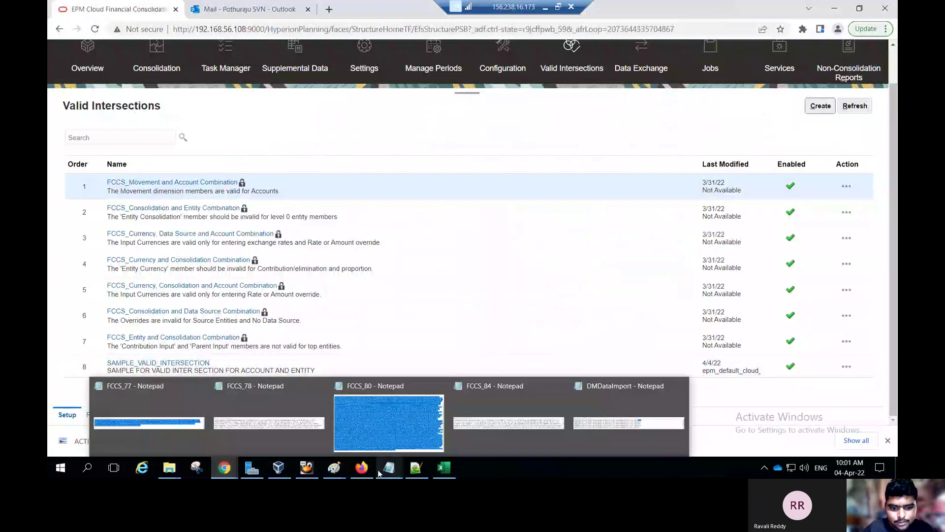
pyautogui.click(374, 423)
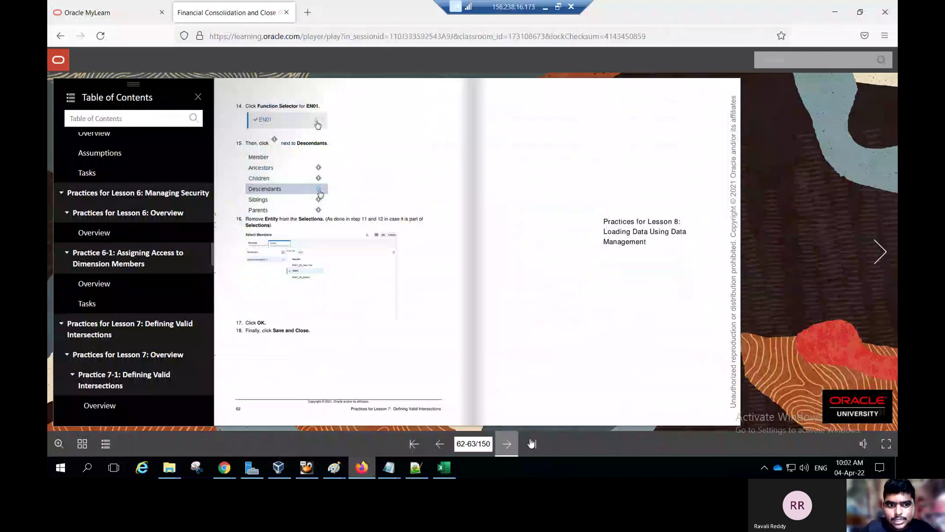
pyautogui.click(507, 443)
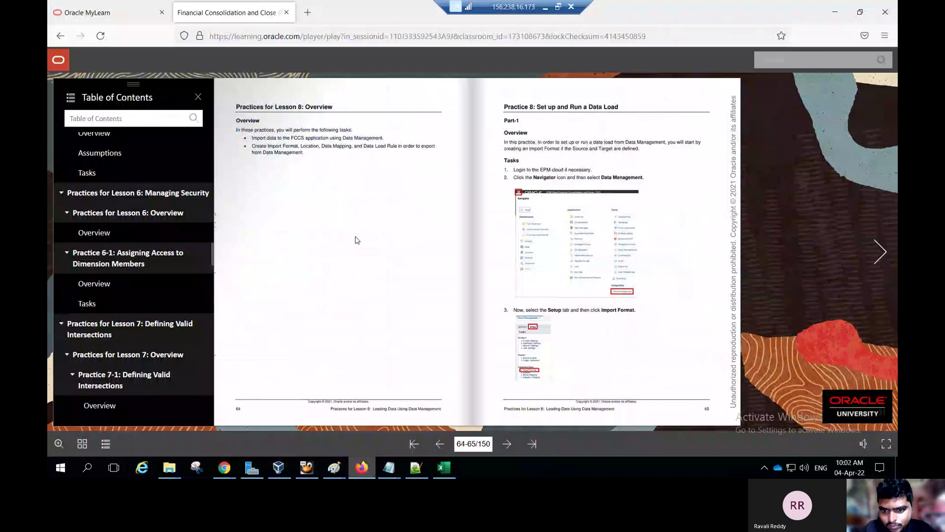
pyautogui.click(504, 453)
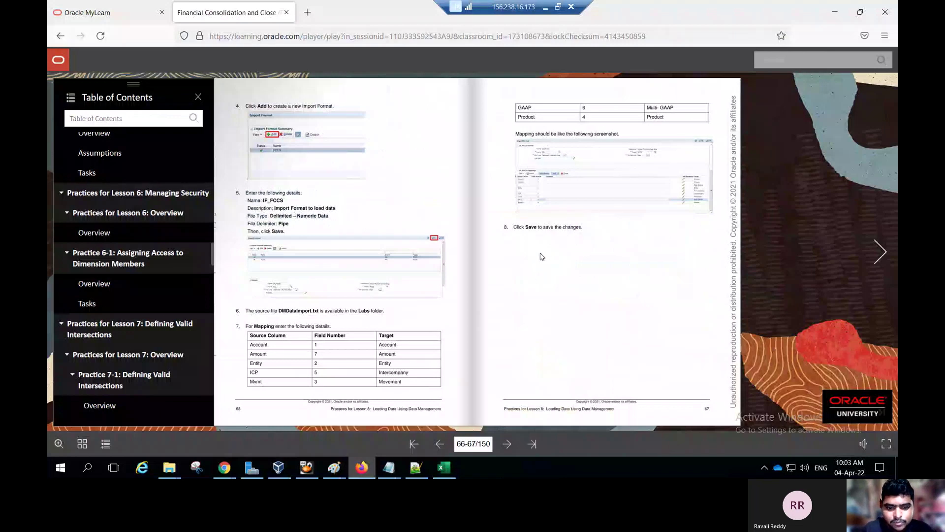
# Go back to the first Practice 8 page in the guide, switch to the FCCS application in Chrome and open Data Management.
pyautogui.click(440, 443)
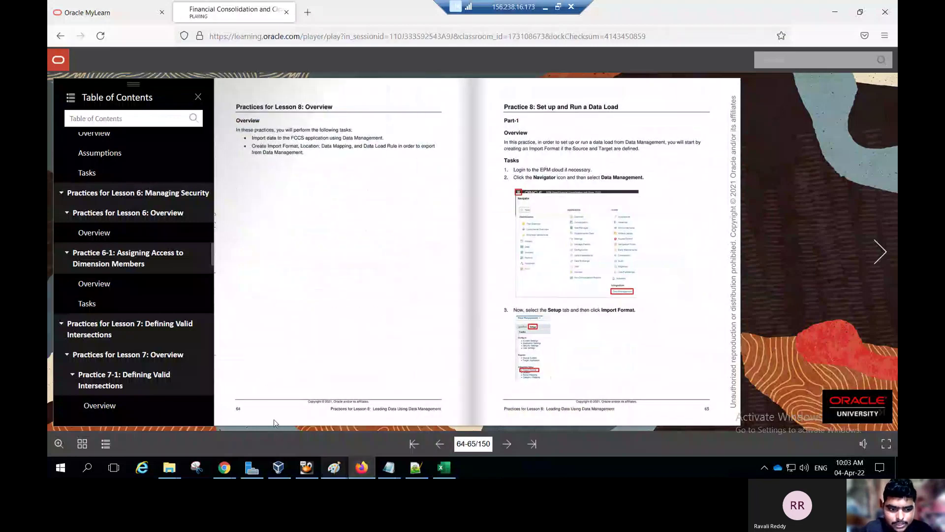
pyautogui.click(223, 469)
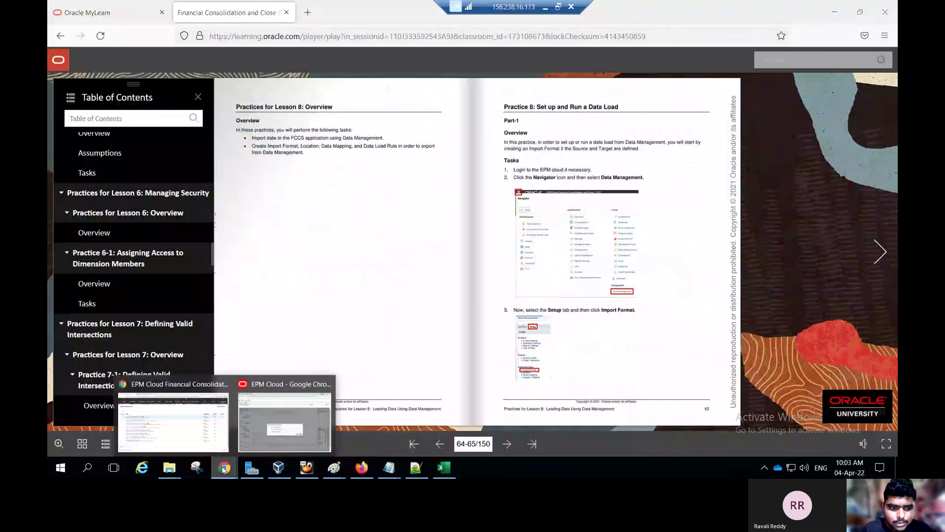
pyautogui.click(206, 419)
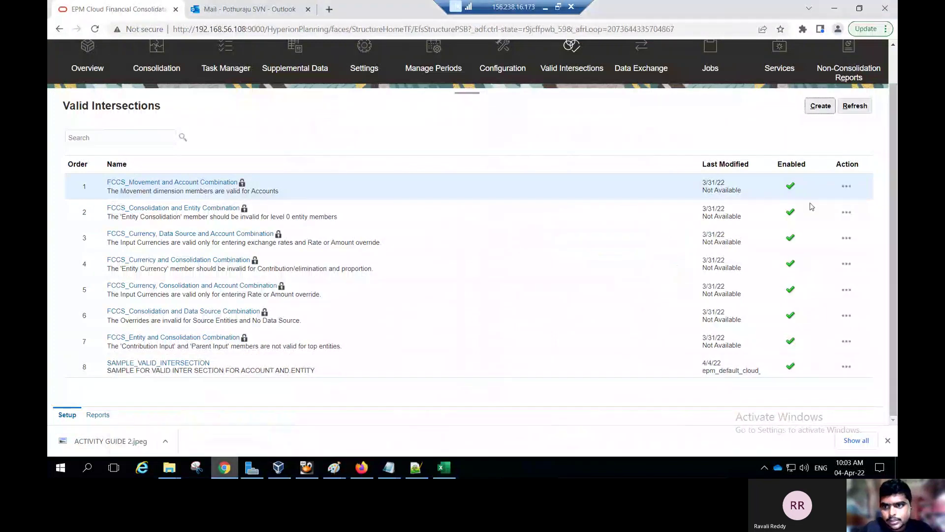
pyautogui.scroll(1, 781, 99)
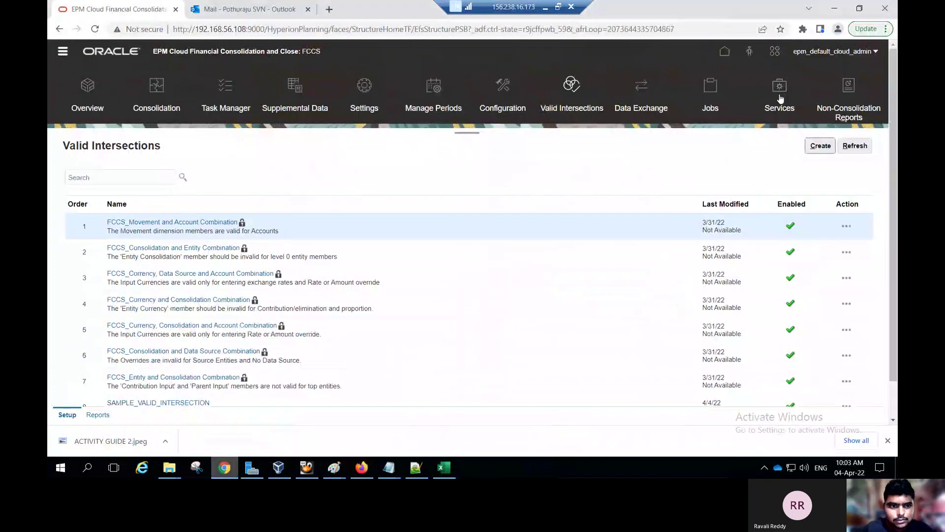
pyautogui.click(725, 51)
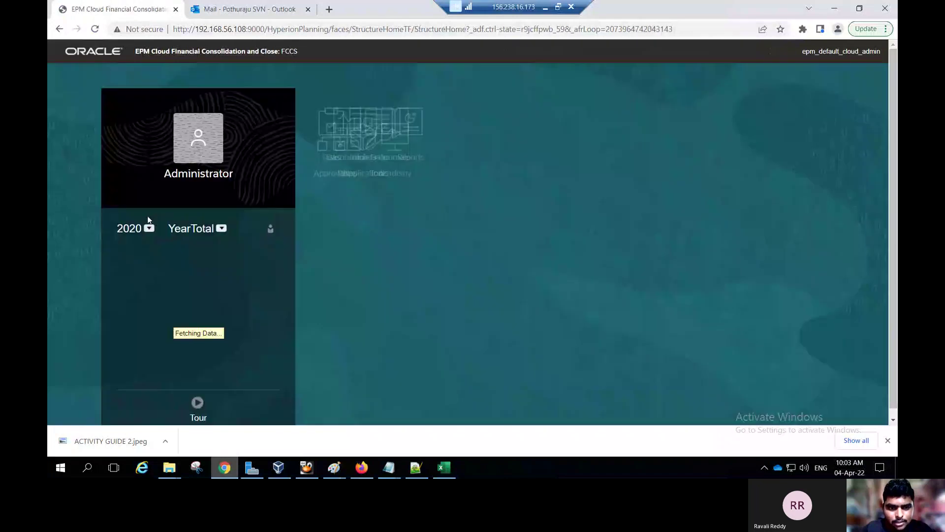
pyautogui.click(64, 53)
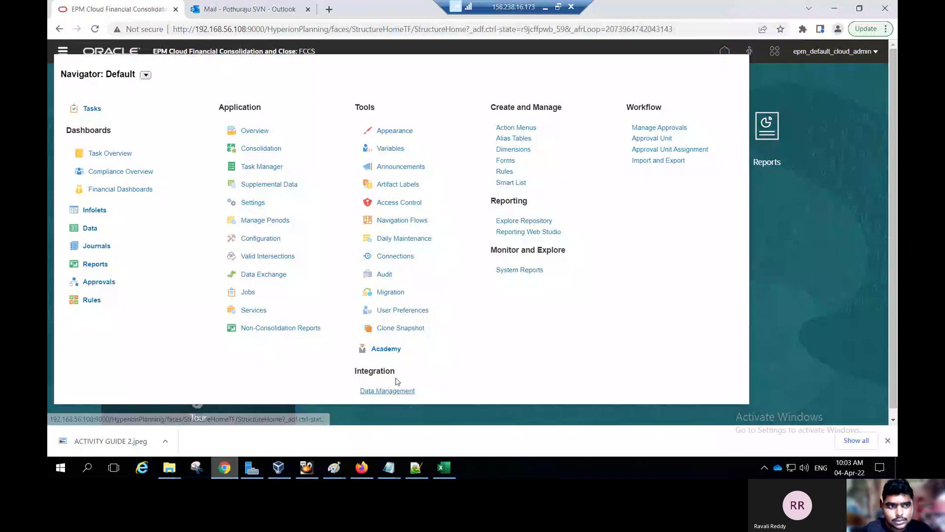
pyautogui.click(389, 391)
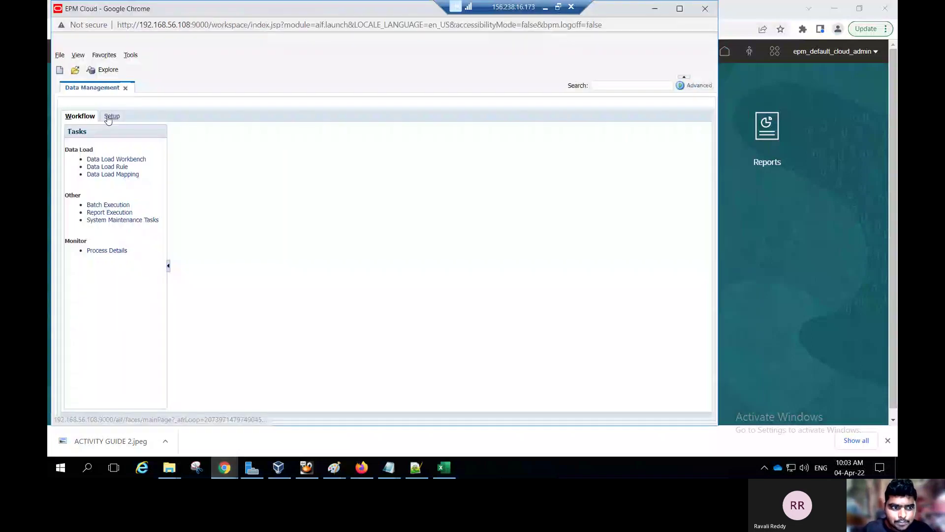
# Review the source system and target application registrations in the Data Management setup, and open the import formats.
pyautogui.click(108, 116)
pyautogui.click(94, 214)
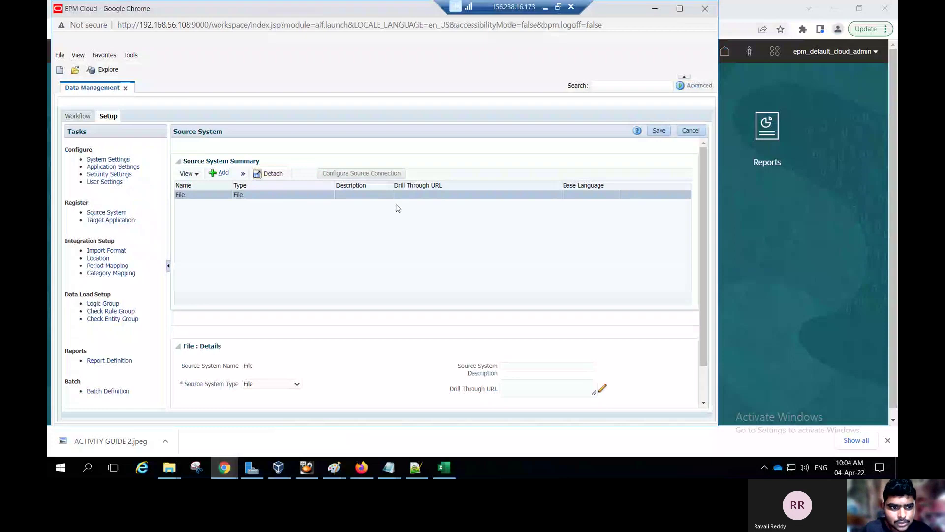
pyautogui.click(118, 220)
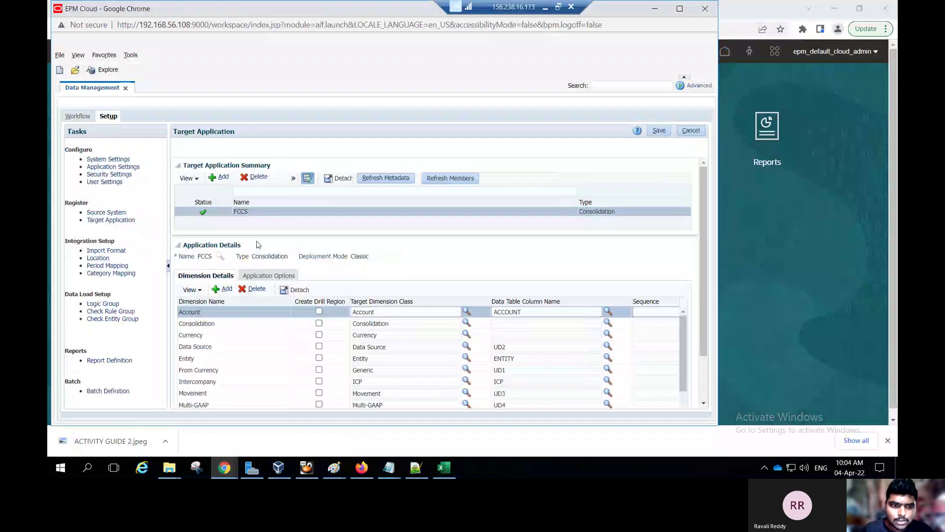
pyautogui.click(106, 251)
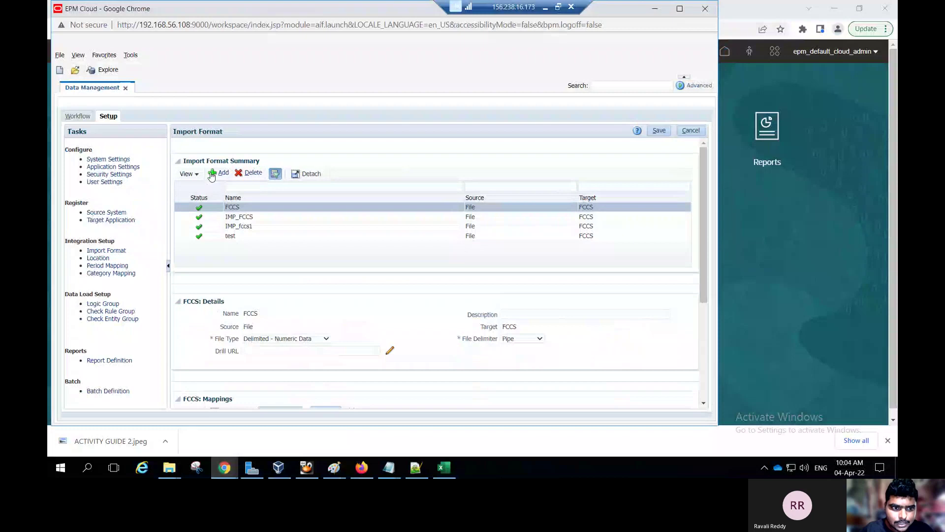
pyautogui.click(213, 173)
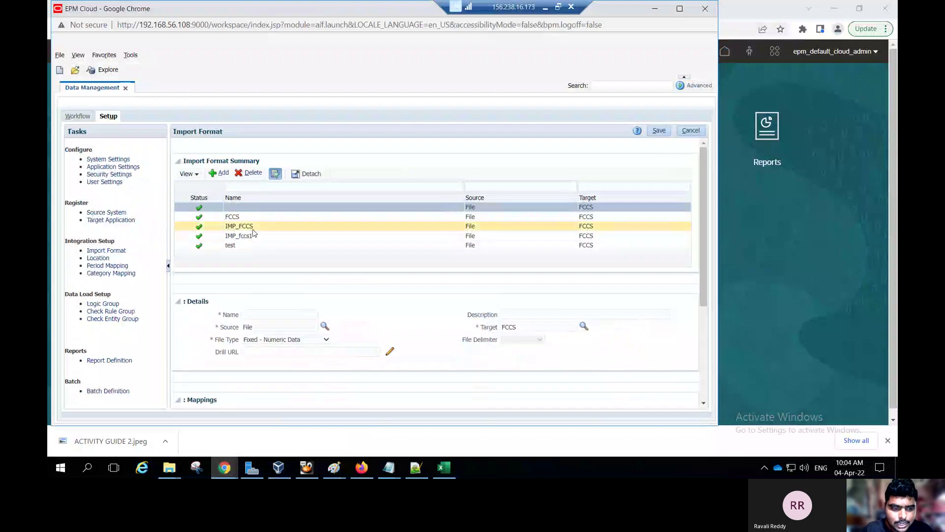
pyautogui.click(253, 229)
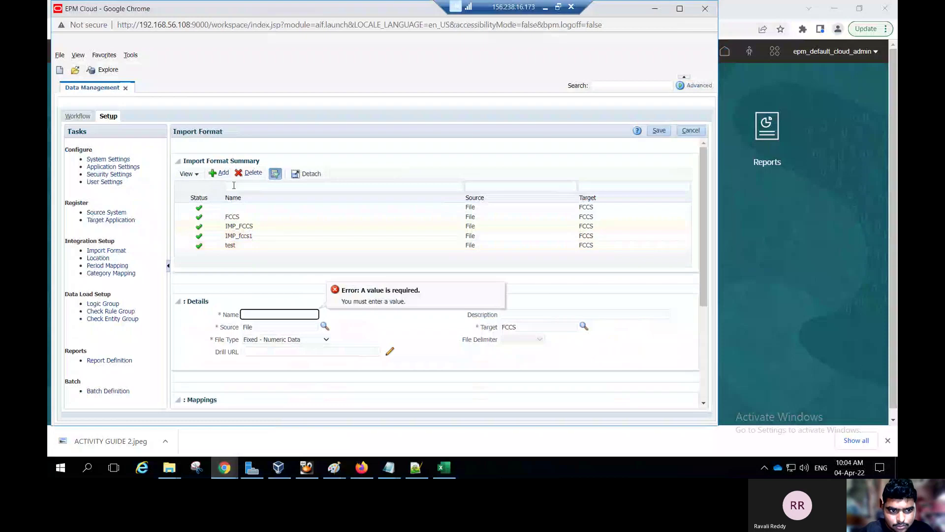
pyautogui.click(683, 133)
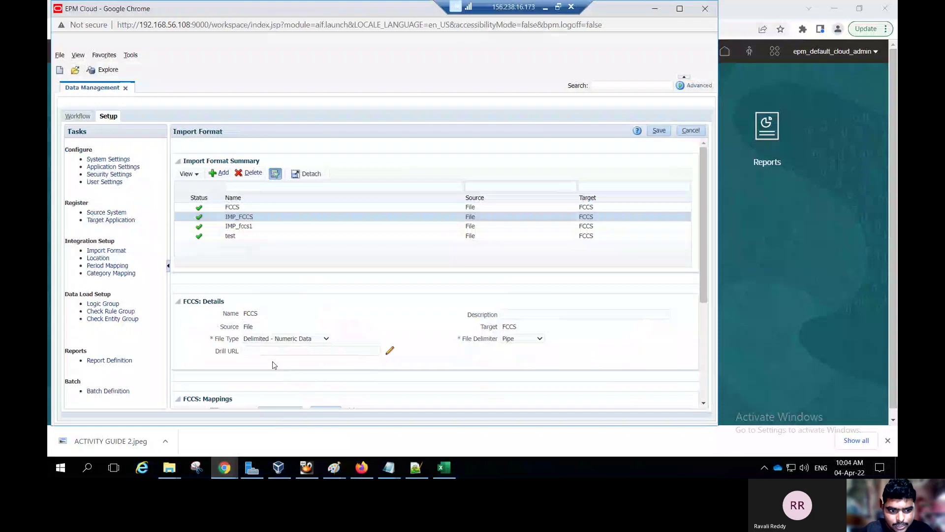
pyautogui.click(250, 217)
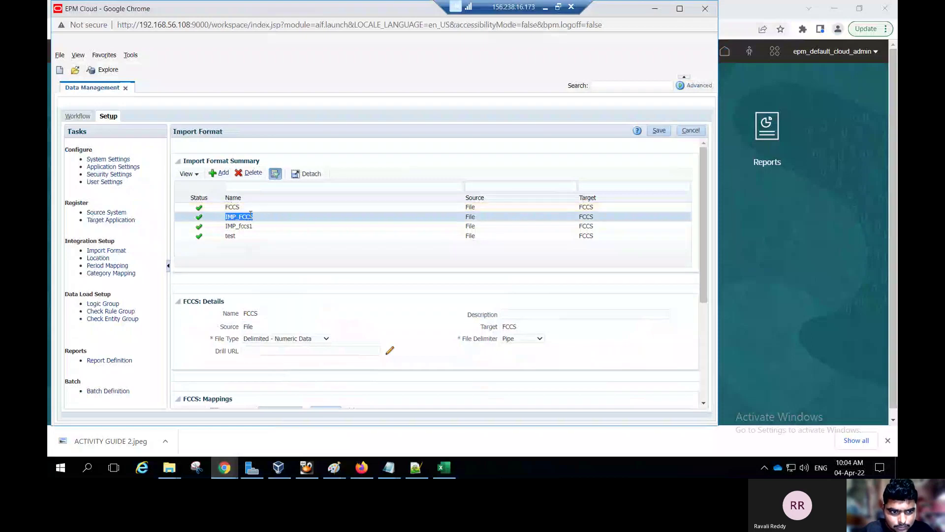
pyautogui.click(247, 226)
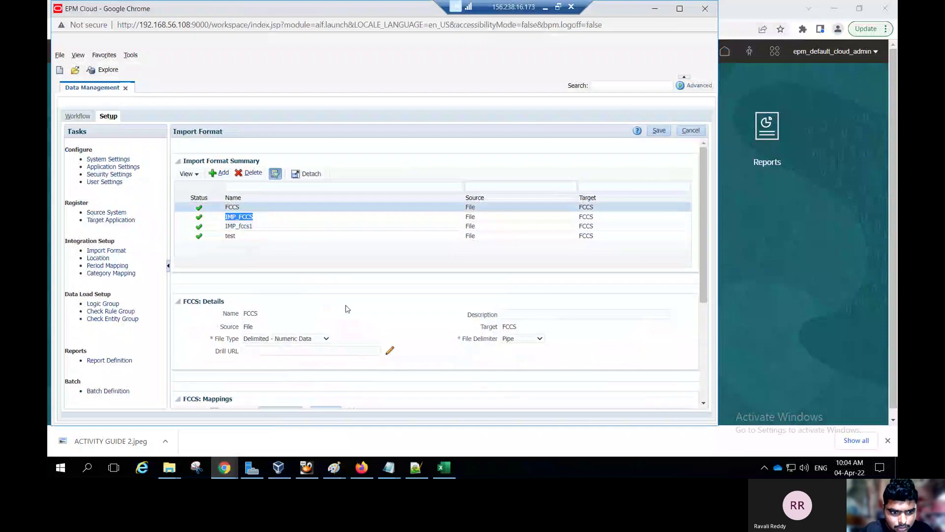
# Add a new import format and name it IMP1_FCCS.
pyautogui.click(215, 174)
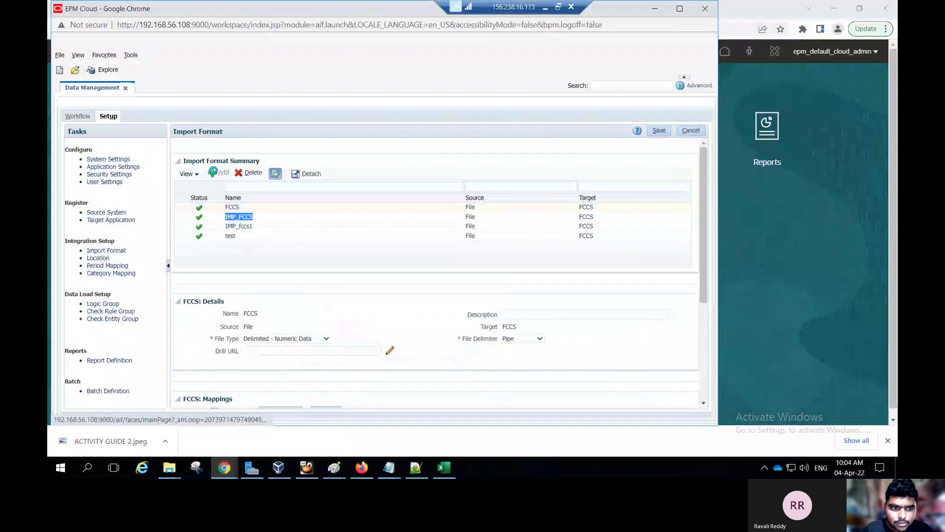
pyautogui.click(285, 314)
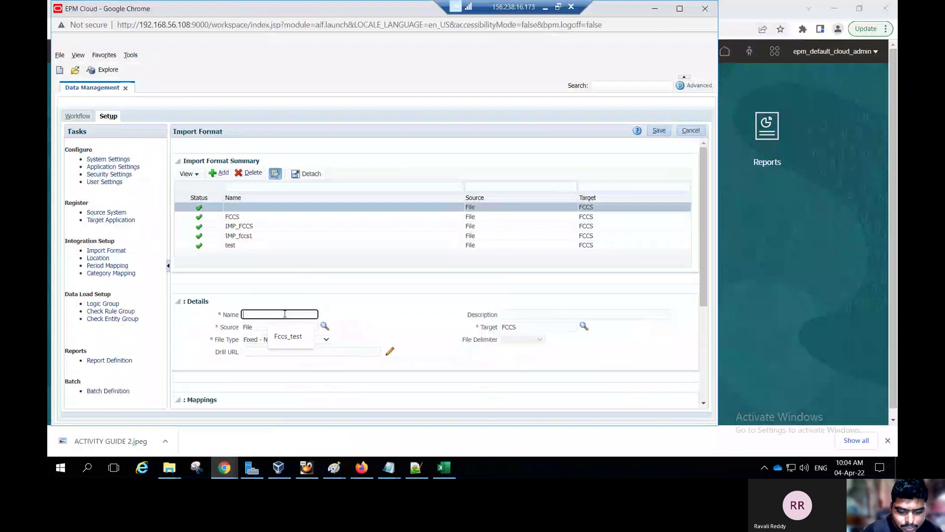
pyautogui.write('IMP')
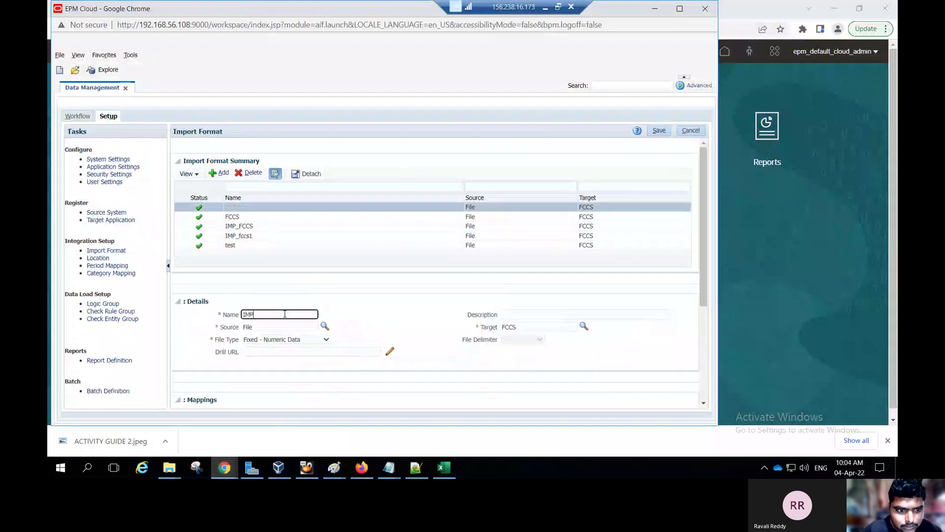
pyautogui.write('1_')
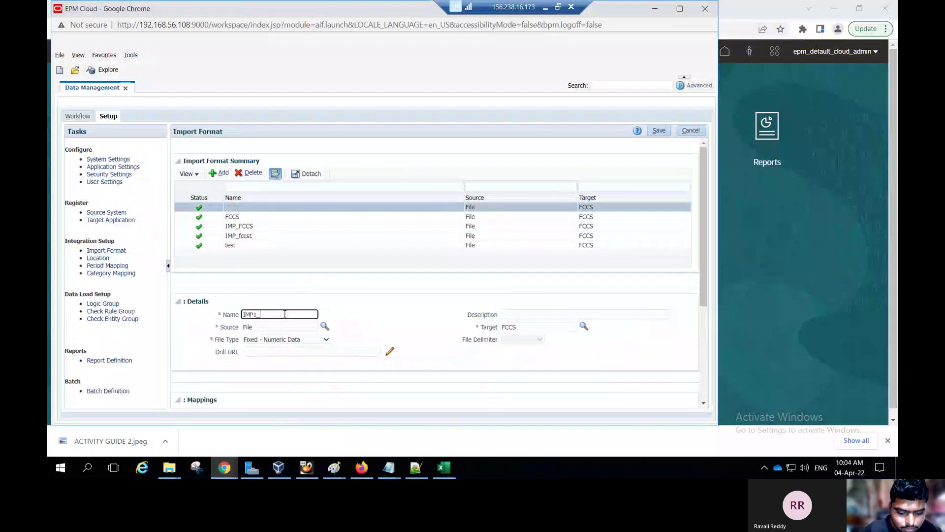
pyautogui.write('I')
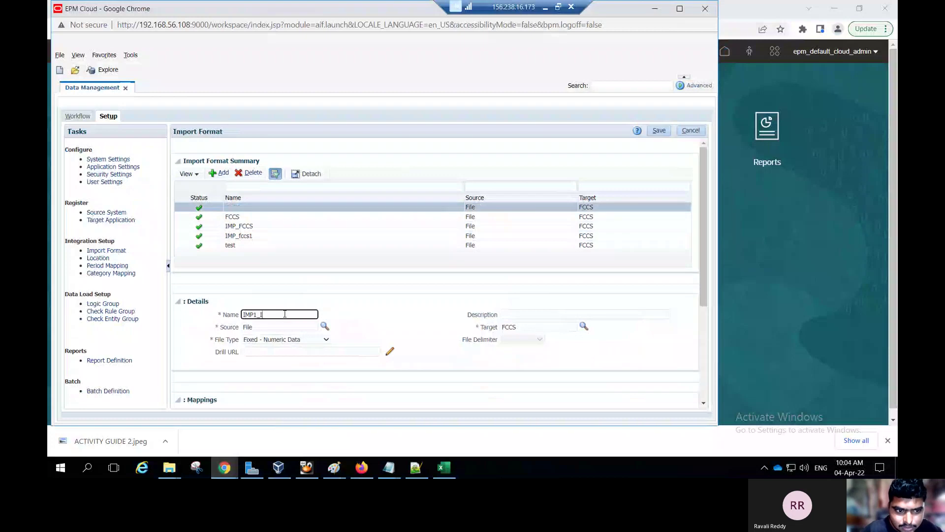
pyautogui.press('BackSpace')
pyautogui.write('FCCS')
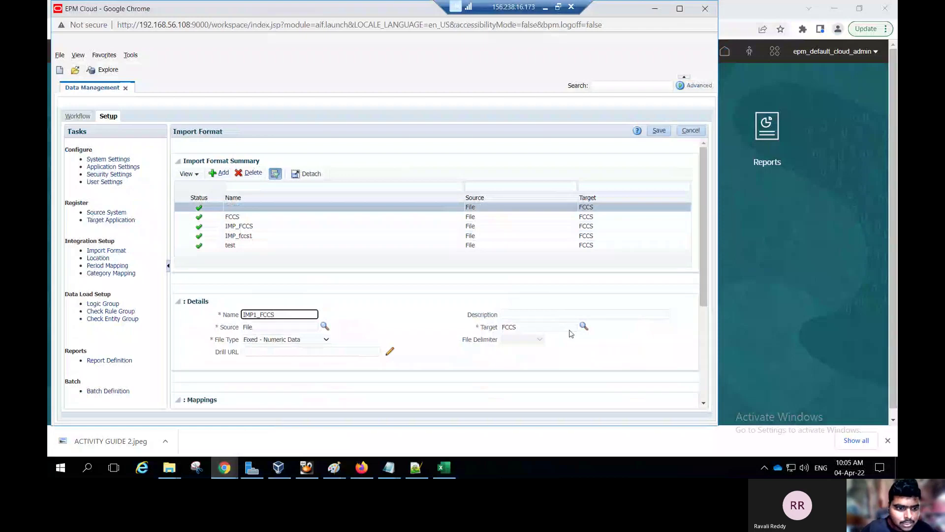
# Set the IMP1_FCCS file type to Delimited - All Data Type and the file delimiter to Pipe, and save the import format.
pyautogui.click(327, 340)
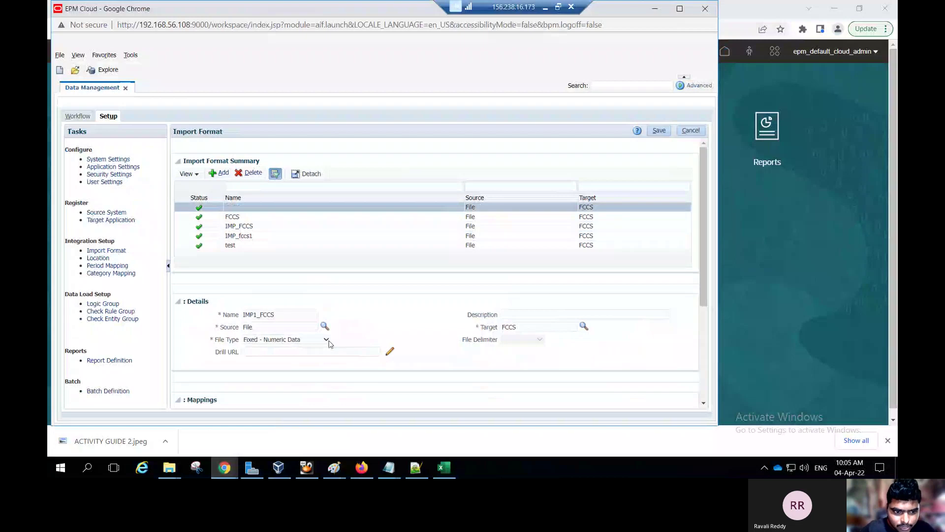
pyautogui.click(288, 374)
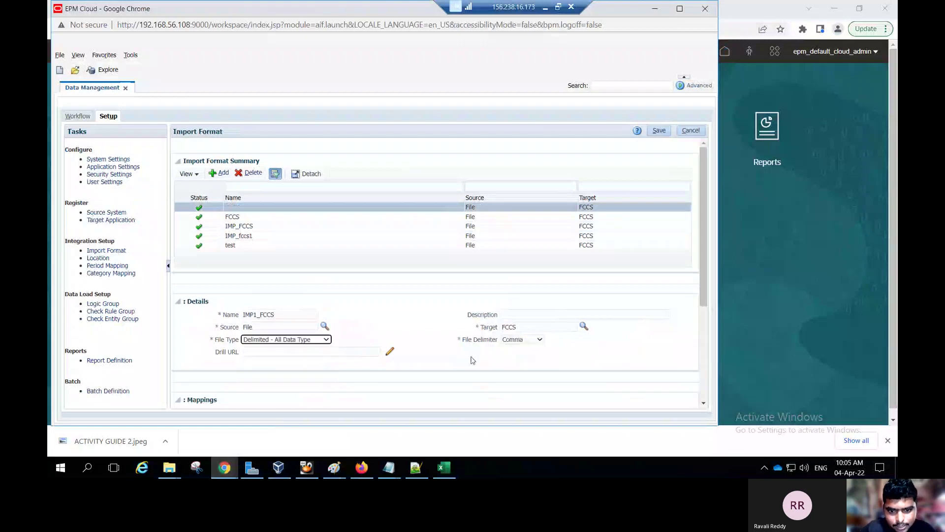
pyautogui.click(537, 340)
pyautogui.click(510, 357)
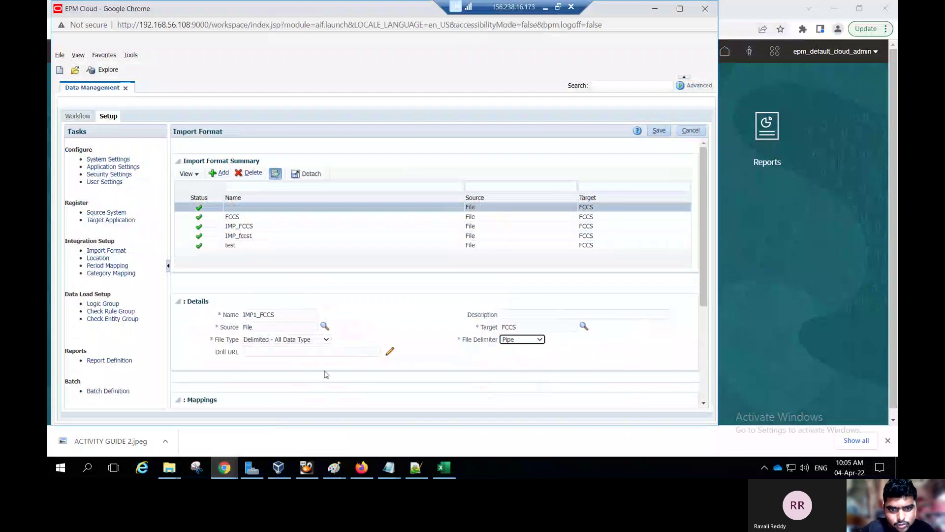
pyautogui.click(660, 131)
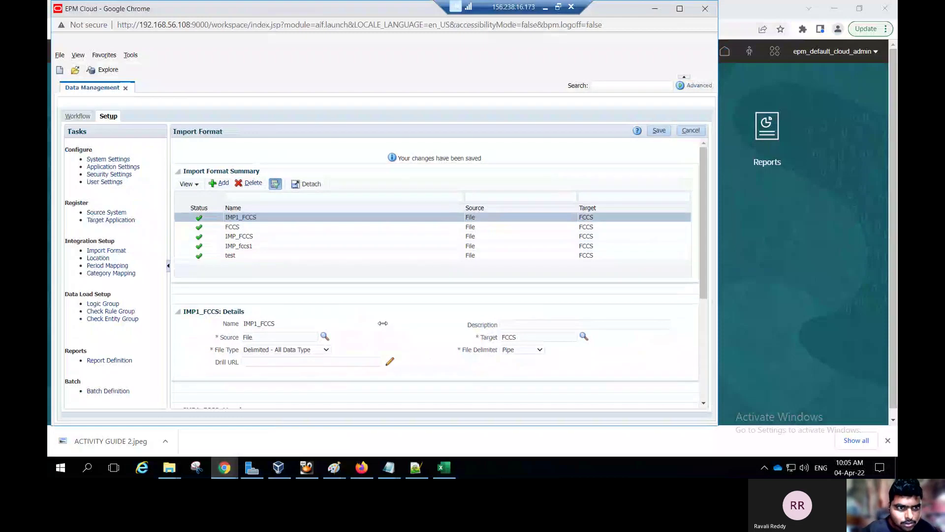
# Open the DMDataImport source file from the desktop in a maximized Notepad window and examine its column order.
pyautogui.press('super+d')
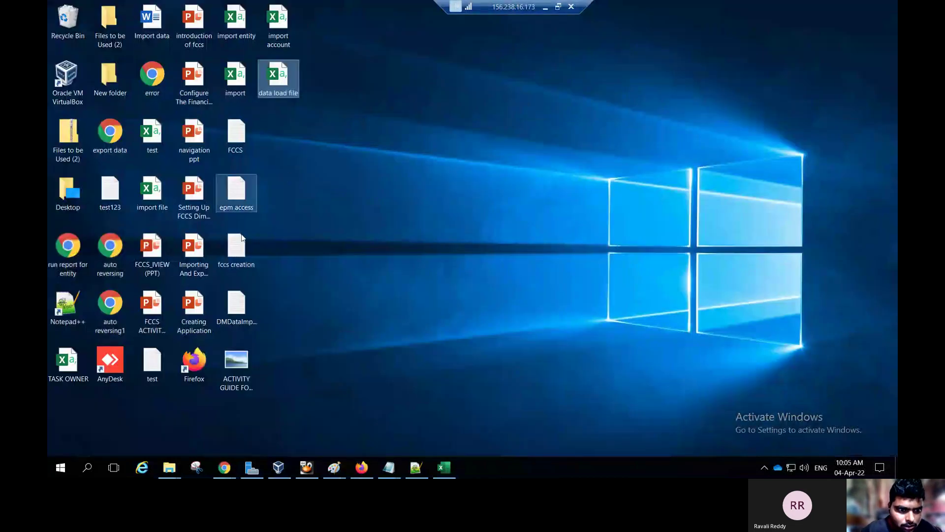
pyautogui.doubleClick(234, 305)
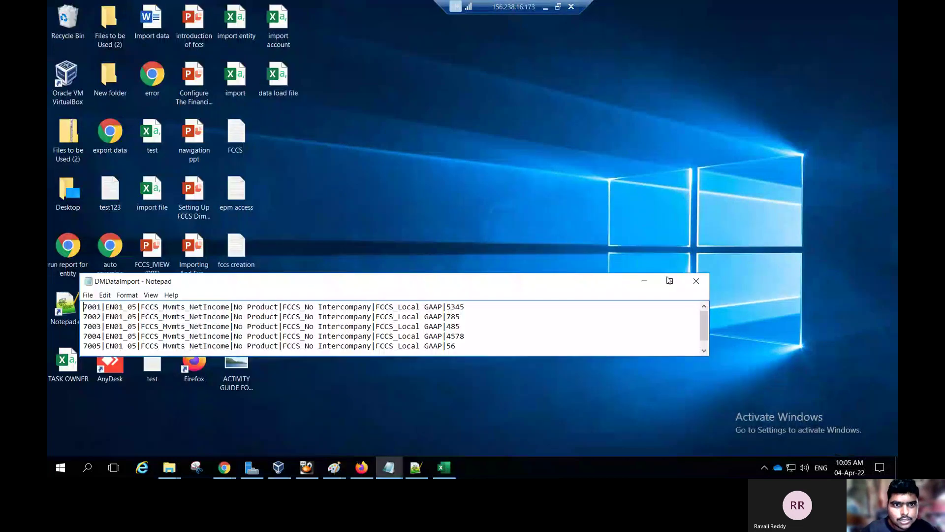
pyautogui.click(670, 281)
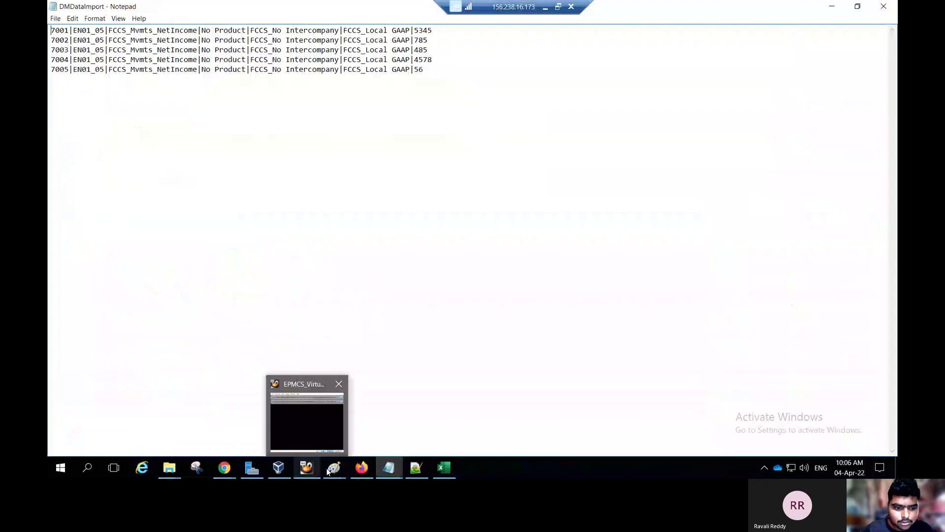
# Compare the IMP1_FCCS mapping targets in Data Management with the columns of the DMDataImport file in Notepad.
pyautogui.moveTo(224, 467)
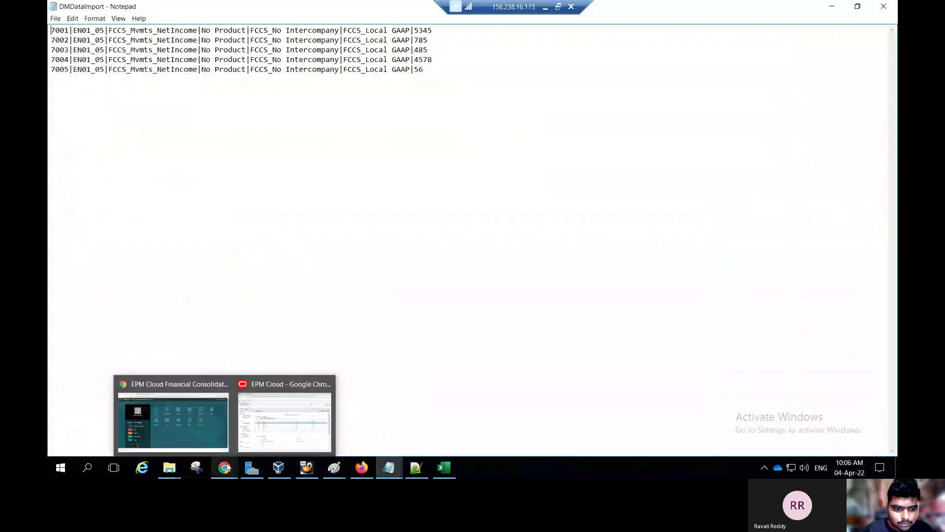
pyautogui.click(295, 416)
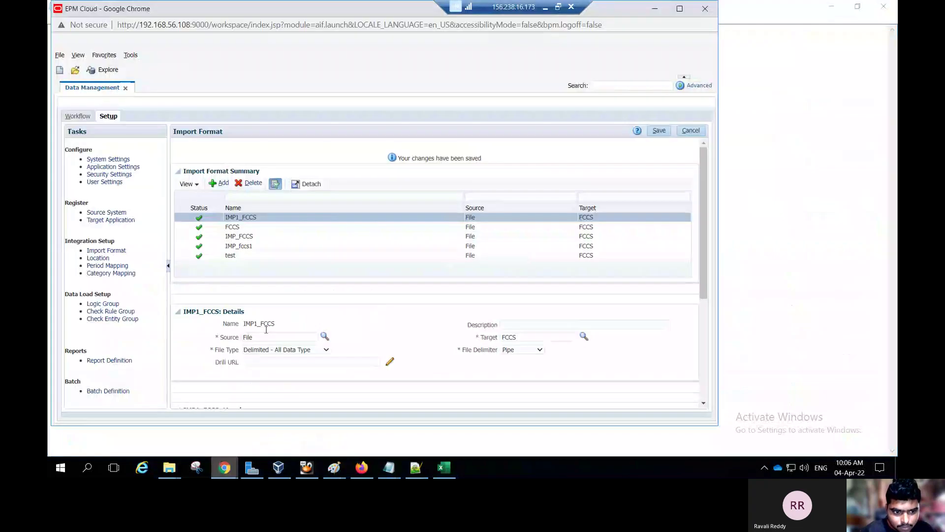
pyautogui.scroll(-2, 266, 330)
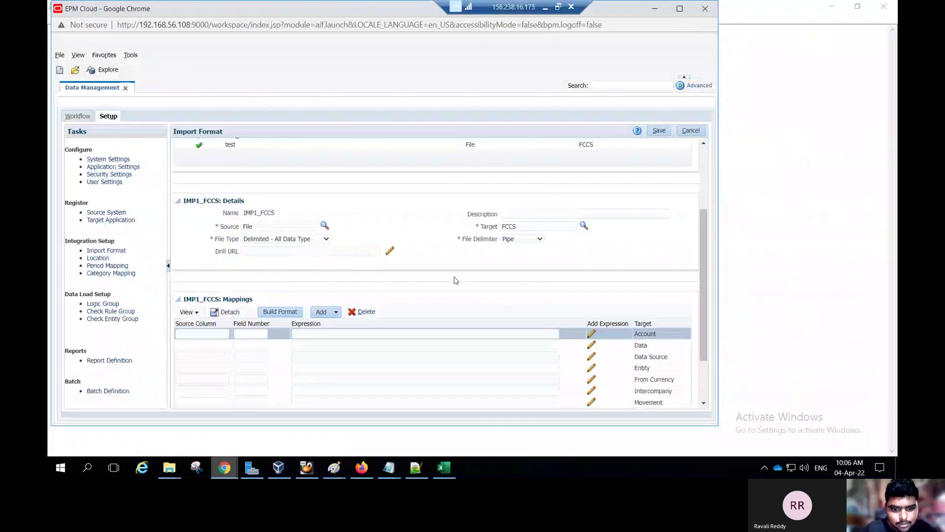
pyautogui.click(397, 472)
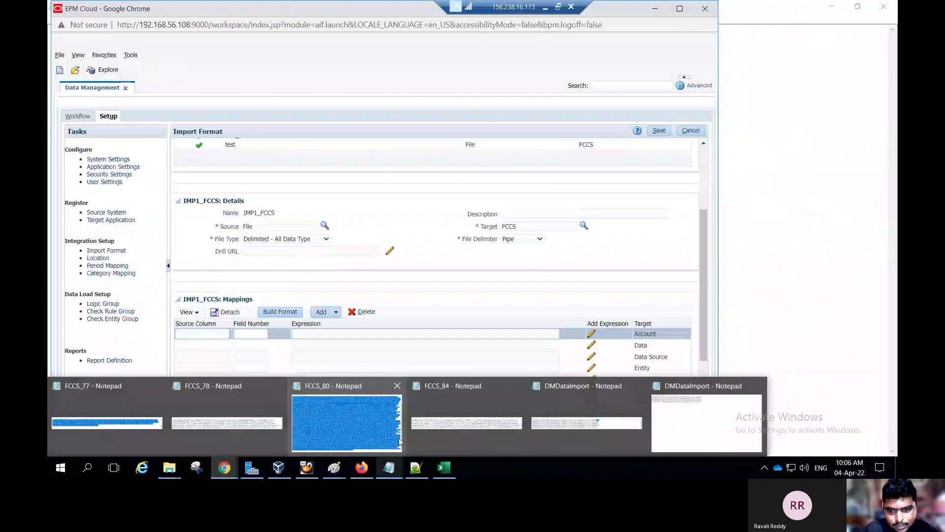
pyautogui.click(670, 429)
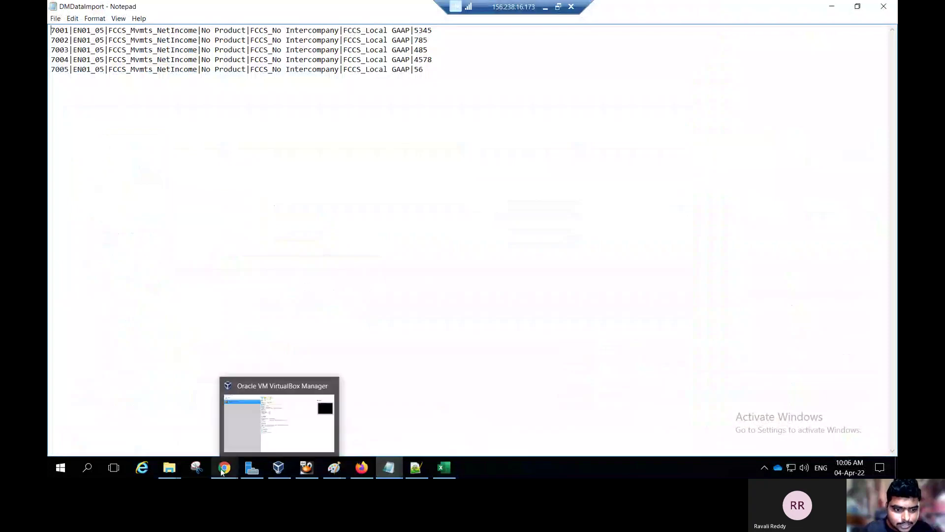
pyautogui.moveTo(221, 468)
pyautogui.moveTo(250, 463)
pyautogui.click(304, 408)
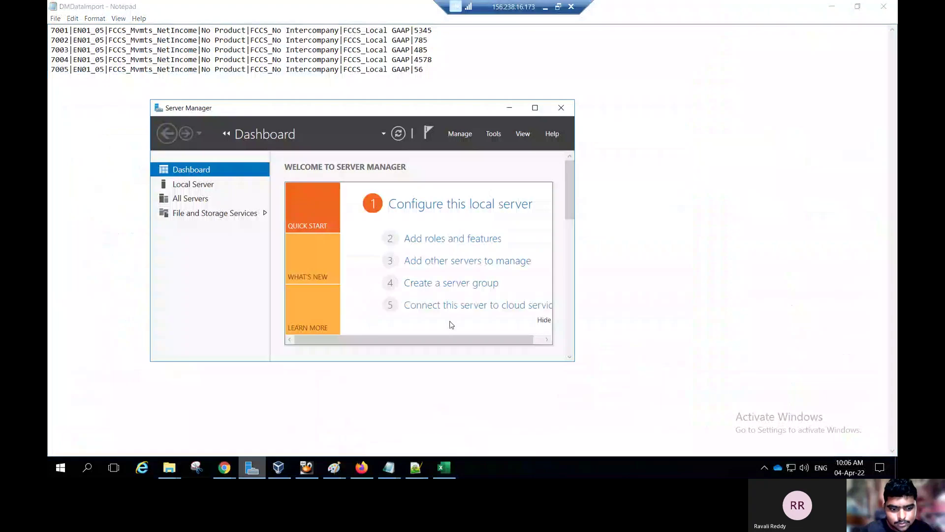
pyautogui.click(251, 467)
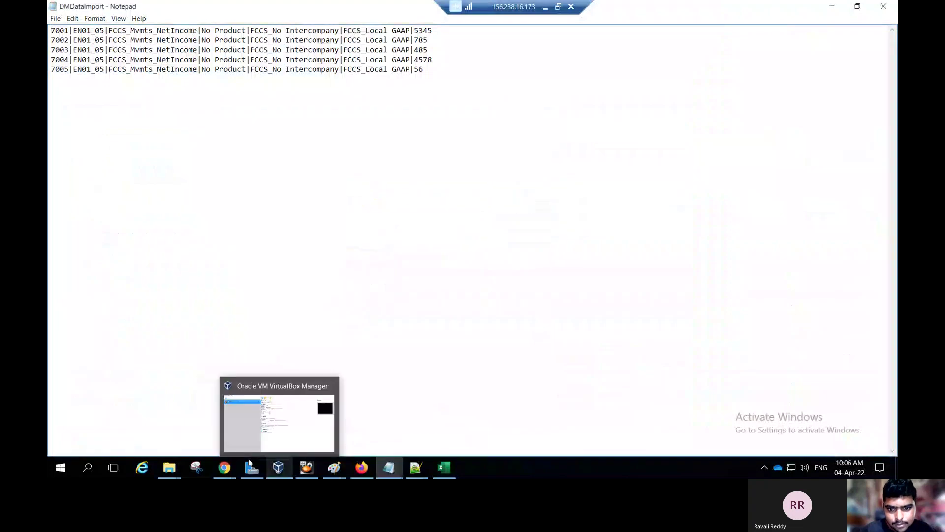
# Switch back to Data Management and start building the IMP1_FCCS format from the DMDataImport.txt file.
pyautogui.moveTo(224, 467)
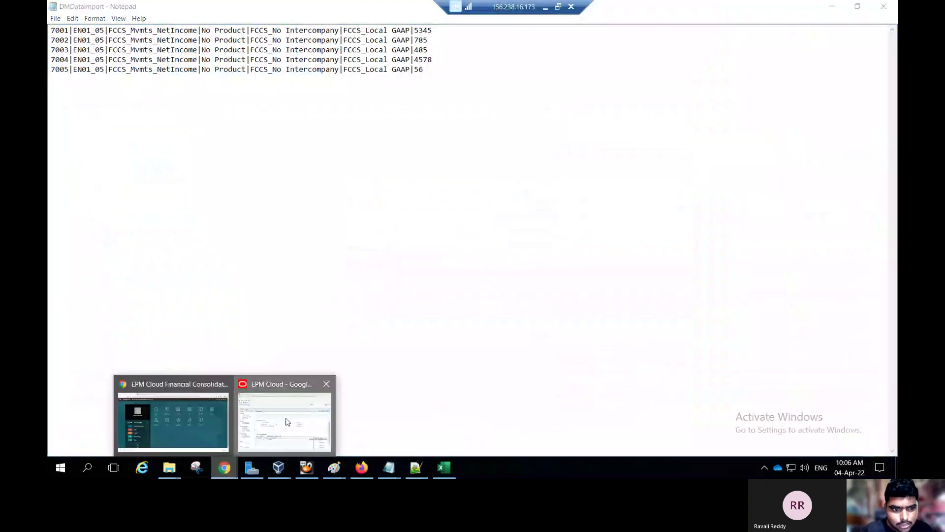
pyautogui.click(287, 422)
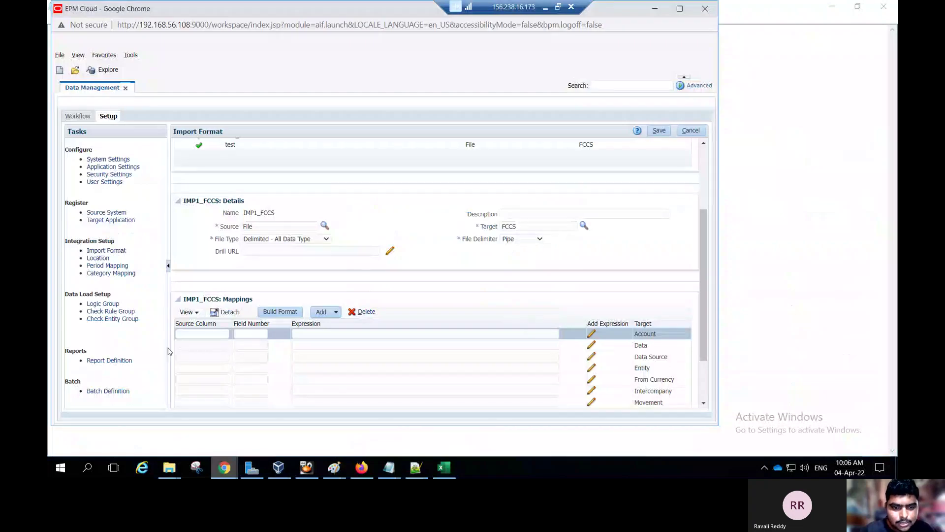
pyautogui.click(280, 312)
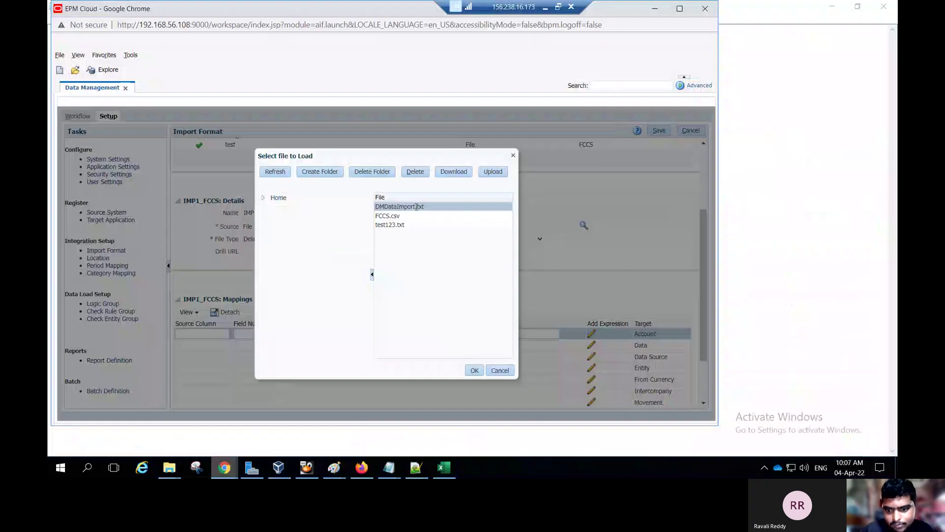
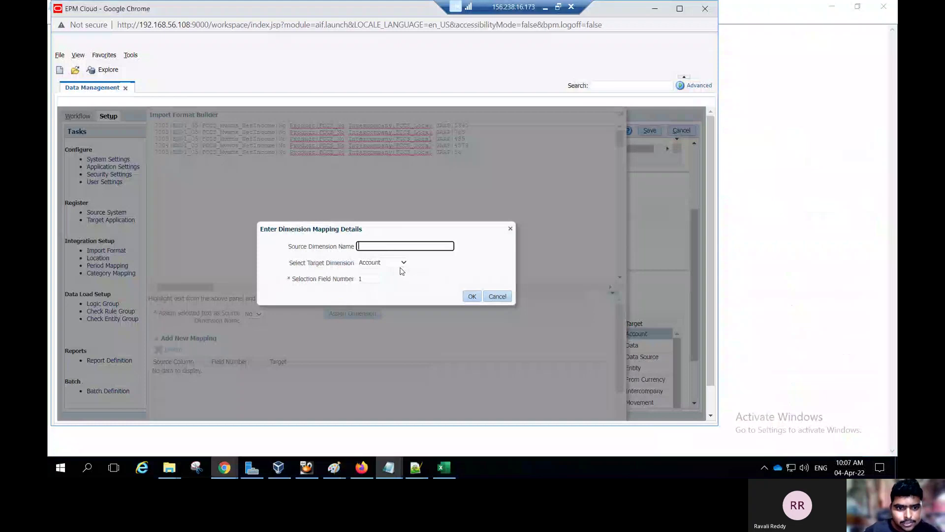
# Assign the account field of the source text, field number 1, to the Account dimension with source name ACC.
pyautogui.click(403, 264)
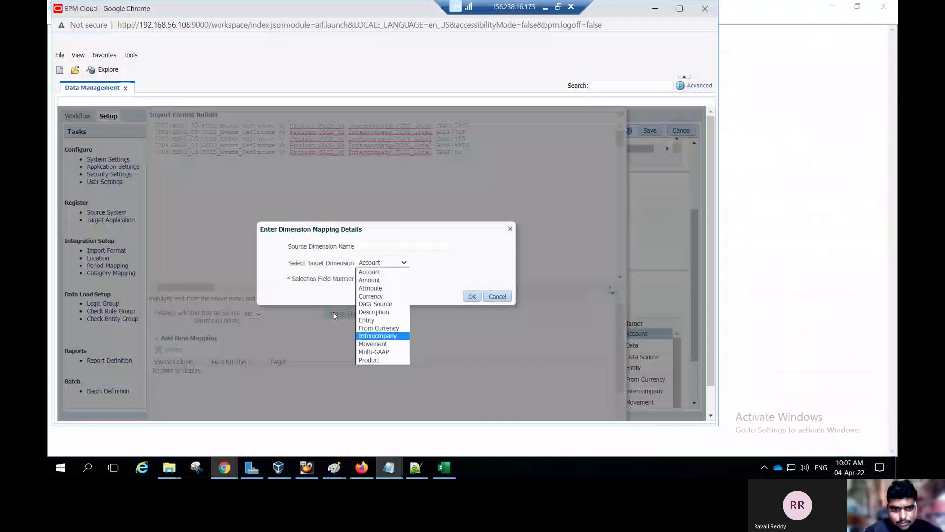
pyautogui.click(423, 281)
pyautogui.click(402, 244)
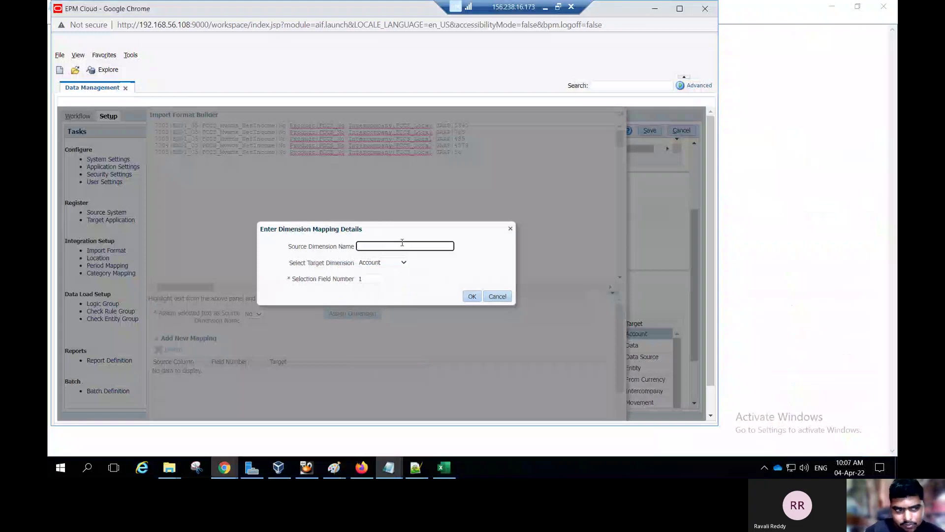
pyautogui.write('ACC')
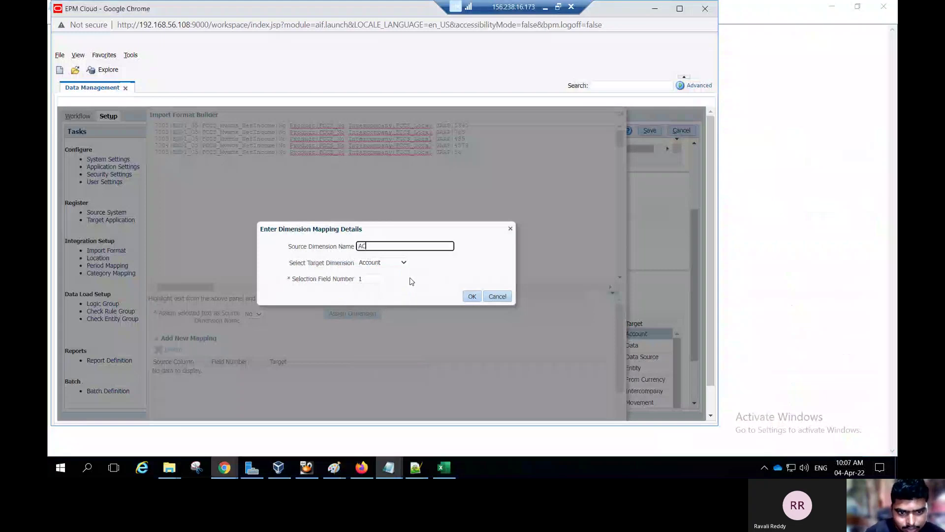
pyautogui.click(471, 296)
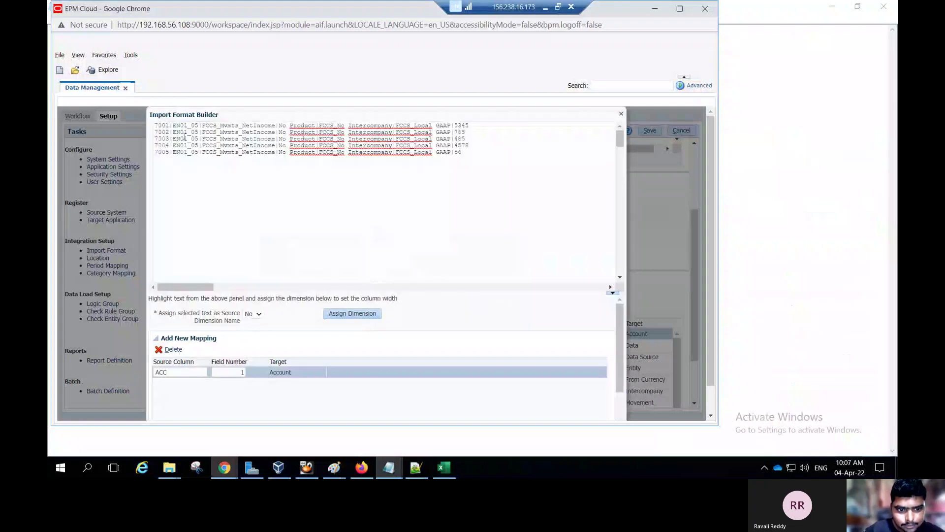
# Assign the entity field, field number 2, to the Entity dimension with source name ENTITY.
pyautogui.click(370, 314)
pyautogui.click(395, 264)
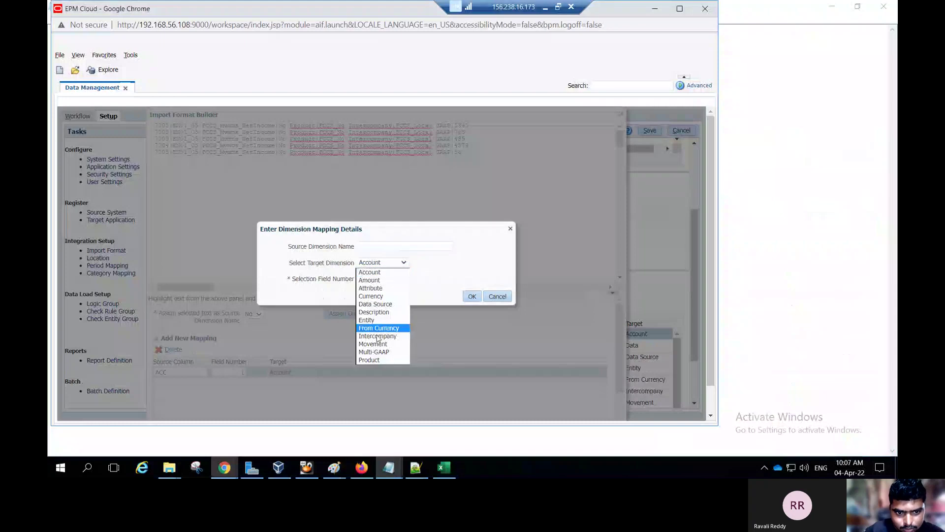
pyautogui.click(366, 320)
pyautogui.click(386, 245)
pyautogui.write('ENTITY')
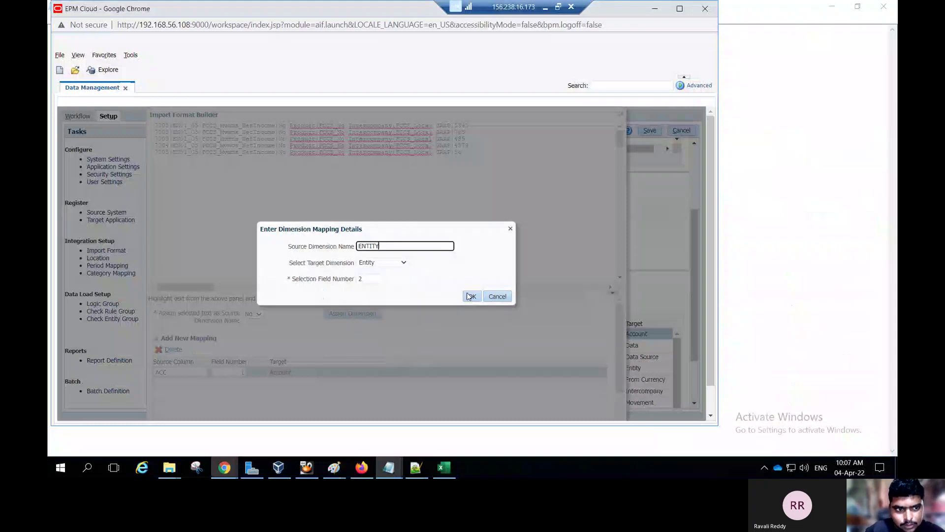
pyautogui.click(470, 296)
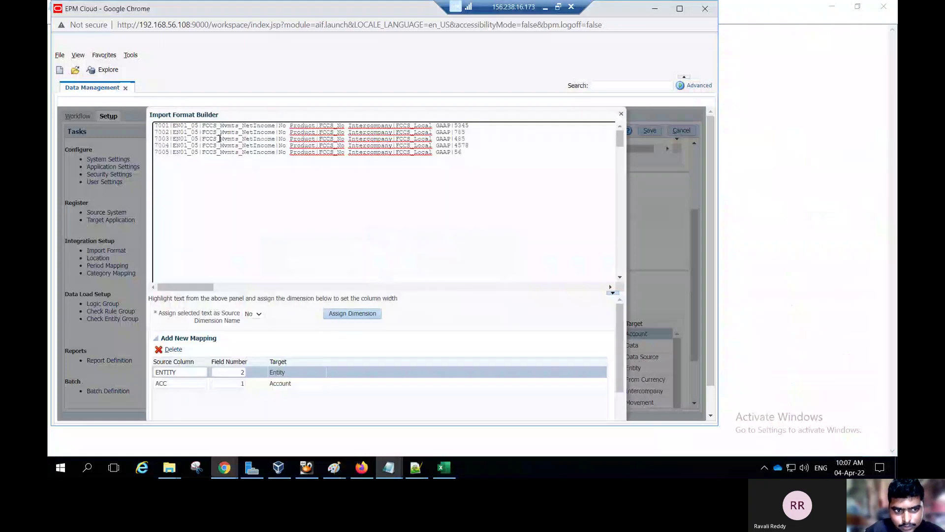
# Assign the movement field, field number 3, to the Movement dimension with source name MVMT.
pyautogui.click(341, 315)
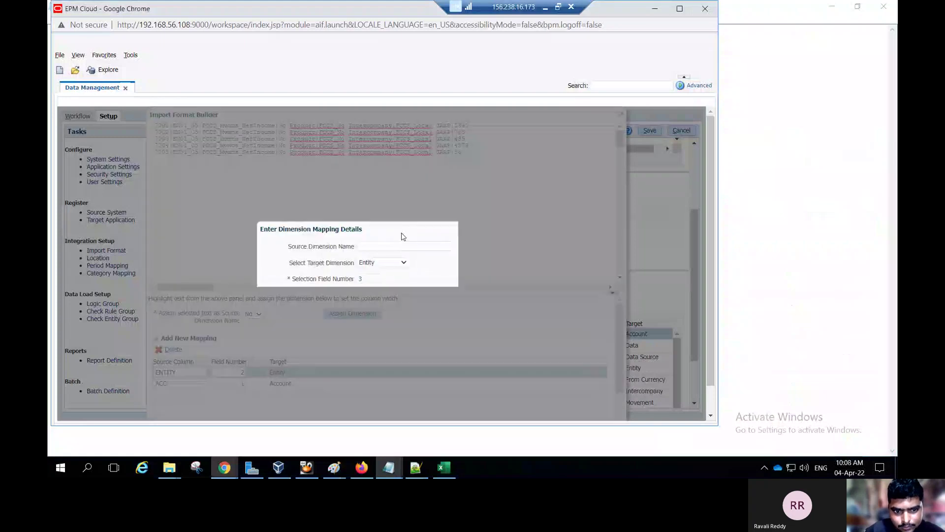
pyautogui.click(400, 266)
pyautogui.click(383, 344)
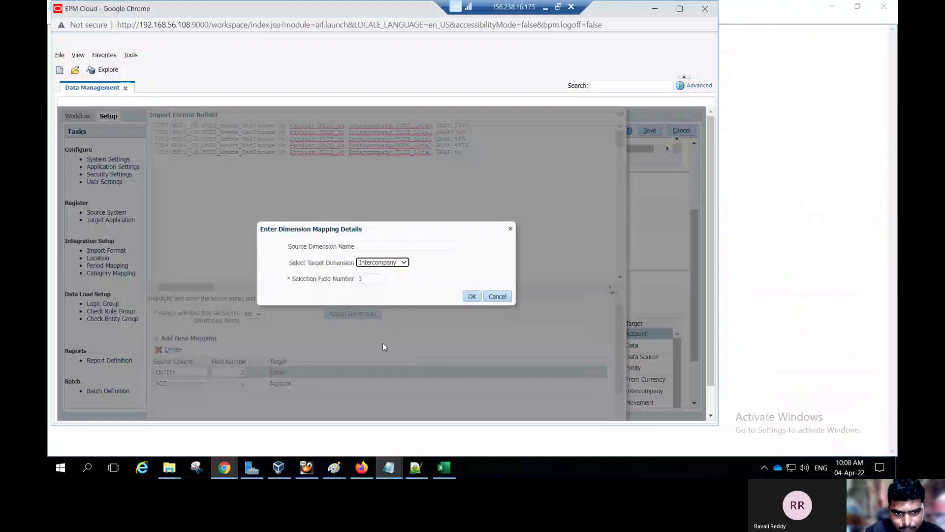
pyautogui.click(399, 263)
pyautogui.press('Down')
pyautogui.press('Down')
pyautogui.press('Return')
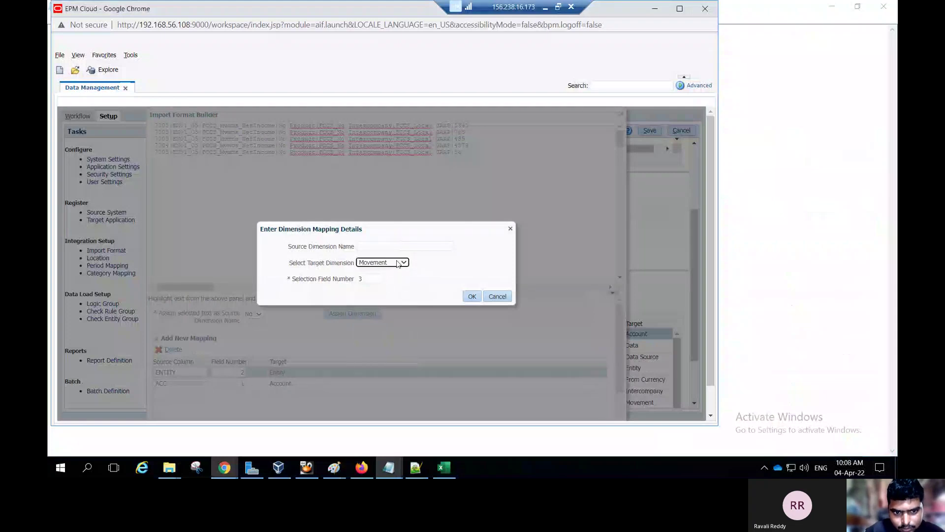
pyautogui.click(394, 245)
pyautogui.write('MVMT')
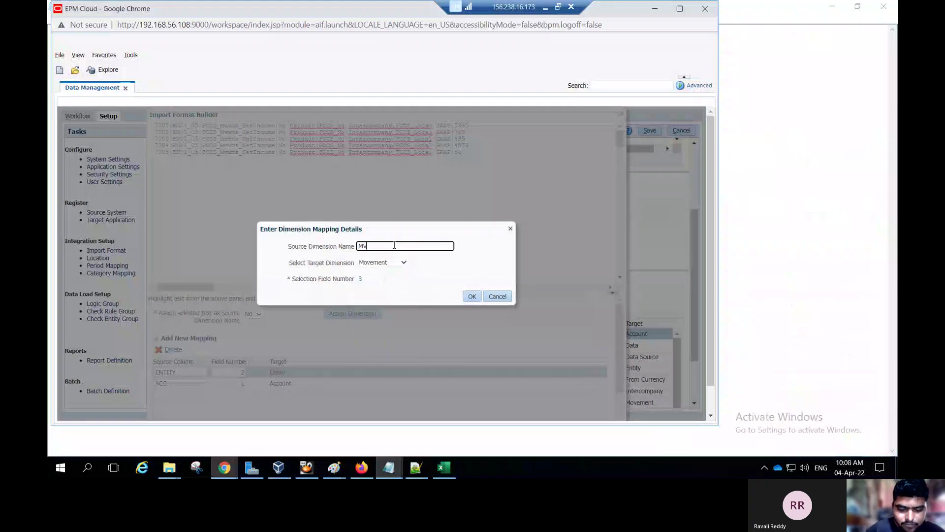
pyautogui.click(471, 296)
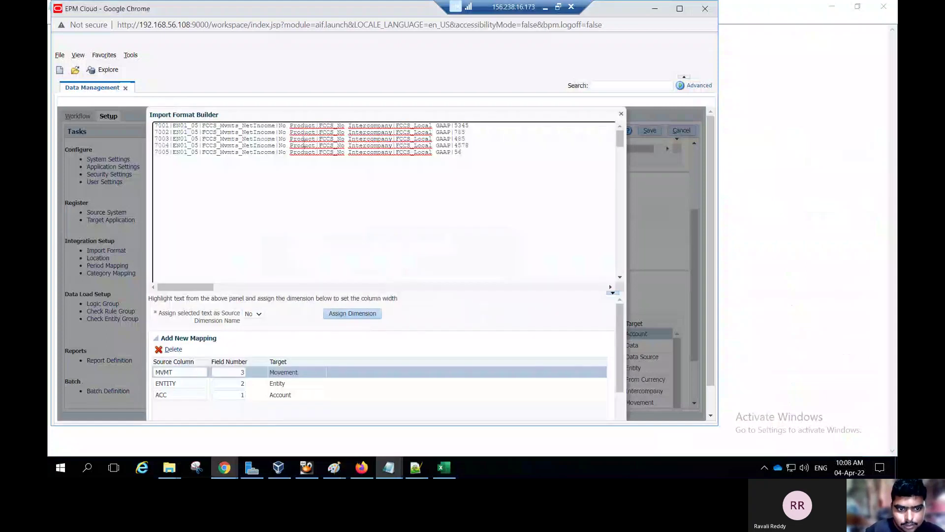
# Assign the product field, field number 4, to the Product dimension with source name PRODUCT.
pyautogui.click(350, 313)
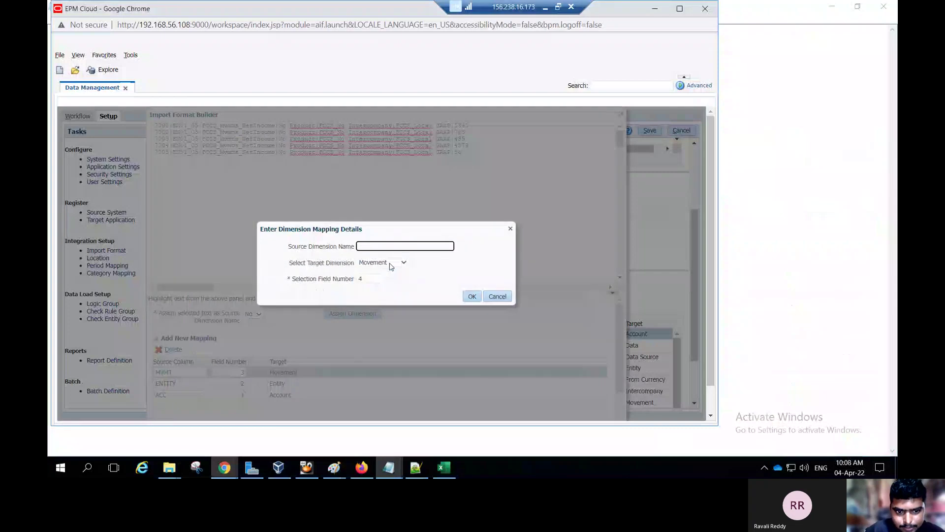
pyautogui.click(390, 267)
pyautogui.click(391, 274)
pyautogui.click(394, 245)
pyautogui.write('P')
pyautogui.write('RODU')
pyautogui.write('V')
pyautogui.write('T')
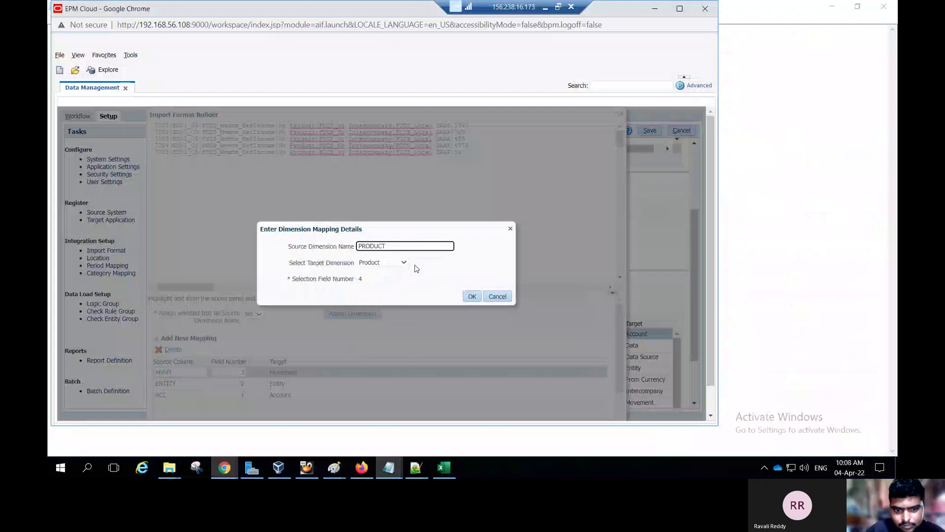
pyautogui.click(470, 296)
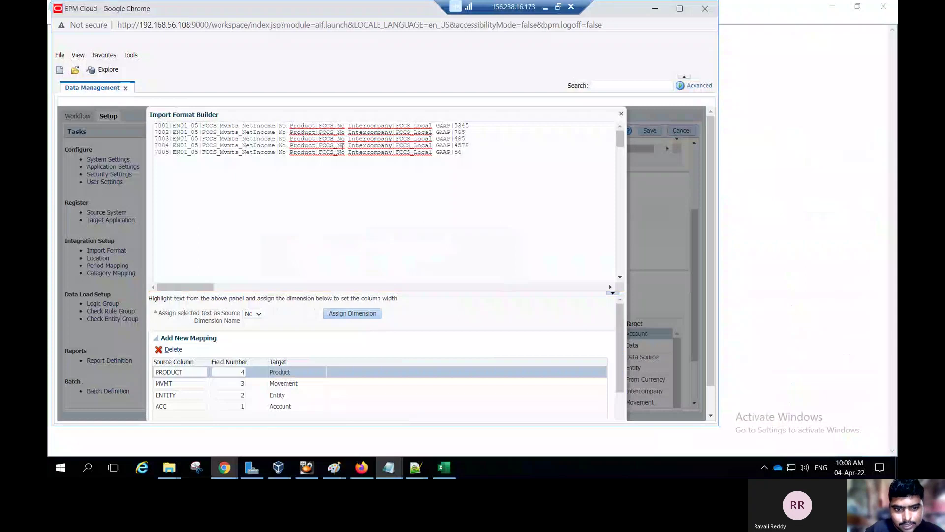
# Assign the intercompany field, field number 5, to the Intercompany dimension with source name ICP.
pyautogui.click(353, 314)
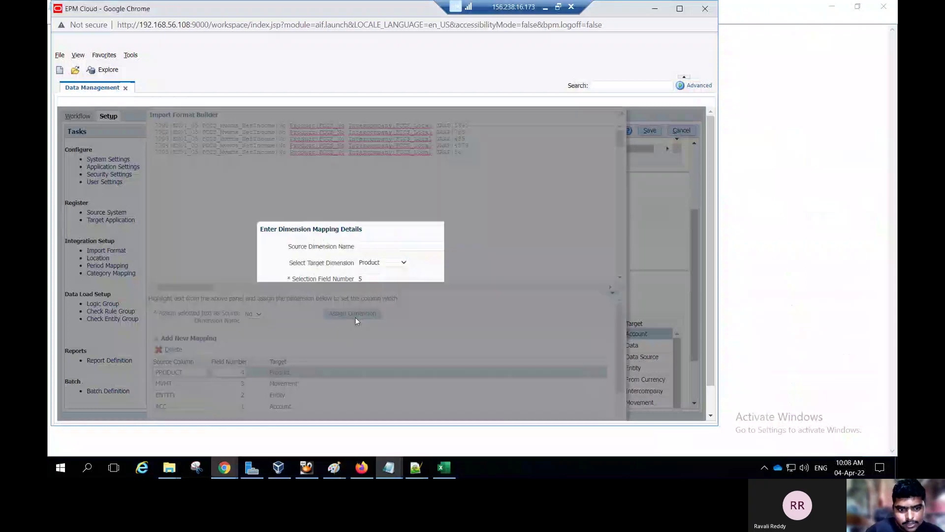
pyautogui.click(404, 265)
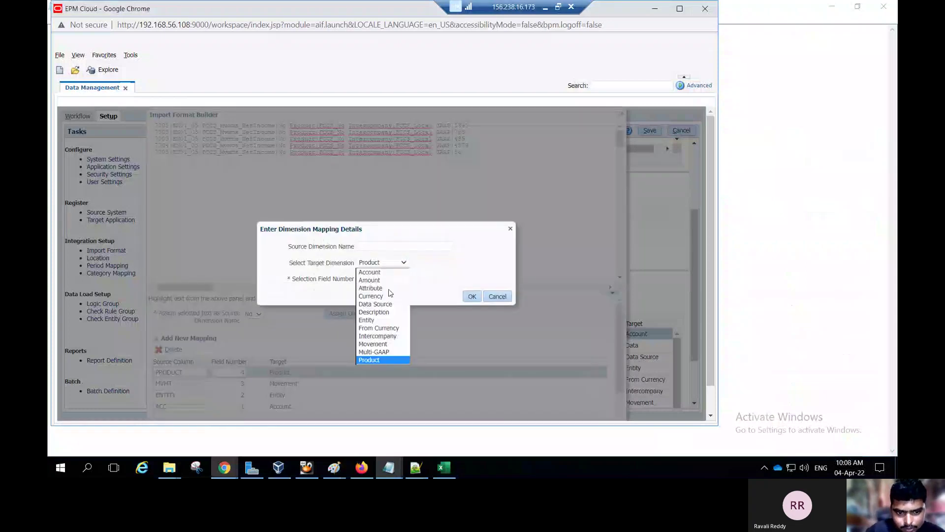
pyautogui.click(380, 337)
pyautogui.click(403, 246)
pyautogui.write('ICP')
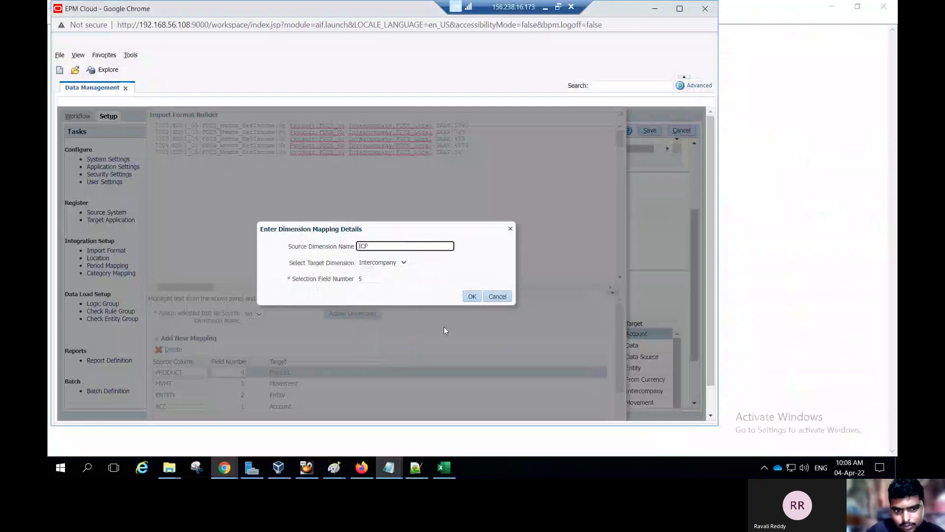
pyautogui.click(473, 296)
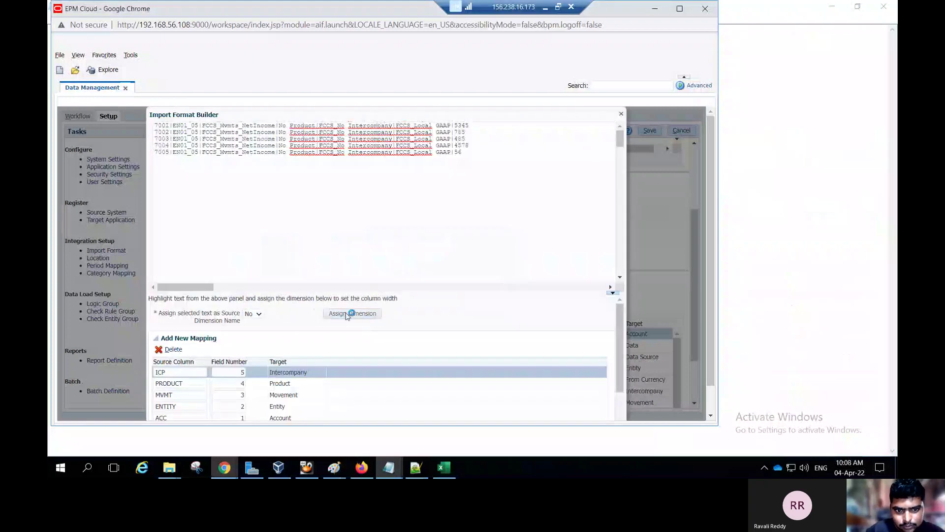
# Assign the GAAP field, field number 6, to the Multi-GAAP dimension with source name GAAP.
pyautogui.click(347, 314)
pyautogui.click(404, 263)
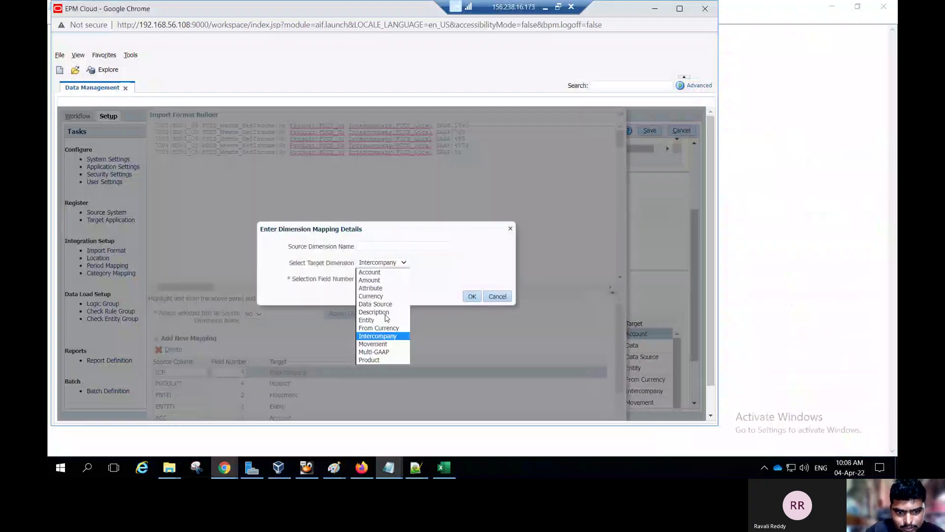
pyautogui.click(391, 351)
pyautogui.click(407, 247)
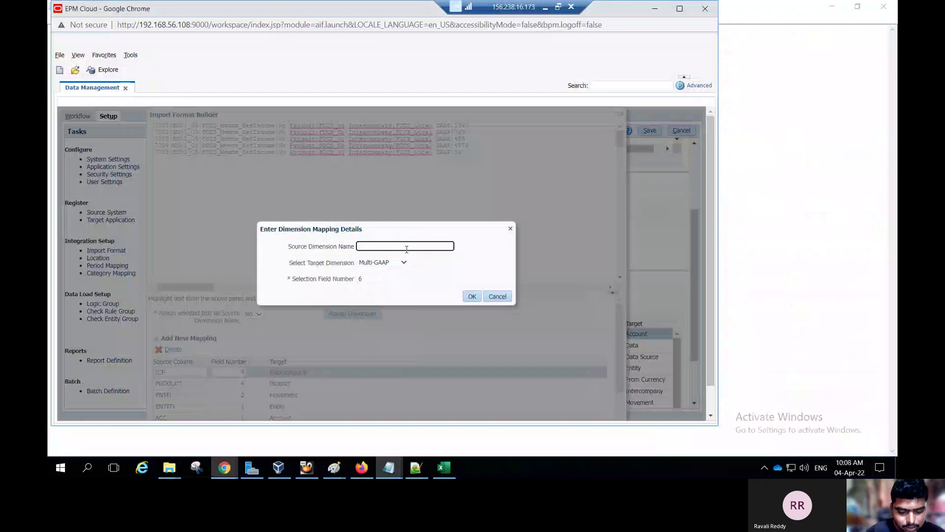
pyautogui.write('GAAP')
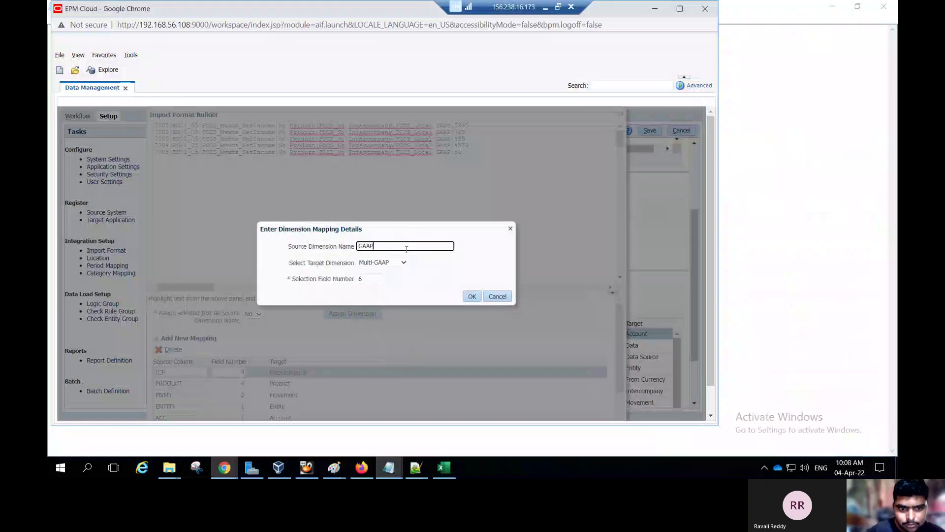
pyautogui.click(473, 297)
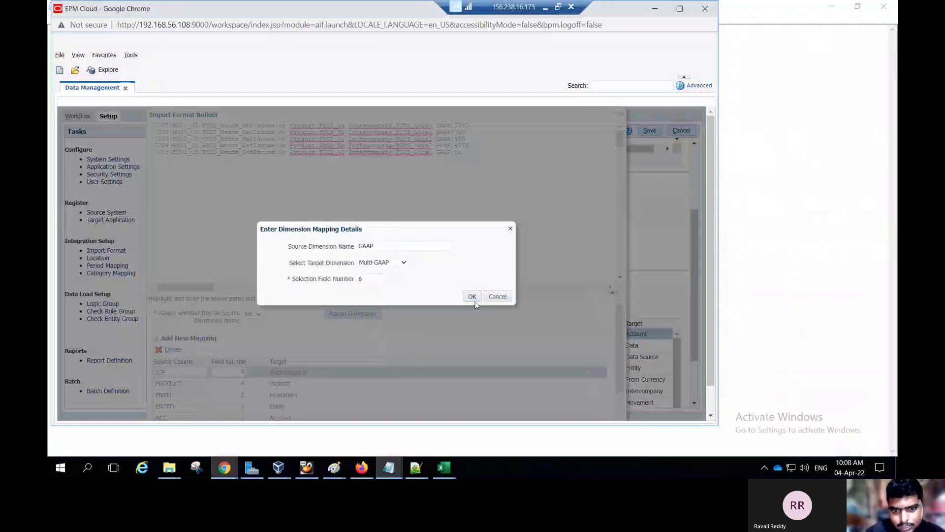
pyautogui.click(474, 298)
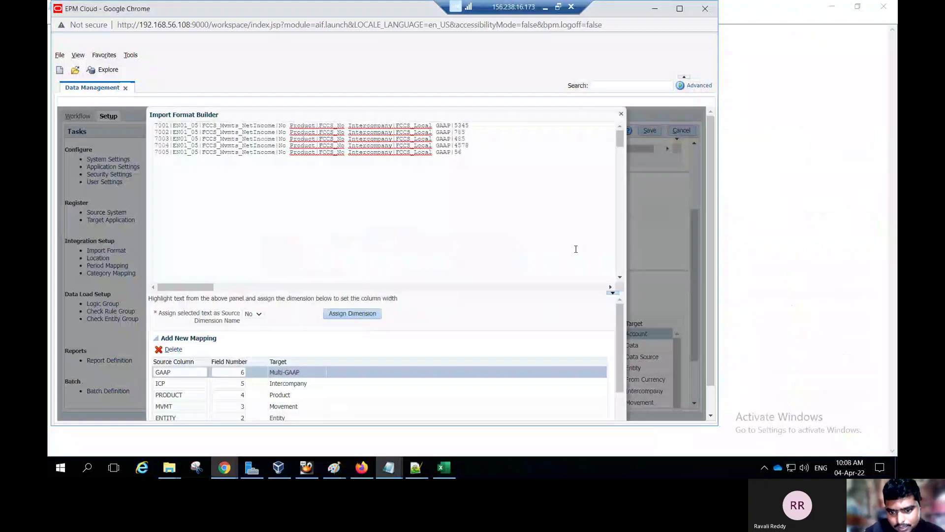
# Accept the six field mappings in the Import Format Builder and save the IMP1_FCCS import format.
pyautogui.scroll(-4, 576, 249)
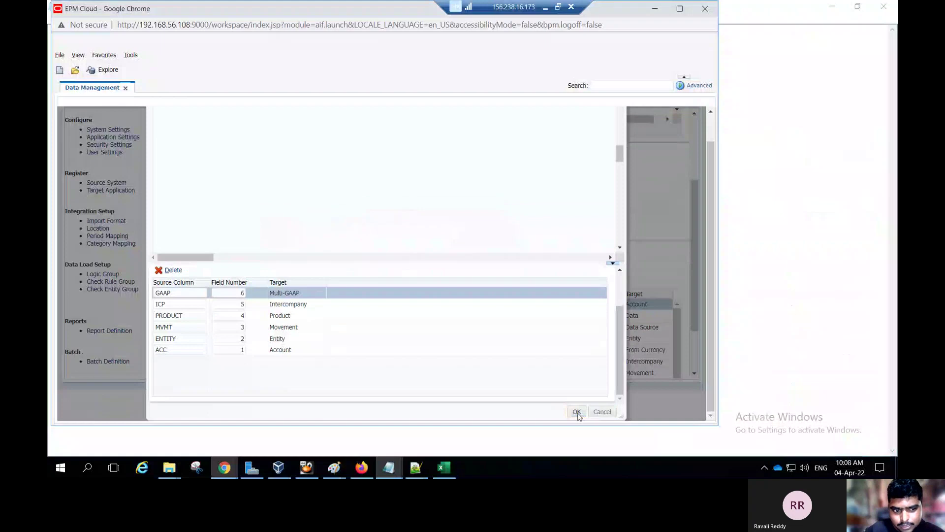
pyautogui.click(577, 412)
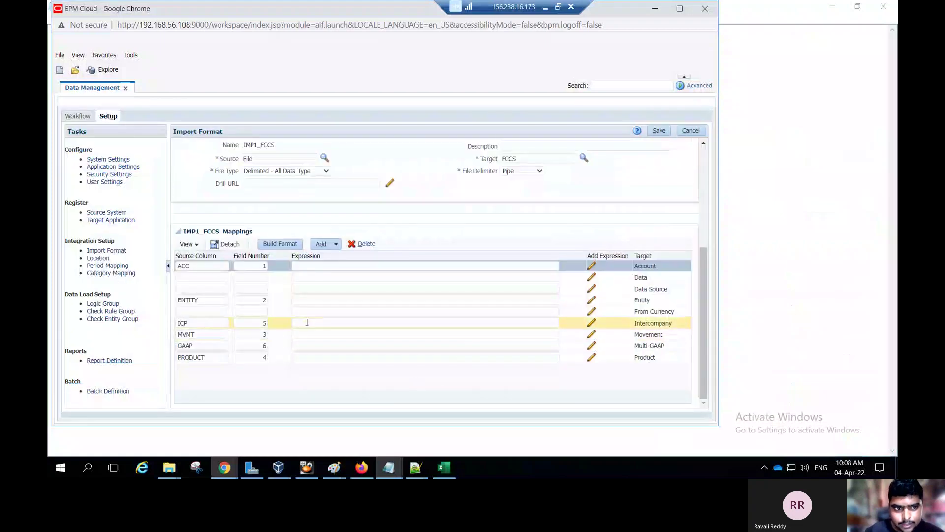
pyautogui.click(658, 131)
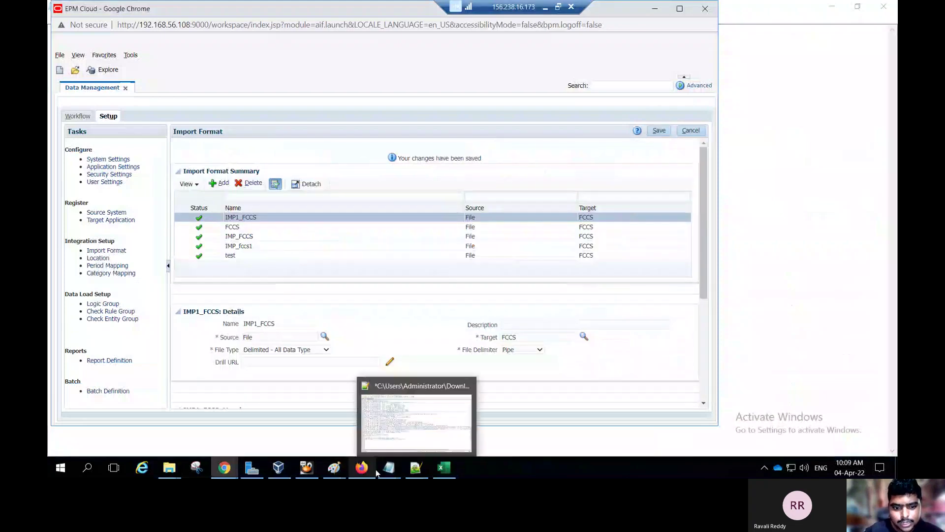
# Switch to the Practice 8 guide in Firefox and examine the Part-2 instructions for creating a location.
pyautogui.moveTo(362, 467)
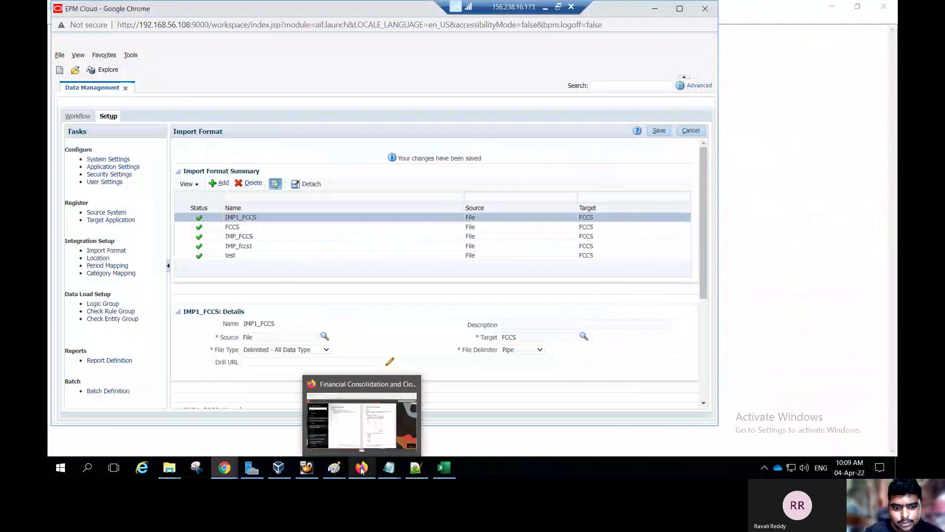
pyautogui.click(380, 430)
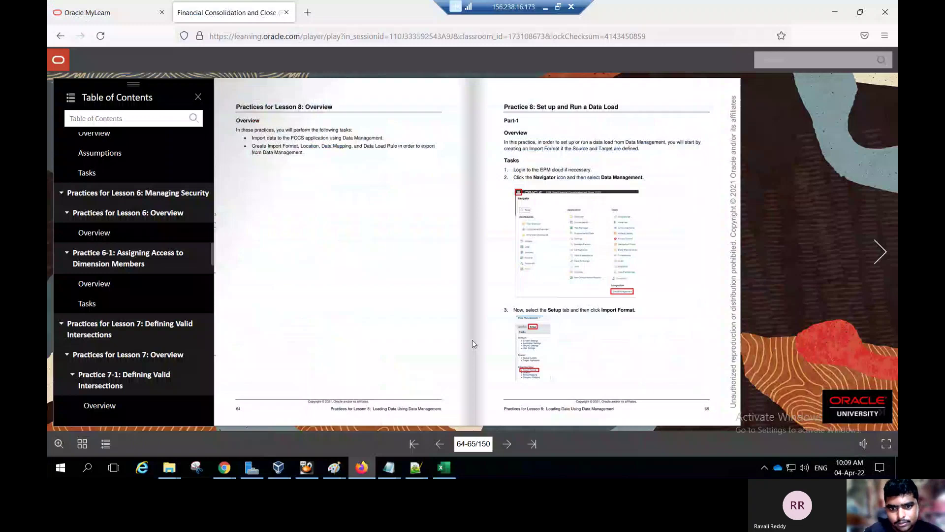
pyautogui.press('Right')
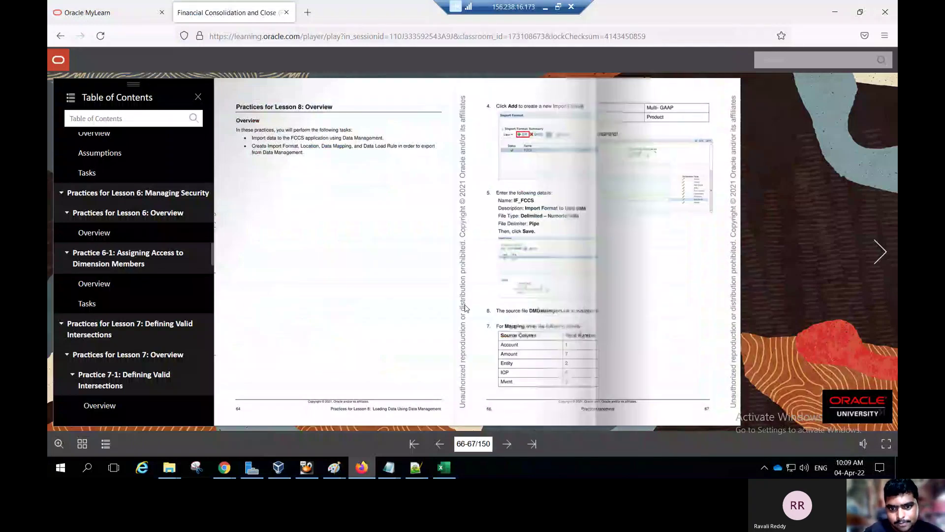
pyautogui.click(507, 445)
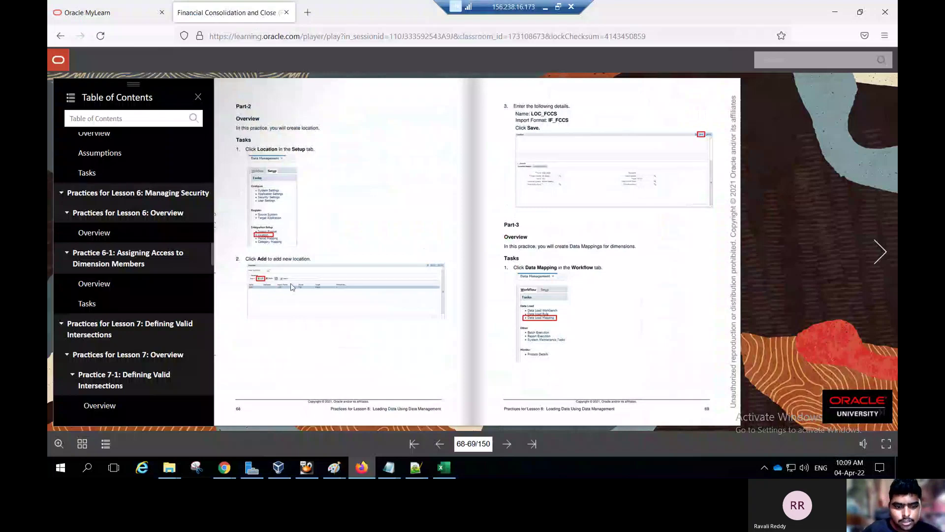
# Switch to the Data Management window in Chrome and add a new location named FCCS_LOC in the Location setup.
pyautogui.moveTo(224, 468)
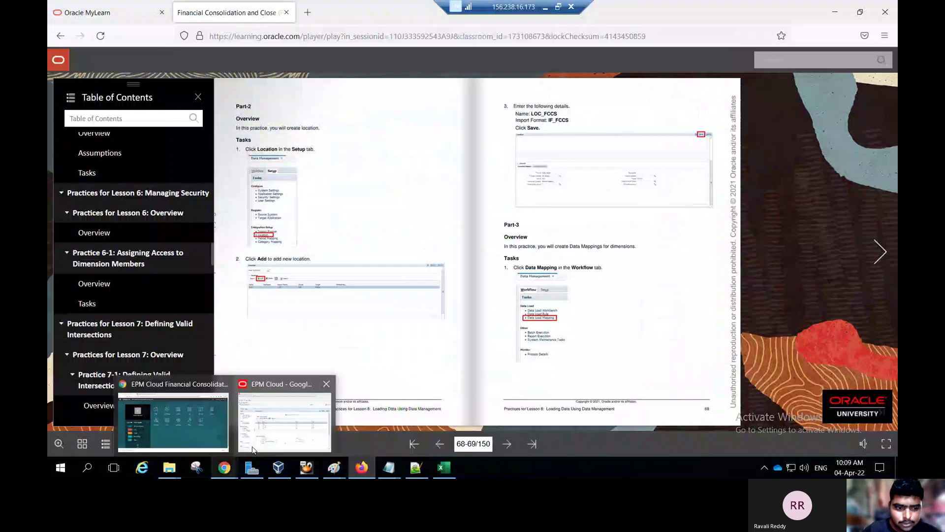
pyautogui.click(289, 432)
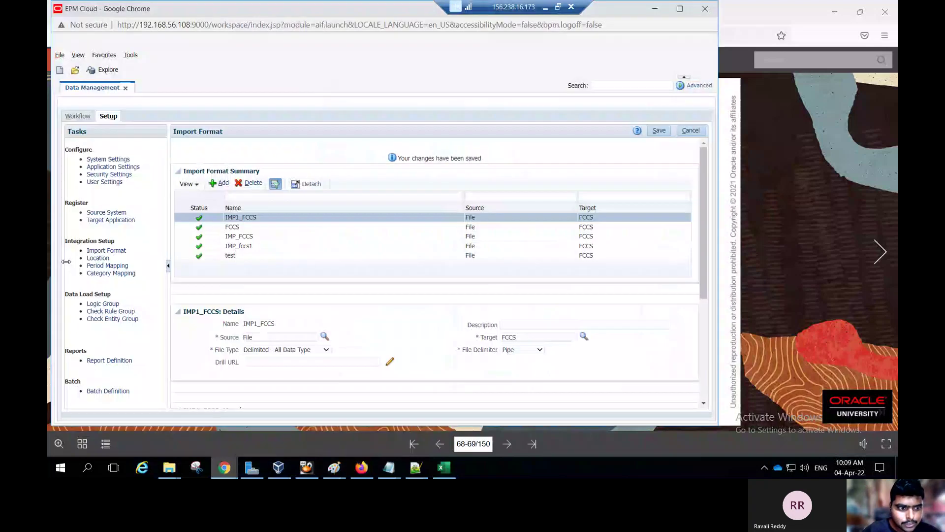
pyautogui.click(98, 258)
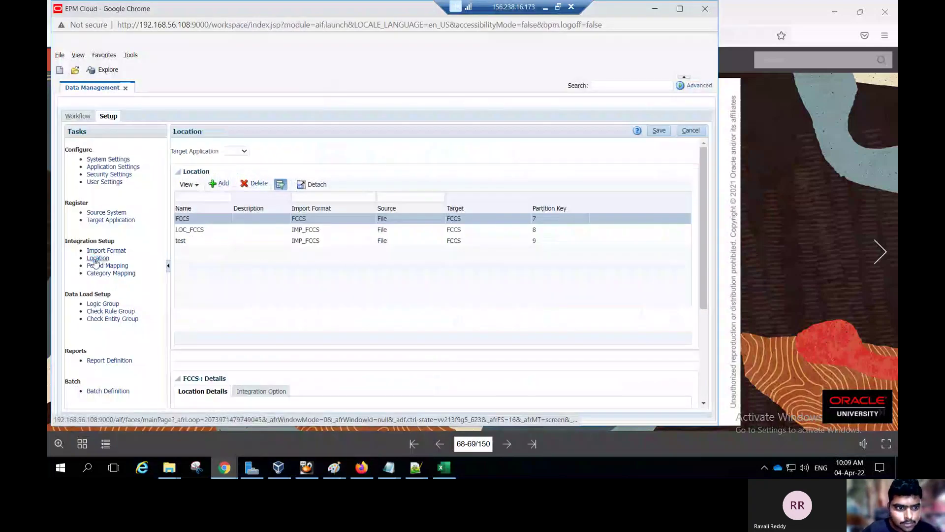
pyautogui.click(220, 183)
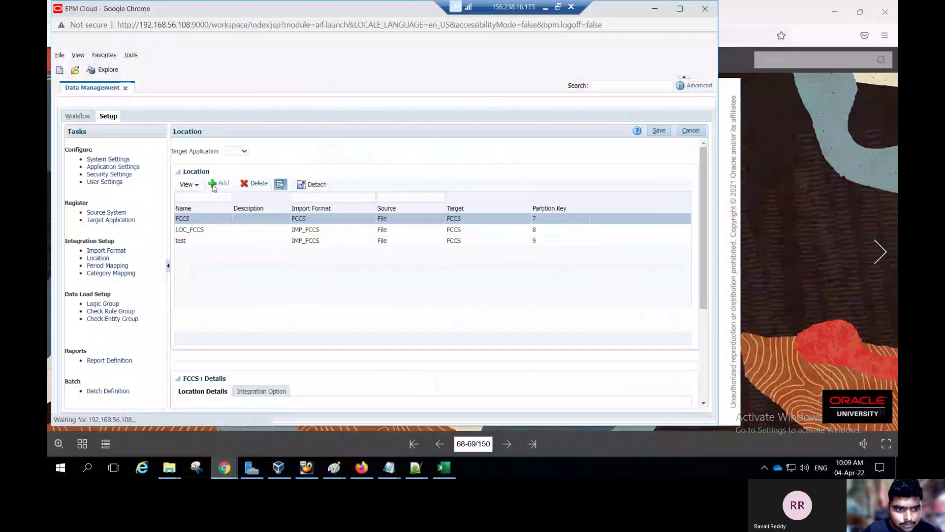
pyautogui.scroll(-3, 259, 370)
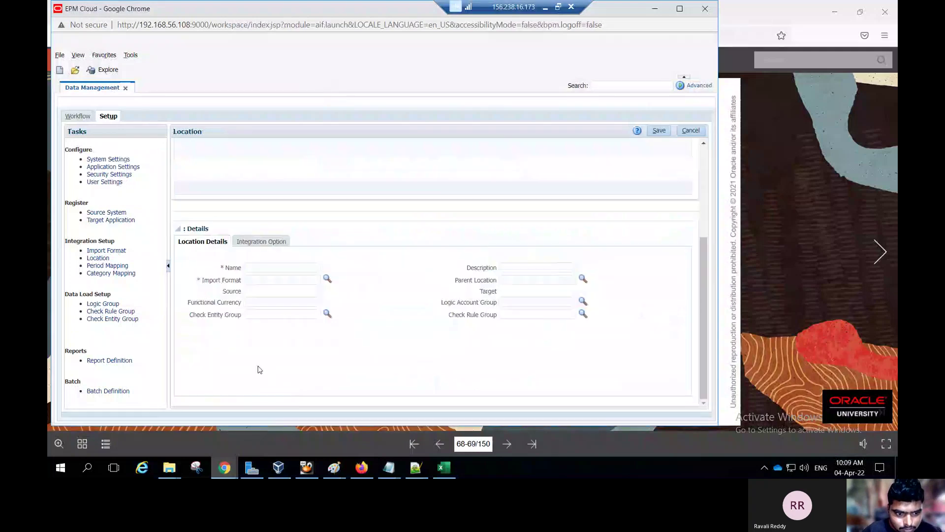
pyautogui.click(271, 266)
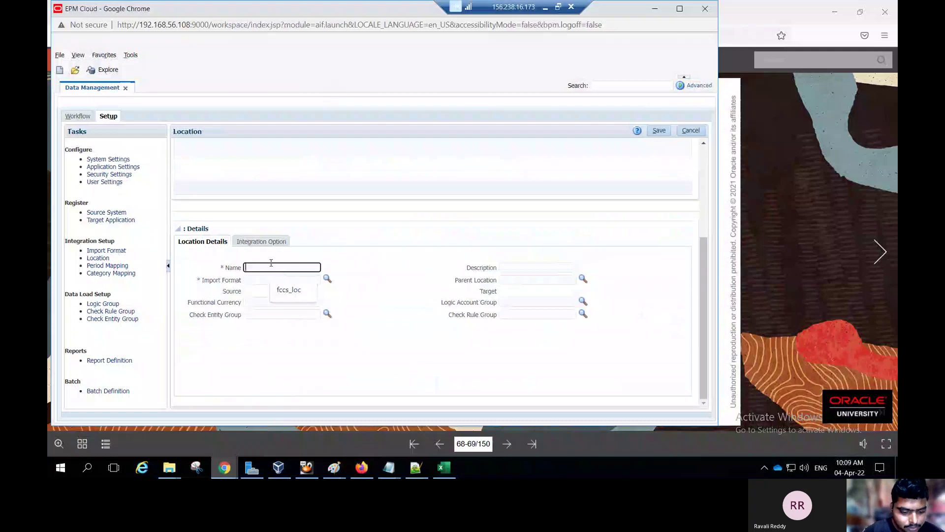
pyautogui.write('FCC')
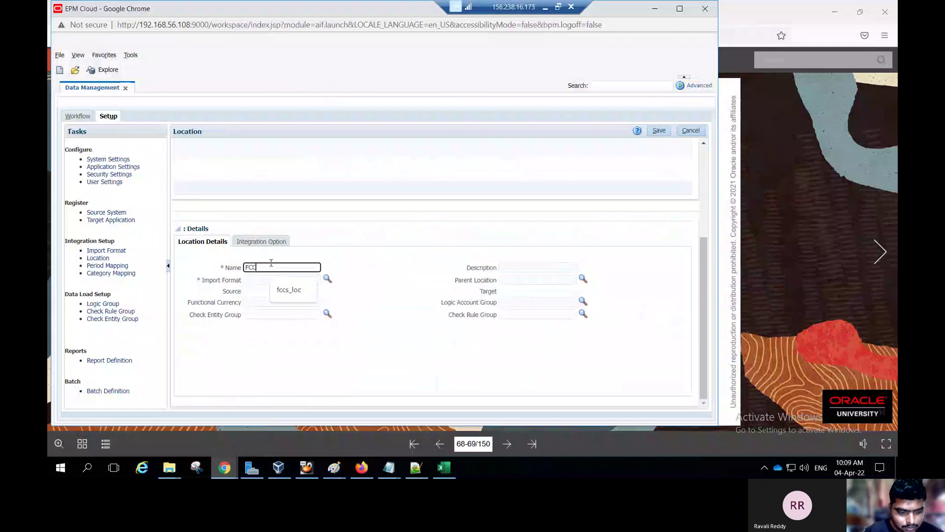
pyautogui.write('S_LOC')
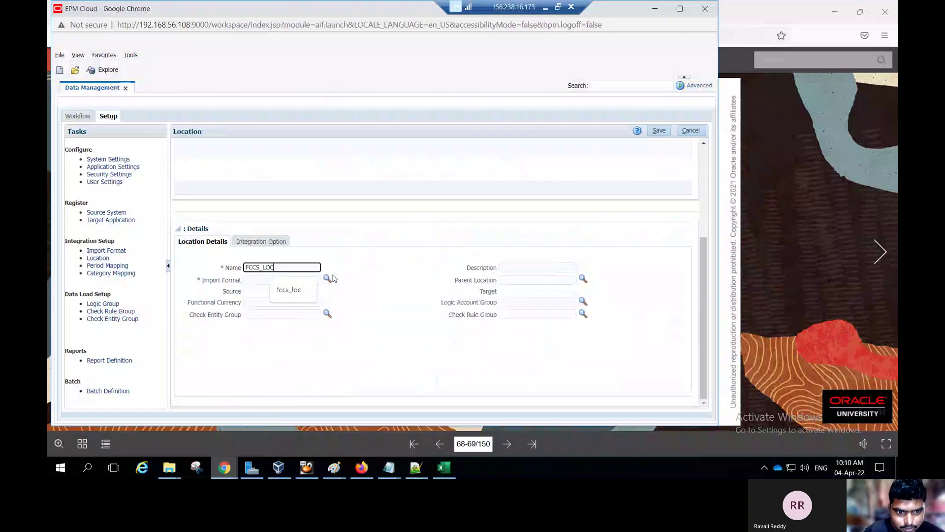
# Assign the import format IMP1_FCCS to the new FCCS_LOC location and save it.
pyautogui.click(328, 280)
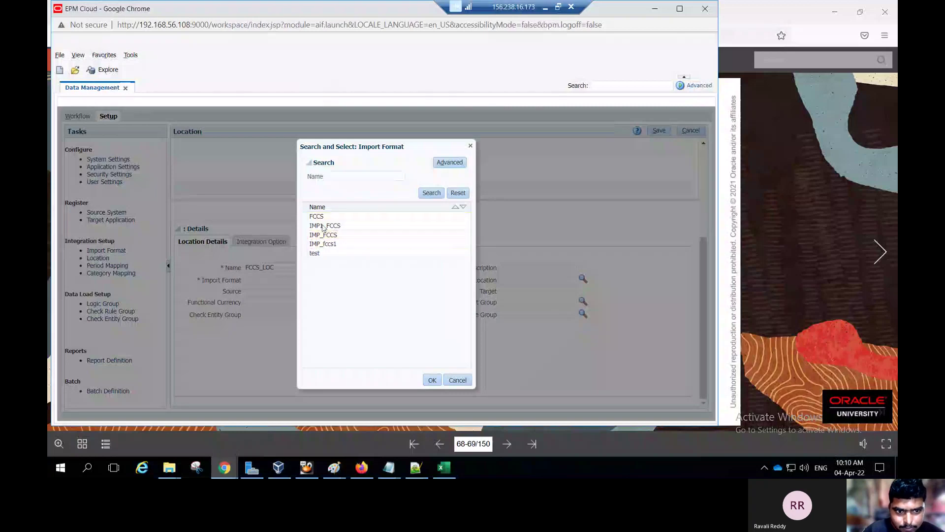
pyautogui.click(331, 227)
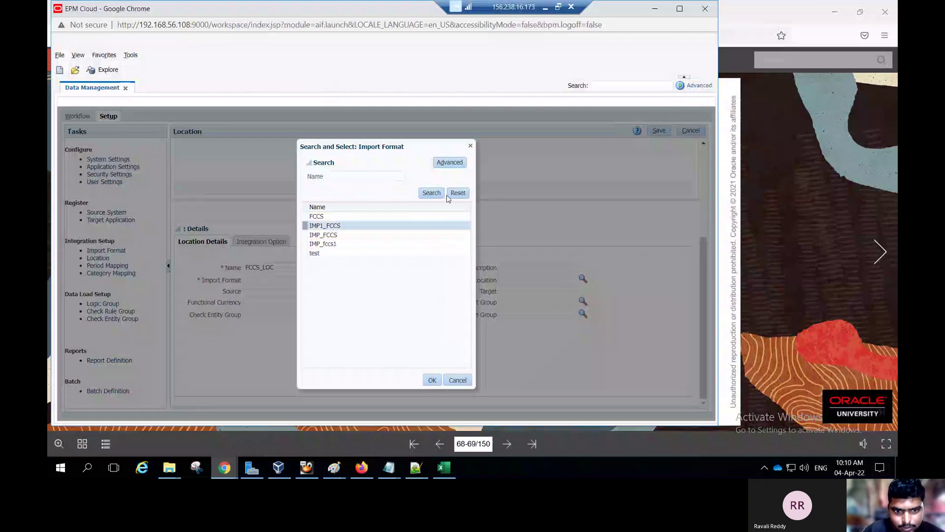
pyautogui.click(432, 379)
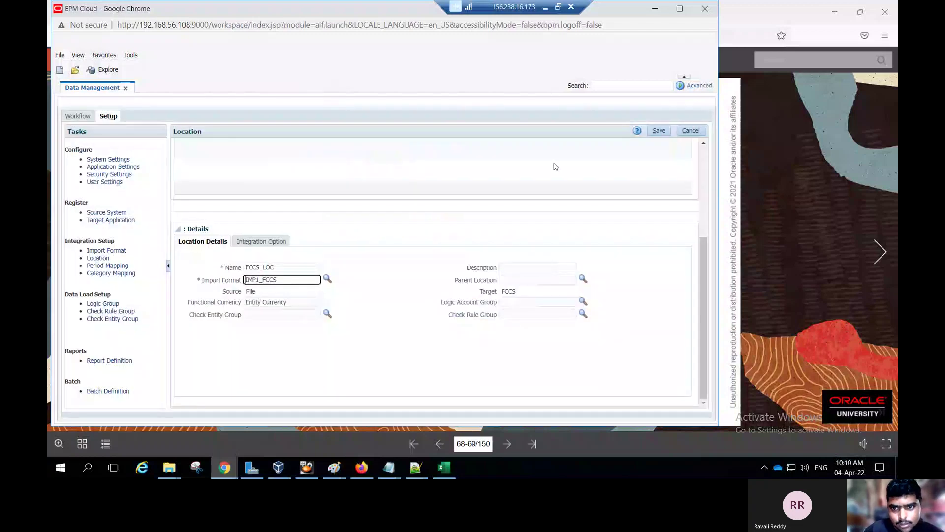
pyautogui.click(669, 131)
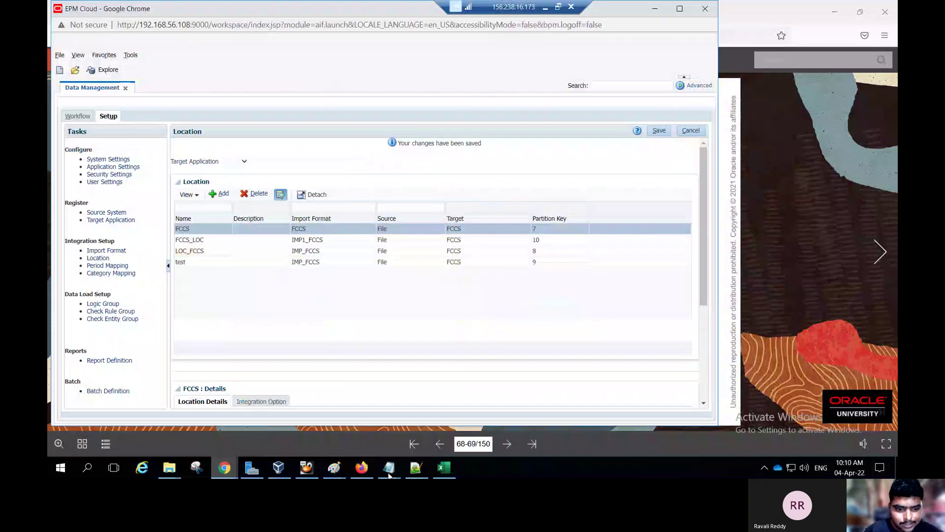
# Switch to the Practice 8 guide in Firefox and examine the Part-3 data mapping and Part-4 data load rule instructions.
pyautogui.click(358, 467)
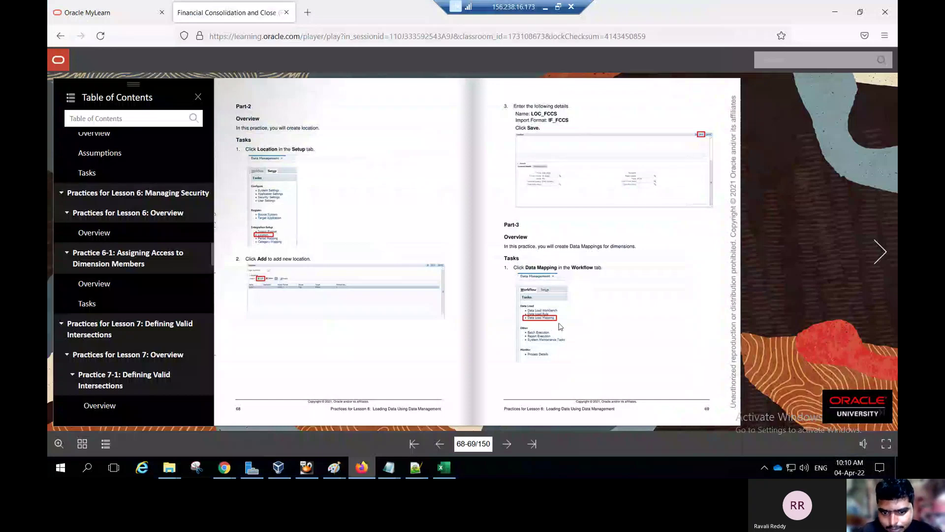
pyautogui.click(509, 444)
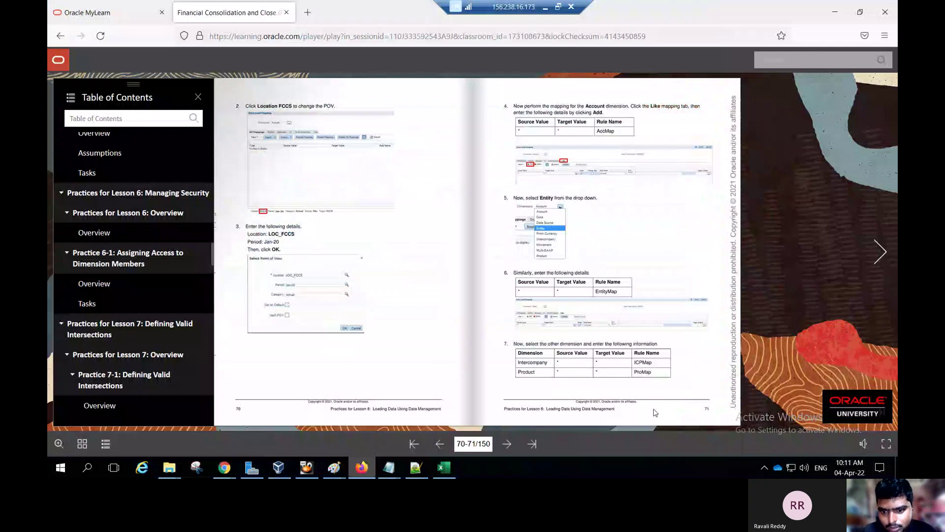
pyautogui.click(507, 445)
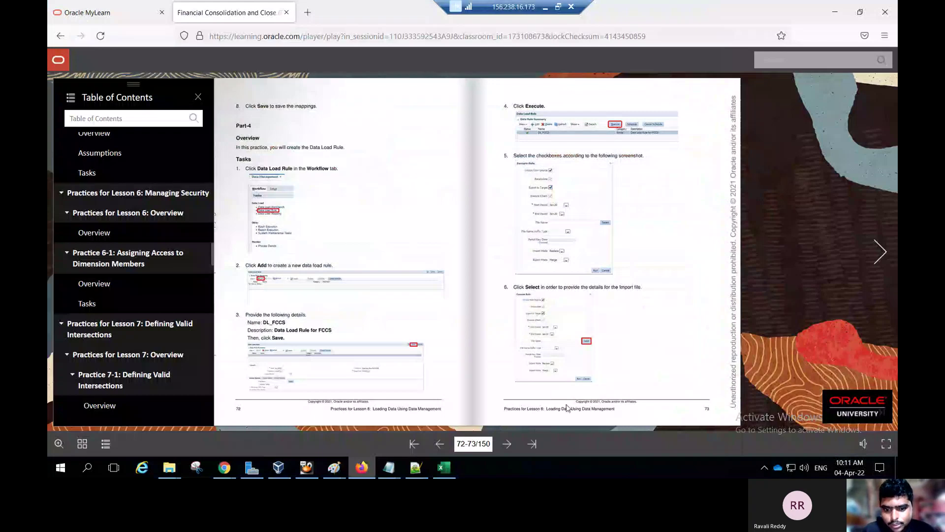
pyautogui.click(507, 443)
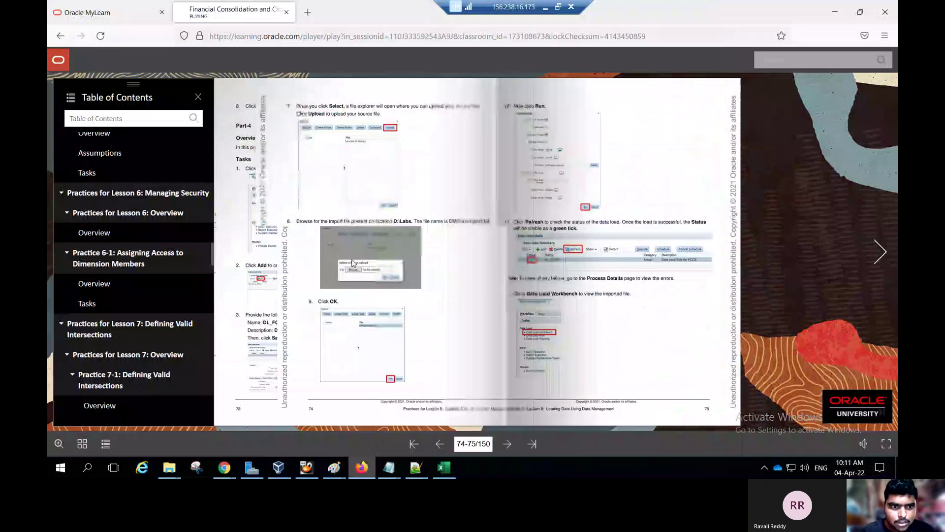
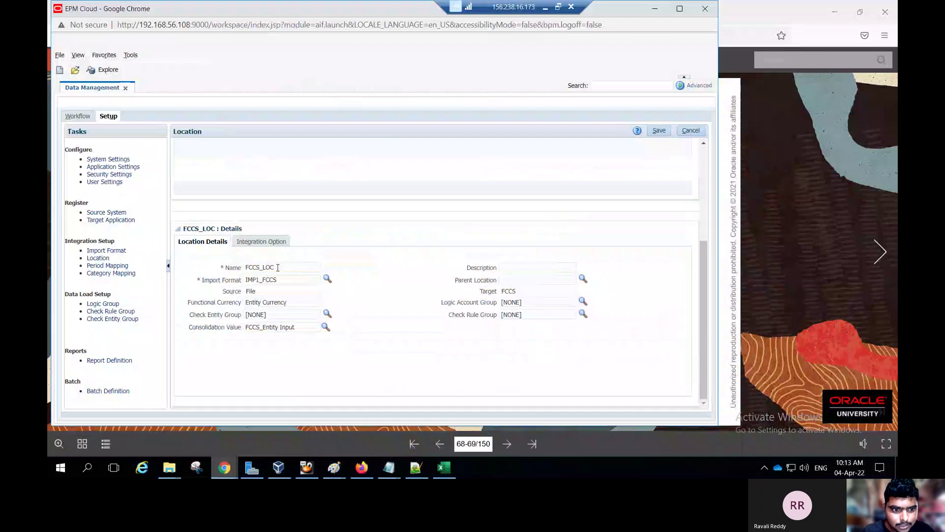
# Go from the location setup to the Data Load Mapping page in the data load workflow.
pyautogui.hotkey('shift', 'Tab')
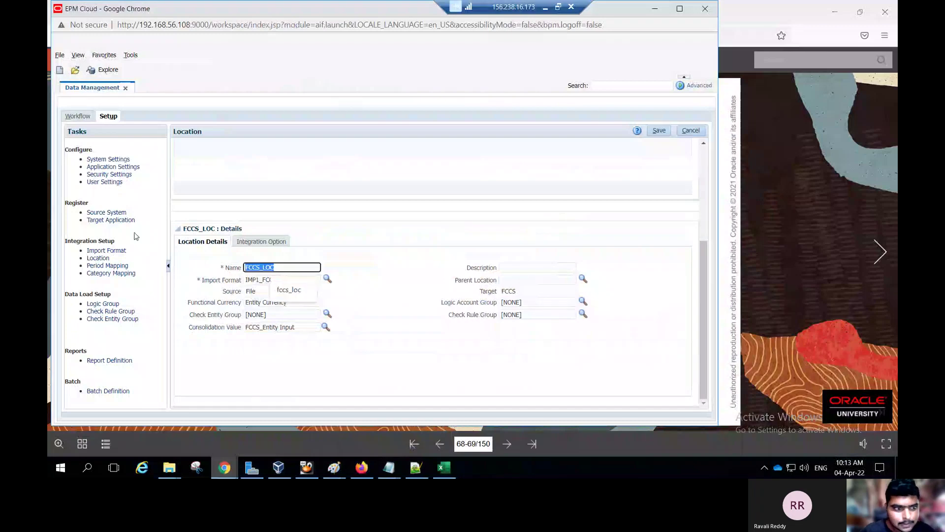
pyautogui.click(86, 117)
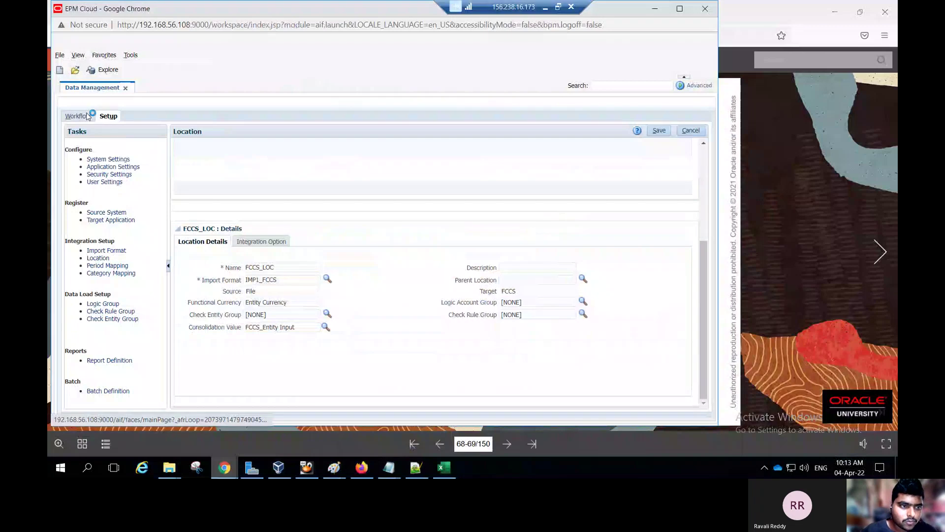
pyautogui.click(97, 174)
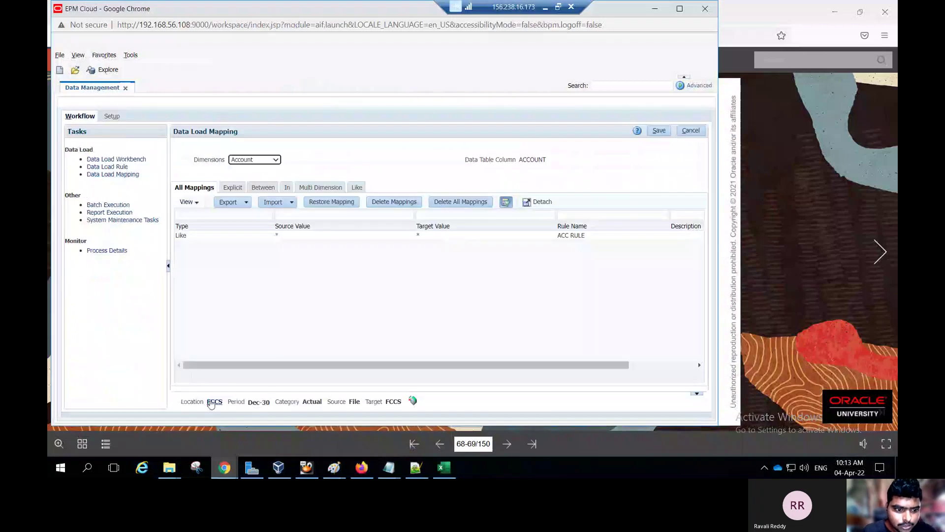
# Open the point of view selection for the data load mapping and choose FCCS_LOC as its location.
pyautogui.click(214, 402)
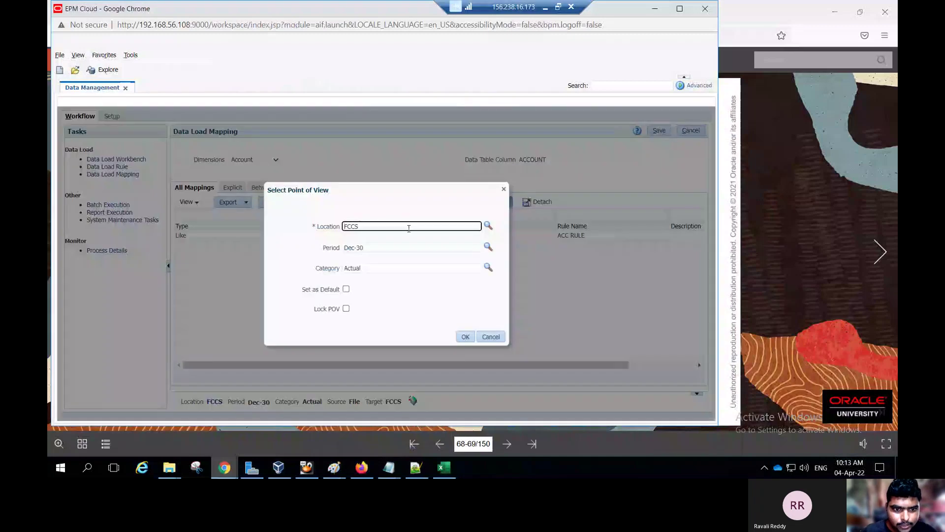
pyautogui.click(488, 225)
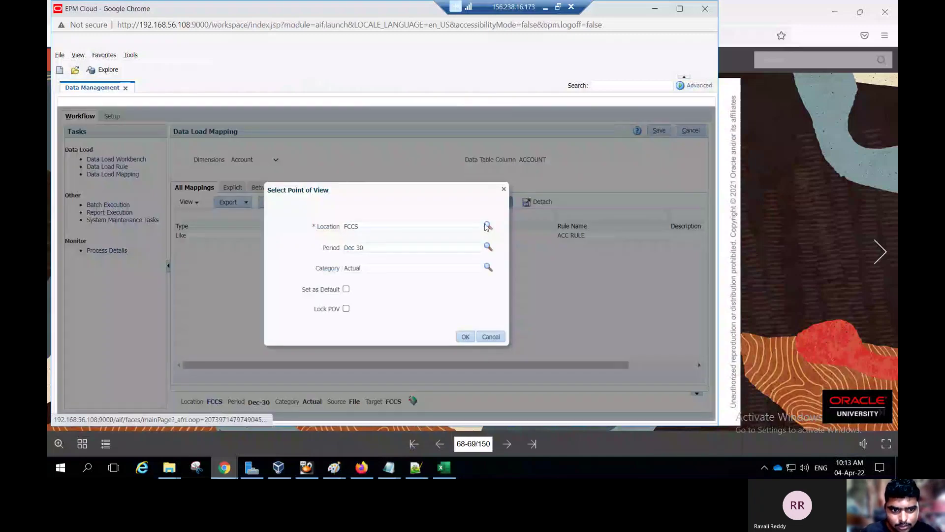
pyautogui.click(374, 226)
pyautogui.click(458, 195)
pyautogui.click(431, 193)
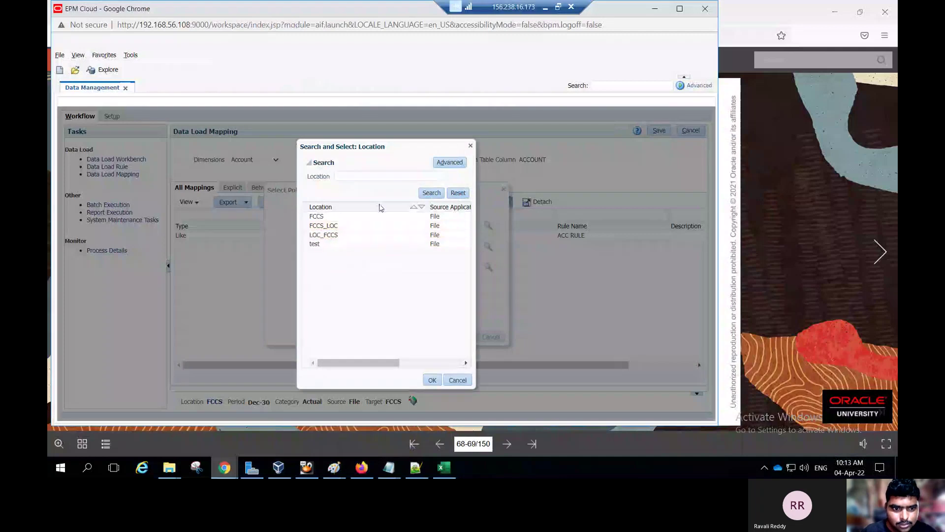
pyautogui.click(338, 235)
pyautogui.click(349, 175)
pyautogui.write('FCCS_LOC')
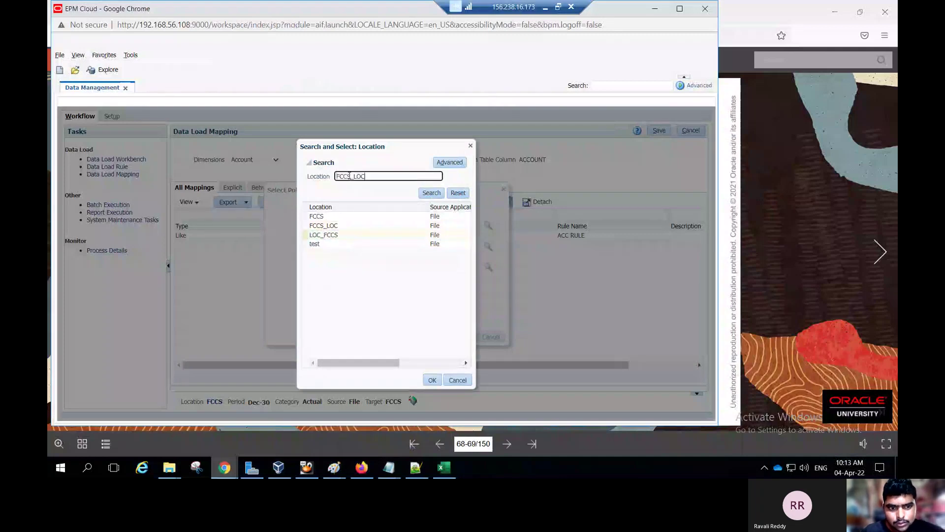
pyautogui.click(344, 227)
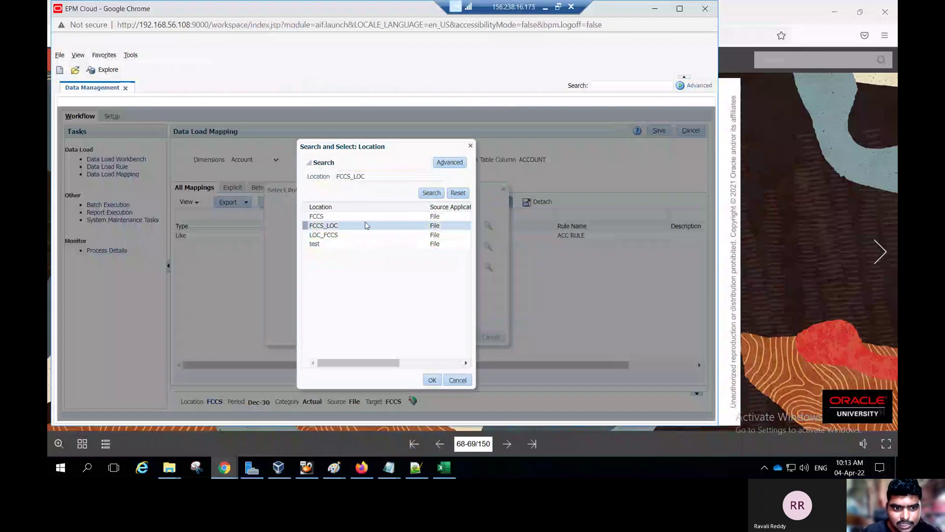
pyautogui.click(428, 380)
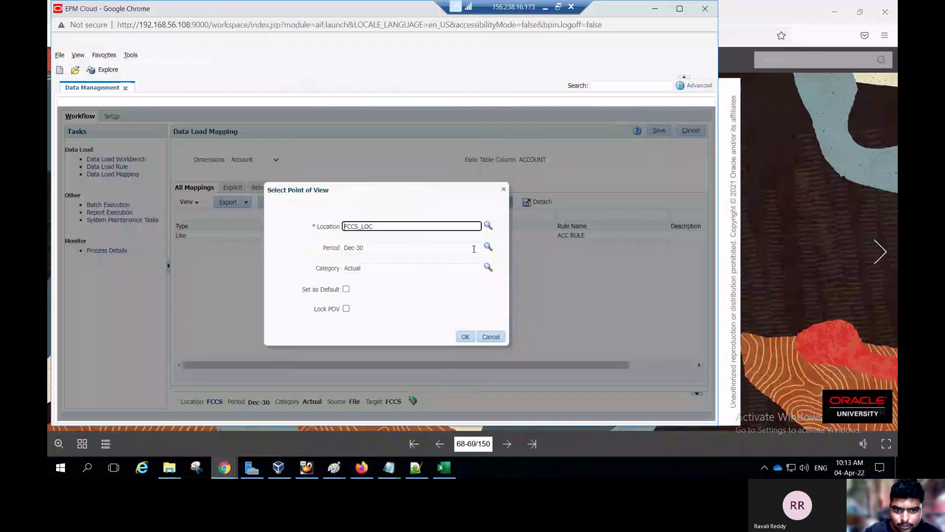
# Search for the period JAN-20, select Jan-20 as the point of view's period and apply the point of view.
pyautogui.click(488, 247)
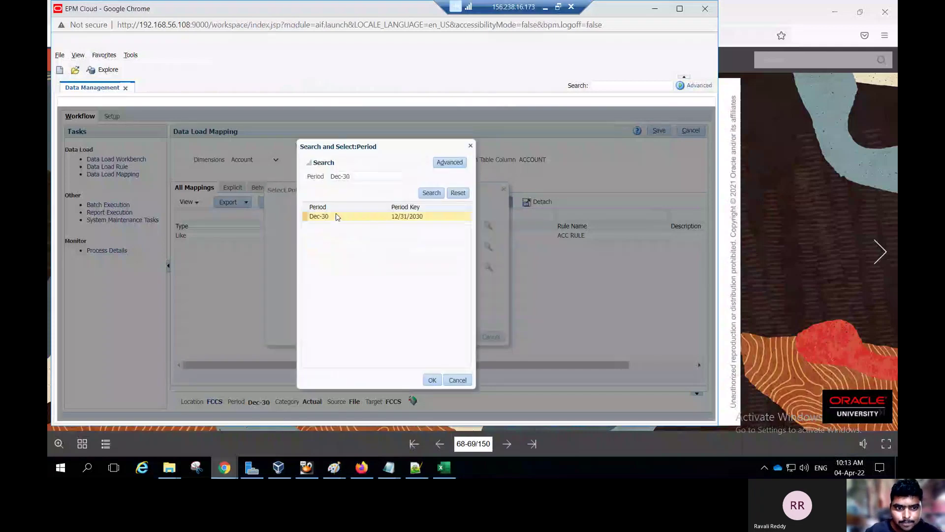
pyautogui.click(361, 175)
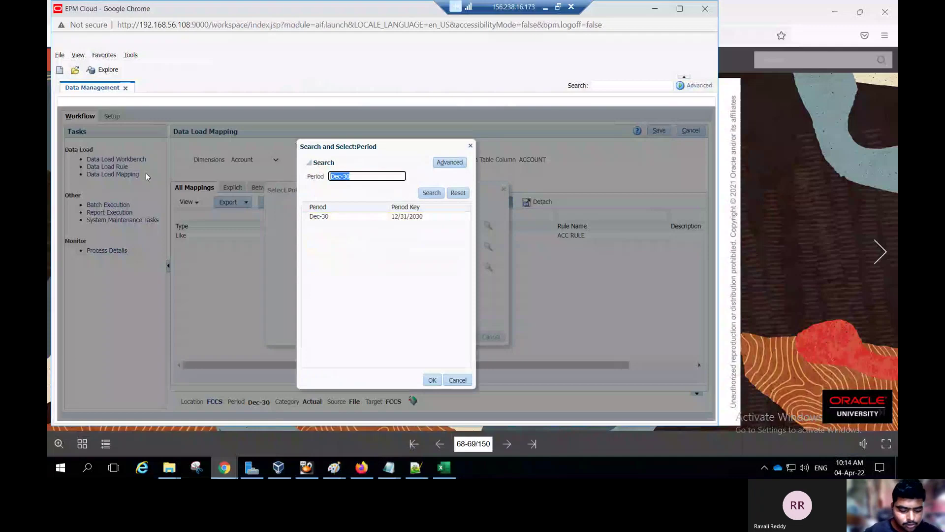
pyautogui.write('JAN_2')
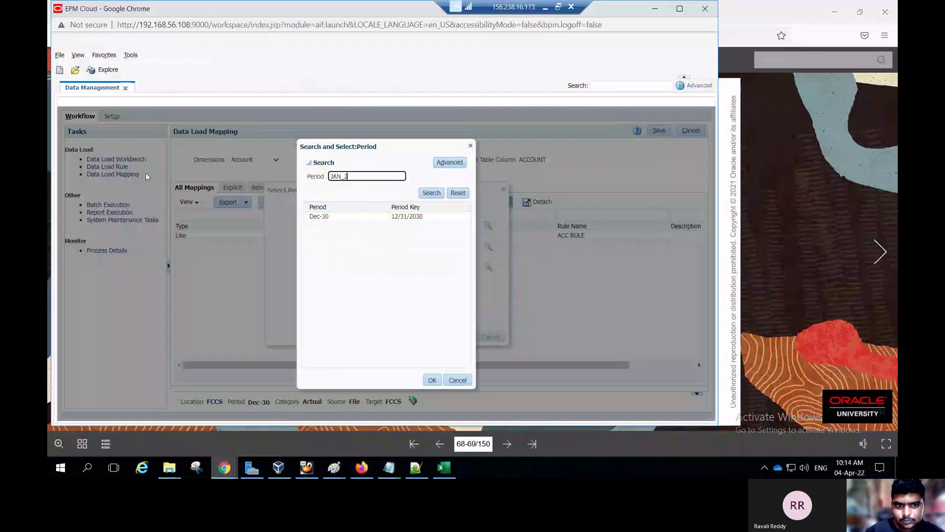
pyautogui.press('BackSpace')
pyautogui.press('BackSpace')
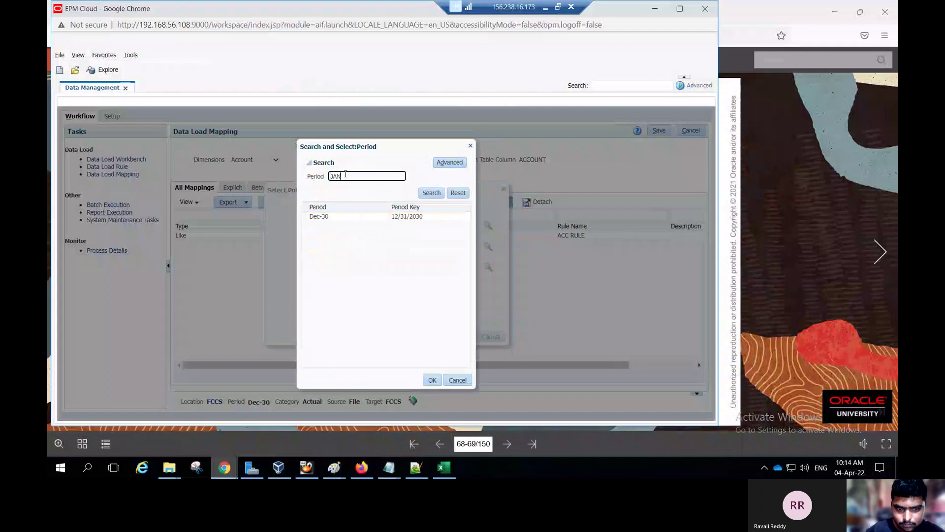
pyautogui.write('-20')
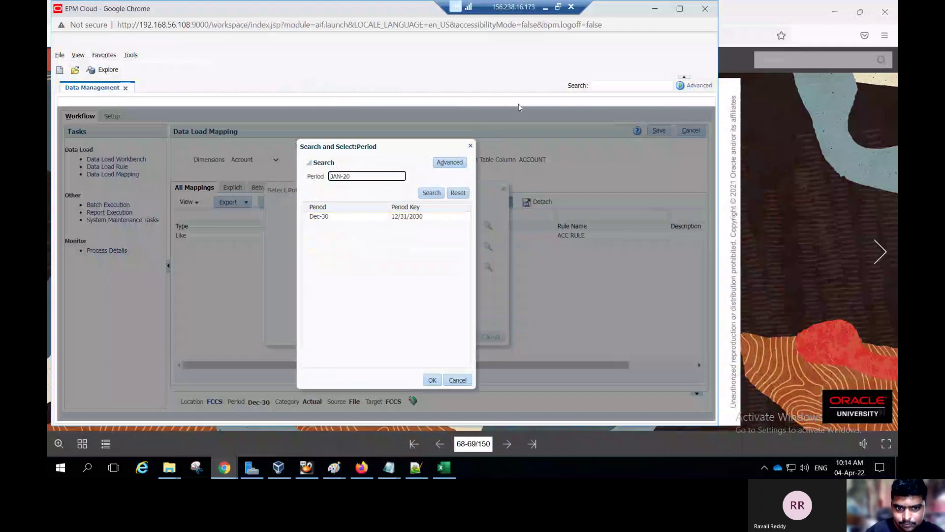
pyautogui.click(431, 192)
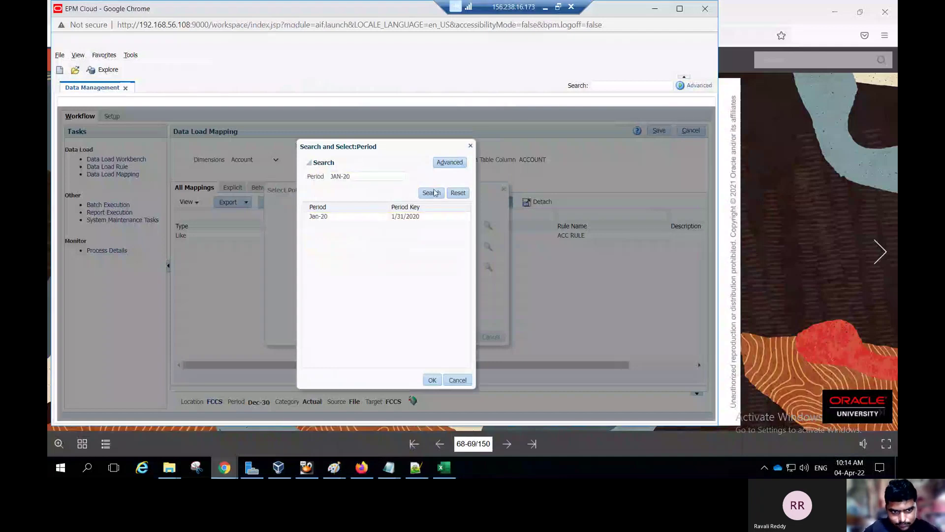
pyautogui.click(402, 217)
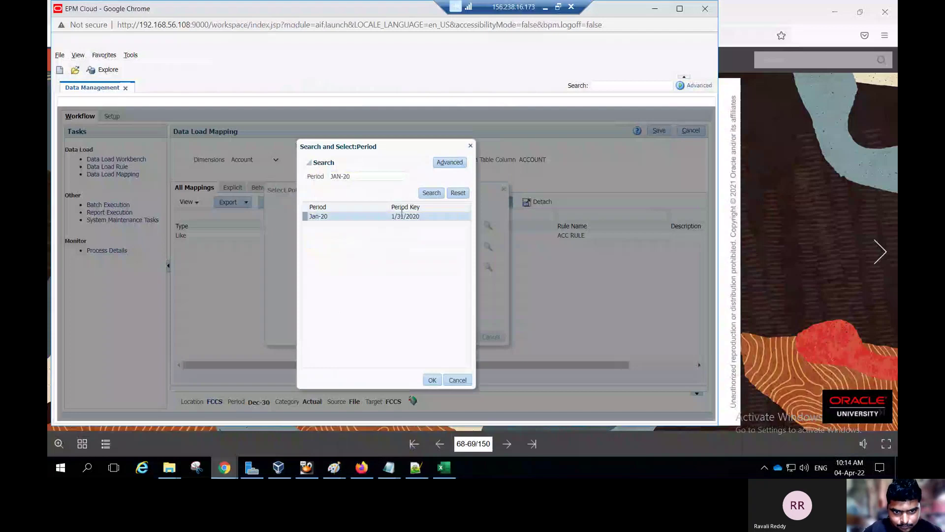
pyautogui.click(433, 380)
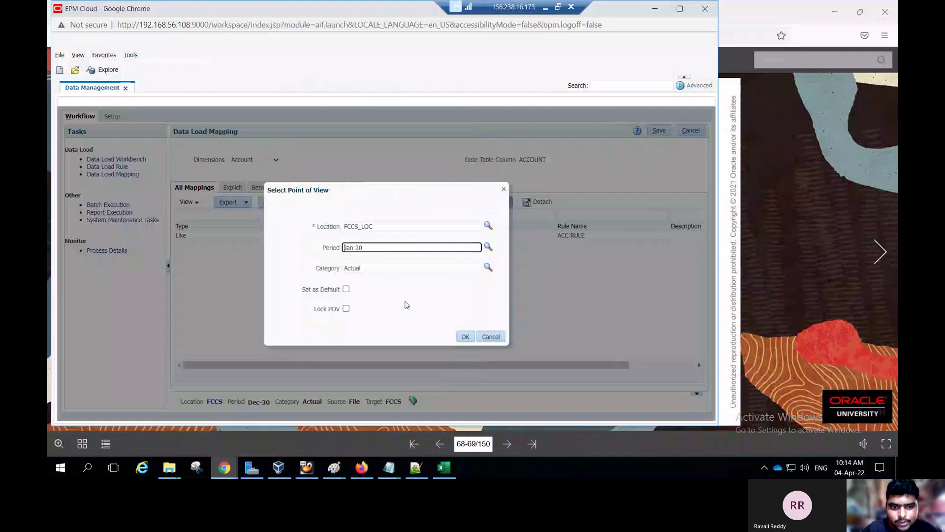
pyautogui.click(465, 338)
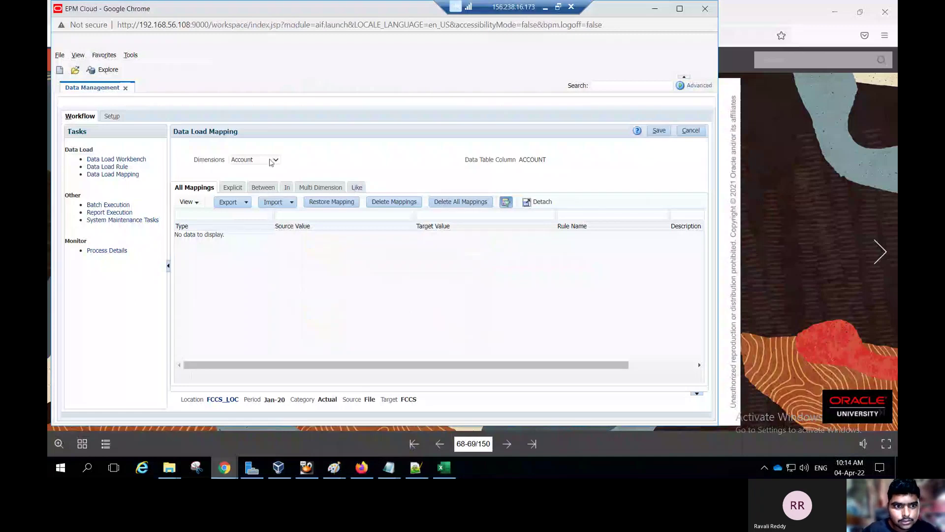
# Add a Like mapping for the Account dimension with source * and target *, name its rule ACC MAPP and save it.
pyautogui.click(271, 160)
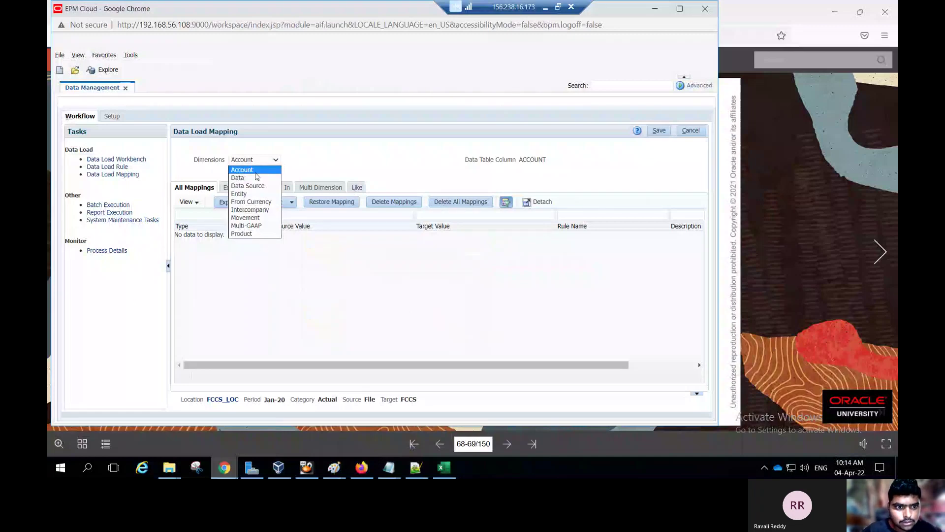
pyautogui.click(256, 173)
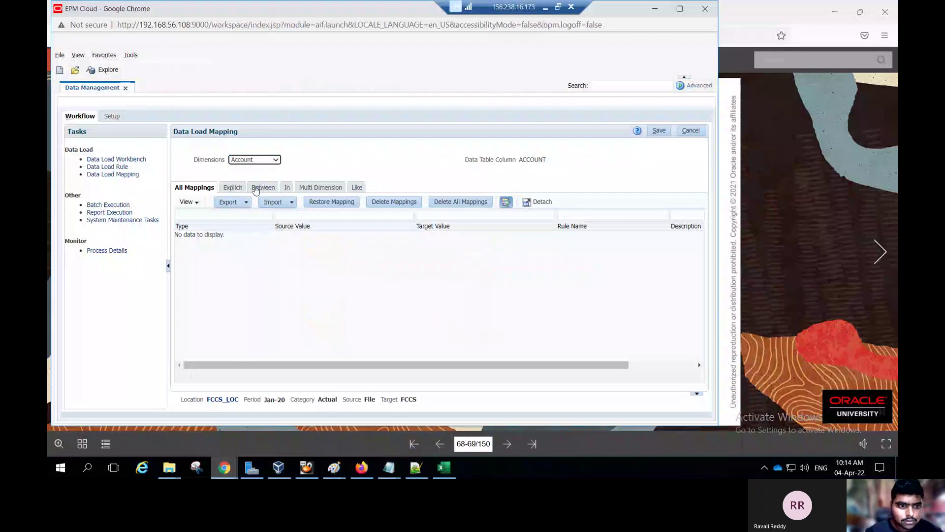
pyautogui.click(358, 188)
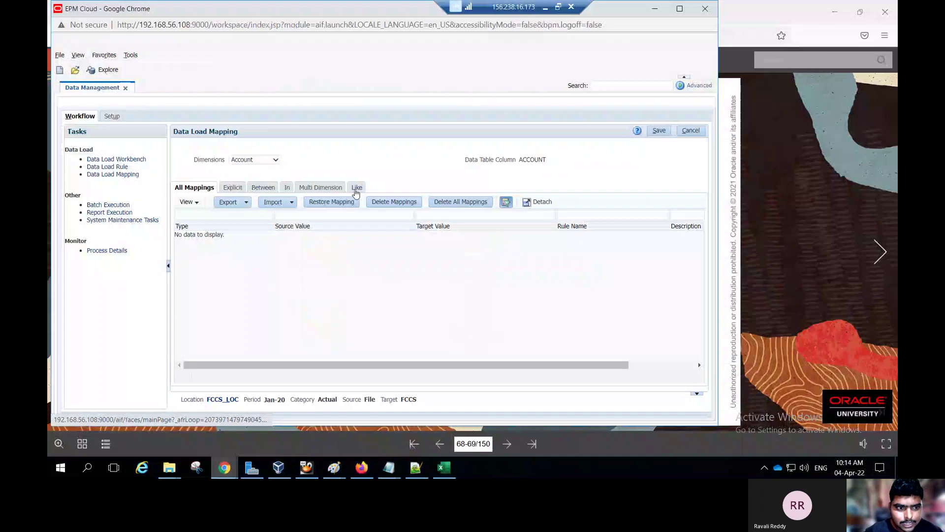
pyautogui.click(223, 200)
pyautogui.click(212, 238)
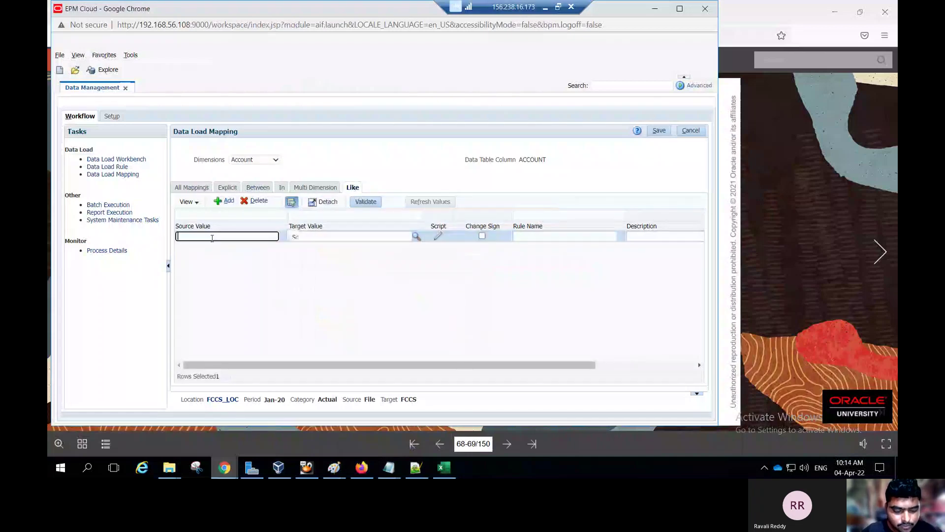
pyautogui.write('*')
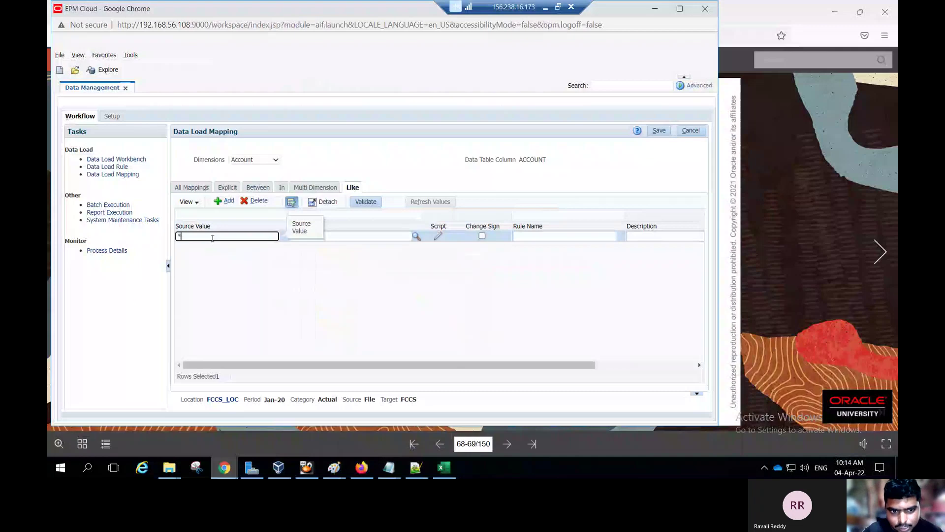
pyautogui.click(381, 238)
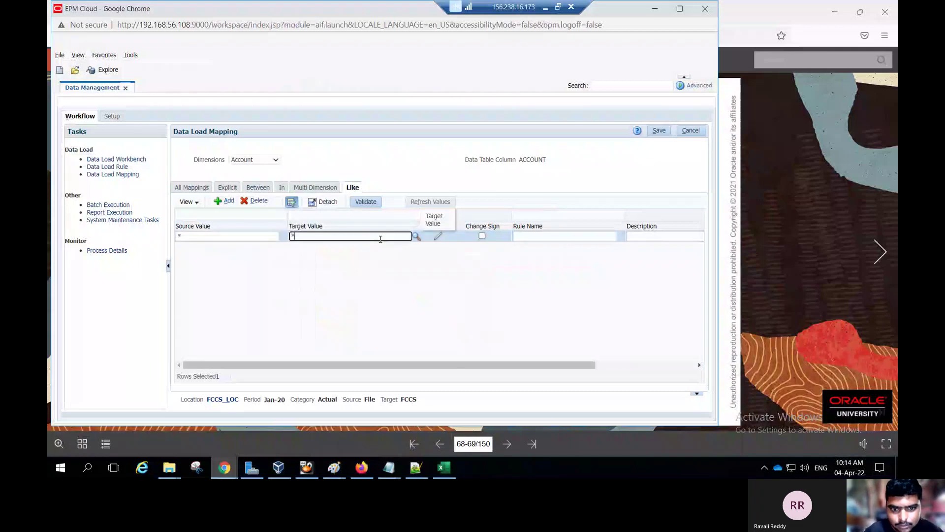
pyautogui.click(551, 238)
pyautogui.write('ACC')
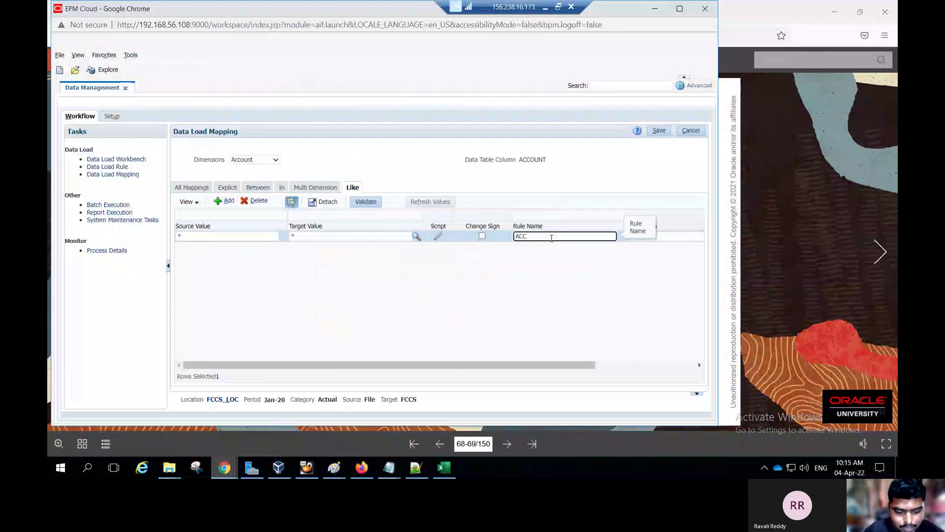
pyautogui.write(' MAPP')
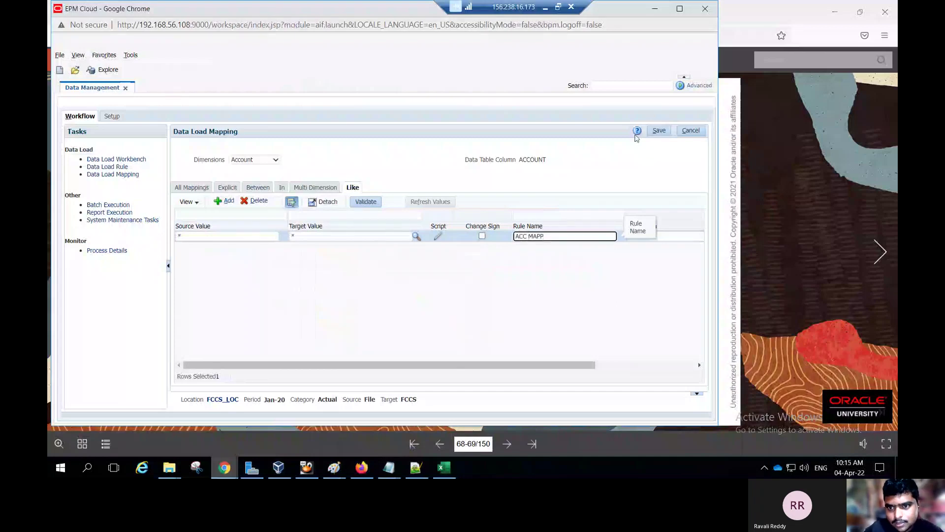
pyautogui.click(654, 133)
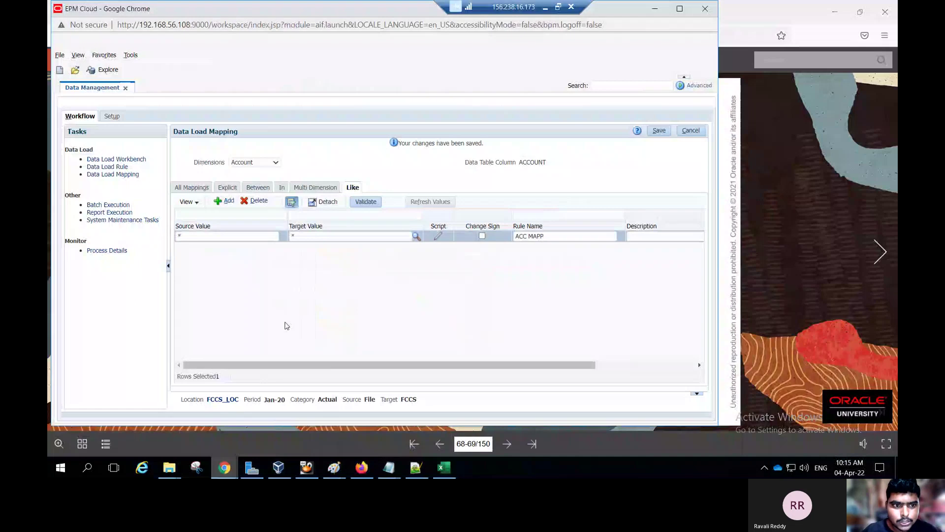
# Add a Like mapping for the Entity dimension with source * and target *, name its rule ENITY MAPP and save it.
pyautogui.click(274, 163)
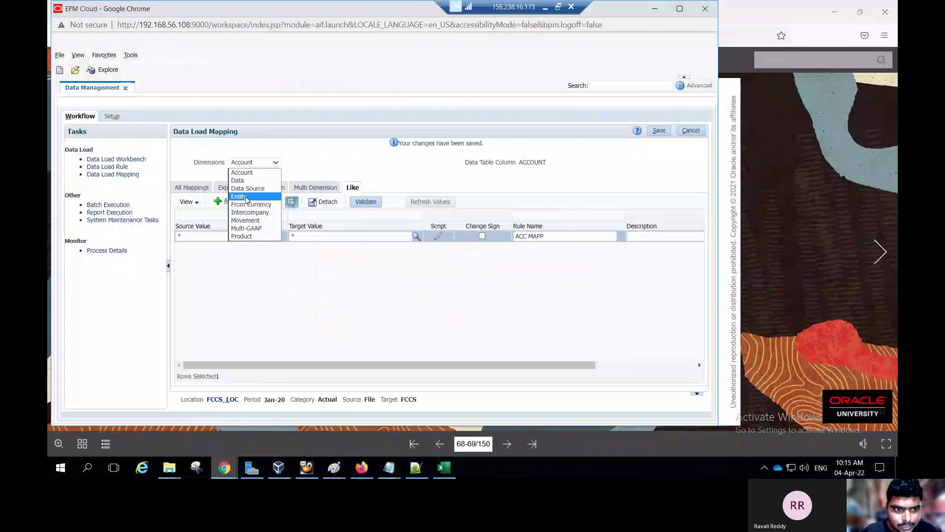
pyautogui.click(246, 197)
pyautogui.click(217, 201)
pyautogui.click(205, 237)
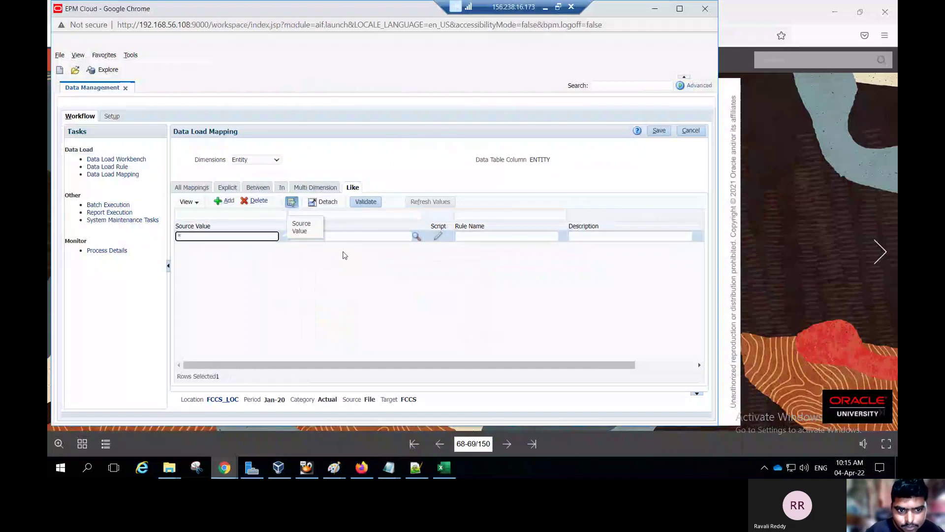
pyautogui.click(360, 236)
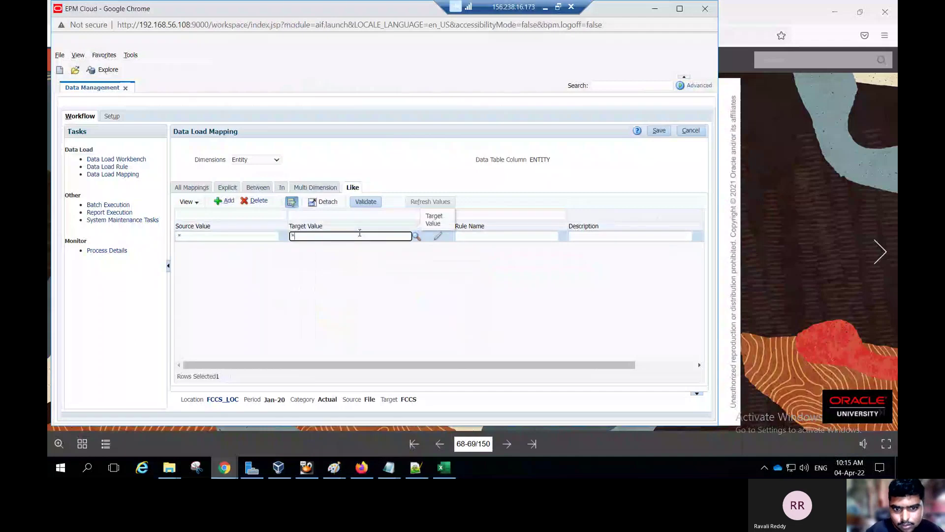
pyautogui.click(507, 235)
pyautogui.write('ENITY MAPP')
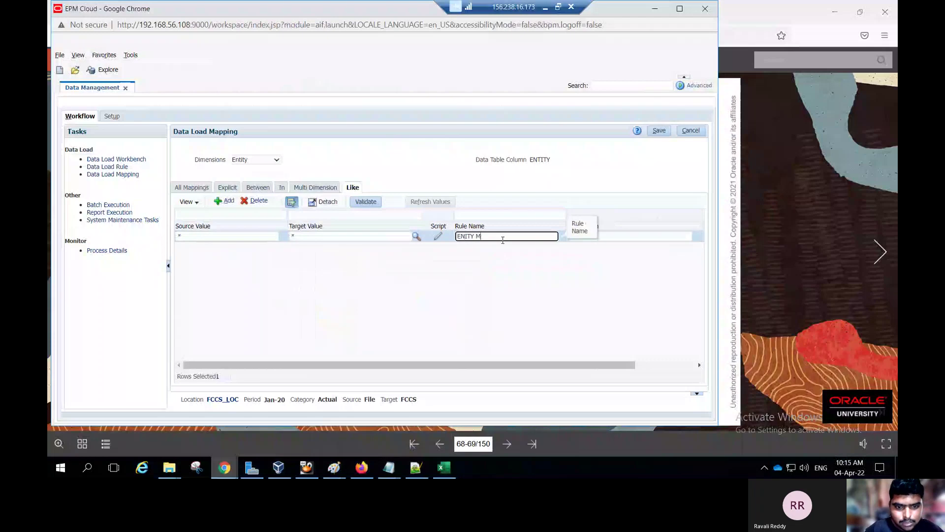
pyautogui.click(661, 130)
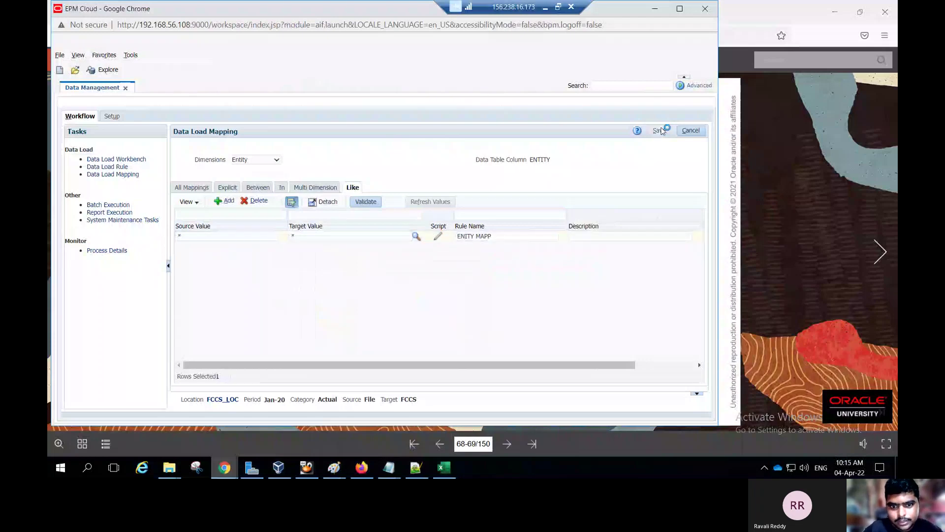
# Add a Like mapping for the Intercompany dimension with source * and target *, name its rule ICP _MAPP and save it.
pyautogui.click(272, 164)
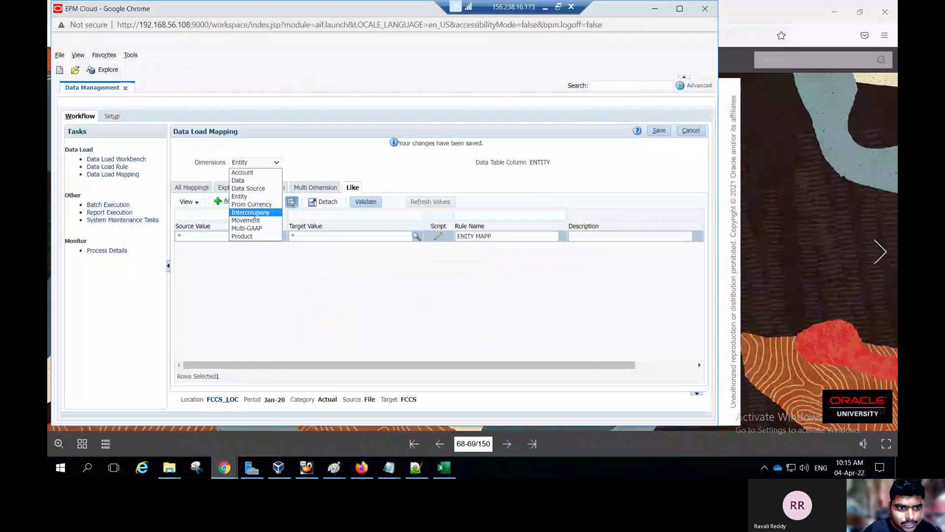
pyautogui.click(251, 213)
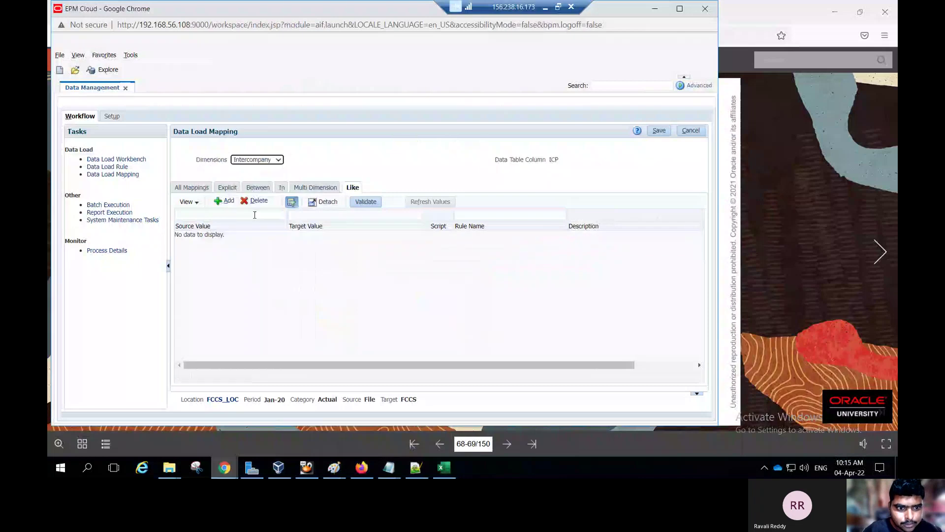
pyautogui.click(229, 201)
pyautogui.click(214, 236)
pyautogui.write('*')
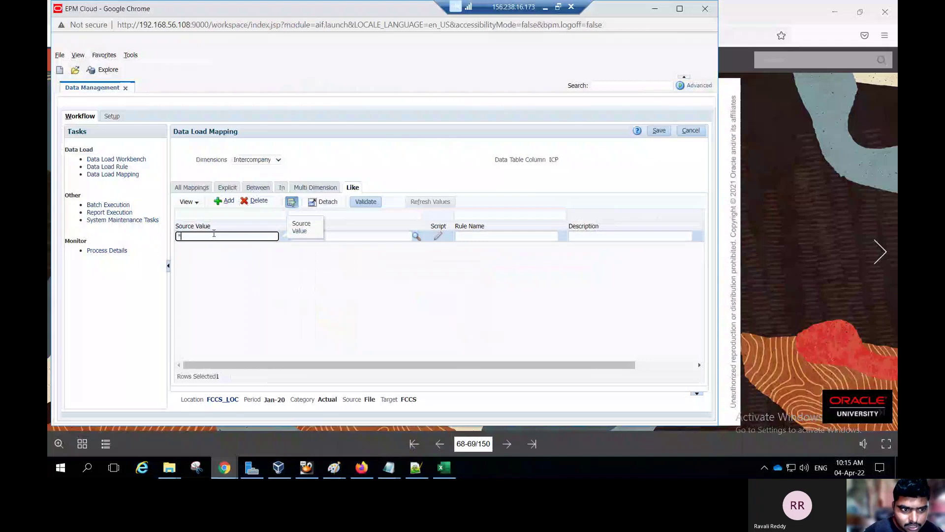
pyautogui.click(335, 236)
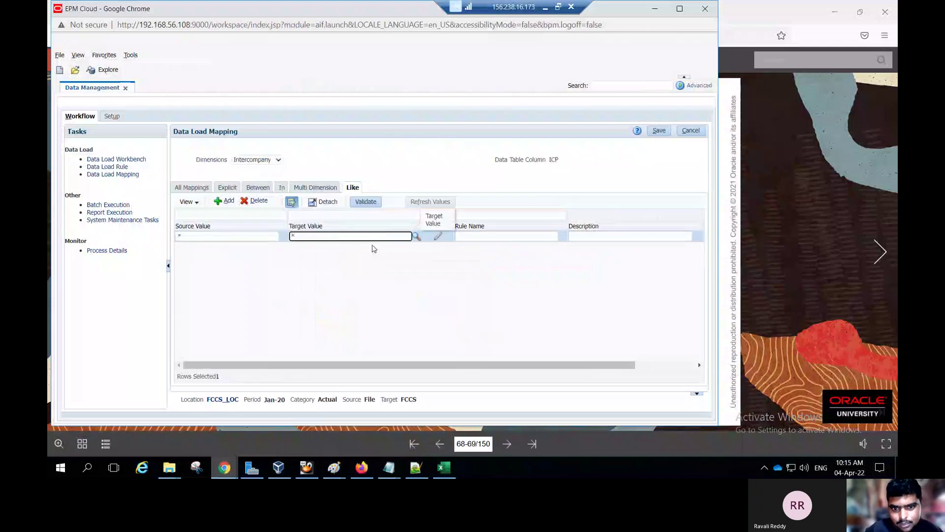
pyautogui.click(488, 236)
pyautogui.write('I')
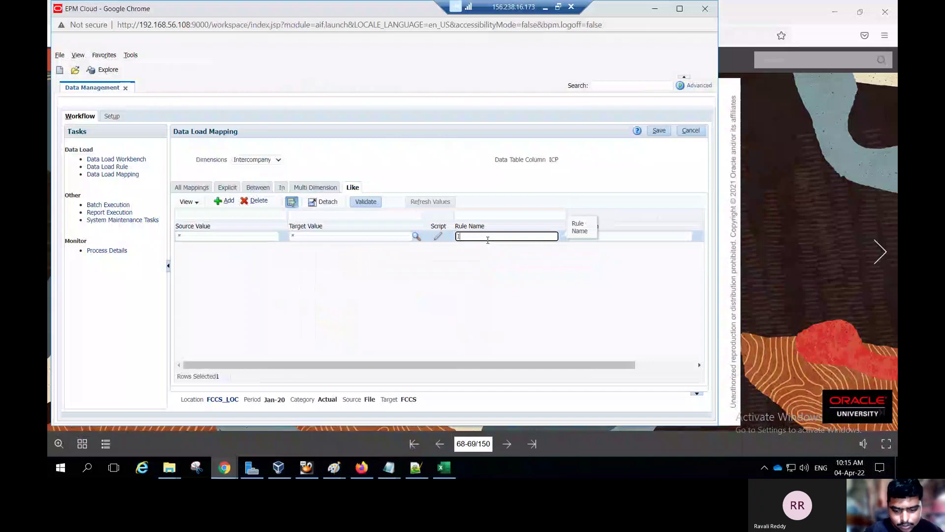
pyautogui.write('CP _')
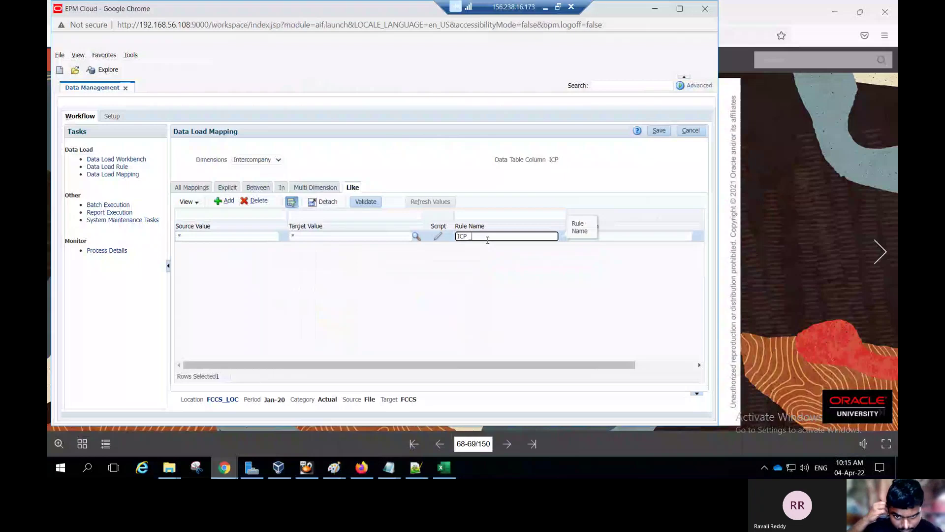
pyautogui.write('MAPP')
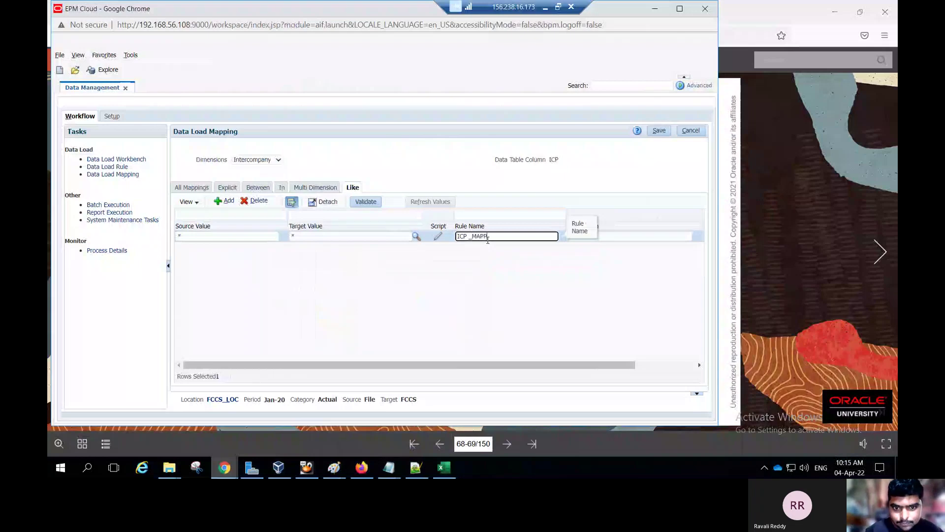
pyautogui.click(659, 130)
# Add a Like mapping for the Product dimension with source * and target *, name its rule PROD MAPP and save it.
pyautogui.click(247, 163)
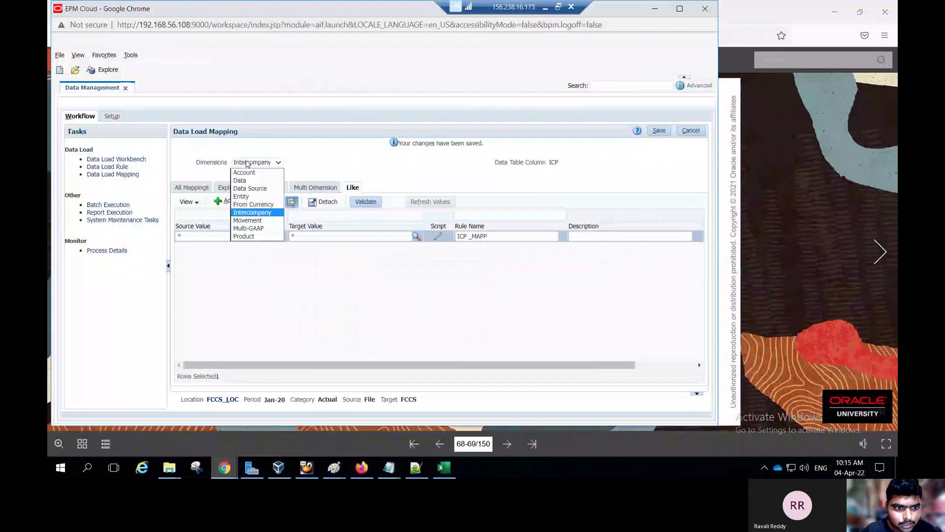
pyautogui.click(248, 236)
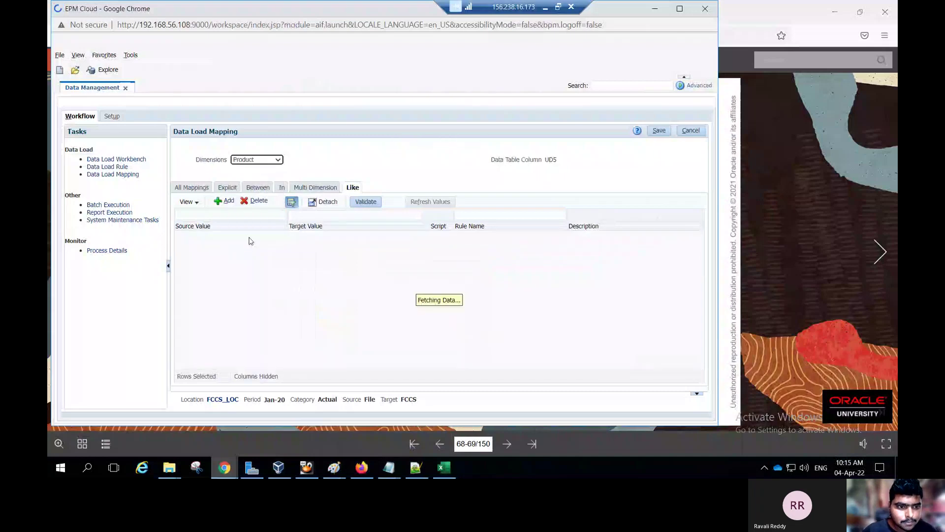
pyautogui.click(225, 201)
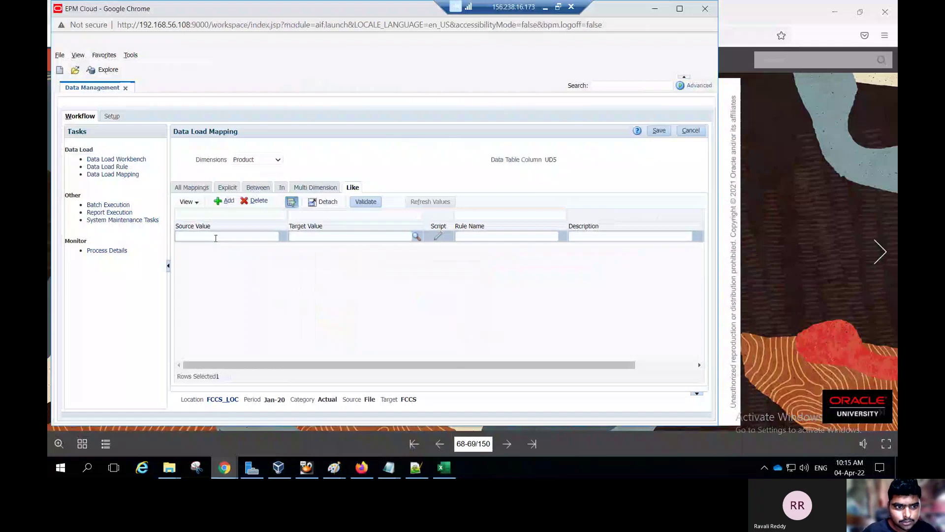
pyautogui.click(216, 236)
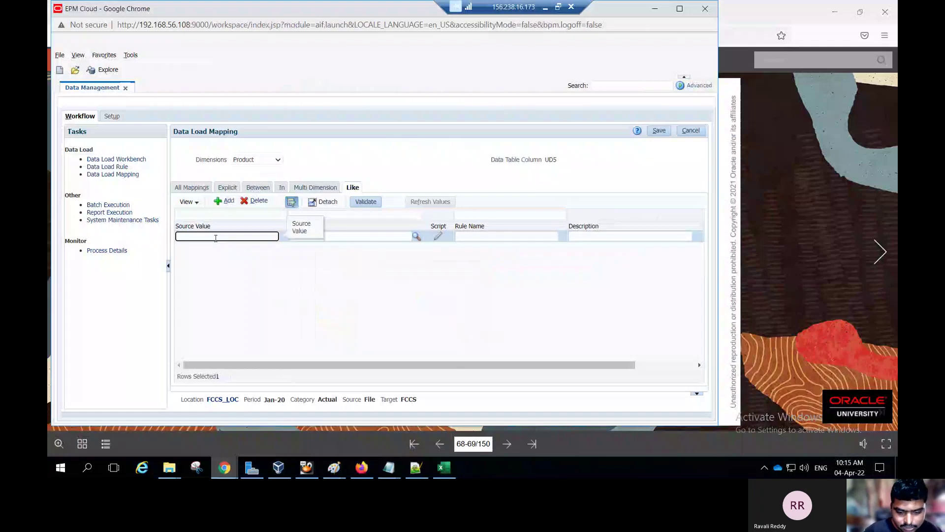
pyautogui.write('*')
pyautogui.click(358, 237)
pyautogui.write('*')
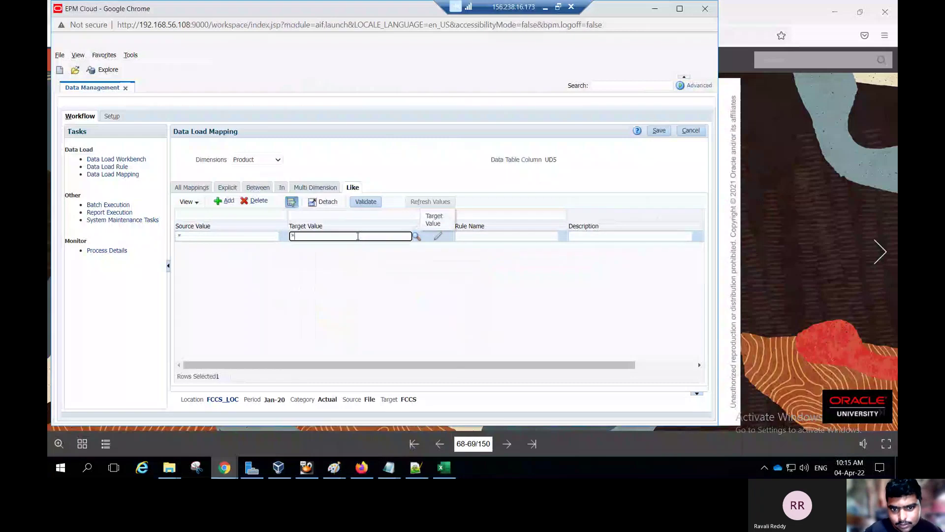
pyautogui.click(460, 237)
pyautogui.write('PROD MAPP')
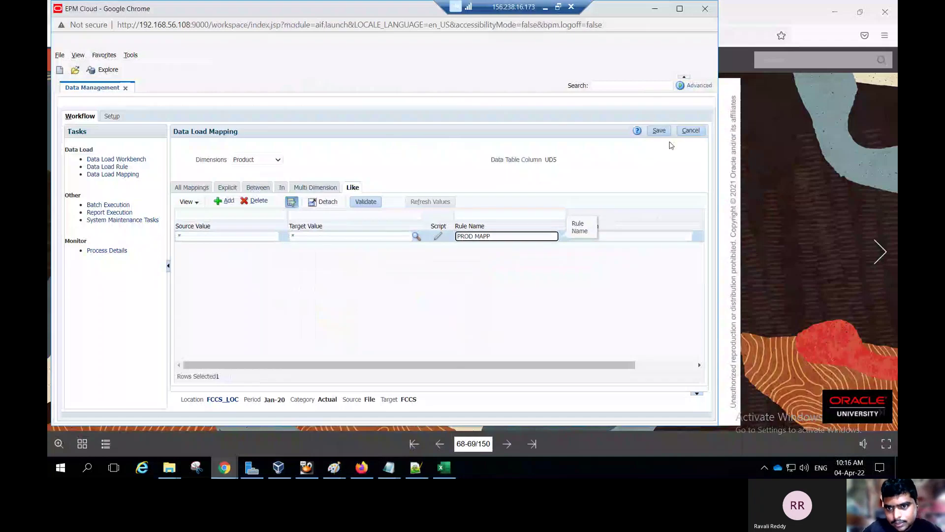
pyautogui.click(660, 131)
# Review the existing Like mappings of the Data Source and Movement dimensions and save the data load mapping.
pyautogui.click(275, 162)
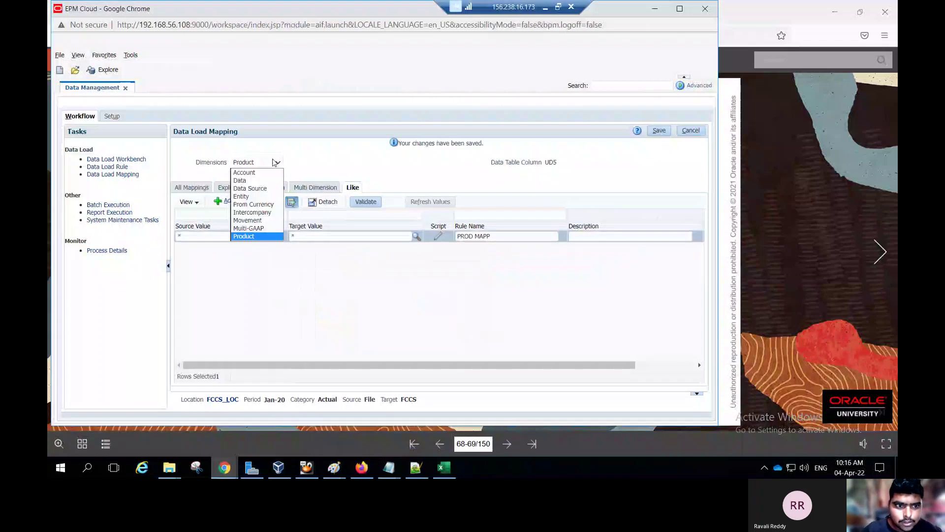
pyautogui.click(250, 188)
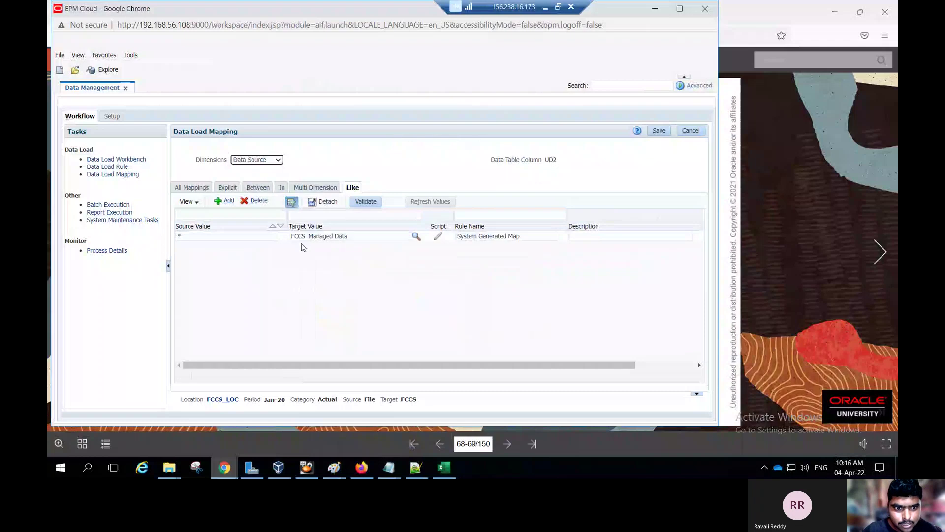
pyautogui.click(278, 160)
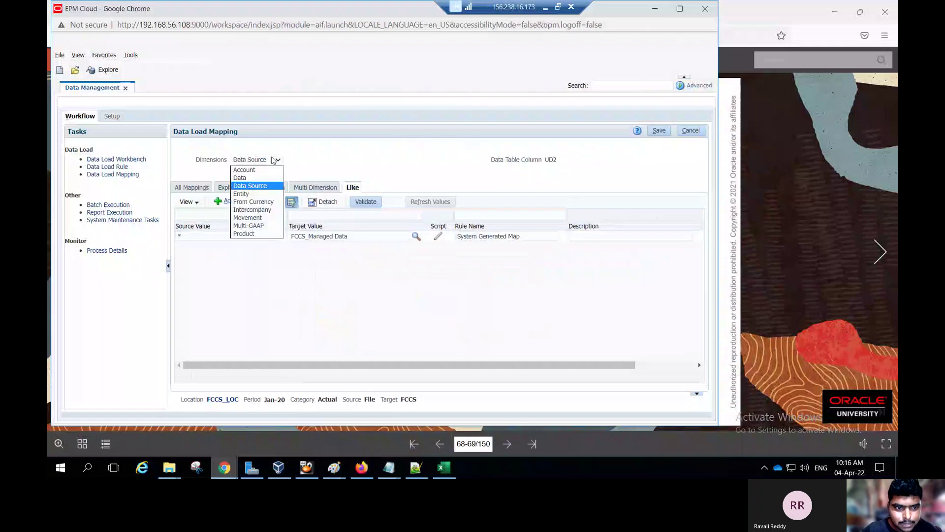
pyautogui.click(247, 218)
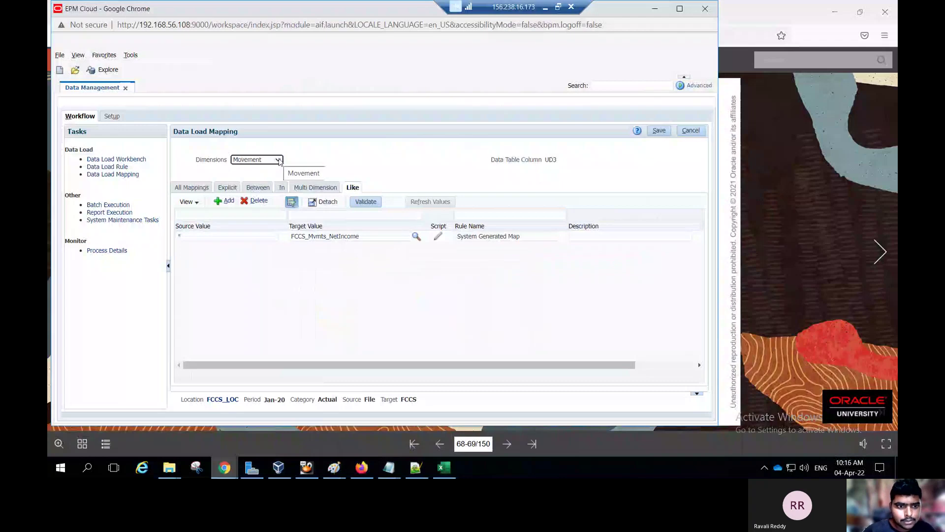
pyautogui.click(279, 160)
pyautogui.press('Down')
pyautogui.press('Down')
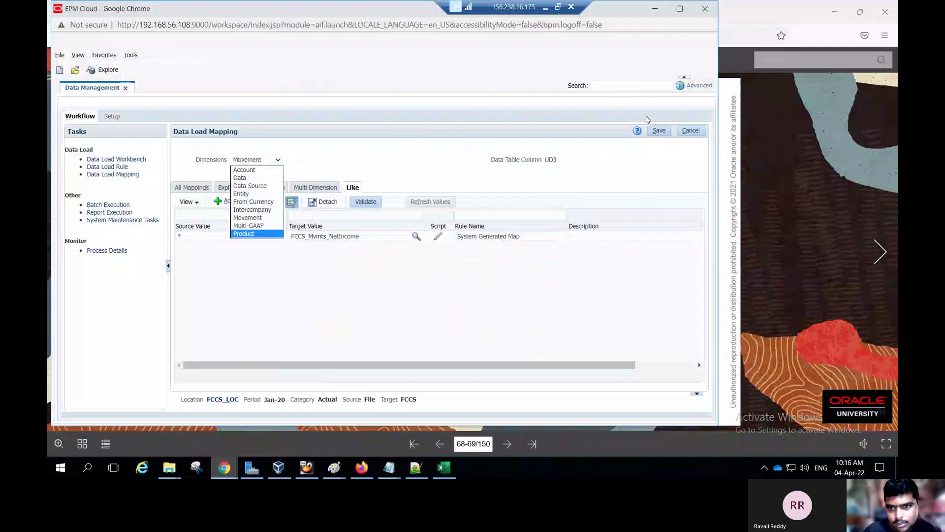
pyautogui.click(659, 130)
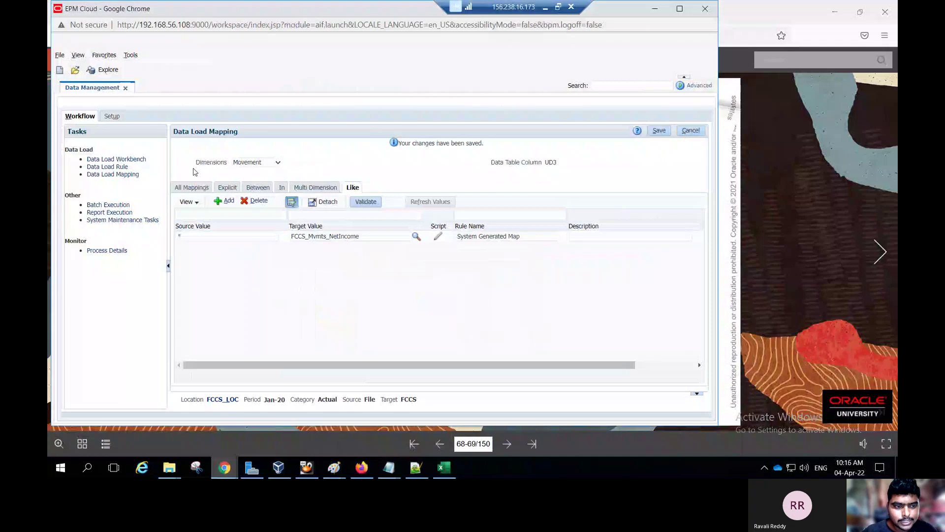
# Add a data load rule named SAMPLE in the Actual category for location FCCS_LOC and save it.
pyautogui.click(100, 167)
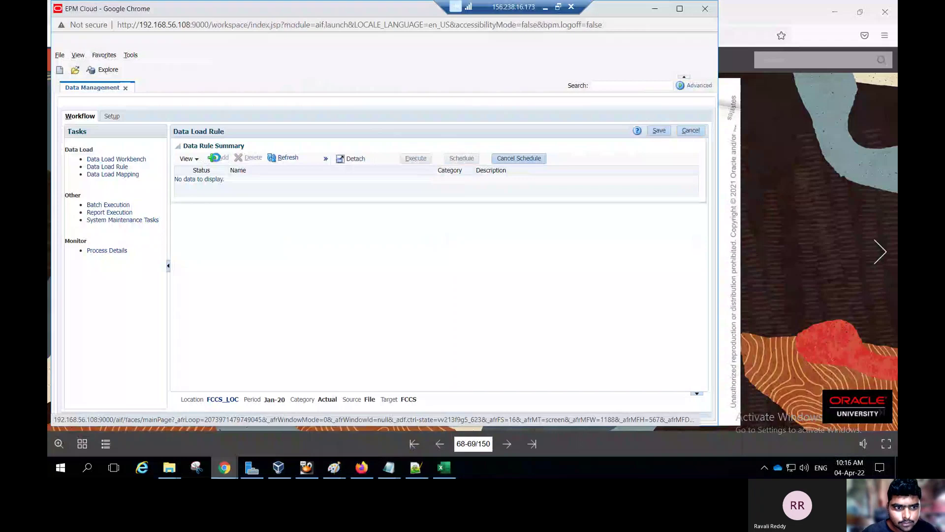
pyautogui.click(215, 157)
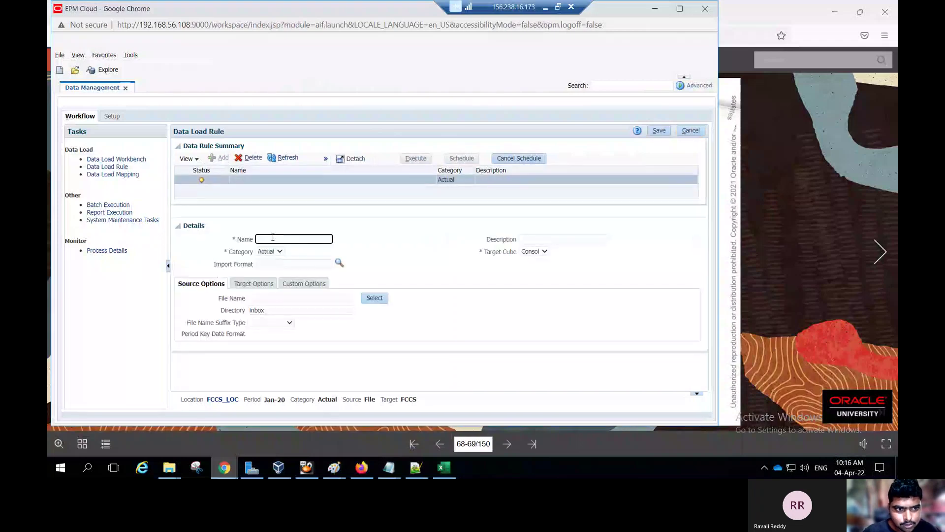
pyautogui.write('TEST')
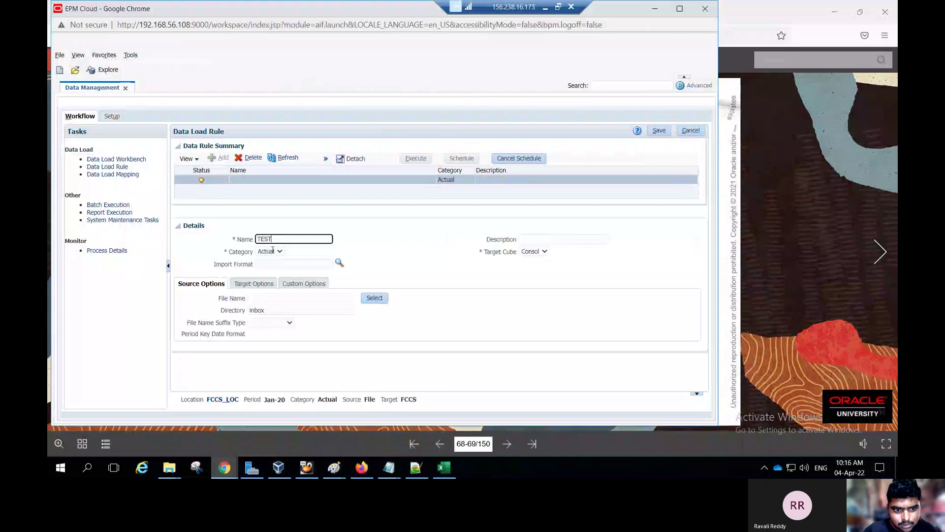
pyautogui.click(659, 132)
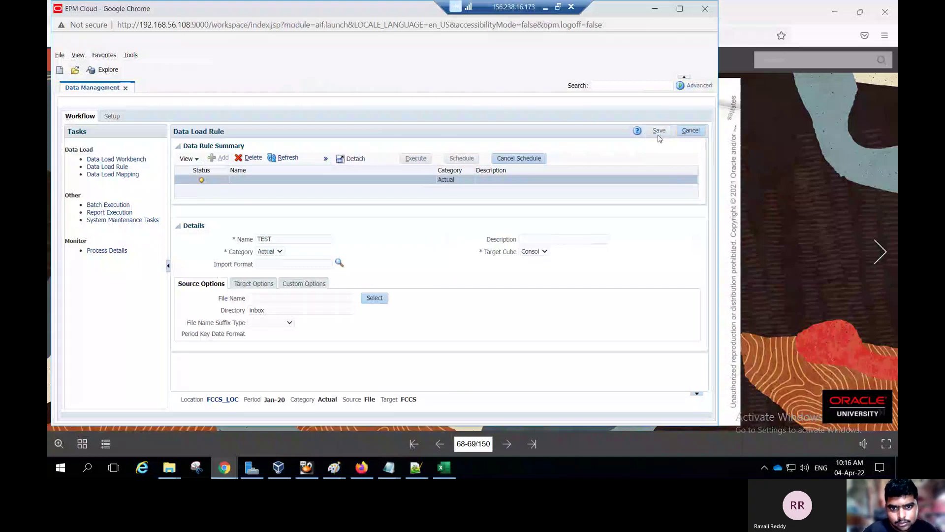
pyautogui.doubleClick(284, 237)
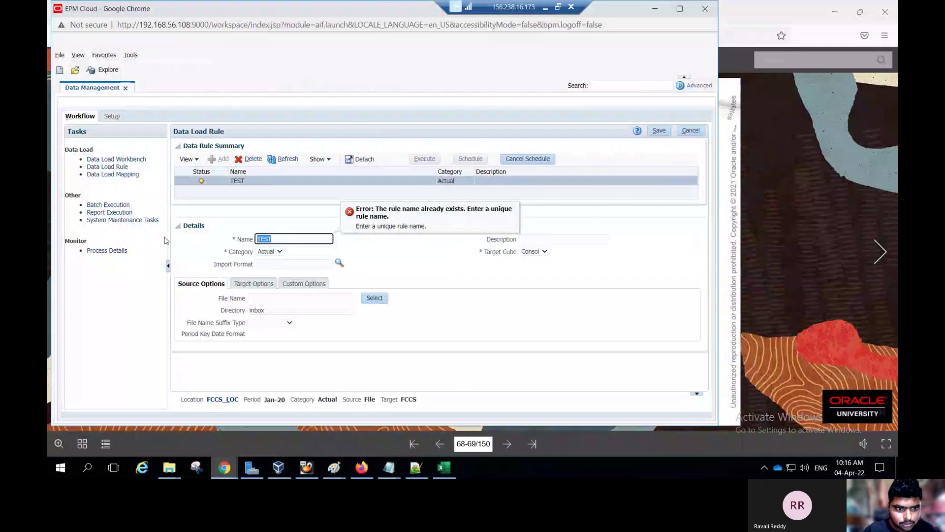
pyautogui.write('SAMPLE')
pyautogui.click(565, 286)
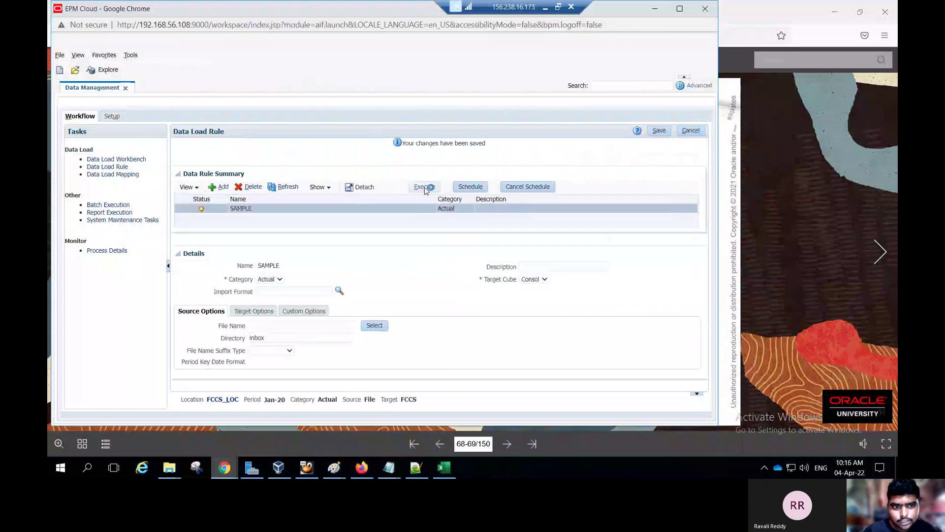
# Execute the SAMPLE rule with Import from Source for Jan-20, using the file DMDataImport.txt.
pyautogui.click(425, 187)
pyautogui.click(340, 154)
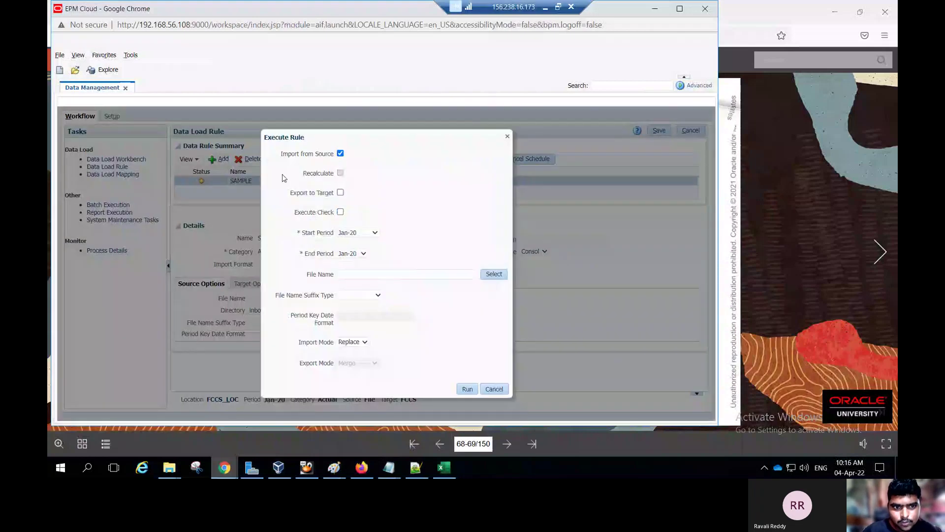
pyautogui.click(492, 275)
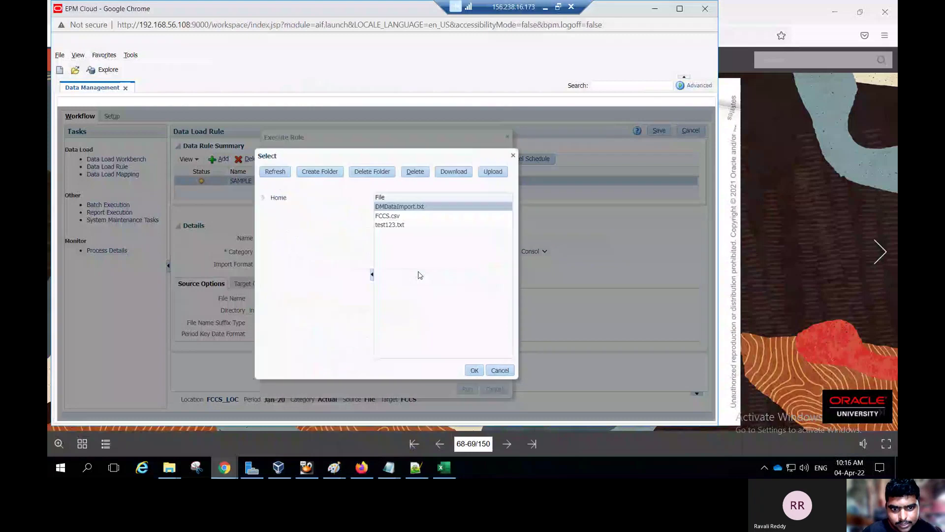
pyautogui.click(474, 371)
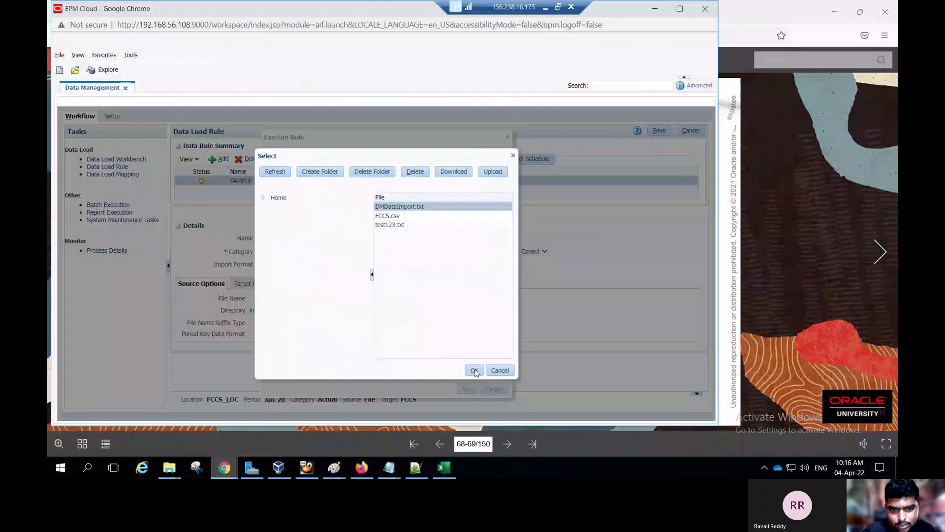
pyautogui.click(464, 392)
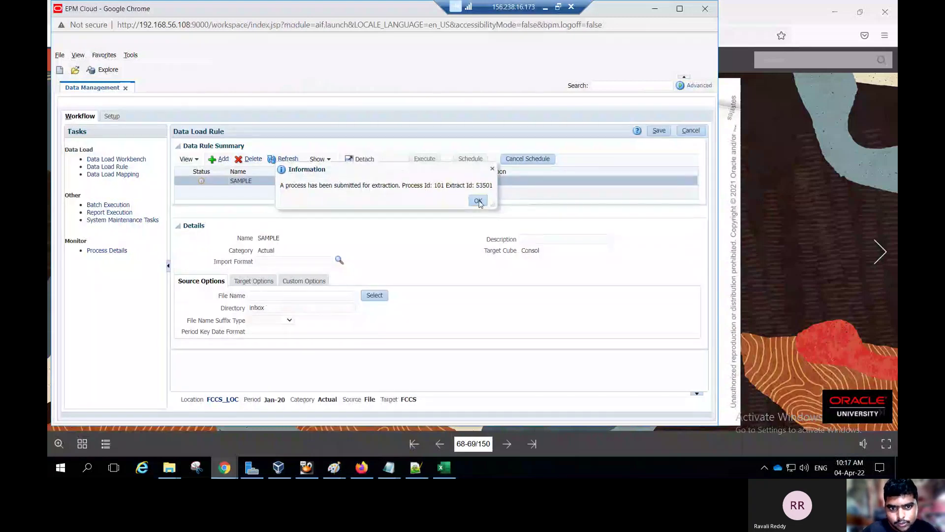
pyautogui.click(479, 201)
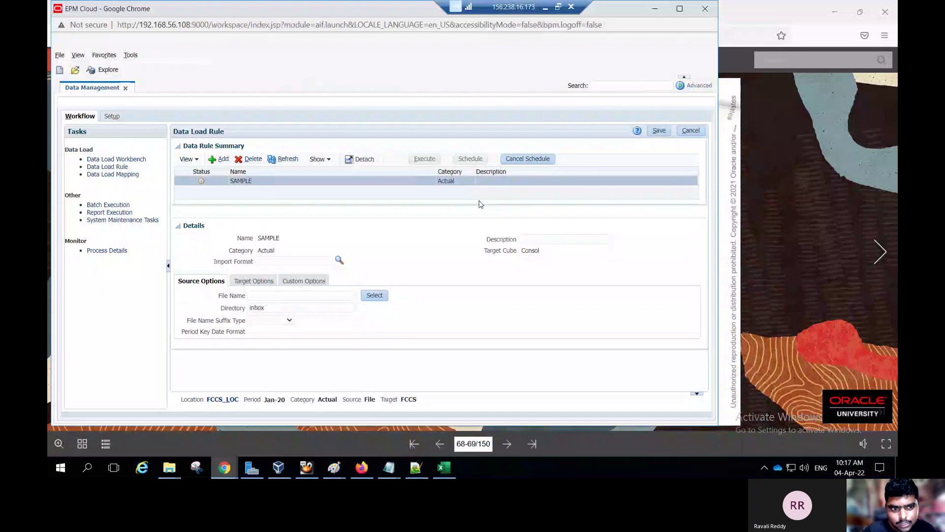
# Check the import run's status and steps in Process Details, and view the imported records in Data Load Workbench.
pyautogui.click(110, 251)
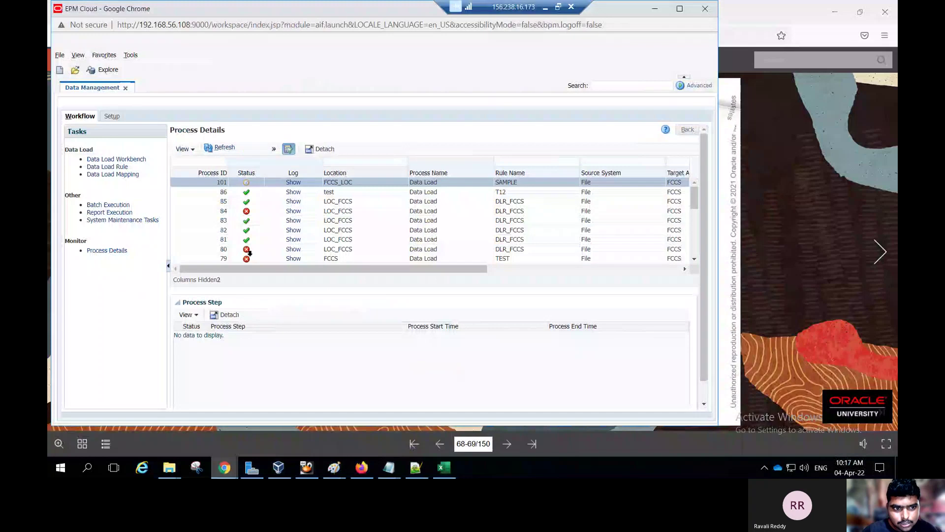
pyautogui.click(221, 149)
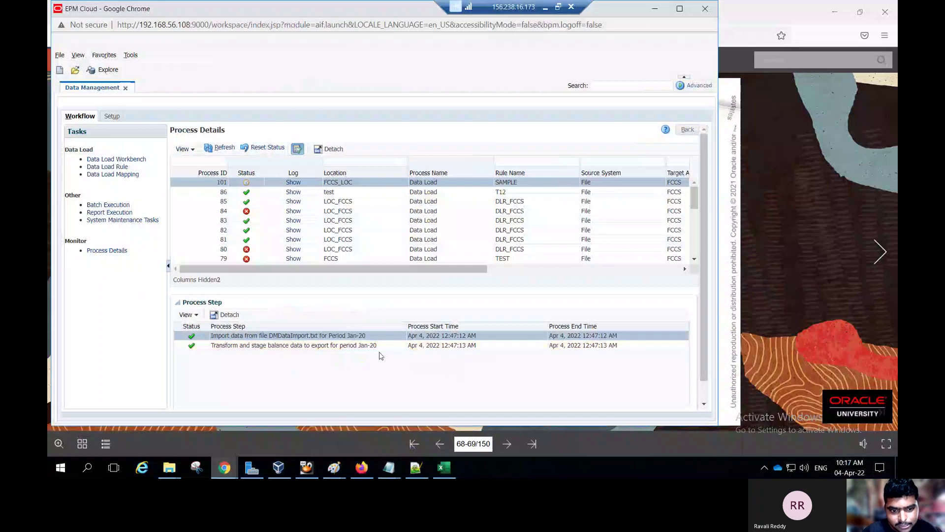
pyautogui.click(117, 160)
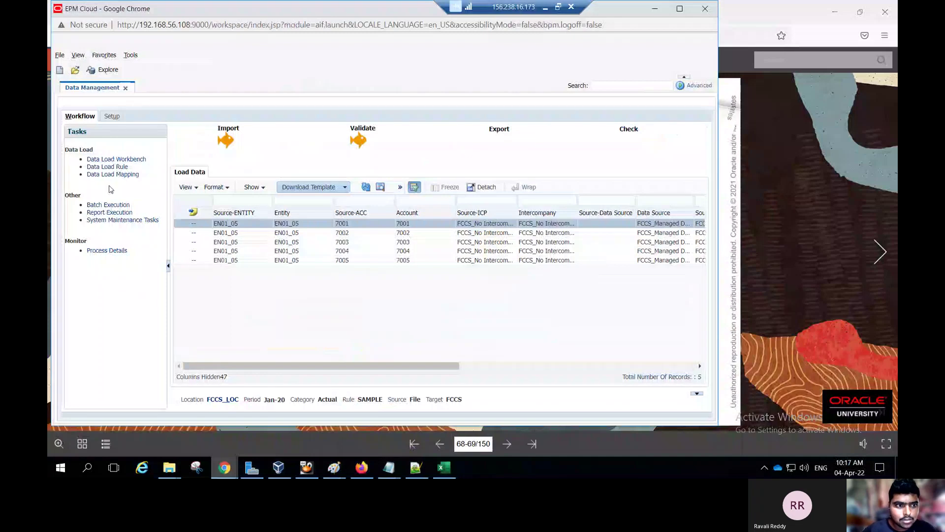
# Execute the SAMPLE rule with Export to Target for Jan-20, with DMDataImport.txt as the file and export mode Merge.
pyautogui.click(113, 167)
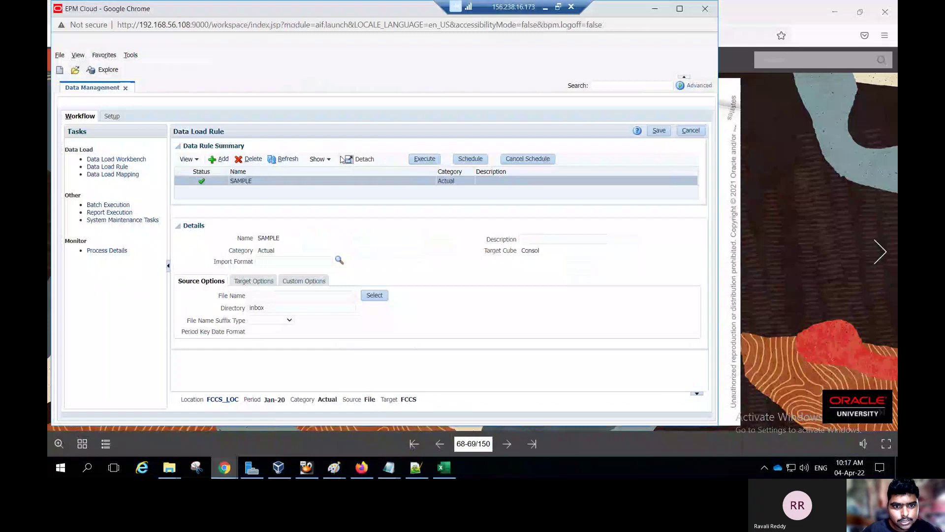
pyautogui.click(417, 160)
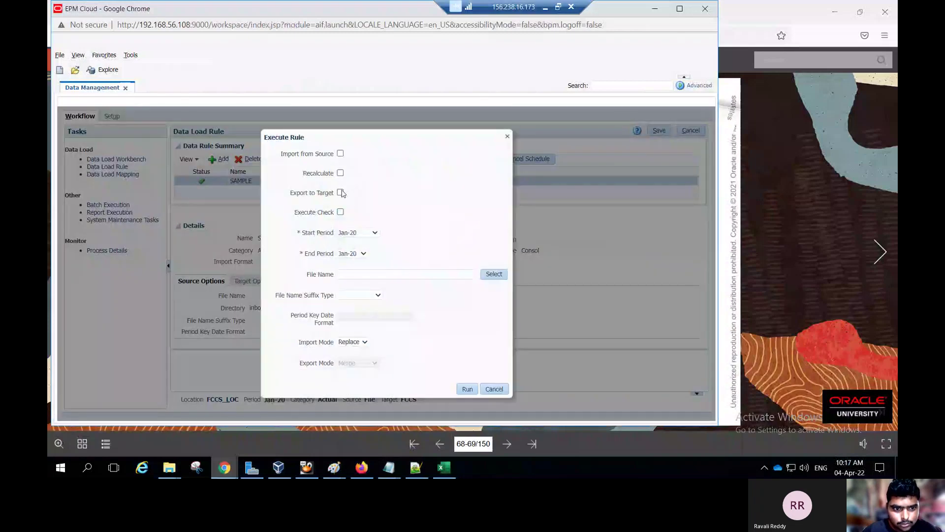
pyautogui.click(341, 193)
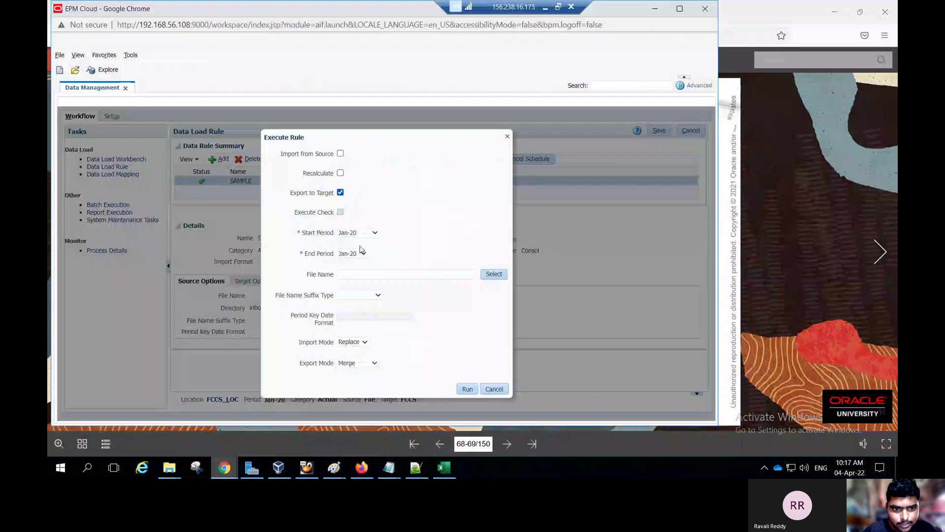
pyautogui.click(487, 273)
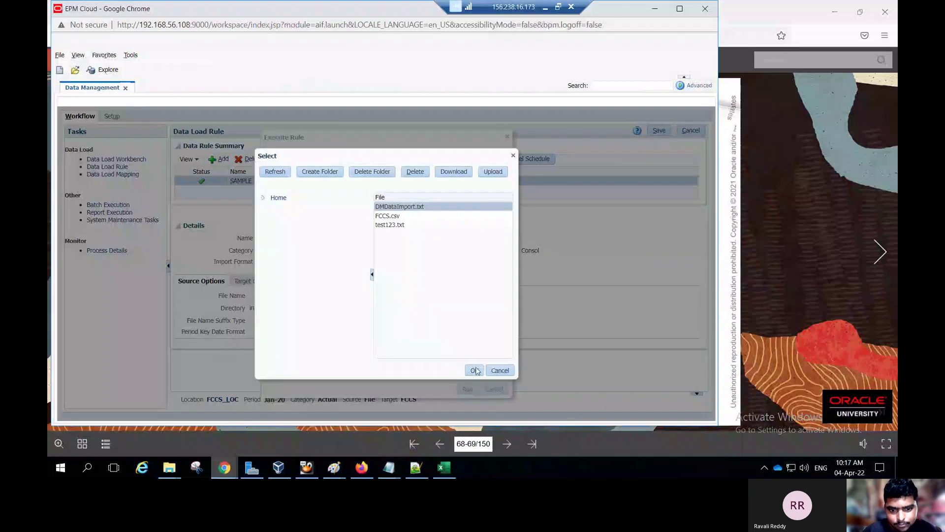
pyautogui.click(474, 371)
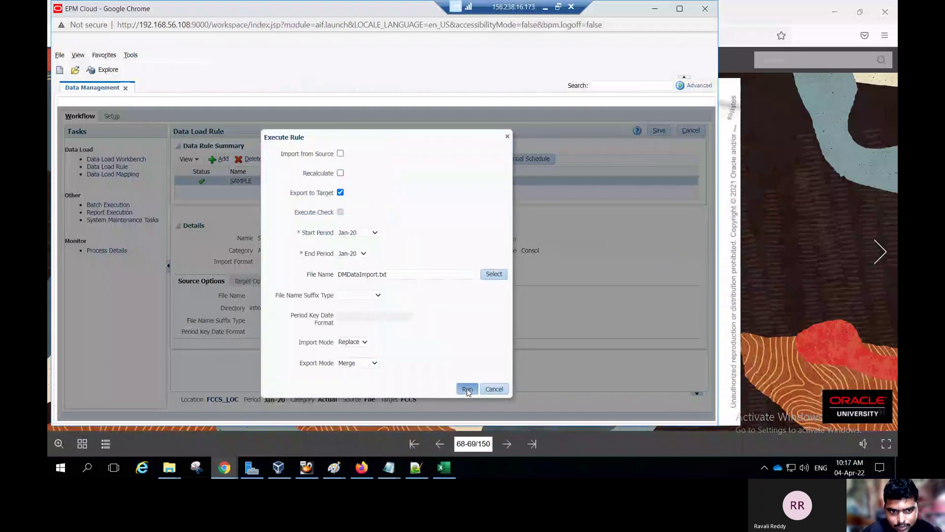
pyautogui.click(467, 389)
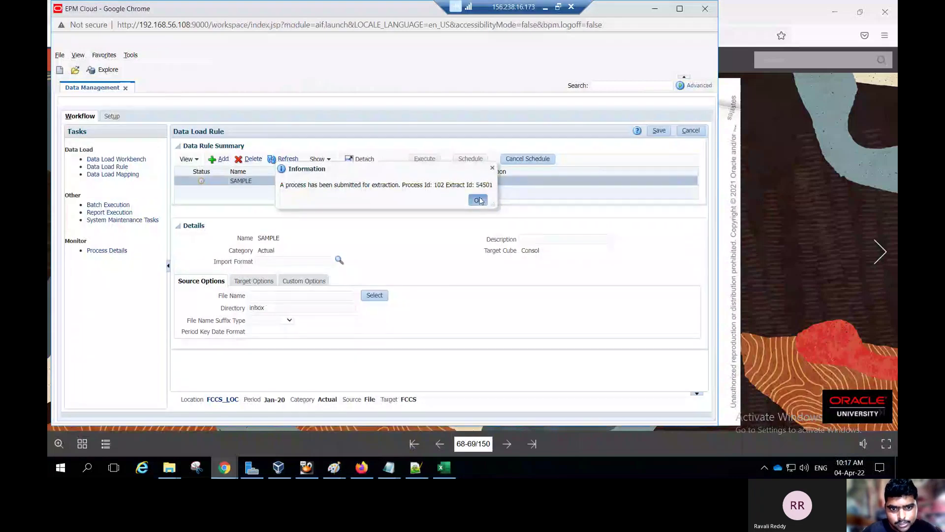
pyautogui.click(479, 197)
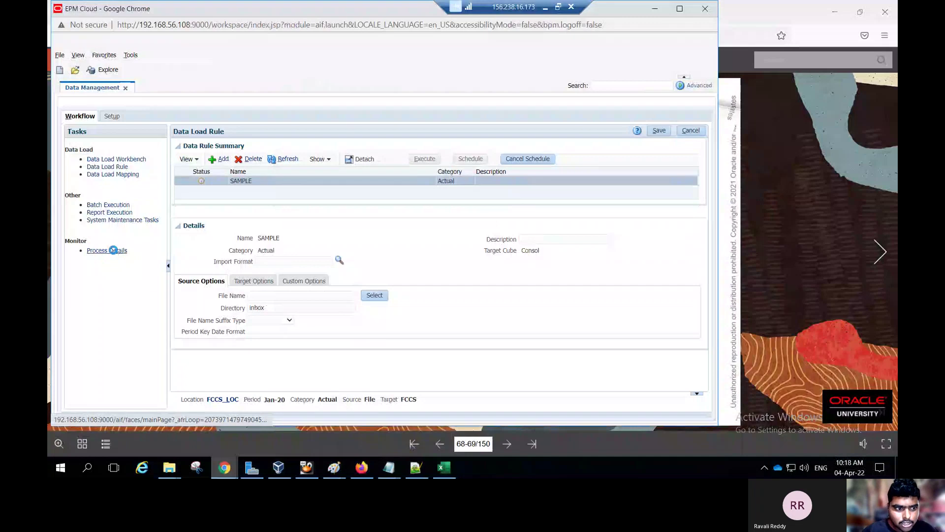
# Monitor the export run in Process Details, refreshing its status, and examine the load data and export stage in Data Load Workbench.
pyautogui.click(114, 251)
pyautogui.click(219, 149)
pyautogui.click(219, 149)
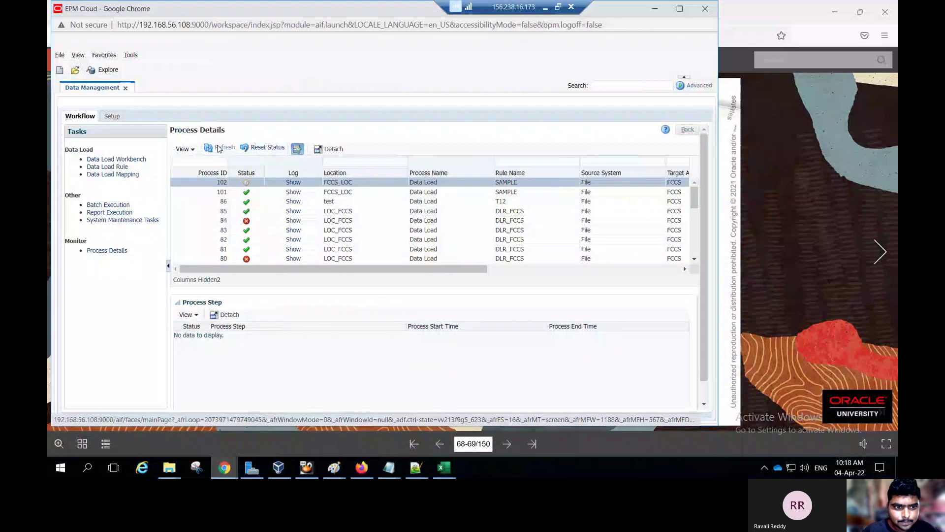
pyautogui.click(219, 149)
pyautogui.click(219, 149)
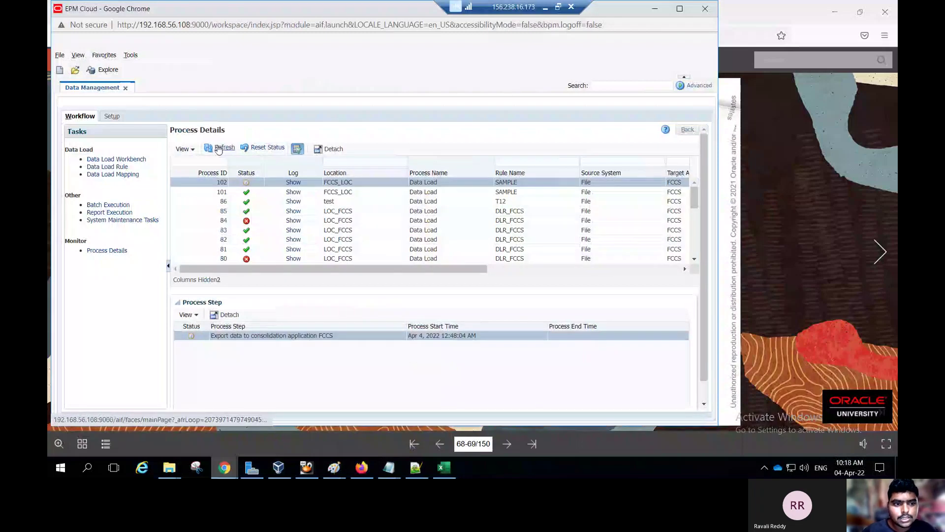
pyautogui.click(219, 148)
pyautogui.click(219, 149)
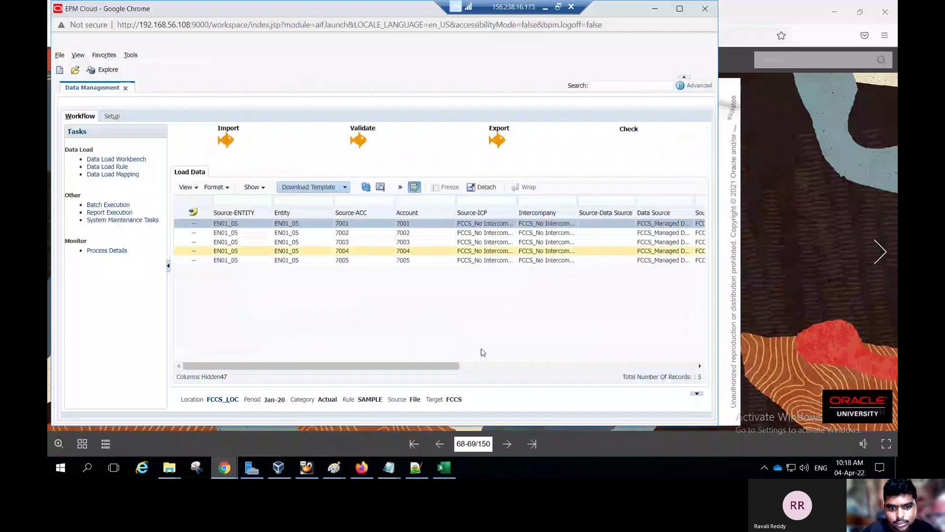
pyautogui.moveTo(450, 371)
pyautogui.mouseDown()
pyautogui.moveTo(685, 372)
pyautogui.moveTo(449, 372)
pyautogui.mouseUp()
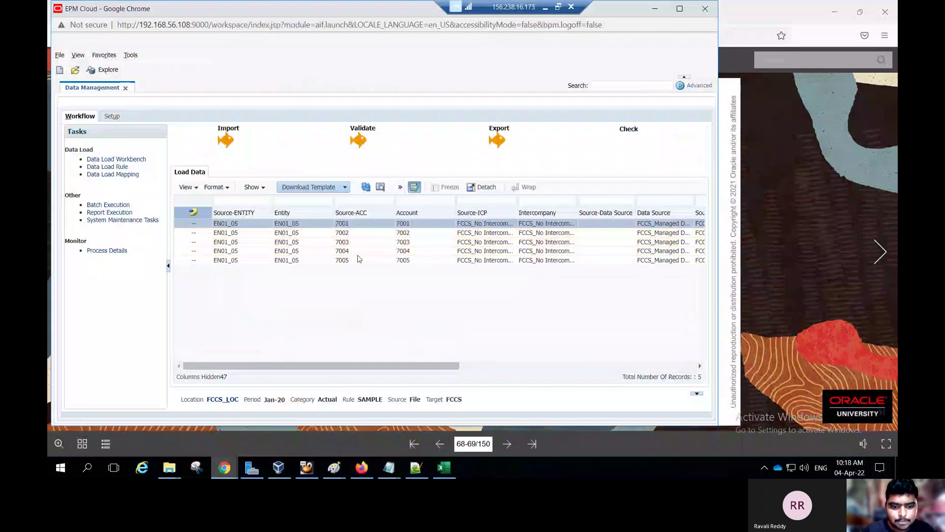
# Switch to the practice guide in Firefox and read ahead to the consolidation instructions on pages 76-77.
pyautogui.moveTo(364, 471)
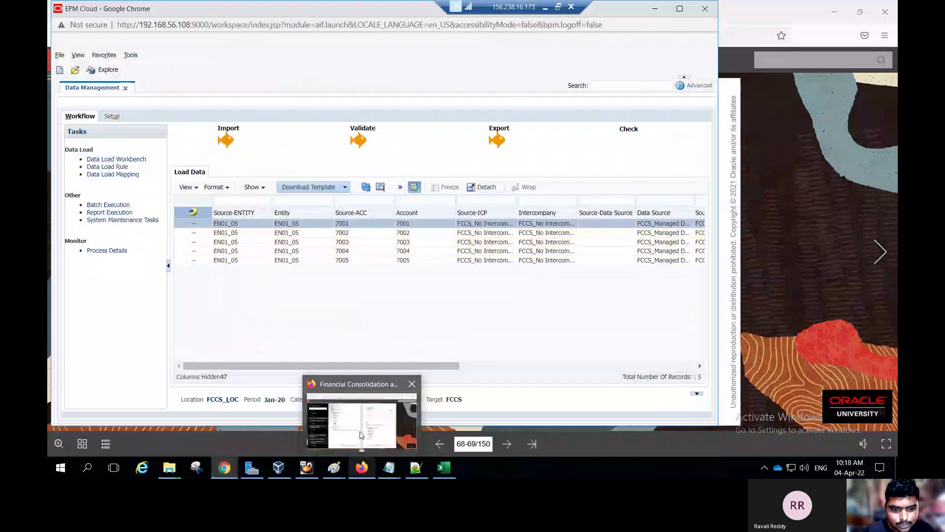
pyautogui.click(356, 411)
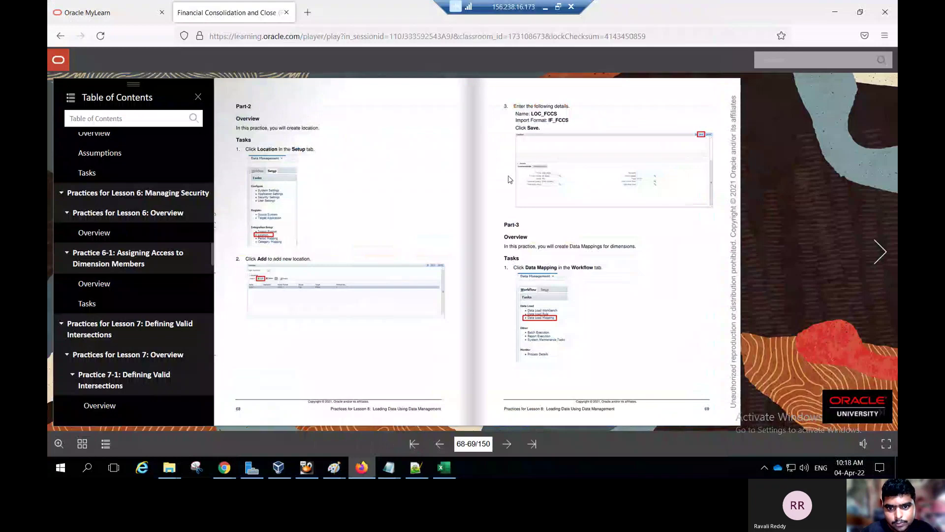
pyautogui.click(507, 444)
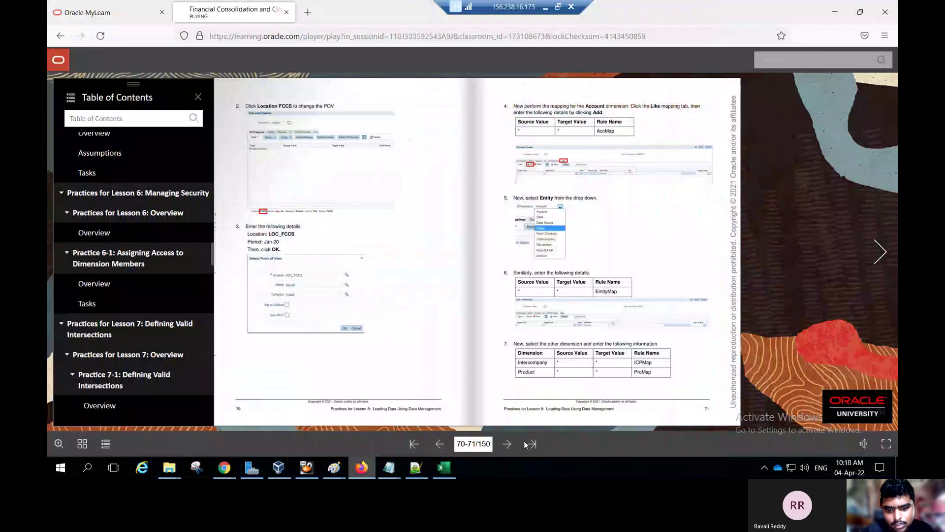
pyautogui.click(512, 450)
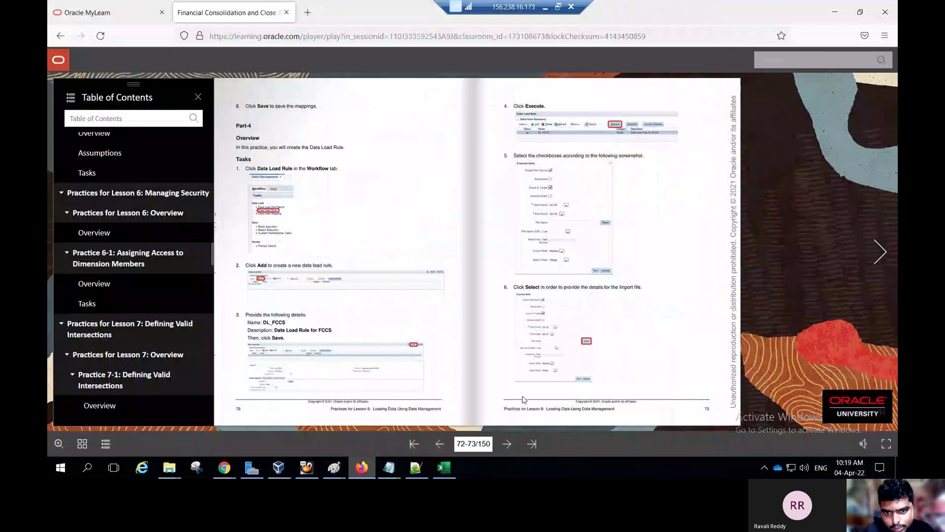
pyautogui.click(507, 444)
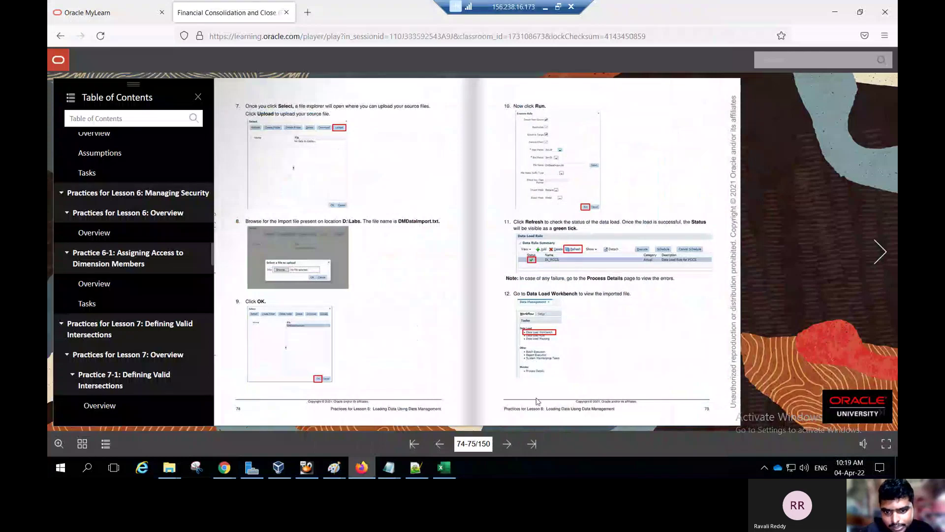
pyautogui.click(507, 443)
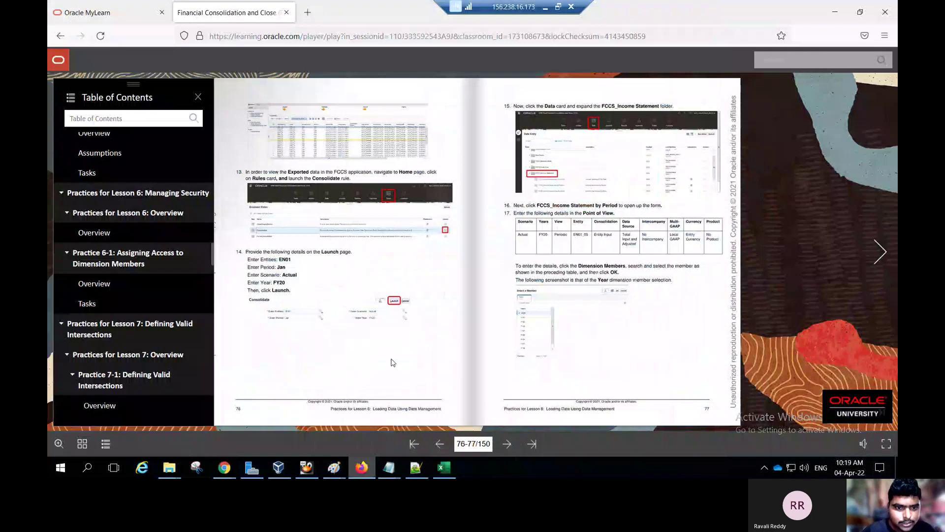
# Review the Consolidate rule's launch prompts in FCCS in Chrome, cancel without launching, and view the recent activity in Jobs.
pyautogui.moveTo(224, 467)
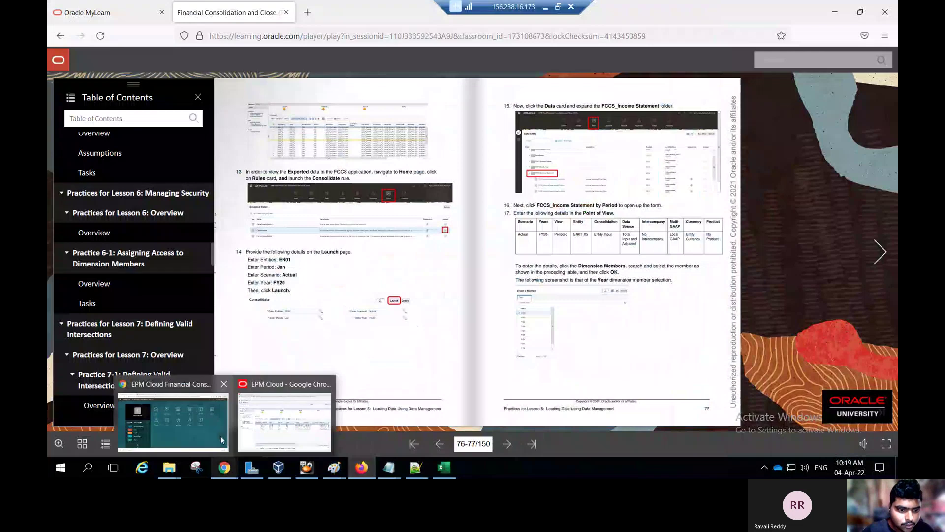
pyautogui.click(211, 429)
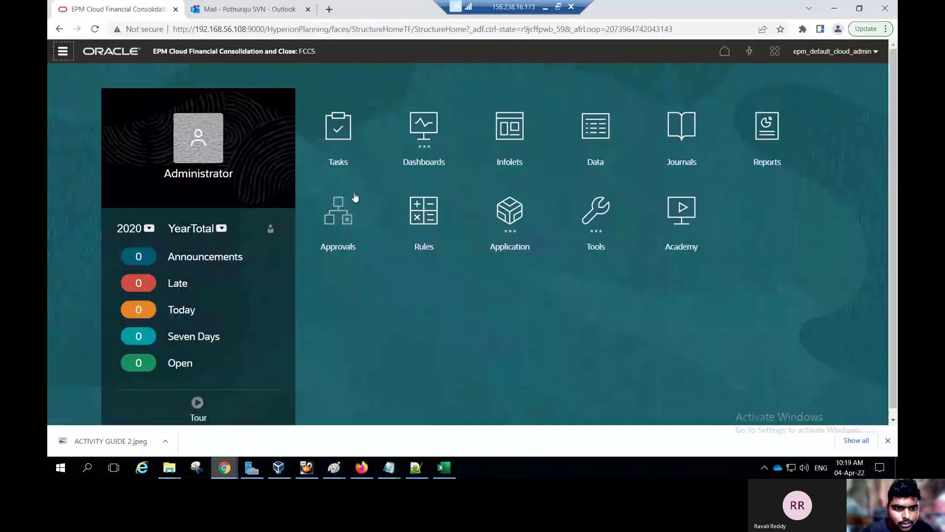
pyautogui.click(425, 218)
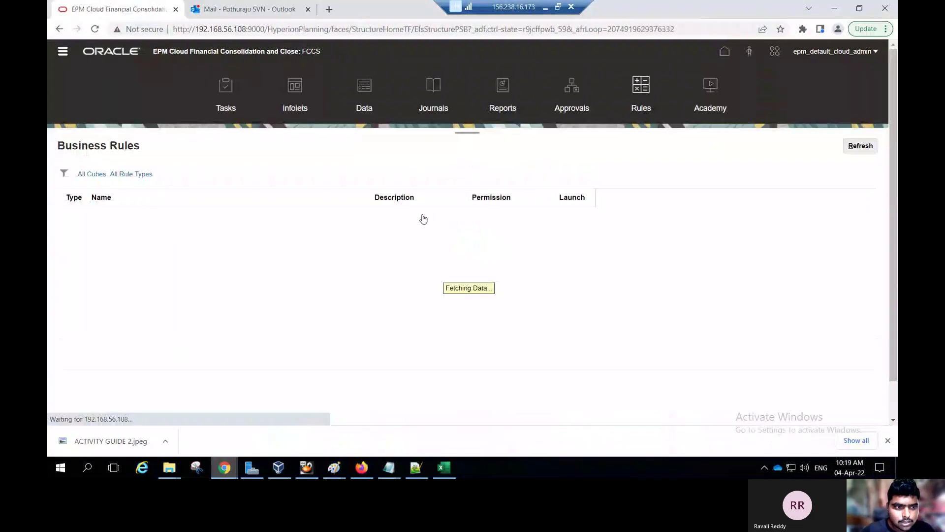
pyautogui.click(127, 247)
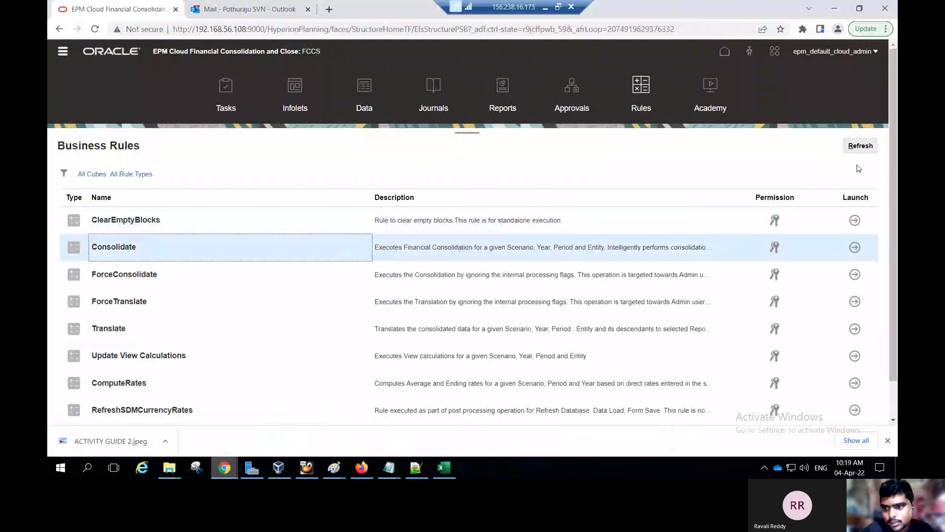
pyautogui.click(853, 249)
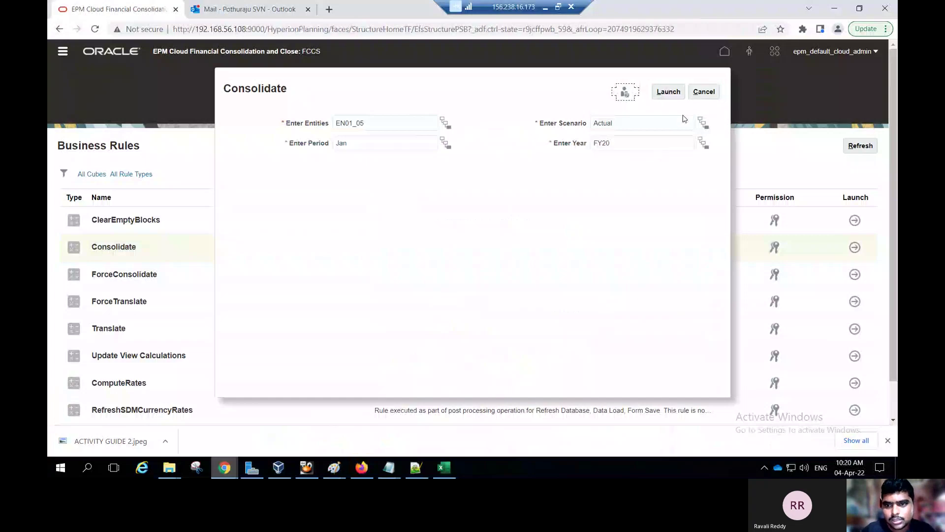
pyautogui.click(715, 94)
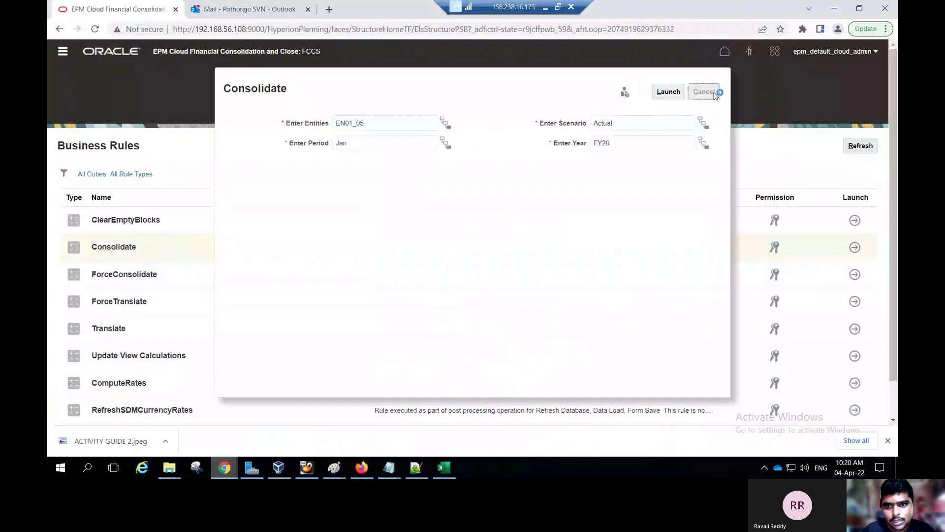
pyautogui.click(60, 57)
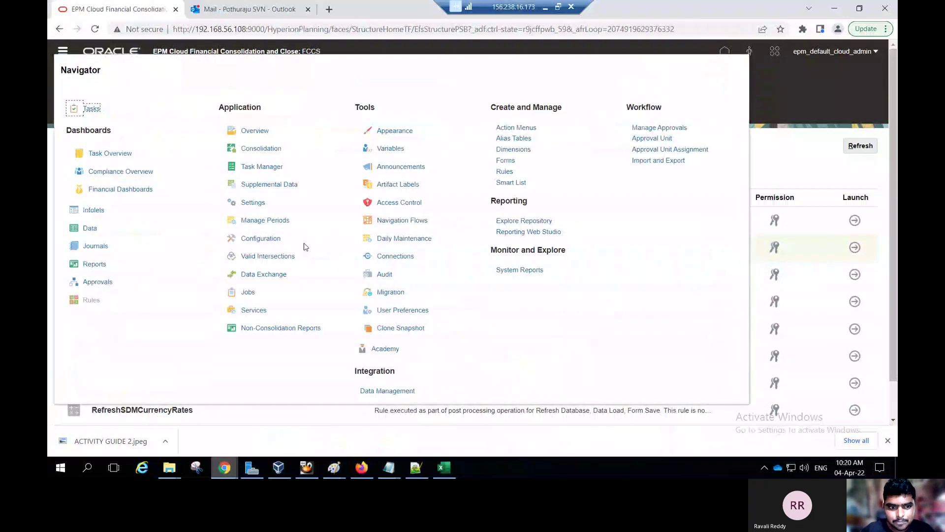
pyautogui.click(248, 292)
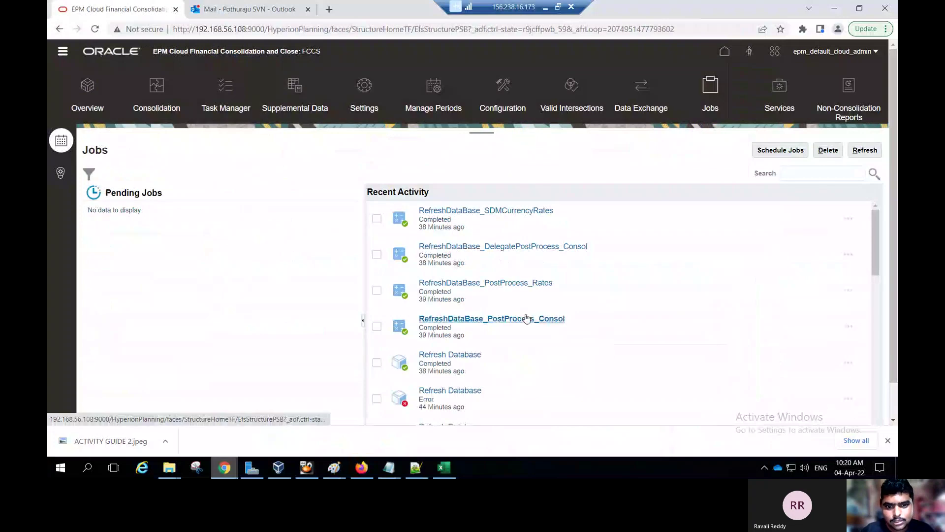
# Switch to the practice guide in Firefox and check the form, Point of View and expected data instructions on pages 76-78.
pyautogui.moveTo(365, 470)
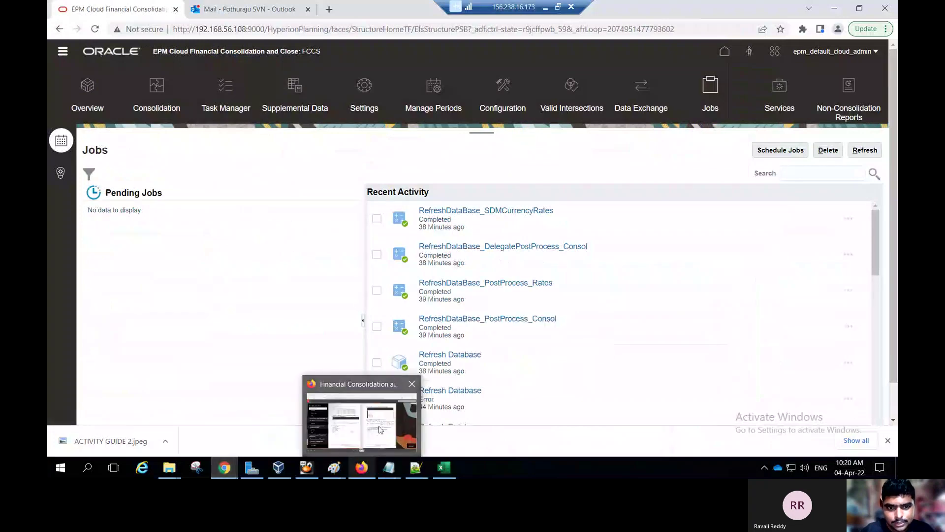
pyautogui.click(380, 429)
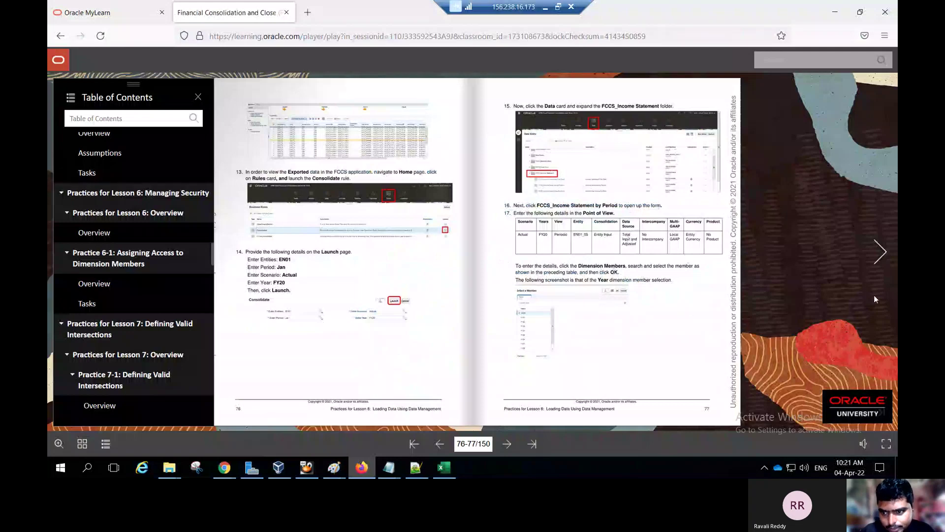
pyautogui.click(507, 444)
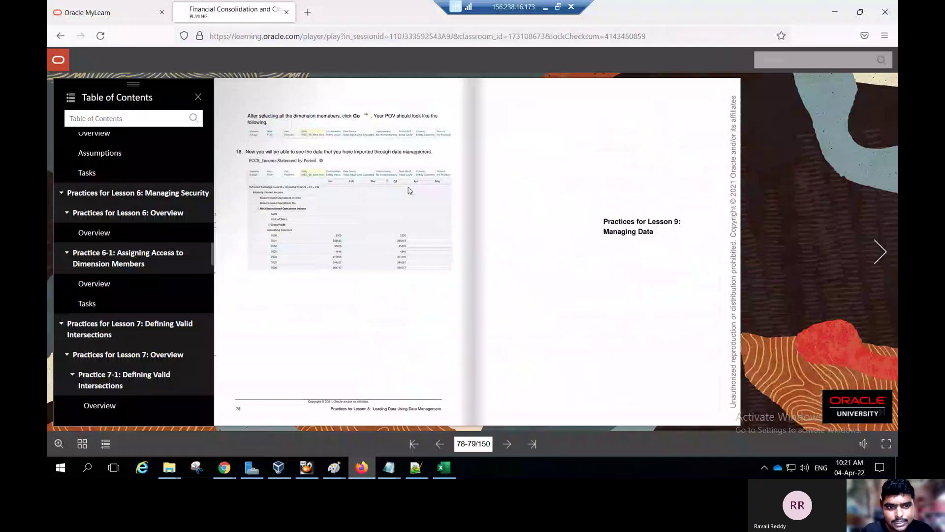
pyautogui.click(440, 444)
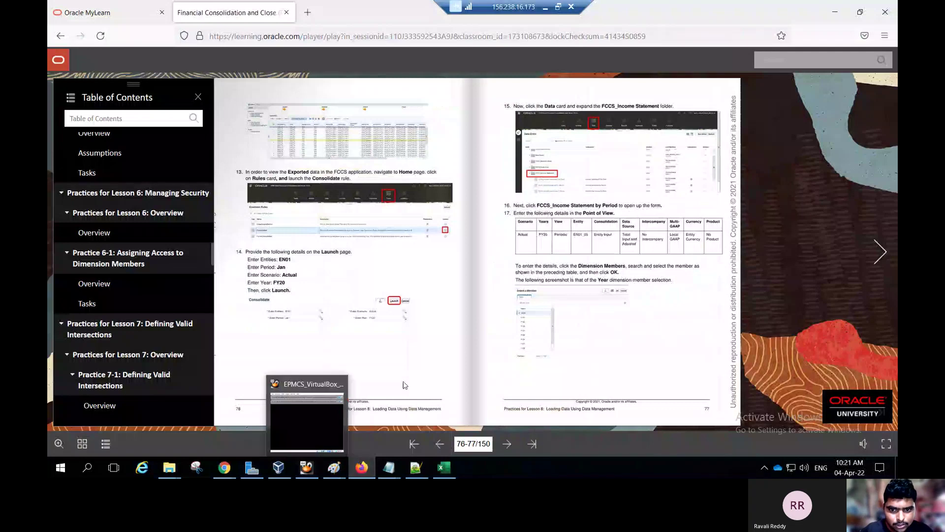
# Switch to FCCS in Chrome, close the TEST form in Data, and open FCCS_Income Statement by Period from the FCCS_Income Statement folder.
pyautogui.moveTo(224, 467)
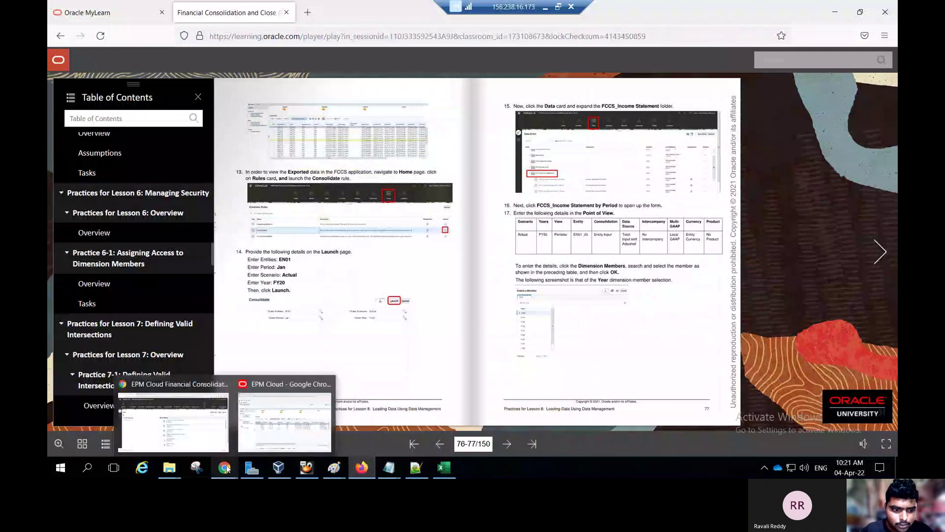
pyautogui.click(169, 409)
pyautogui.click(724, 53)
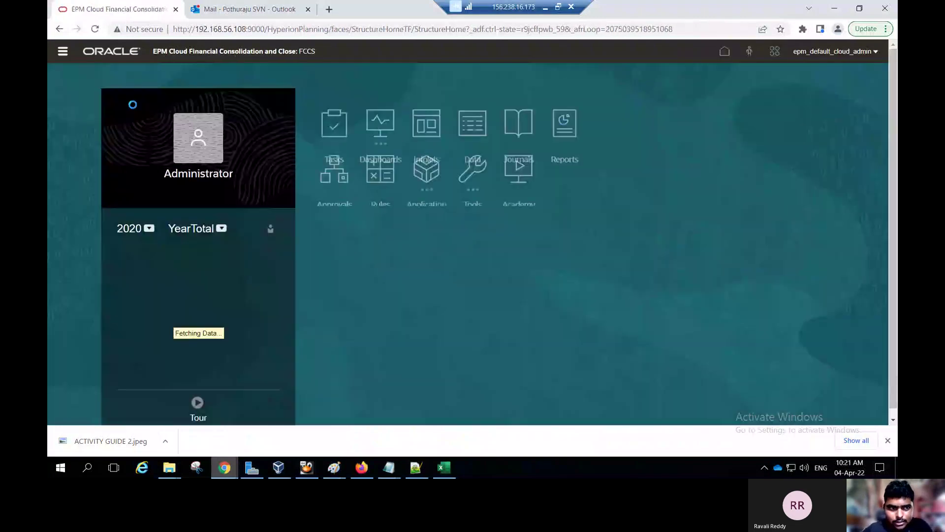
pyautogui.click(62, 53)
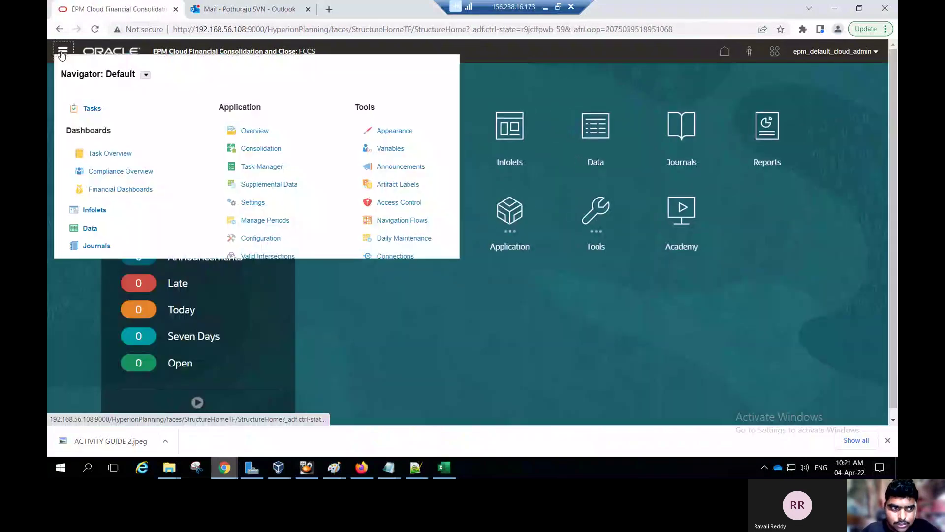
pyautogui.click(88, 228)
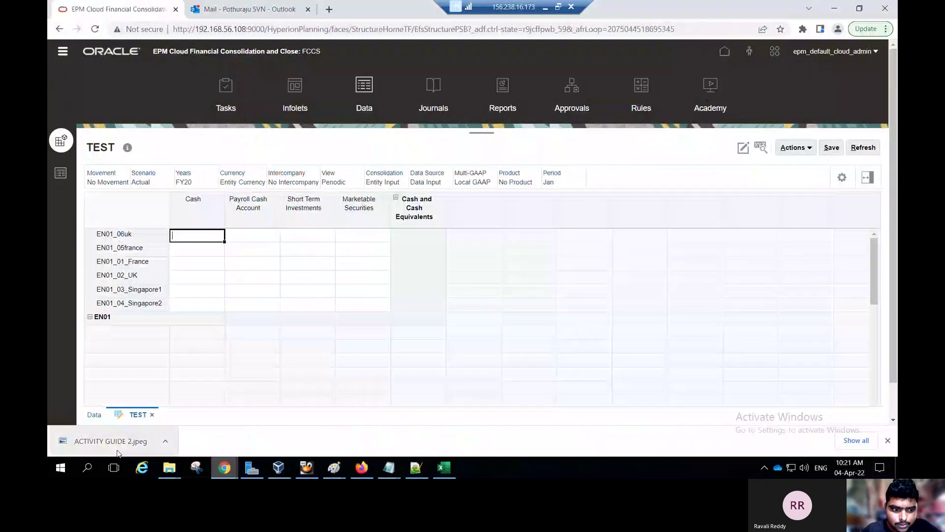
pyautogui.click(888, 441)
pyautogui.click(152, 446)
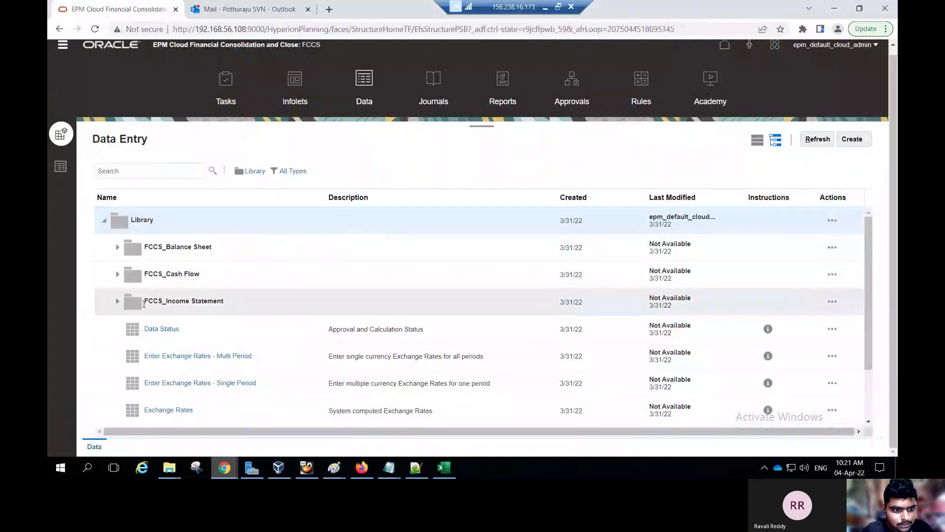
pyautogui.click(117, 301)
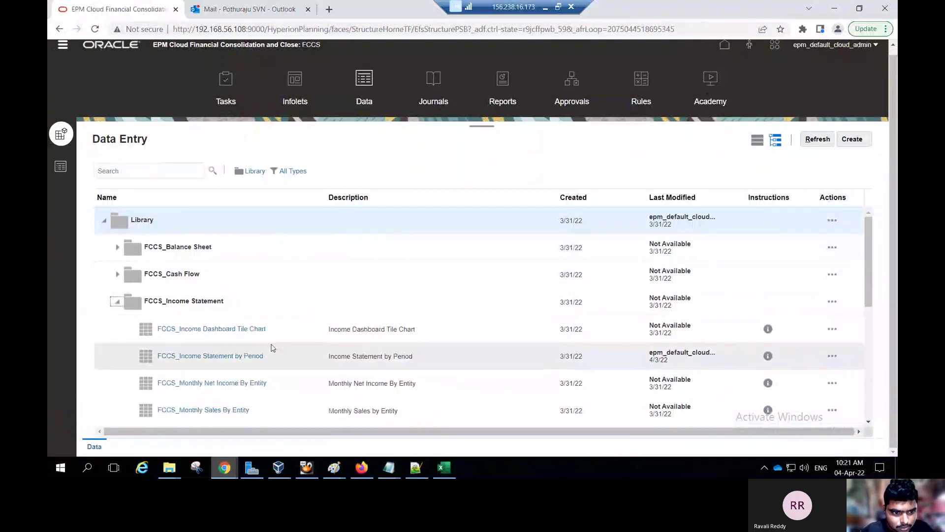
pyautogui.click(253, 357)
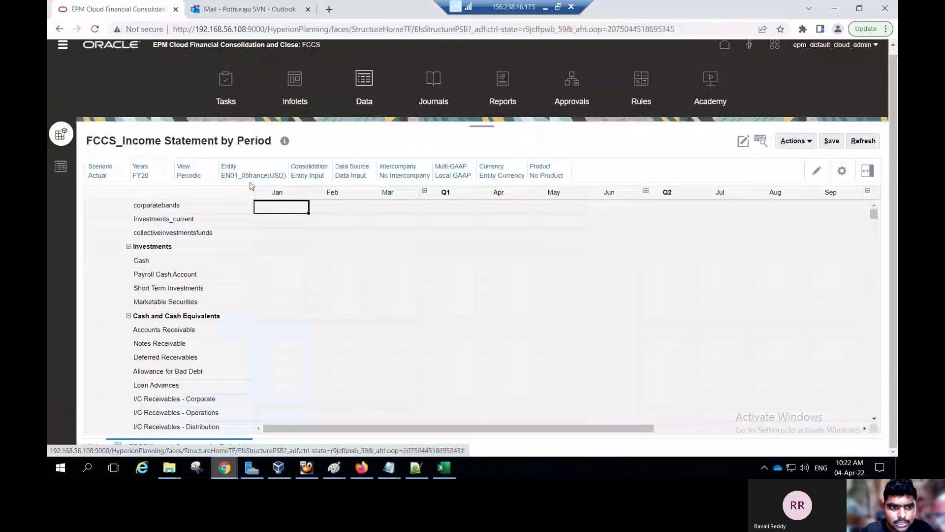
# Browse the Consolidation dimension hierarchy in the form's Point of View from Contribution Total to Entity Total, and cancel the member selection.
pyautogui.click(315, 175)
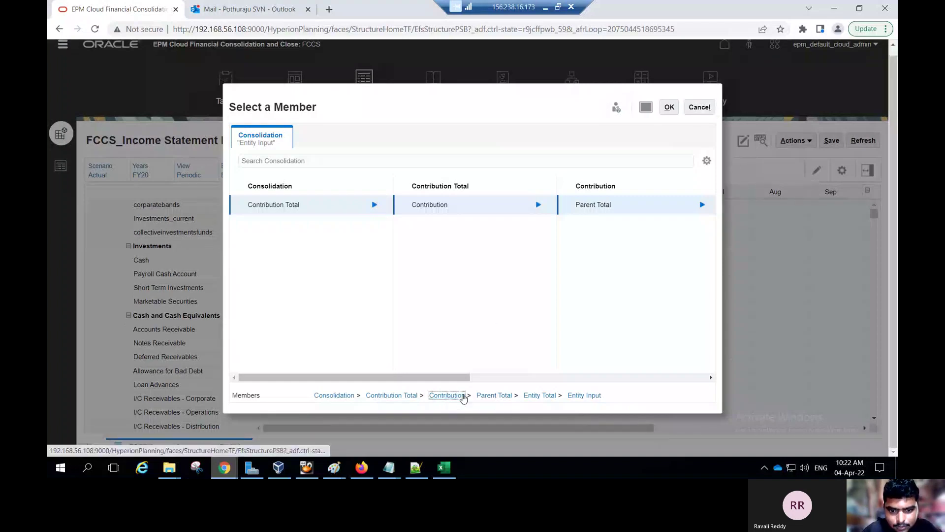
pyautogui.click(502, 399)
pyautogui.click(539, 398)
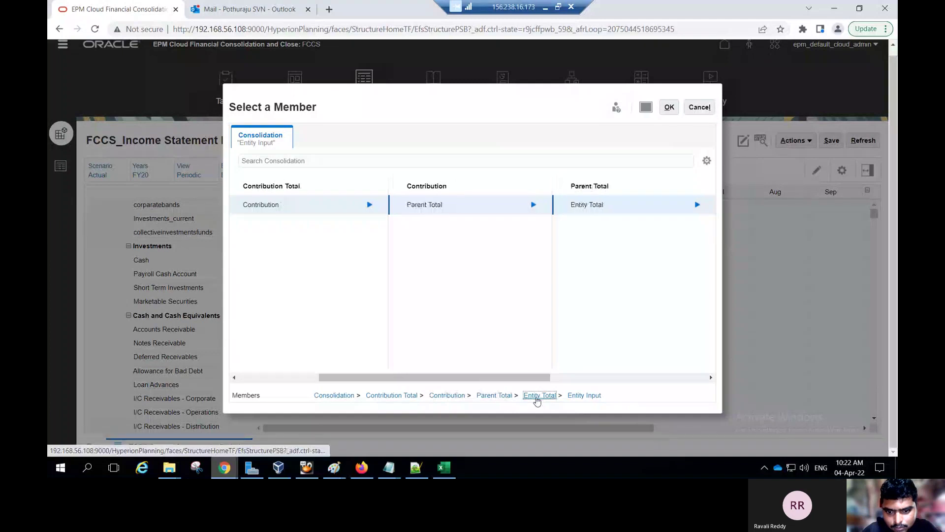
pyautogui.click(389, 397)
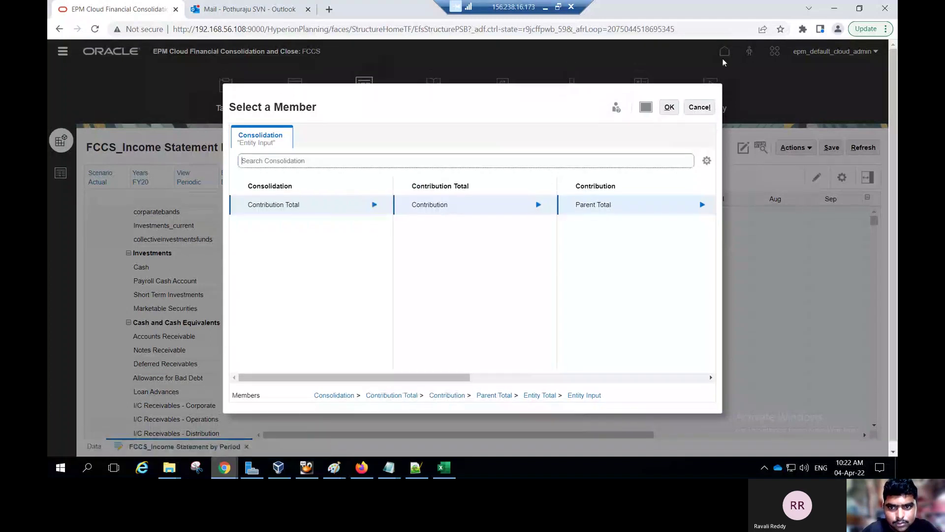
pyautogui.click(698, 109)
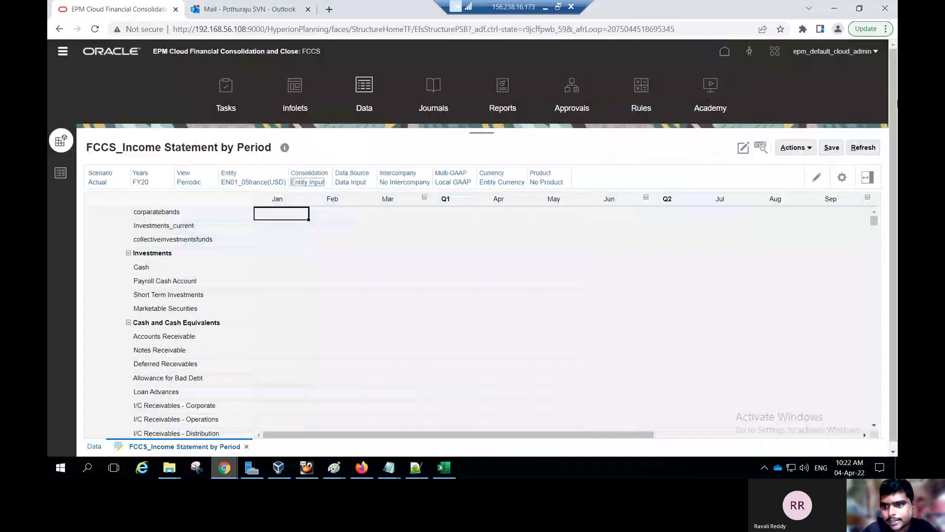
# Open the FCCS_Income Statement by Period form for editing and examine the page dimension members in its layout.
pyautogui.click(743, 147)
pyautogui.click(140, 163)
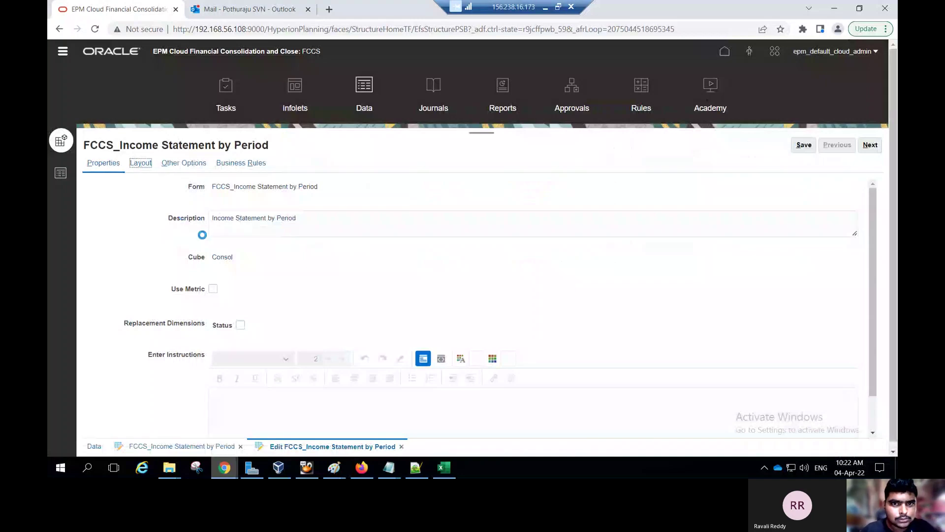
pyautogui.click(146, 166)
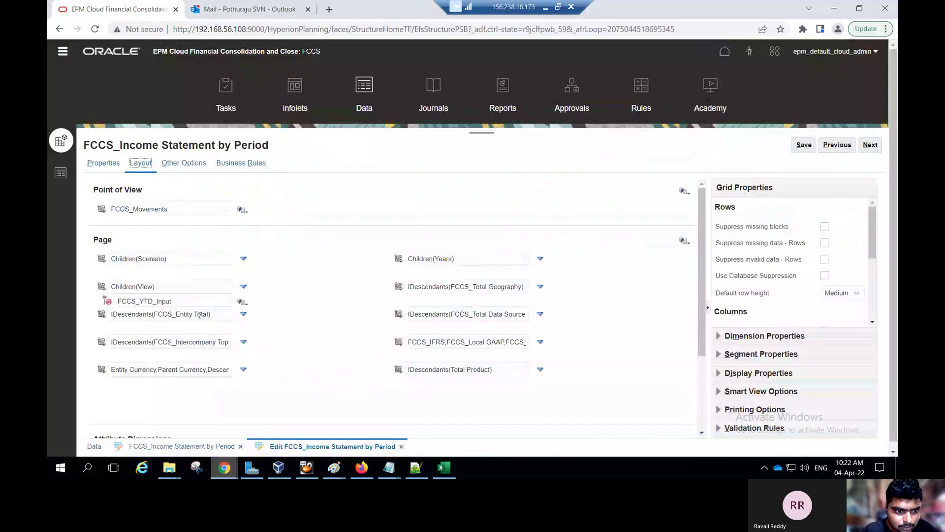
pyautogui.click(243, 315)
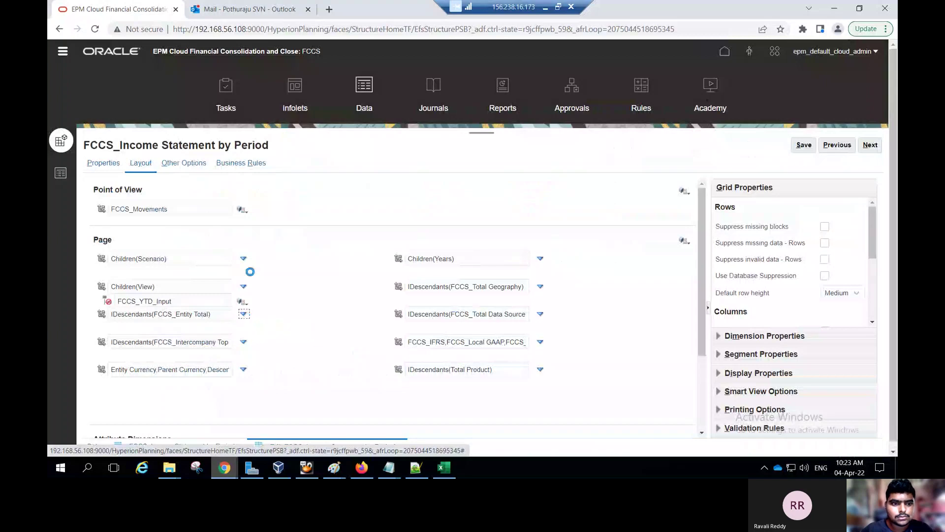
pyautogui.click(63, 51)
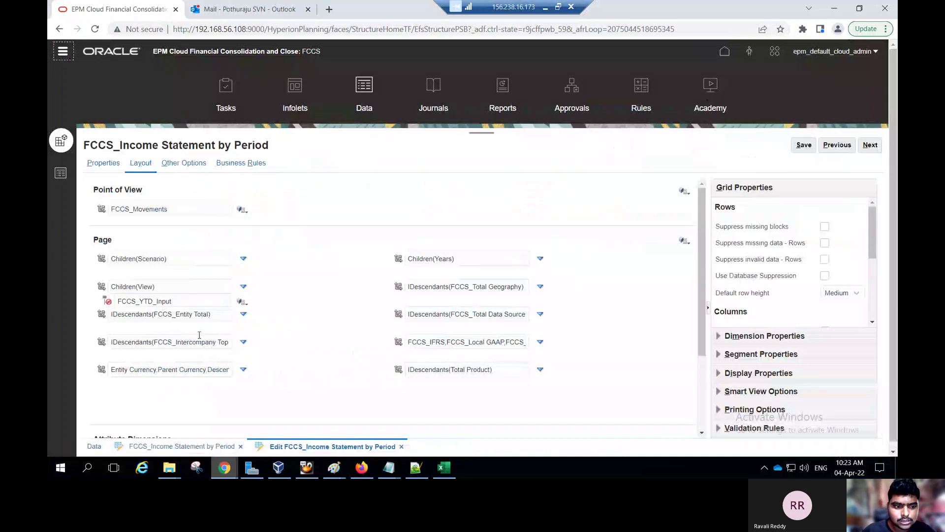
pyautogui.moveTo(389, 467)
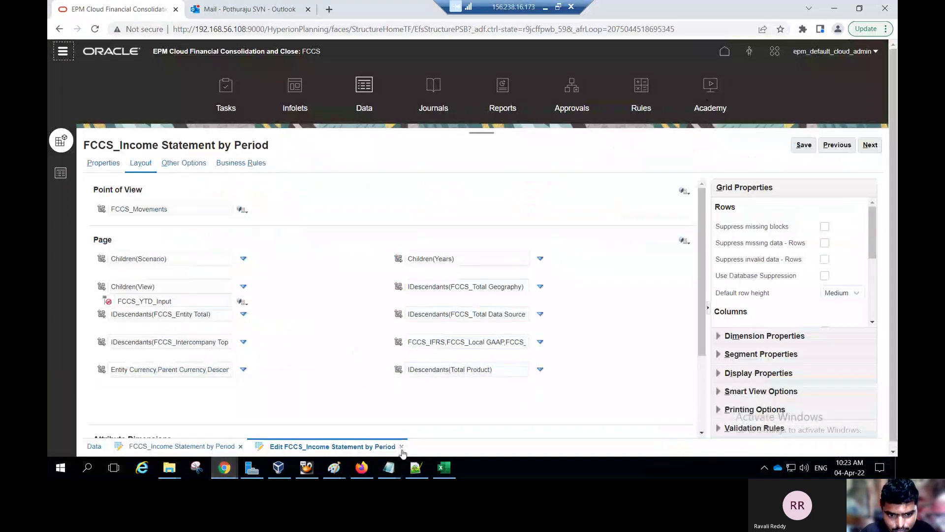
pyautogui.scroll(-1, 477, 384)
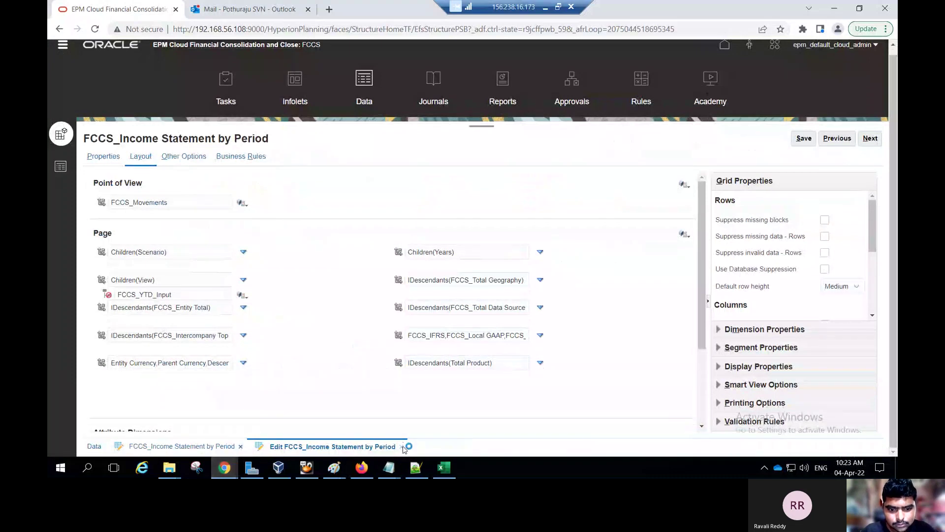
pyautogui.scroll(1, 237, 256)
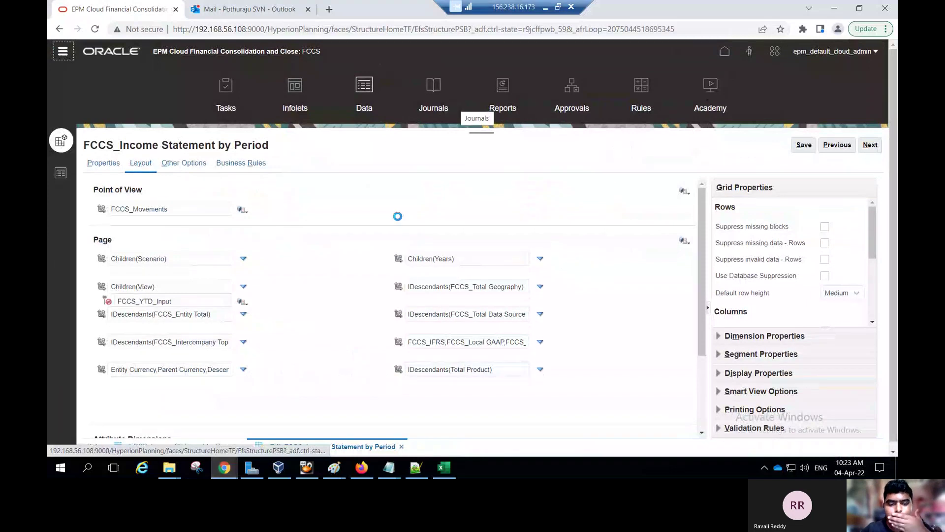
# Switch to the practice guide in Firefox, read ahead through the Lesson 9 practices to pages 82-83, and return to Practice 9-1.
pyautogui.click(366, 467)
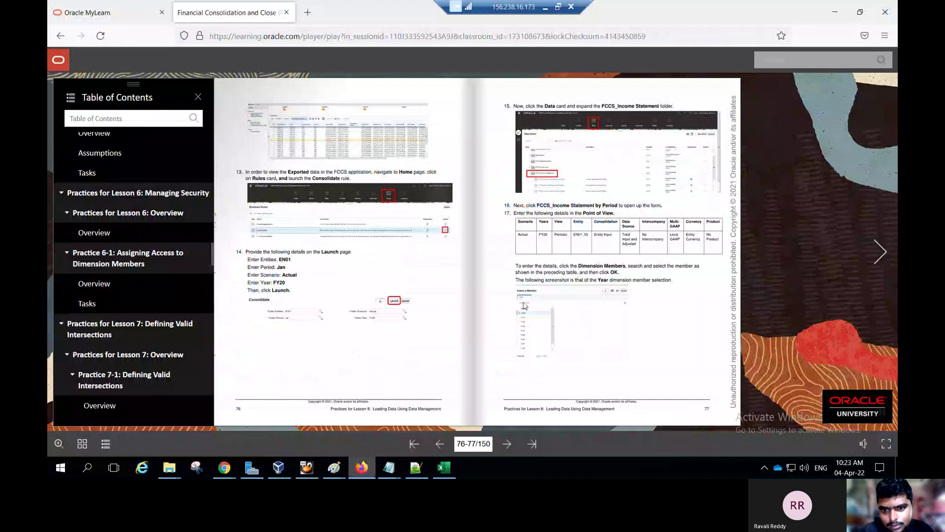
pyautogui.click(506, 453)
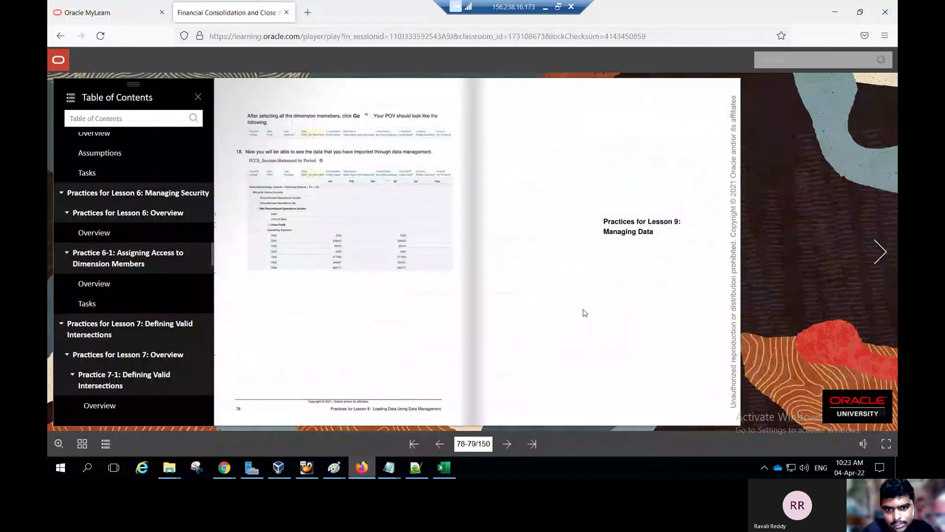
pyautogui.click(507, 445)
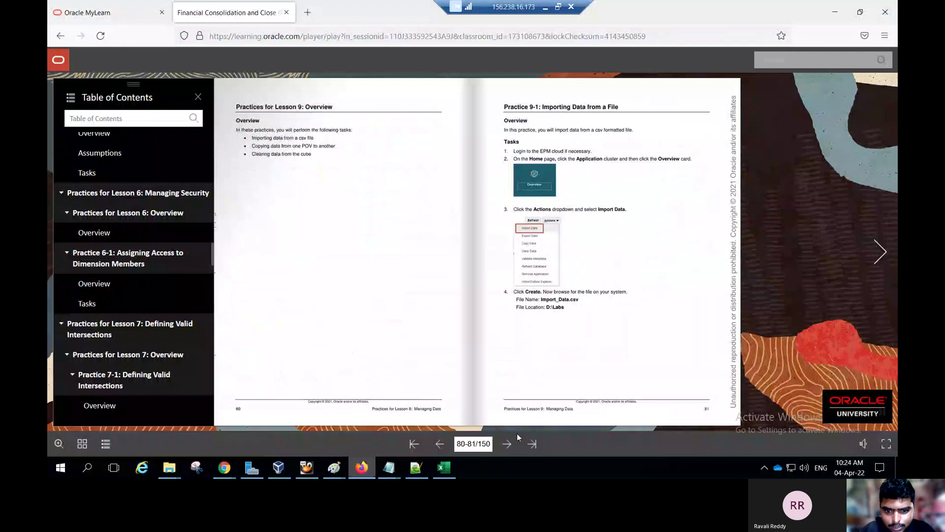
pyautogui.click(507, 445)
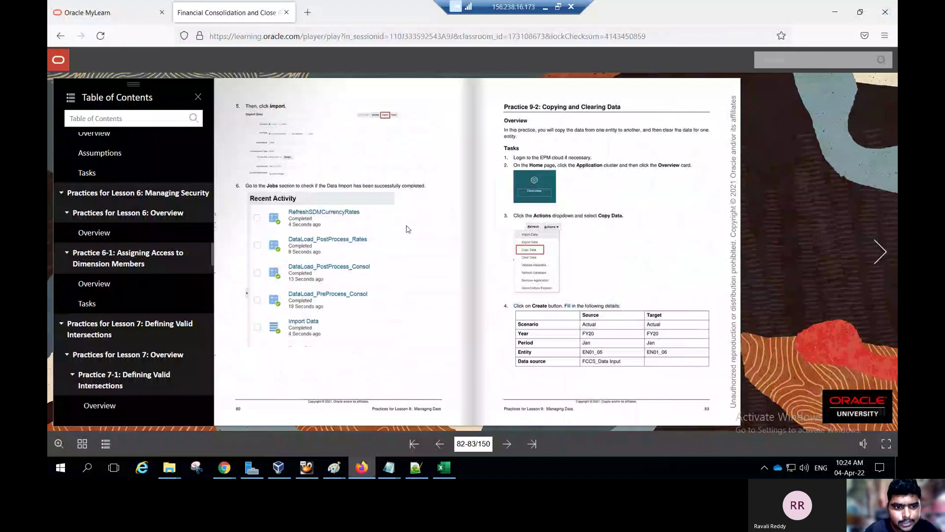
pyautogui.click(441, 443)
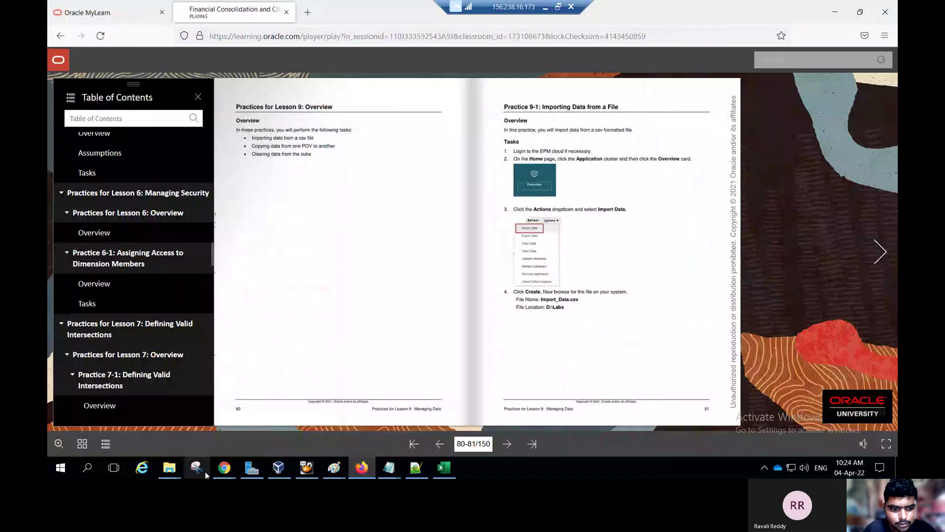
# Switch to FCCS in Chrome, leave the income statement form for Home, and open the Application Overview.
pyautogui.click(224, 468)
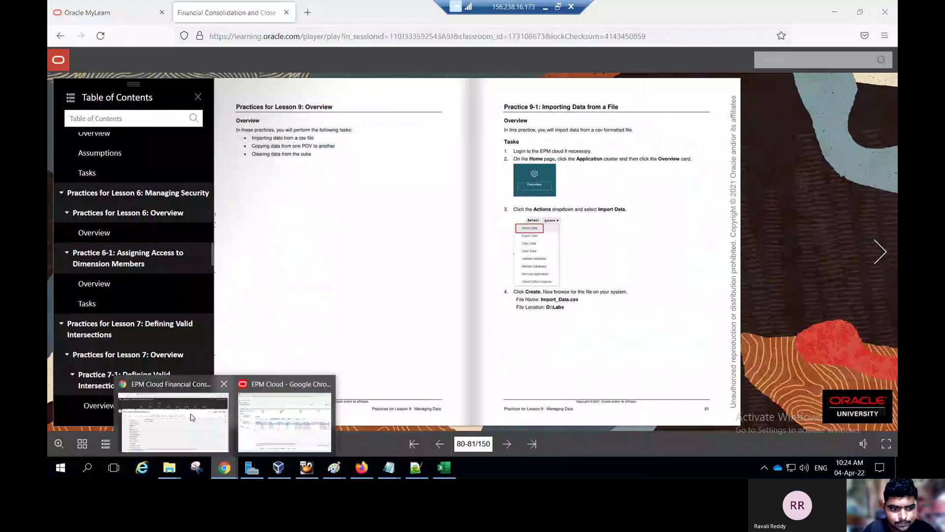
pyautogui.click(192, 418)
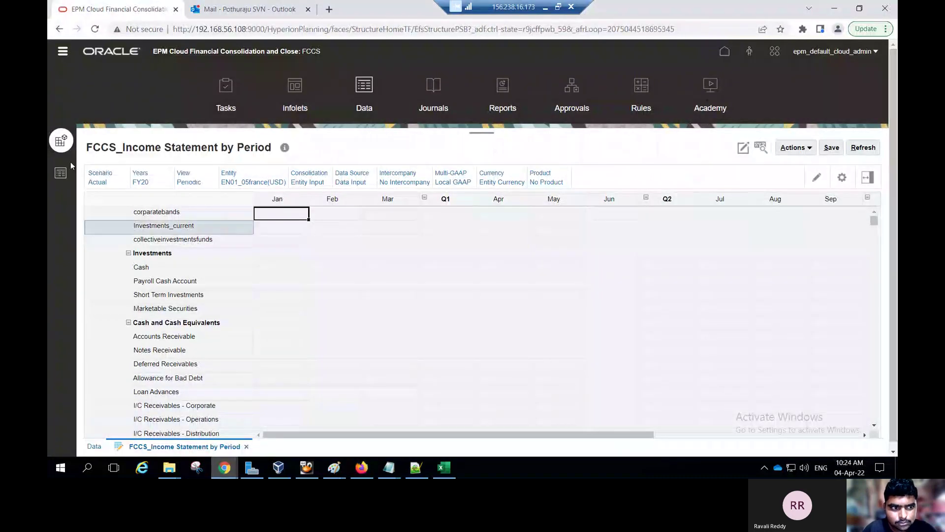
pyautogui.scroll(-4, 408, 335)
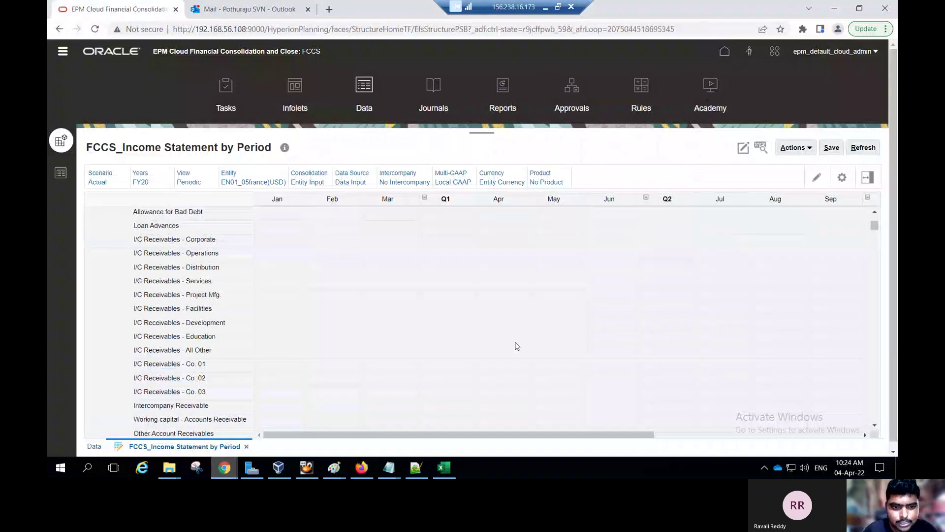
pyautogui.click(724, 51)
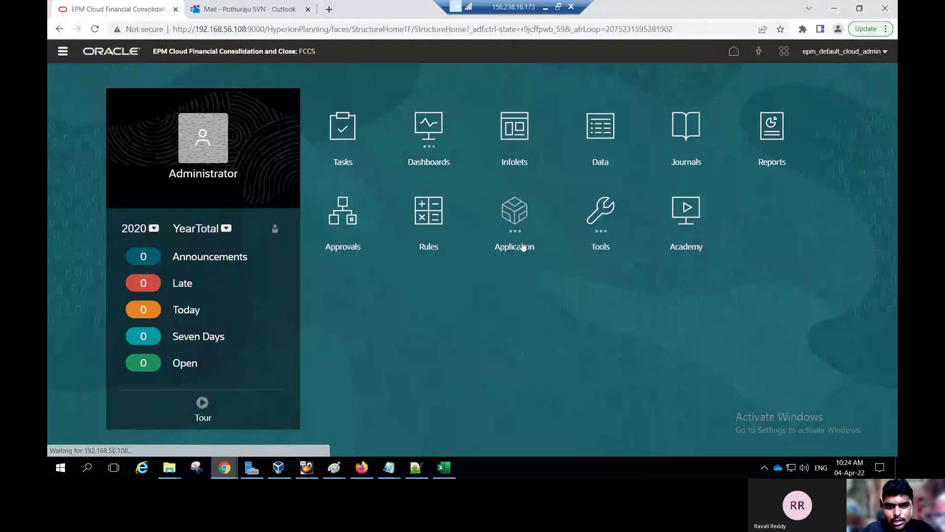
pyautogui.click(523, 246)
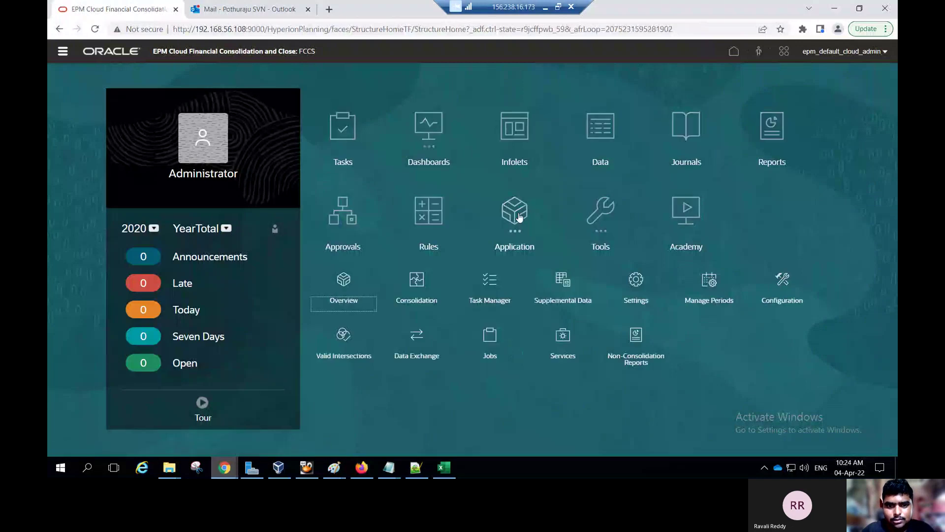
pyautogui.click(338, 302)
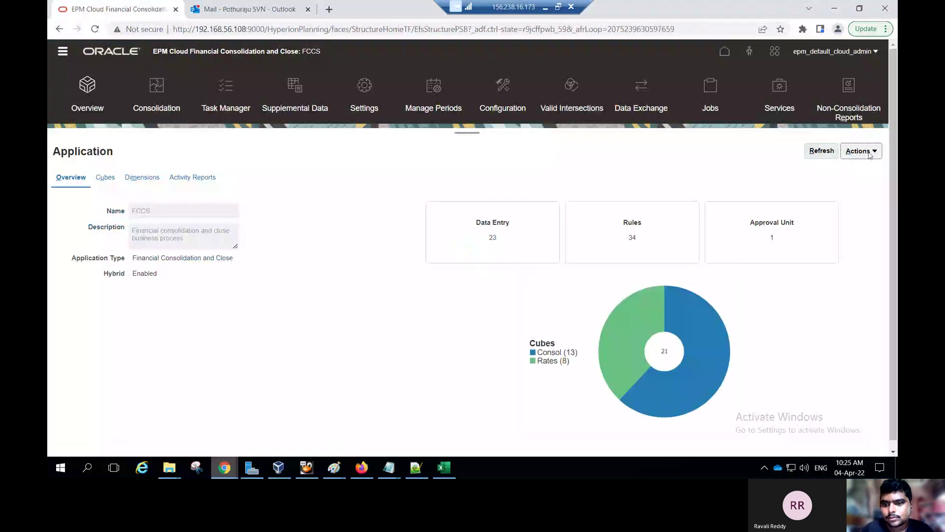
# Start a new data import for the FCCS application.
pyautogui.click(869, 155)
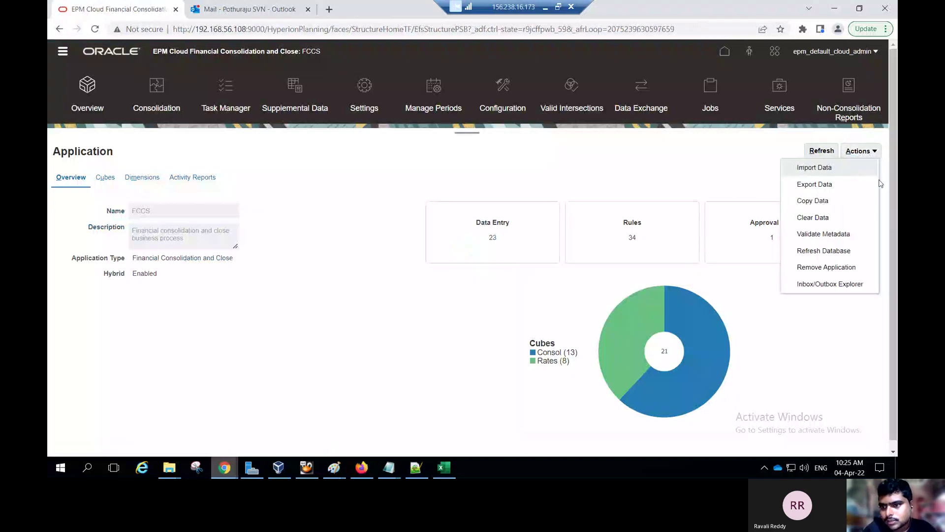
pyautogui.click(814, 169)
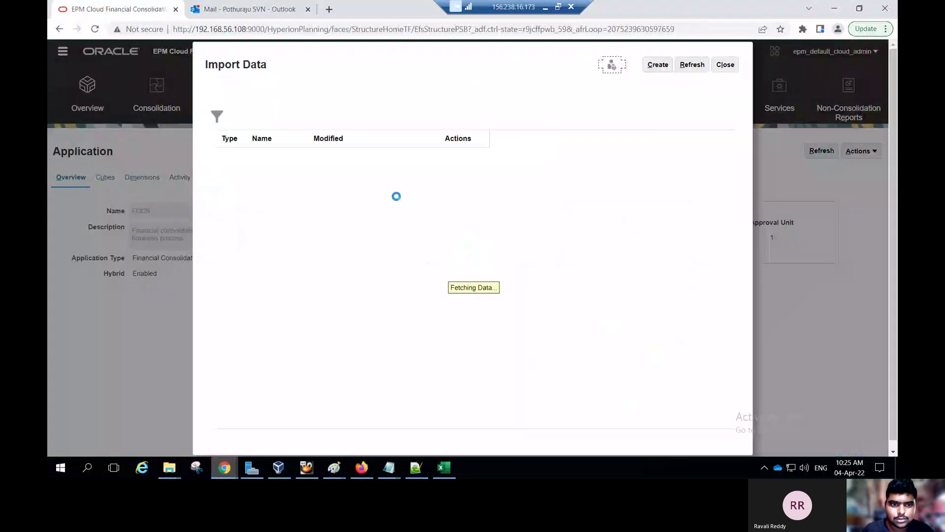
pyautogui.click(659, 64)
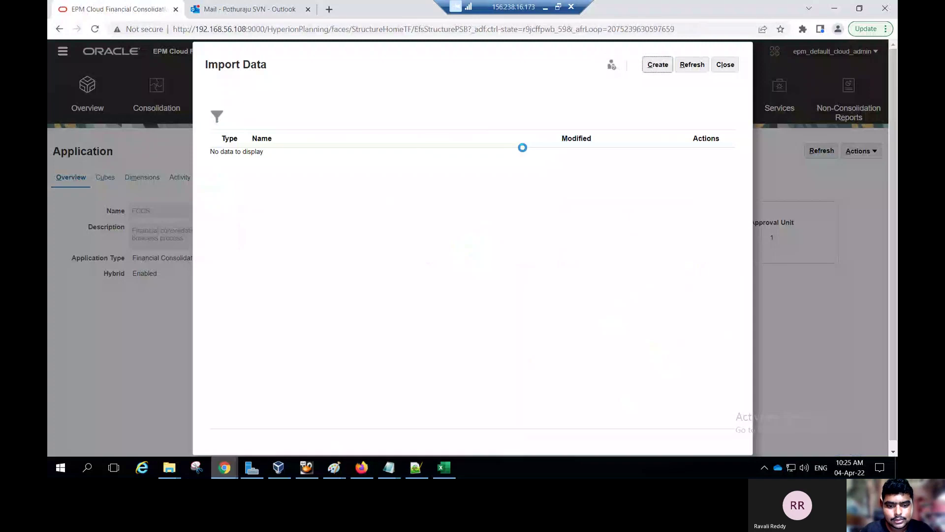
# Switch to the data load file in Excel and examine its account columns, Point-of-View entries and Data Load Cube Name column.
pyautogui.moveTo(441, 463)
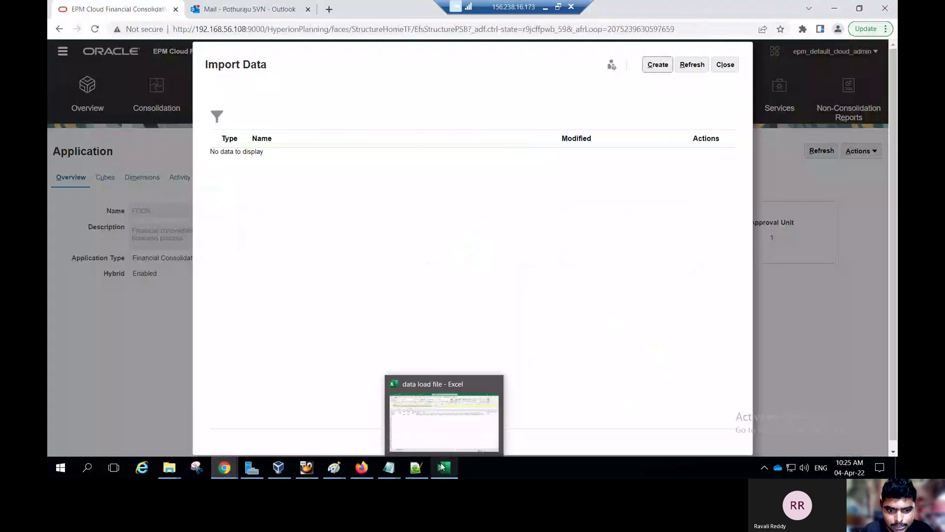
pyautogui.click(461, 436)
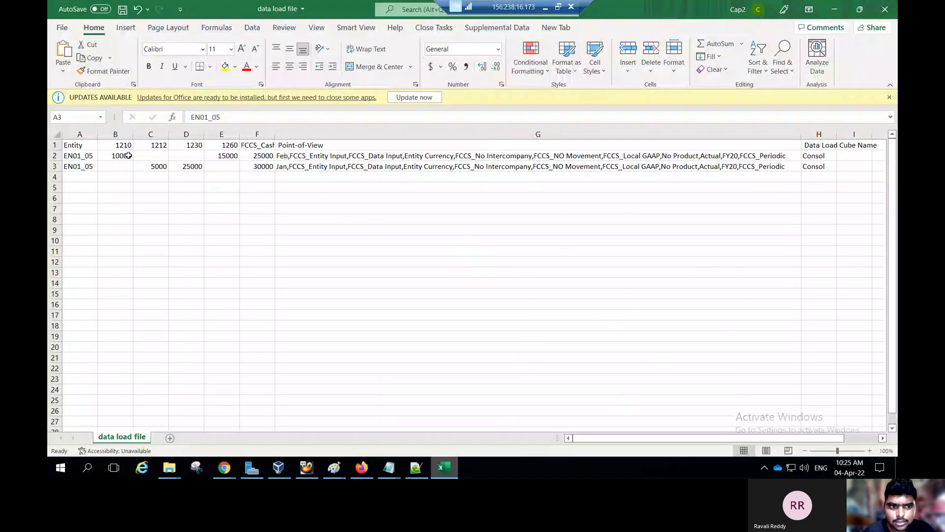
pyautogui.click(258, 146)
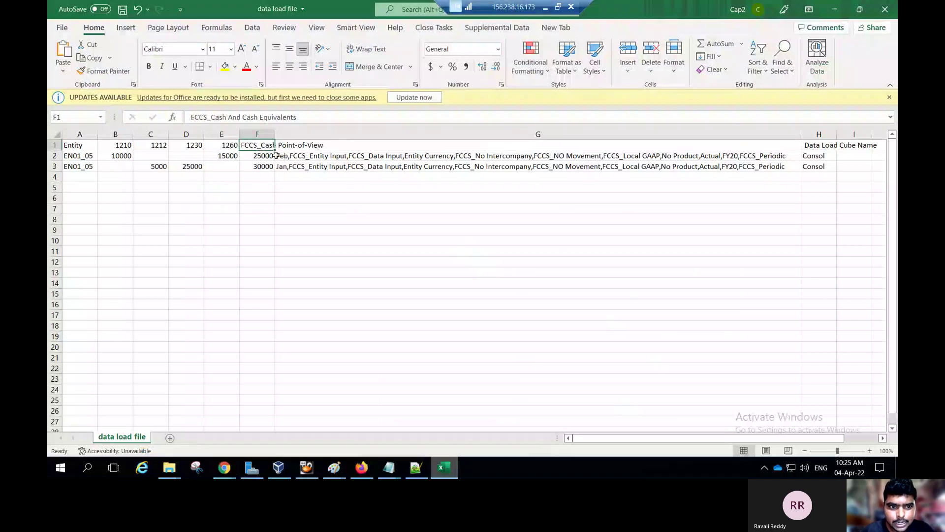
pyautogui.click(284, 169)
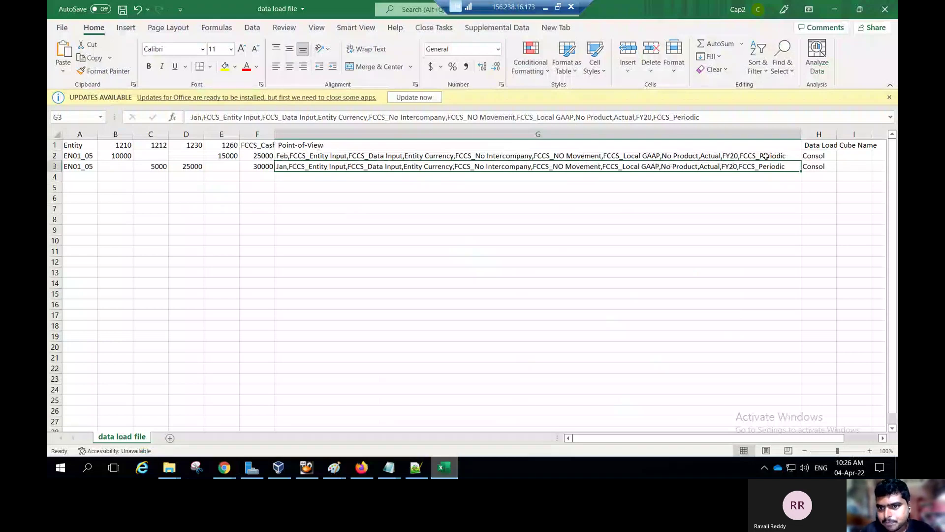
pyautogui.click(823, 156)
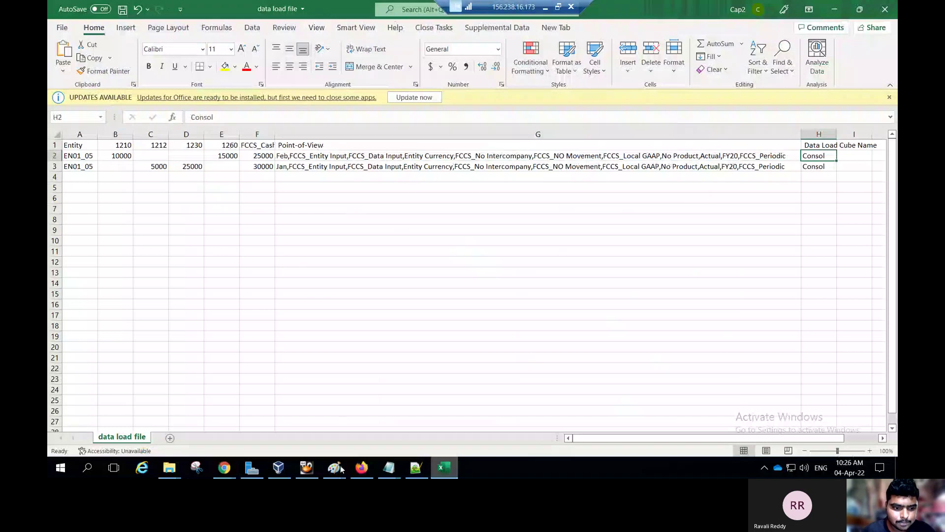
# Return to Import Data in Chrome, keep the import mode on Merge, and choose data load file from the Desktop as the source file.
pyautogui.moveTo(224, 467)
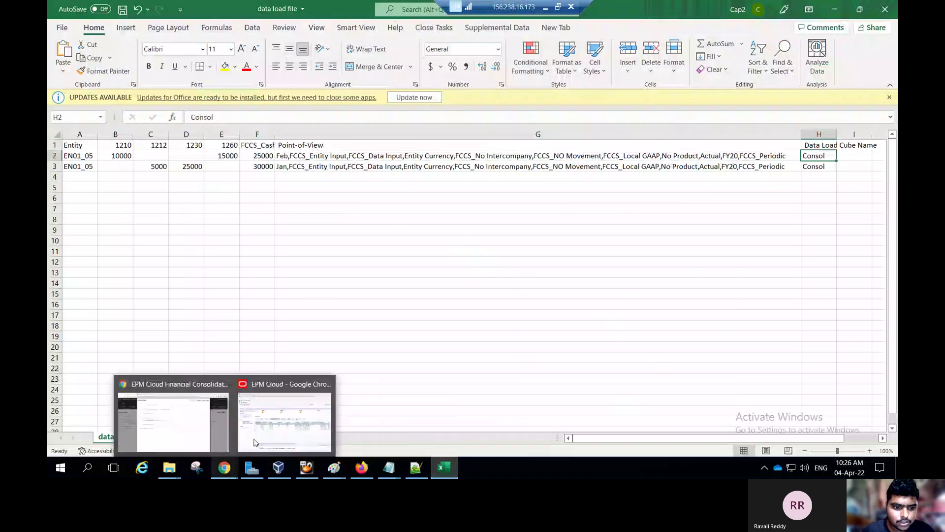
pyautogui.click(189, 432)
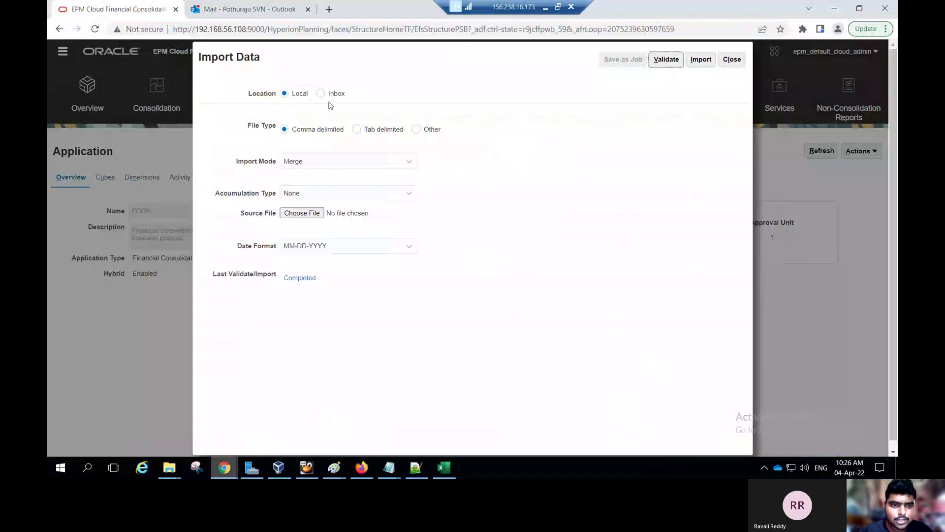
pyautogui.click(311, 170)
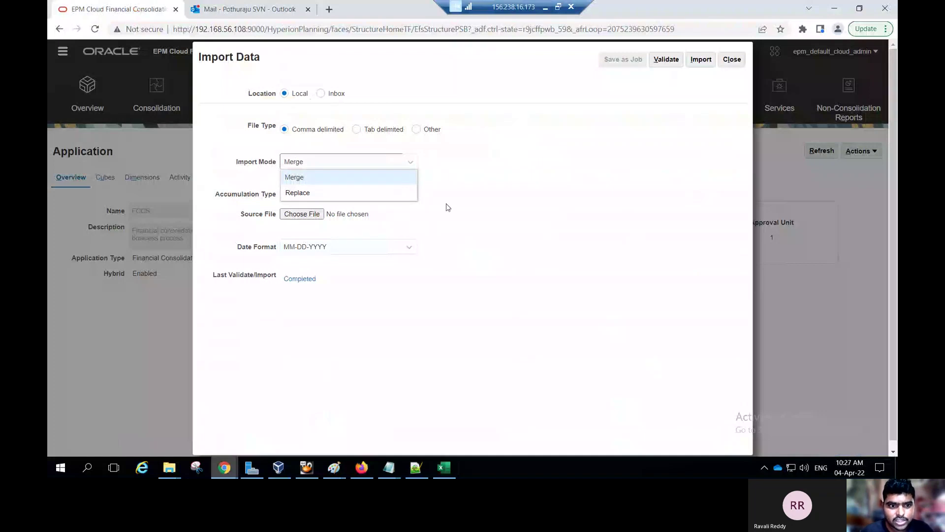
pyautogui.click(477, 230)
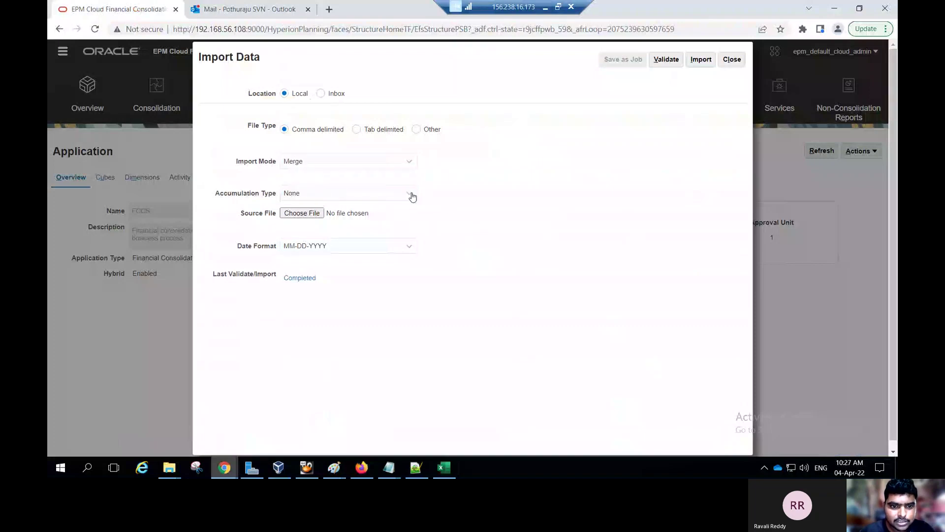
pyautogui.click(302, 214)
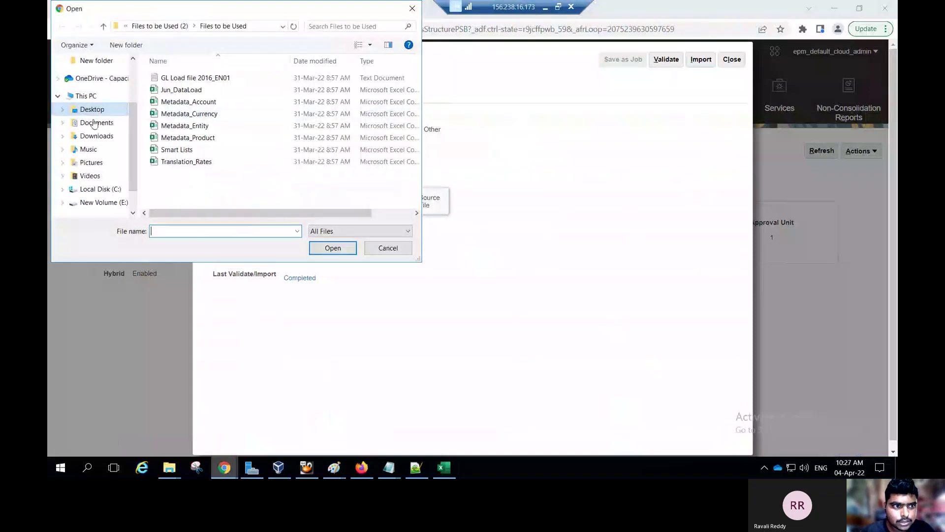
pyautogui.click(92, 109)
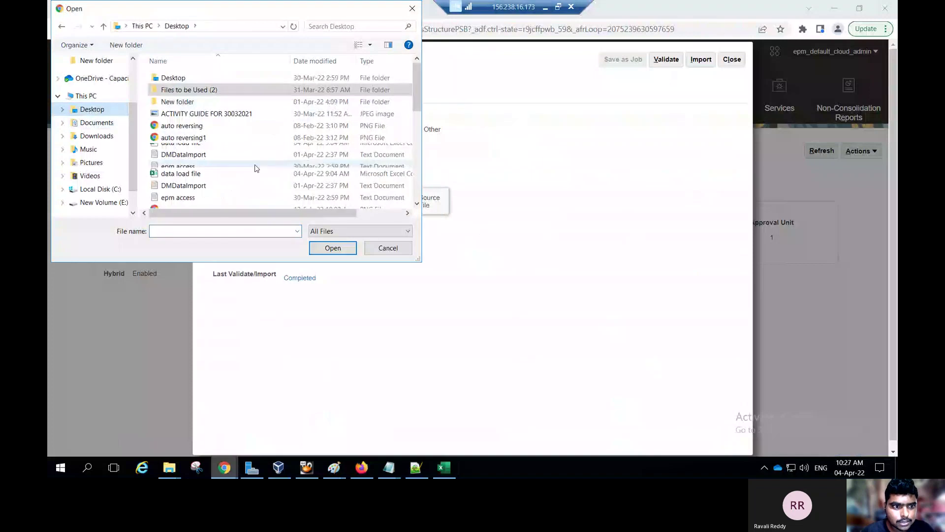
pyautogui.scroll(-2, 207, 166)
pyautogui.click(195, 108)
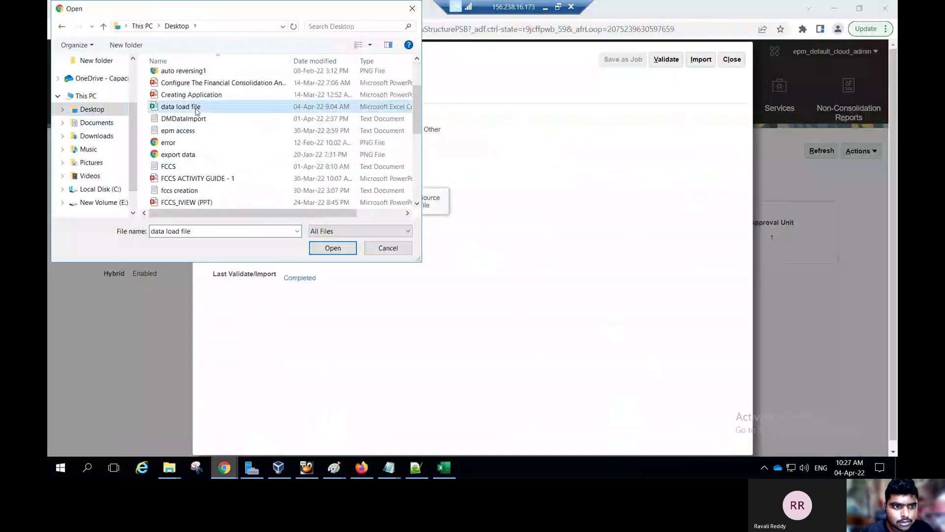
pyautogui.click(315, 250)
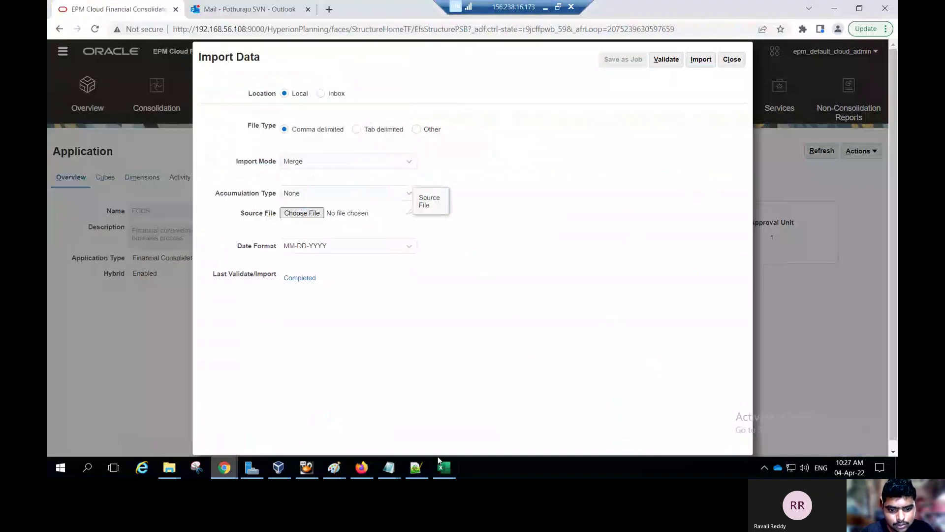
# Switch to Excel and close the data load file workbook.
pyautogui.click(444, 467)
pyautogui.click(885, 9)
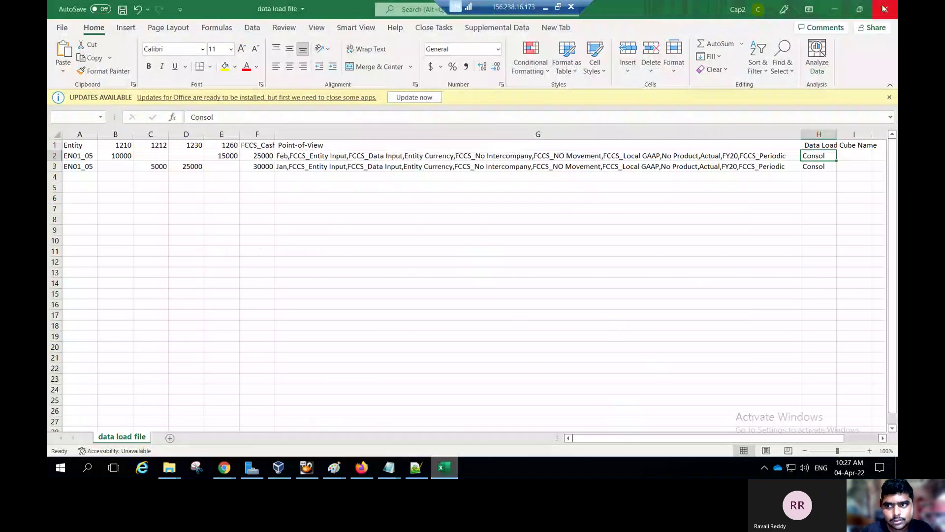
pyautogui.click(466, 260)
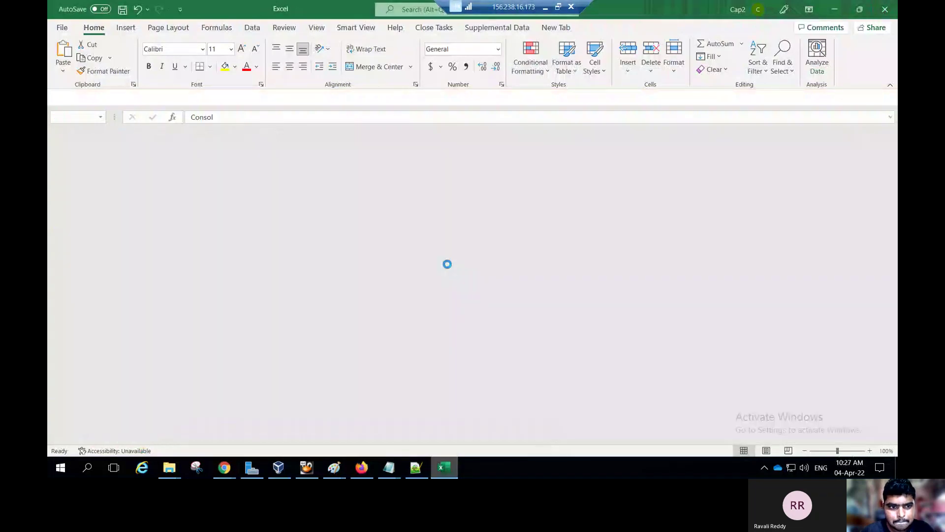
# Validate and import data load file.csv with the current Import Data settings, and close the import windows.
pyautogui.click(672, 65)
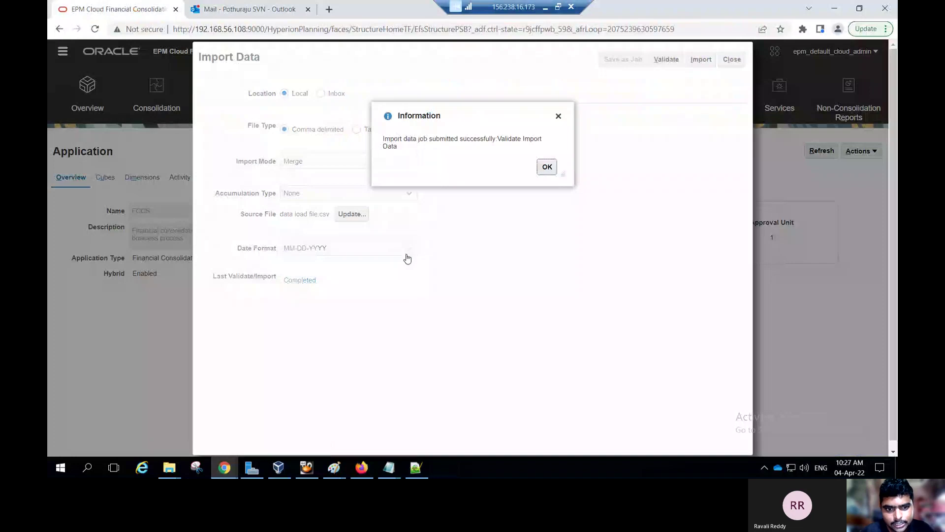
pyautogui.click(548, 168)
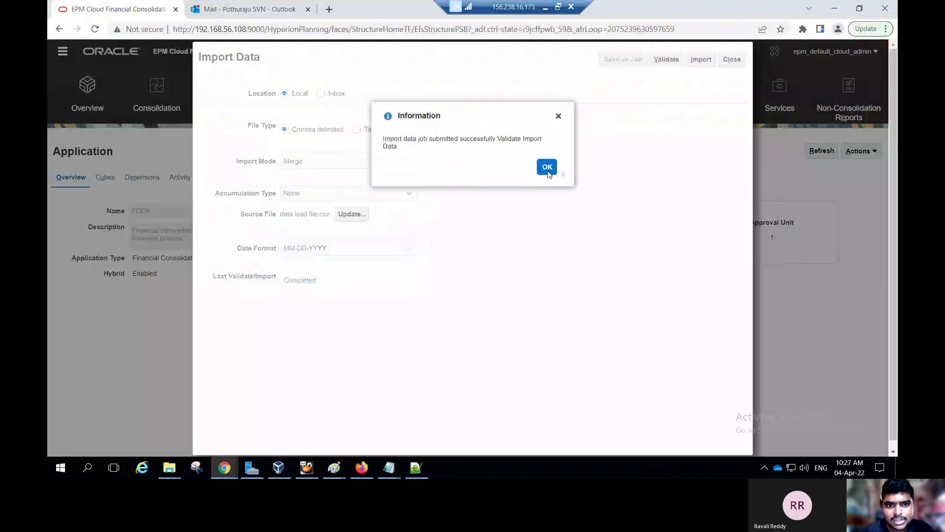
pyautogui.click(700, 61)
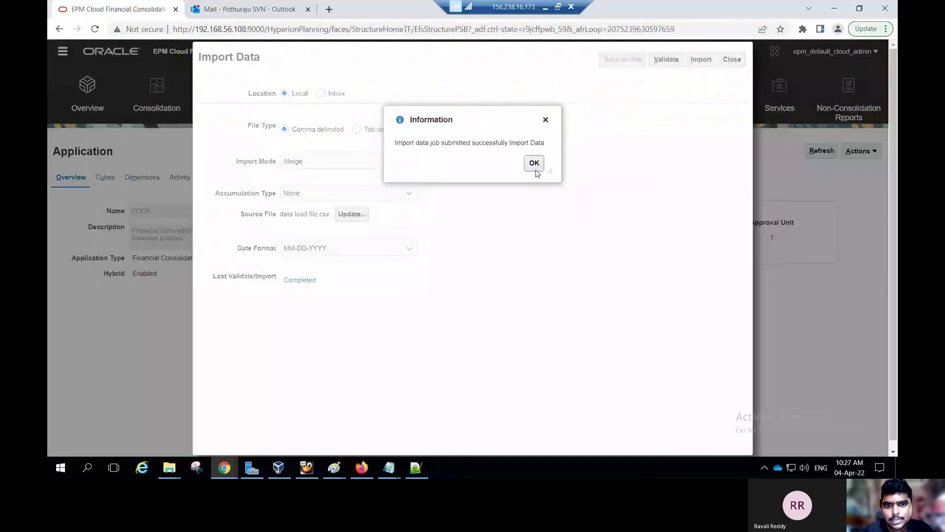
pyautogui.click(533, 164)
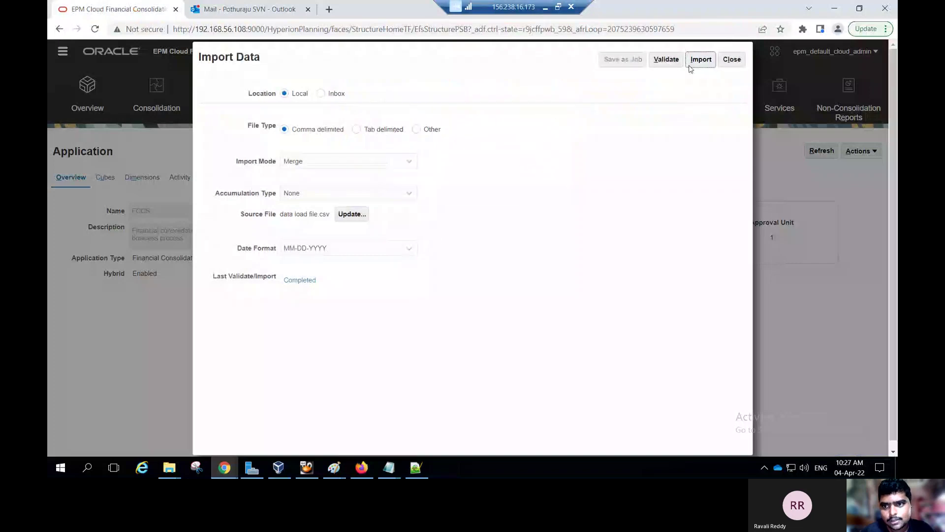
pyautogui.click(732, 62)
pyautogui.click(732, 65)
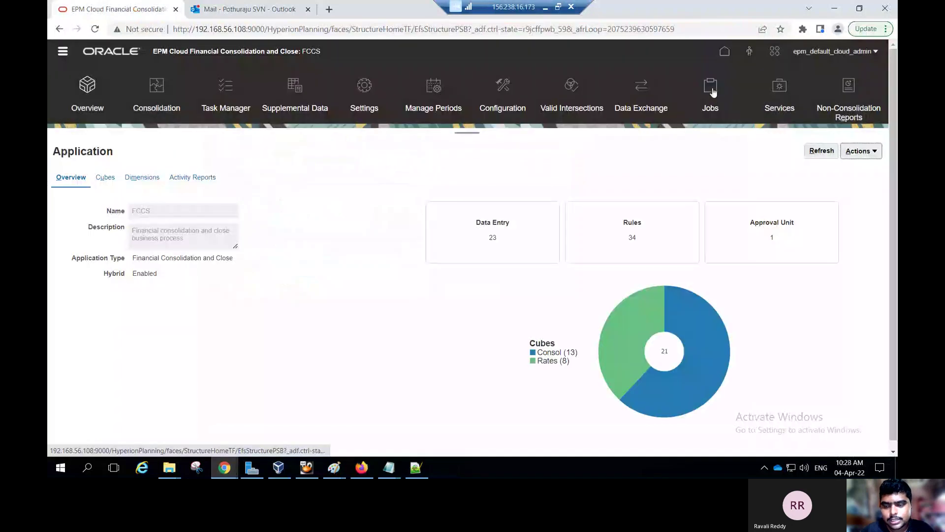
# Open Jobs and refresh the recent activity to check the status of the data import.
pyautogui.click(713, 93)
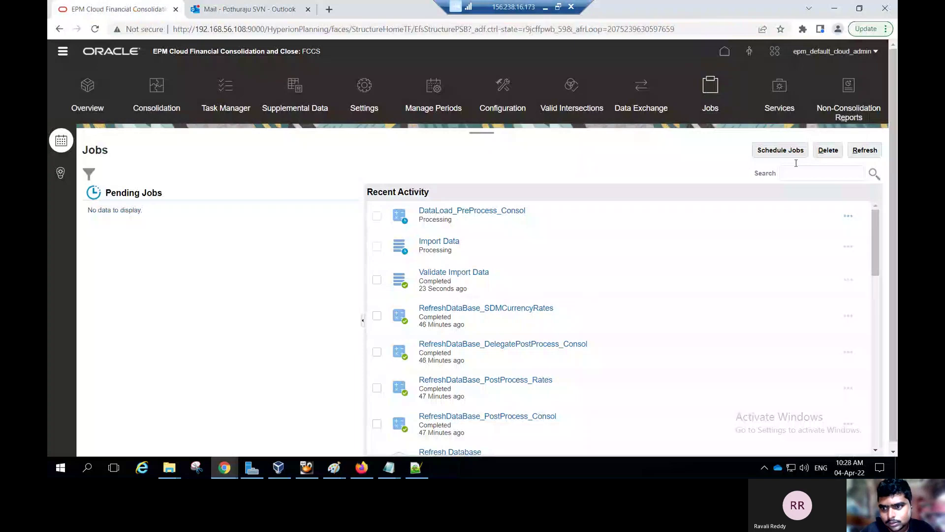
pyautogui.click(864, 153)
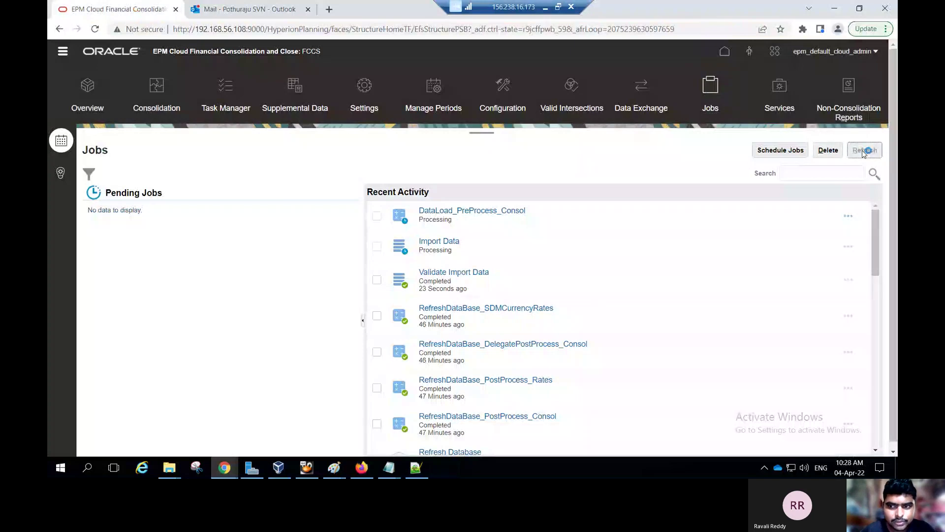
pyautogui.click(865, 151)
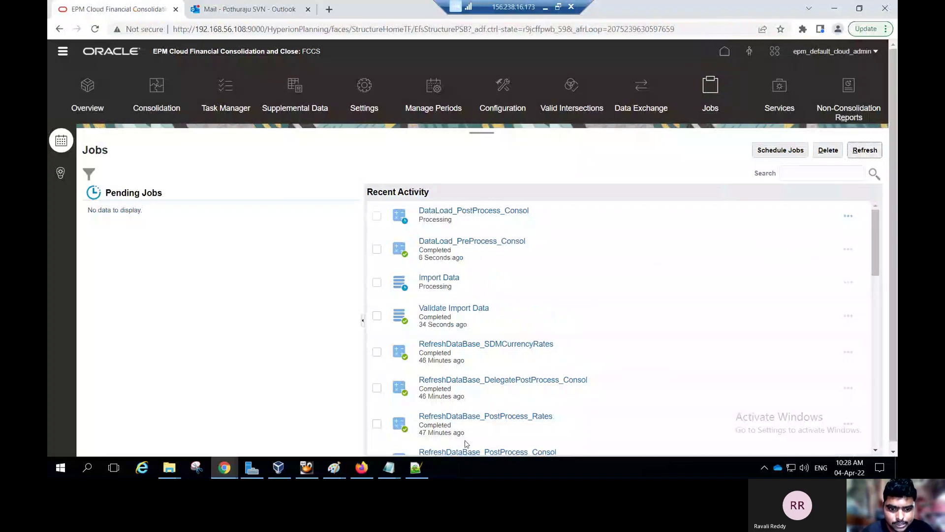
# Switch to the practice guide in Firefox and advance to pages 82-83 to read Practice 9-2, Copying and Clearing Data.
pyautogui.click(362, 467)
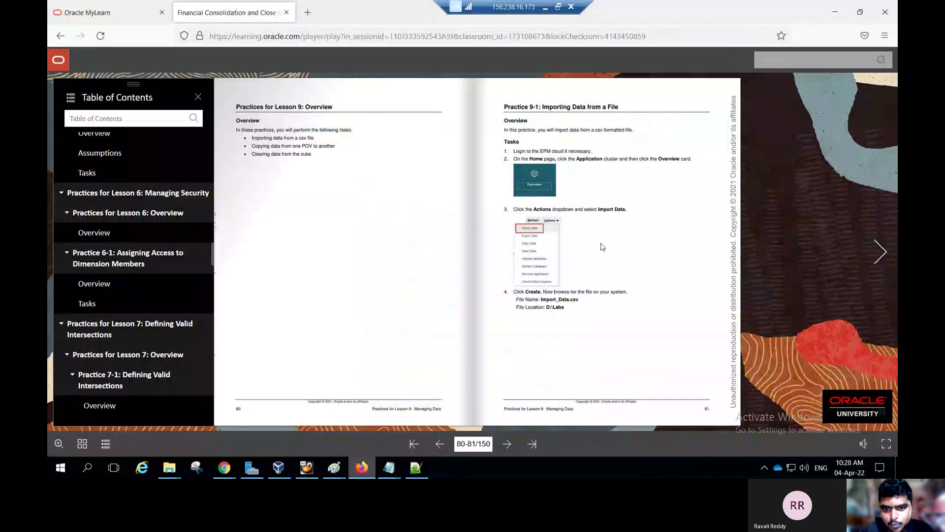
pyautogui.click(880, 253)
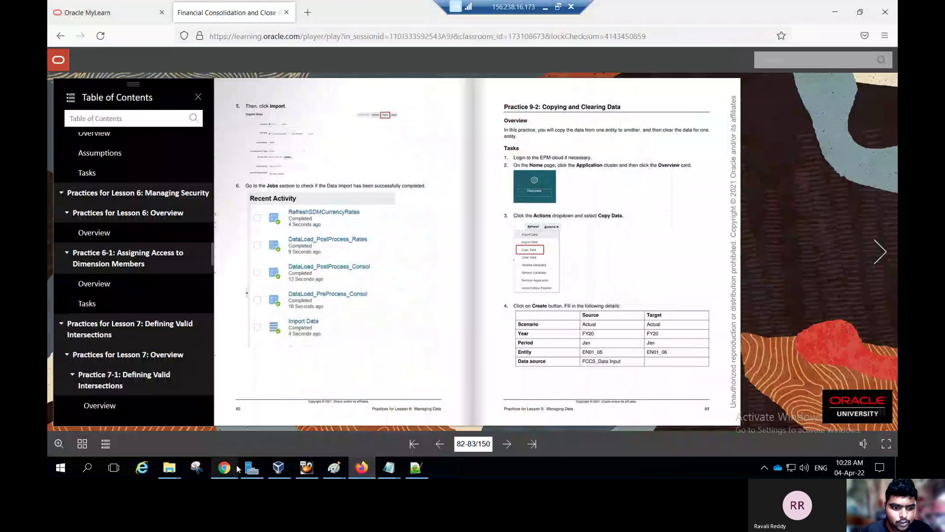
pyautogui.moveTo(228, 472)
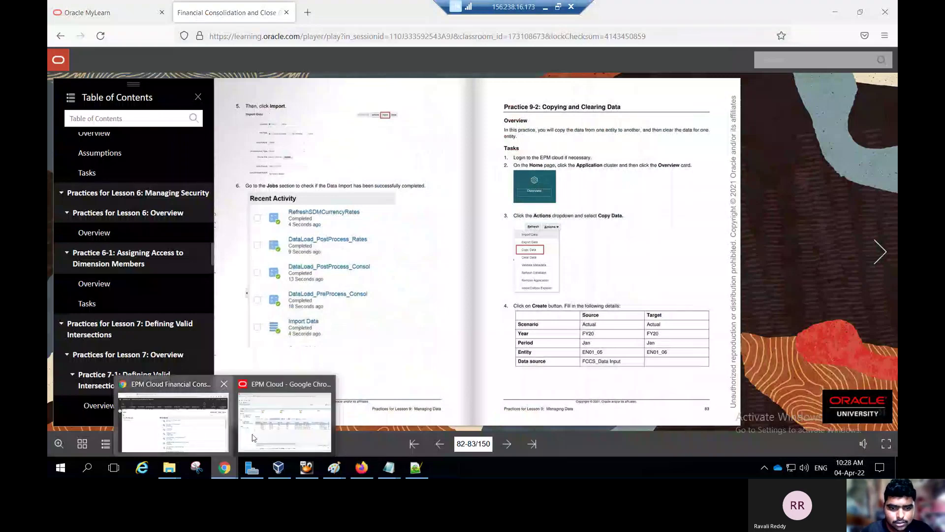
# Switch to FCCS in Chrome and refresh the recent job activity to check the Import Data job, then return to the practice guide in Firefox.
pyautogui.click(253, 437)
pyautogui.click(856, 153)
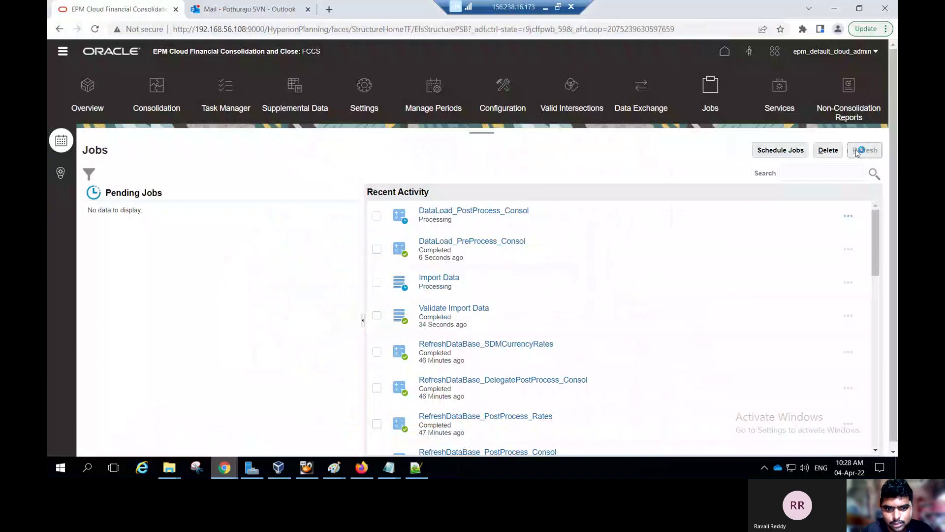
pyautogui.click(857, 153)
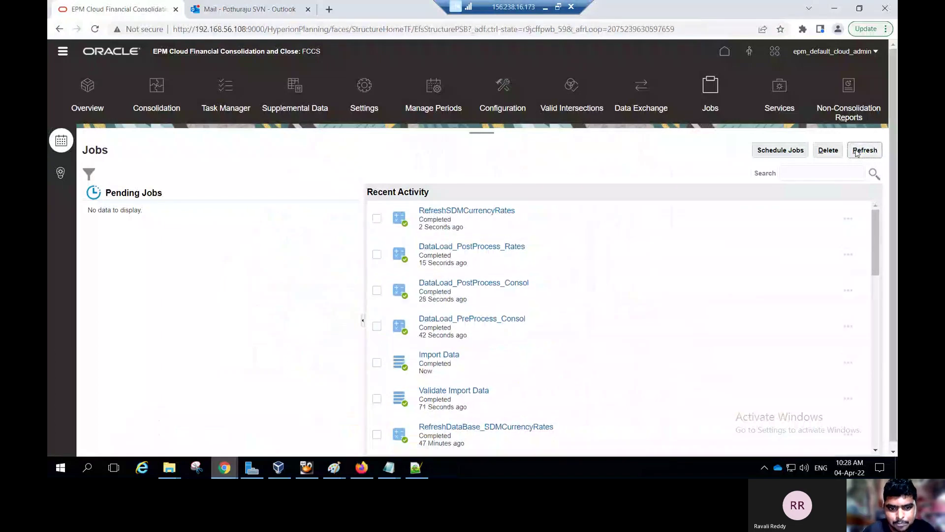
pyautogui.scroll(-1, 443, 377)
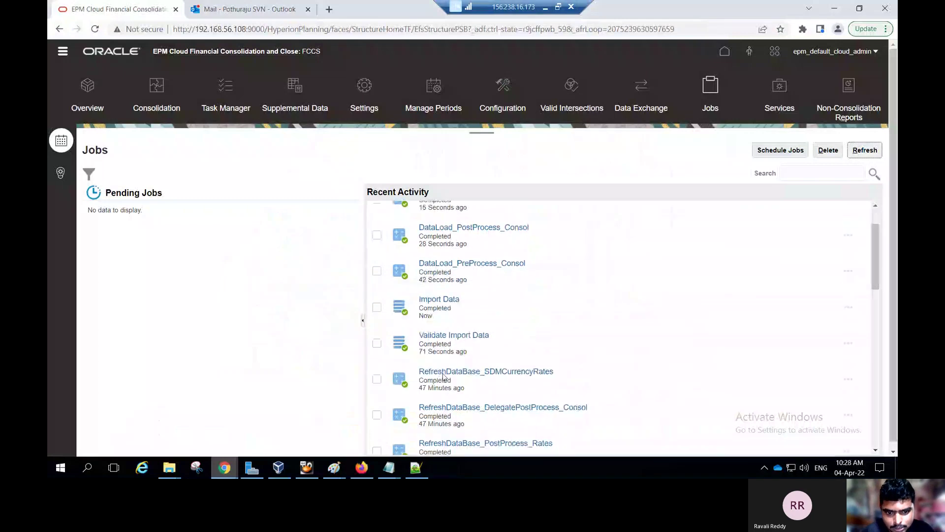
pyautogui.scroll(-1, 443, 377)
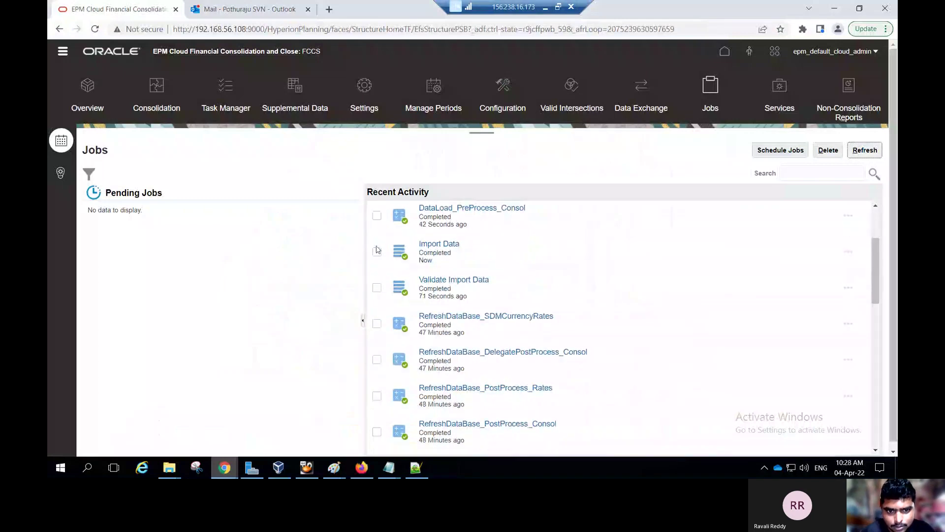
pyautogui.moveTo(543, 238); pyautogui.dragTo(551, 259)
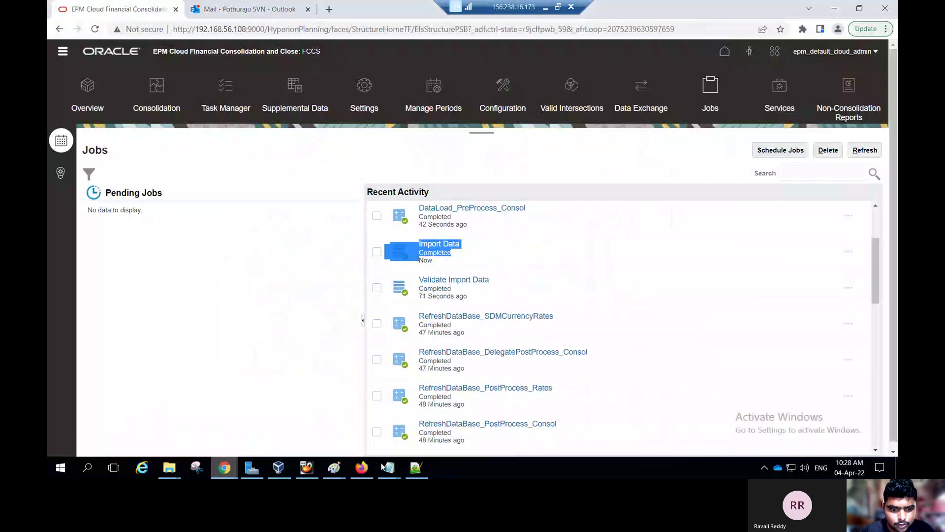
pyautogui.click(362, 468)
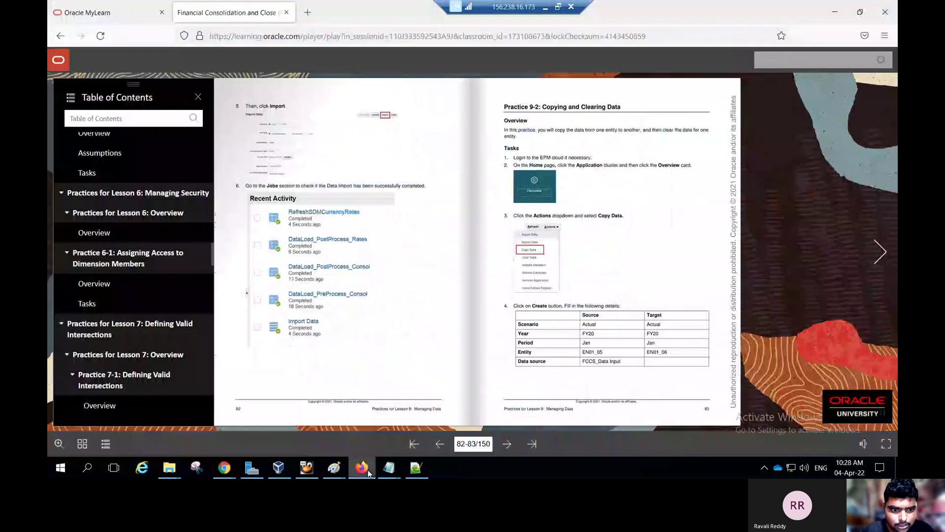
# Review the Recent Activity jobs in the EPM Cloud browser window and return to the practice guide in Firefox.
pyautogui.click(225, 468)
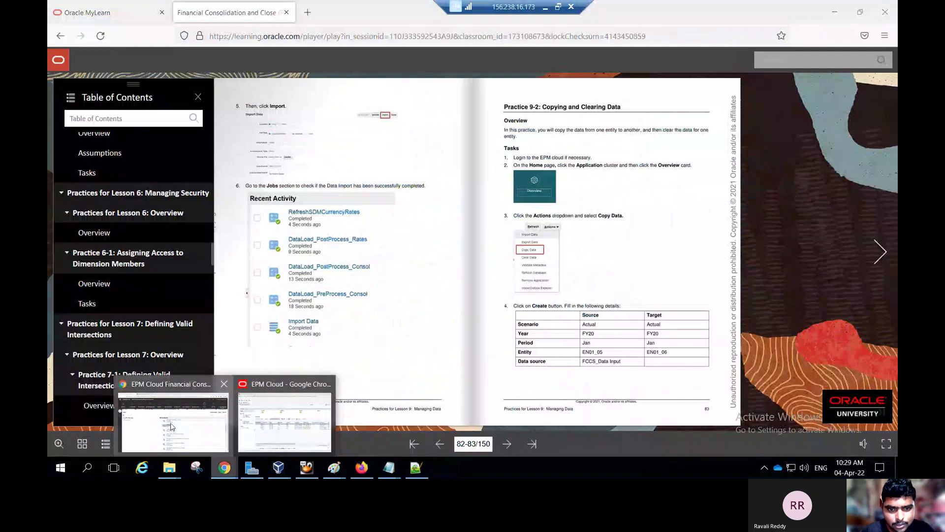
pyautogui.click(174, 426)
pyautogui.scroll(1, 493, 302)
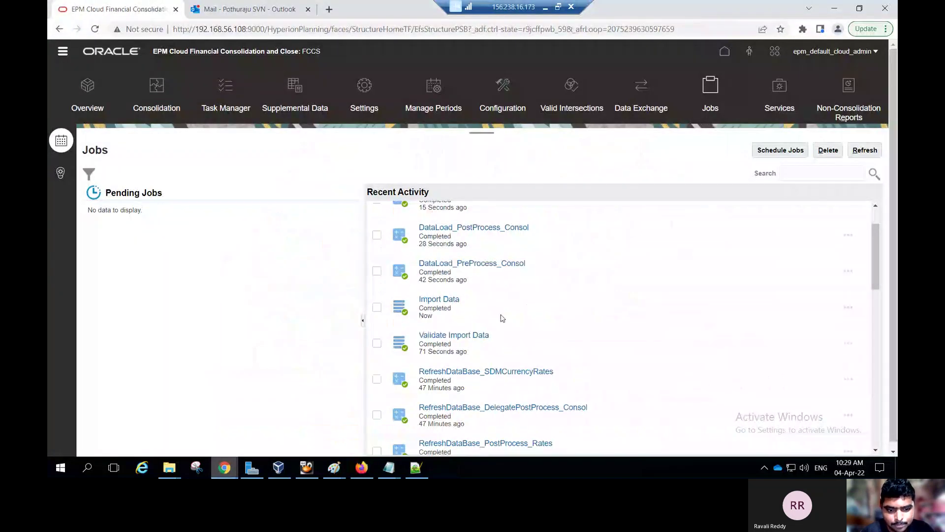
pyautogui.moveTo(364, 467)
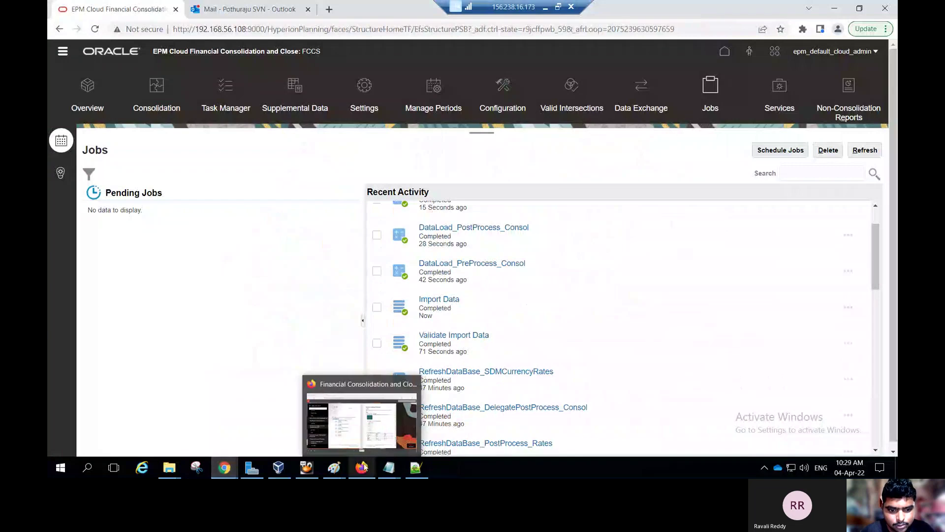
pyautogui.click(400, 418)
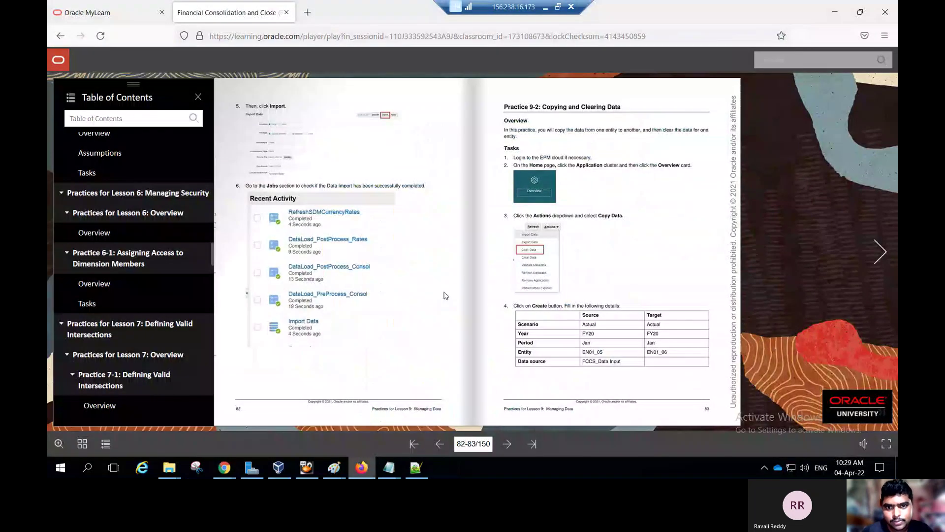
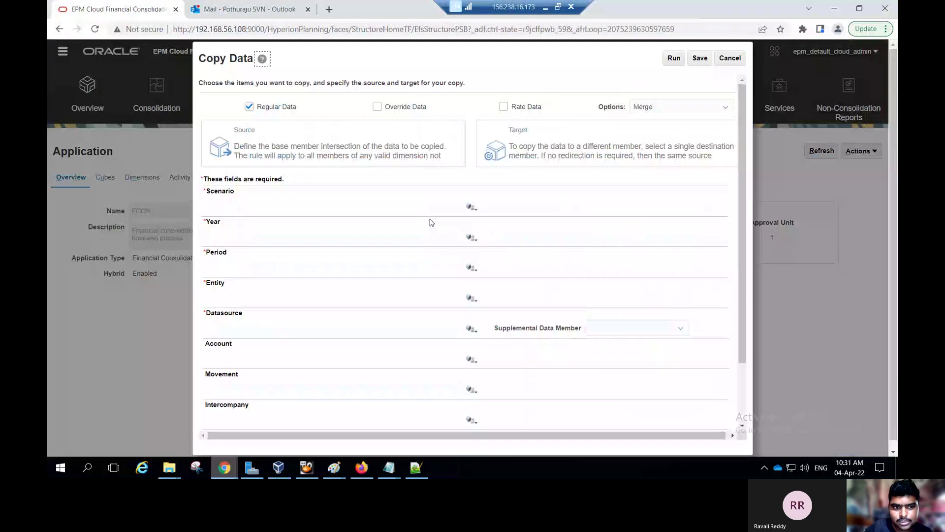
# Select Actual as the scenario and FY20 as the year for the data copy.
pyautogui.click(472, 207)
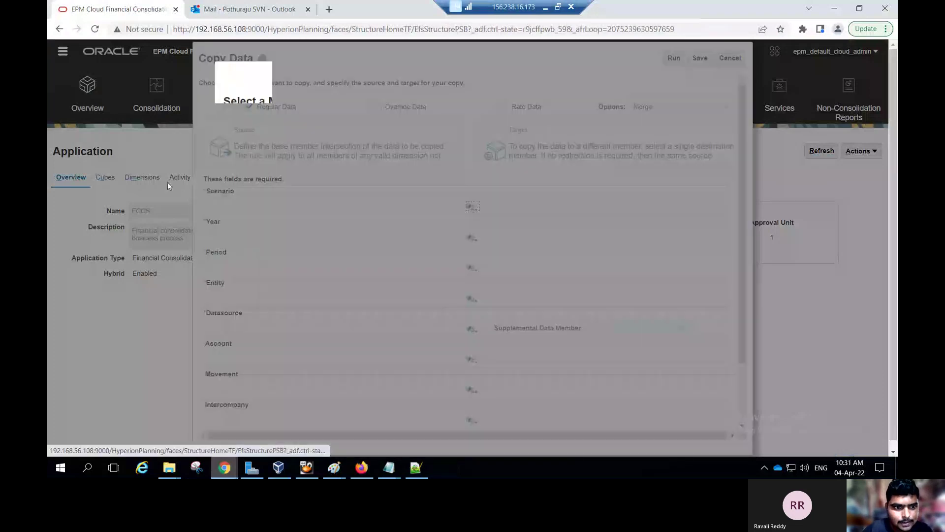
pyautogui.click(250, 201)
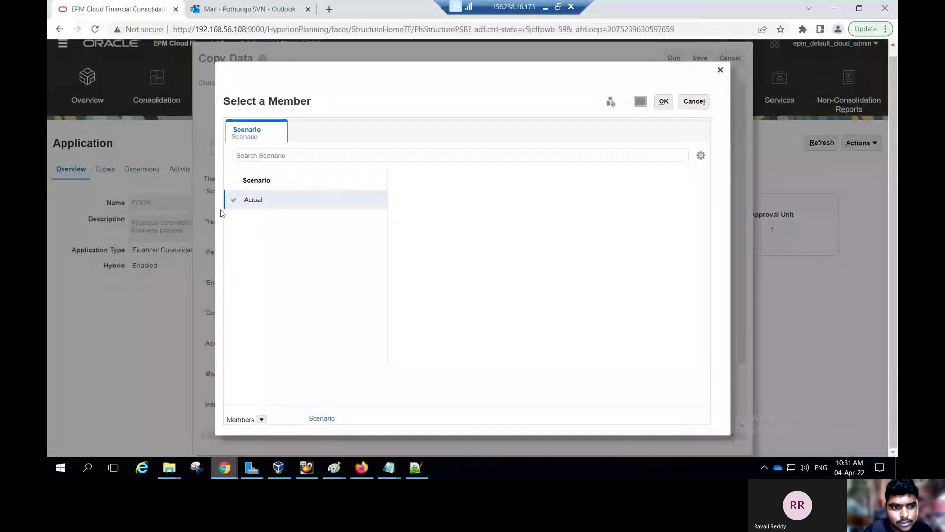
pyautogui.click(255, 200)
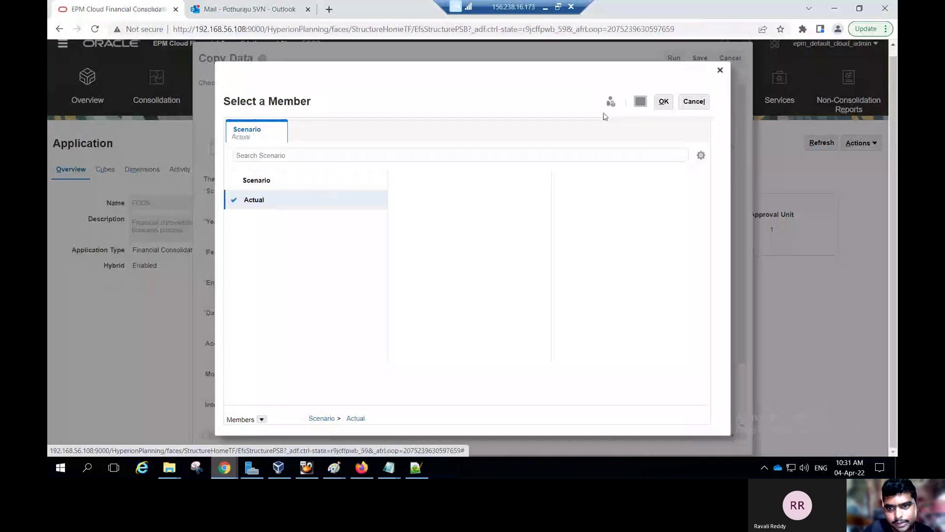
pyautogui.click(663, 101)
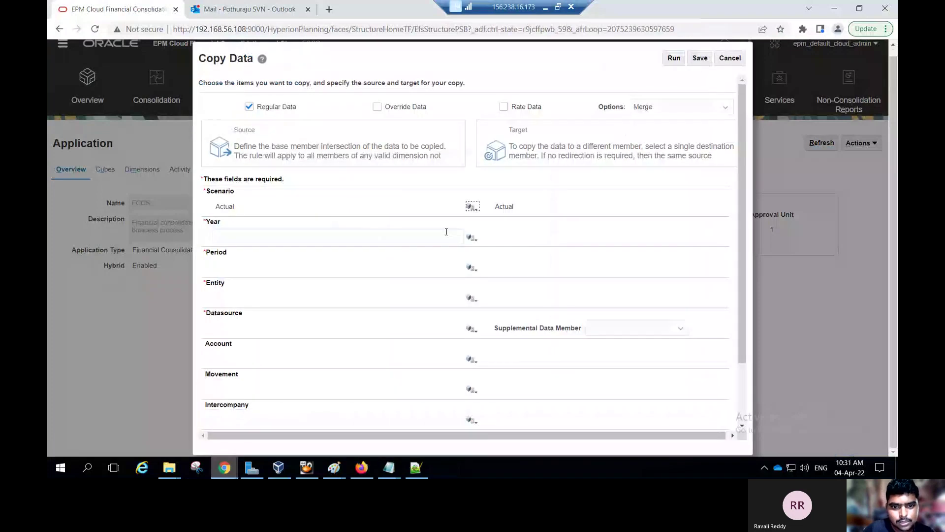
pyautogui.click(471, 237)
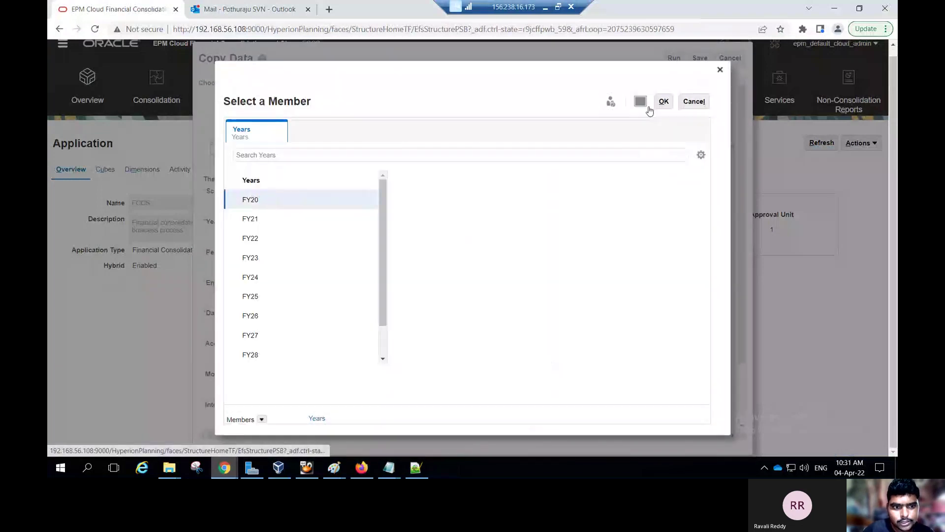
pyautogui.click(266, 198)
pyautogui.click(664, 101)
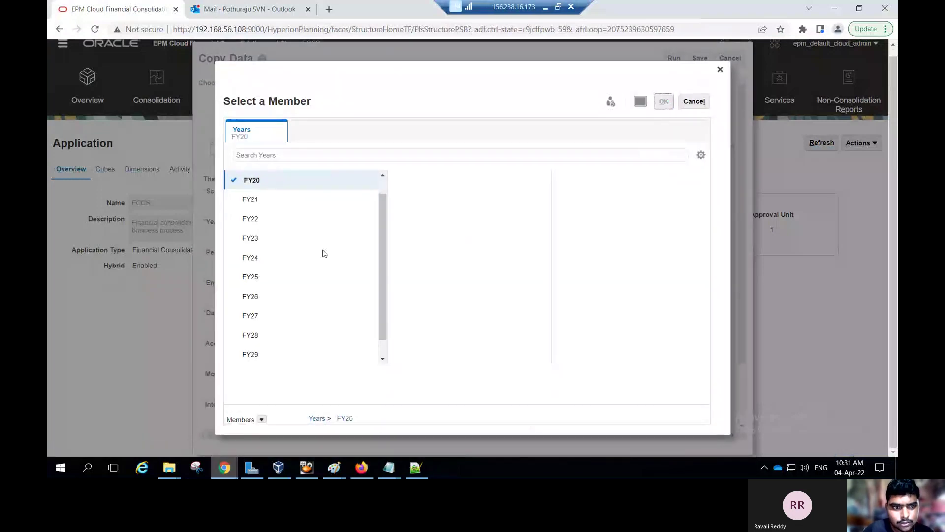
# Find the Jan member and select it as the period for the data copy.
pyautogui.press('Tab')
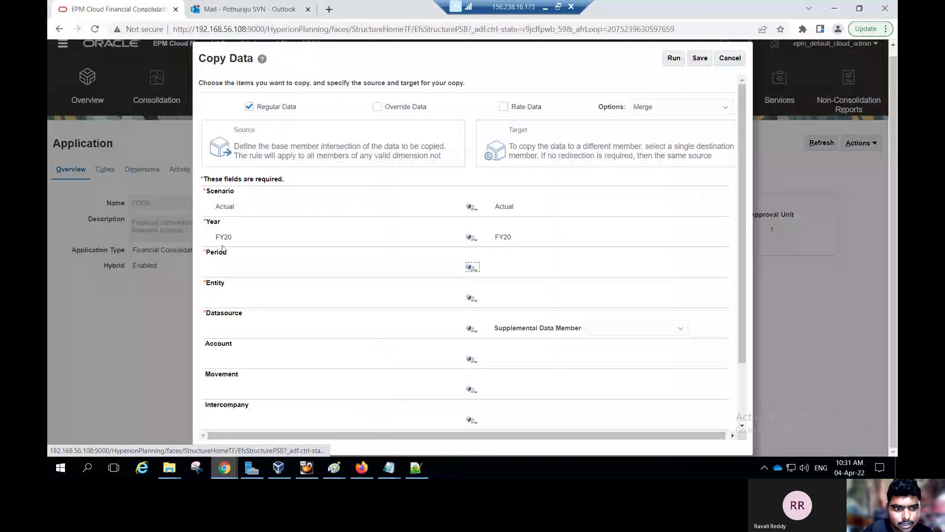
pyautogui.press('Return')
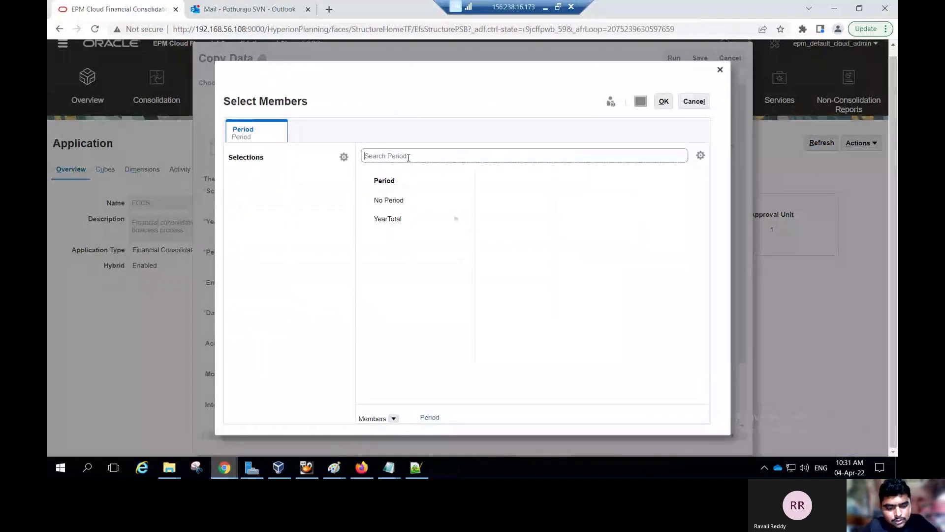
pyautogui.write('JAN')
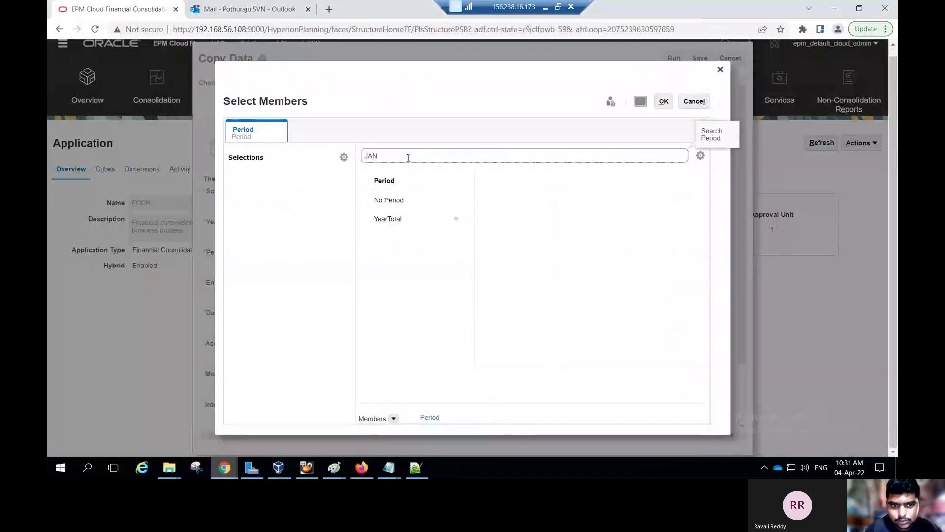
pyautogui.press('Return')
pyautogui.click(378, 204)
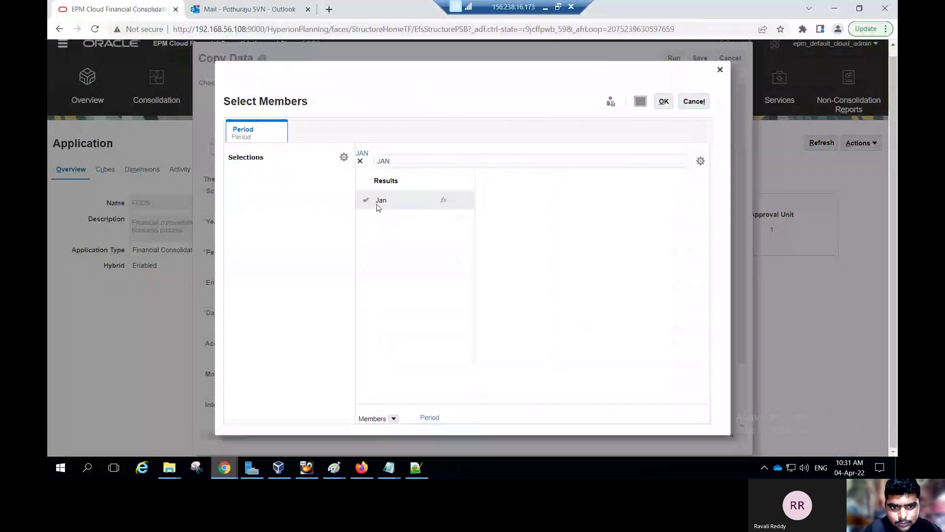
pyautogui.click(664, 101)
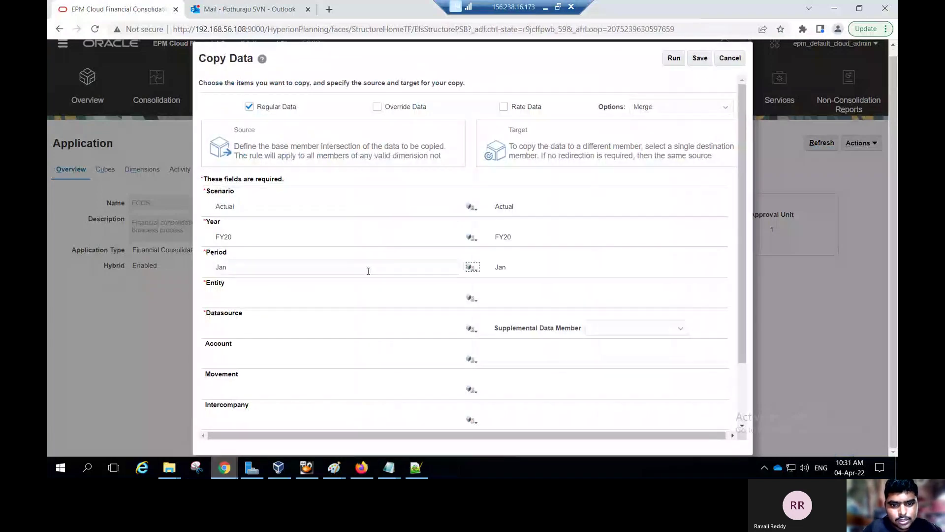
# Set the source entity to EN01_05 and the target entity to EN01_06.
pyautogui.click(470, 300)
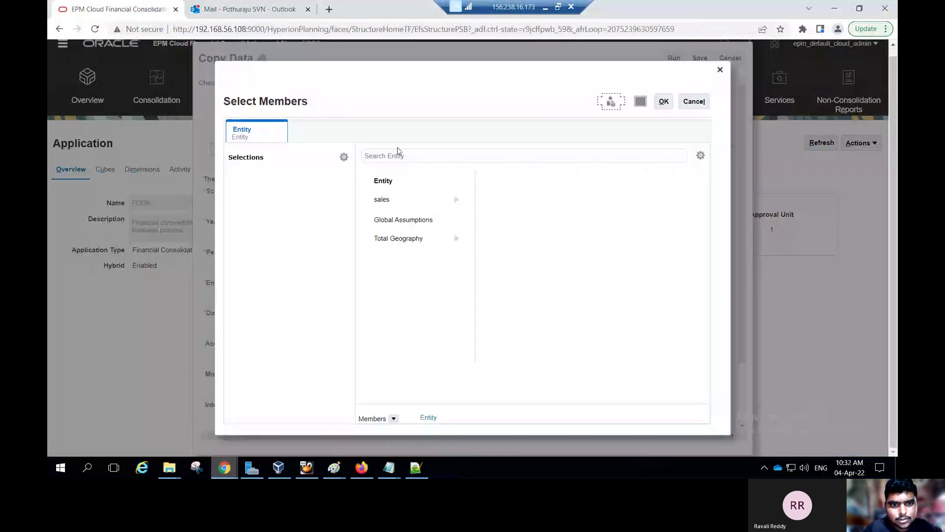
pyautogui.click(389, 153)
pyautogui.write('EN')
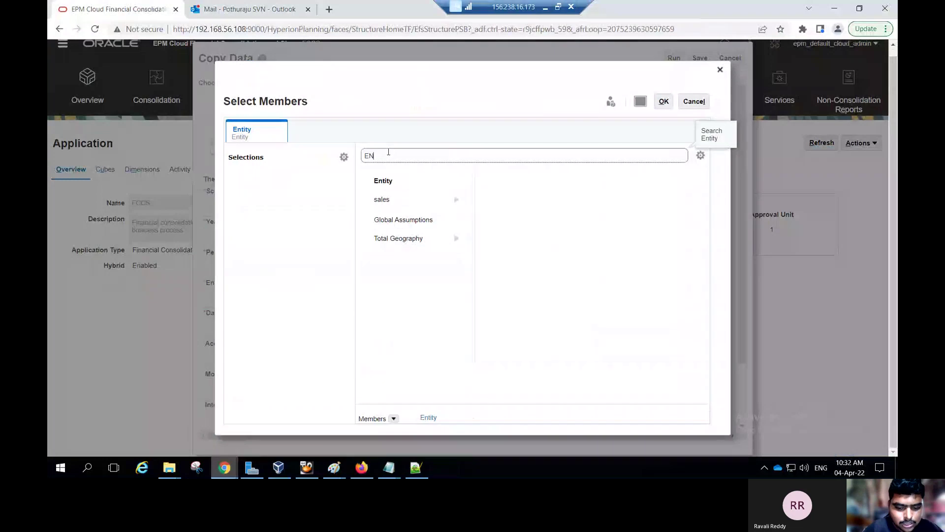
pyautogui.write('01')
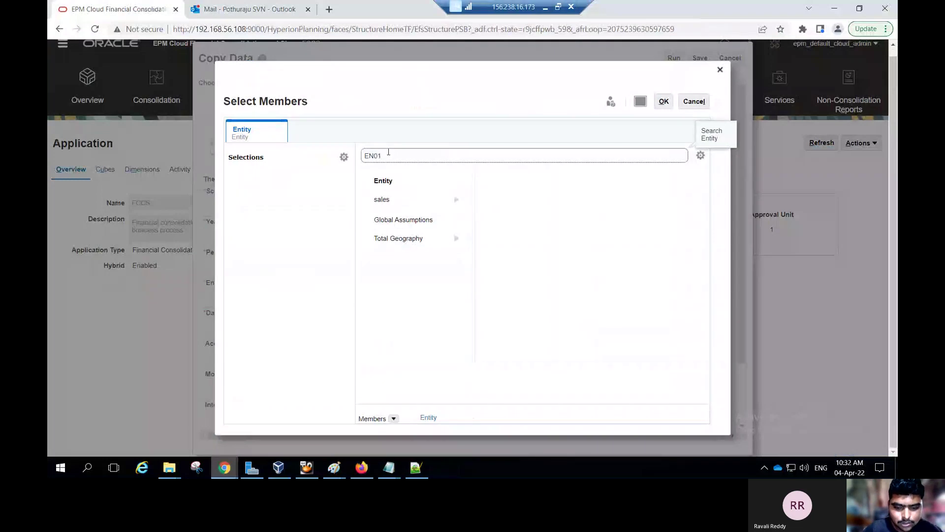
pyautogui.write('-')
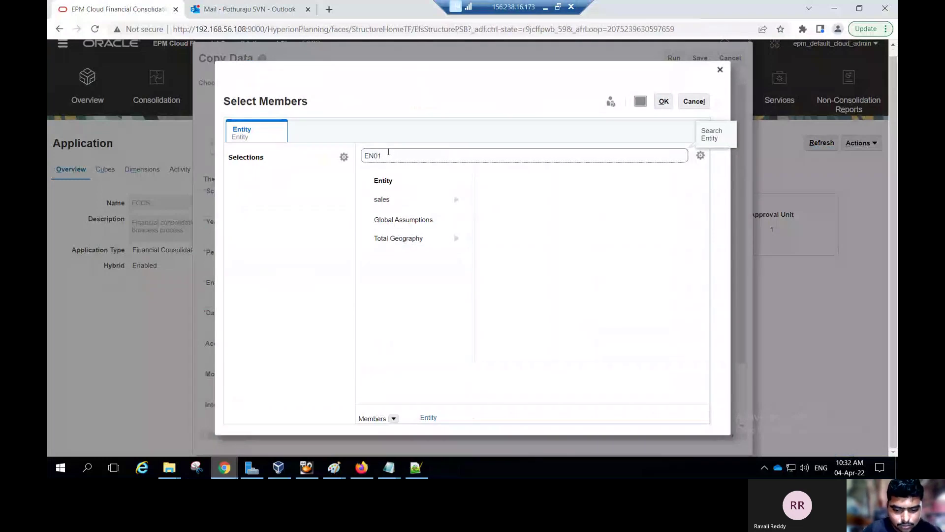
pyautogui.write('_05')
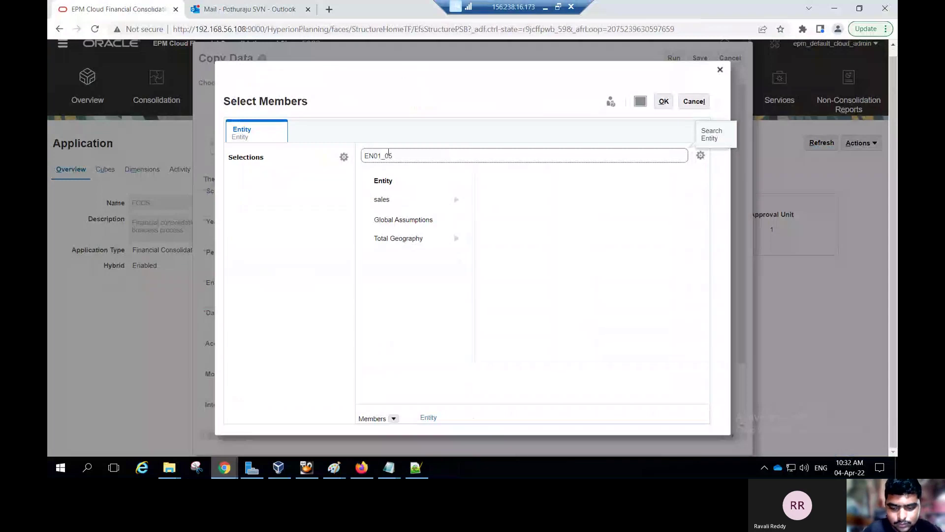
pyautogui.press('Return')
pyautogui.doubleClick(406, 205)
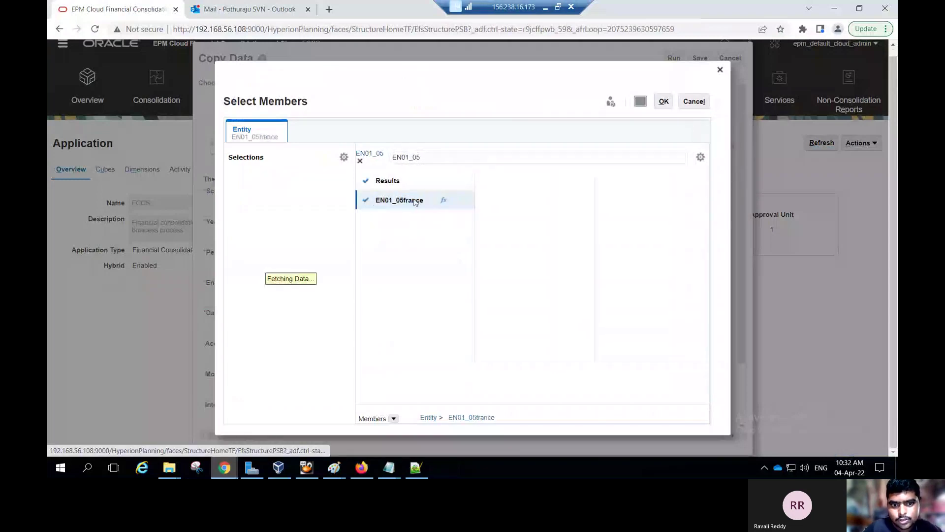
pyautogui.click(664, 101)
pyautogui.click(536, 297)
pyautogui.press('BackSpace')
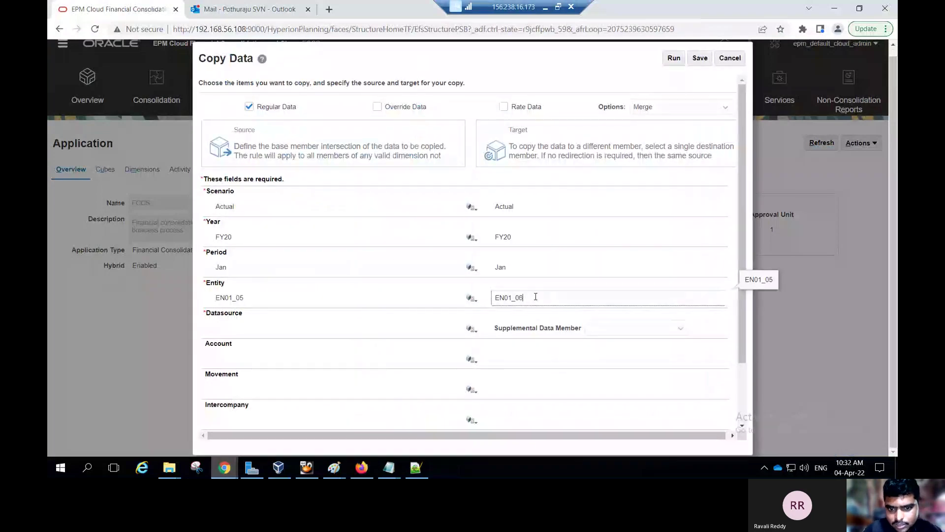
# Search the data source members for "data input" and select Data Input as the copy's data source.
pyautogui.click(470, 331)
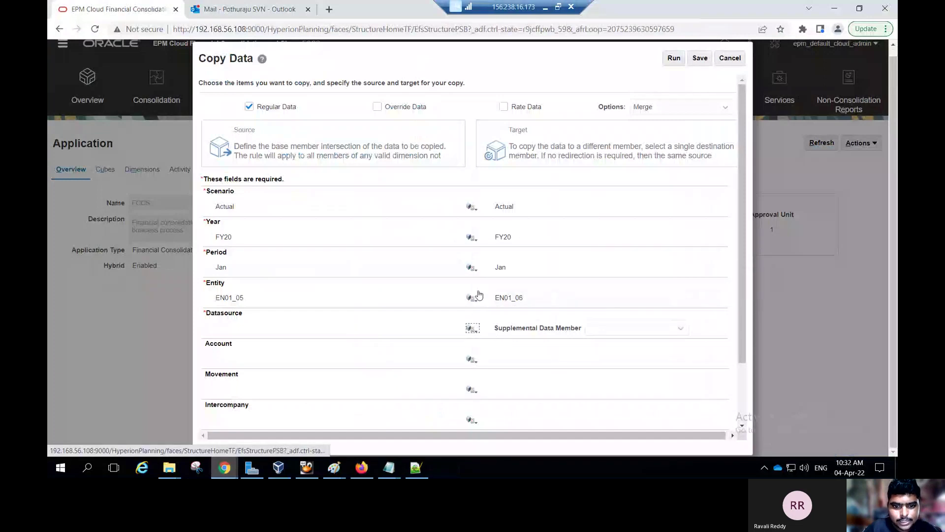
pyautogui.click(390, 156)
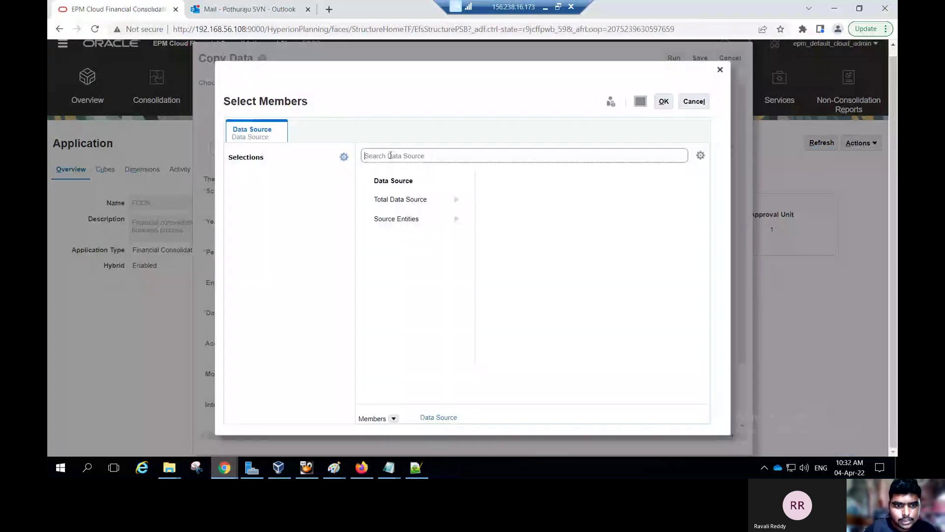
pyautogui.write('data input')
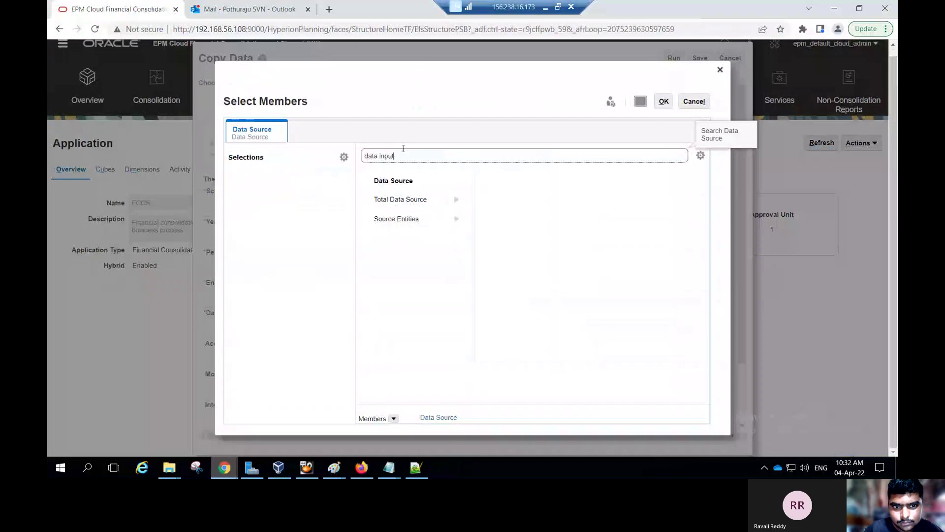
pyautogui.press('Return')
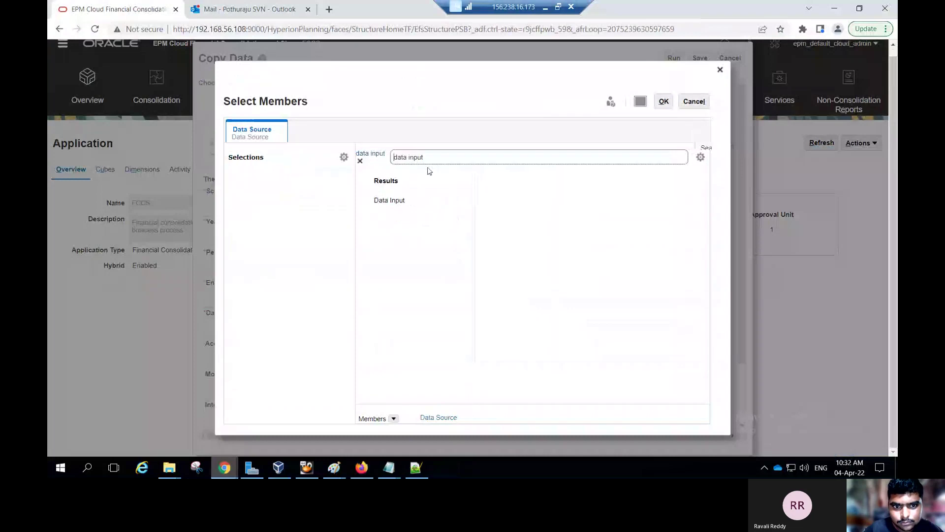
pyautogui.click(394, 201)
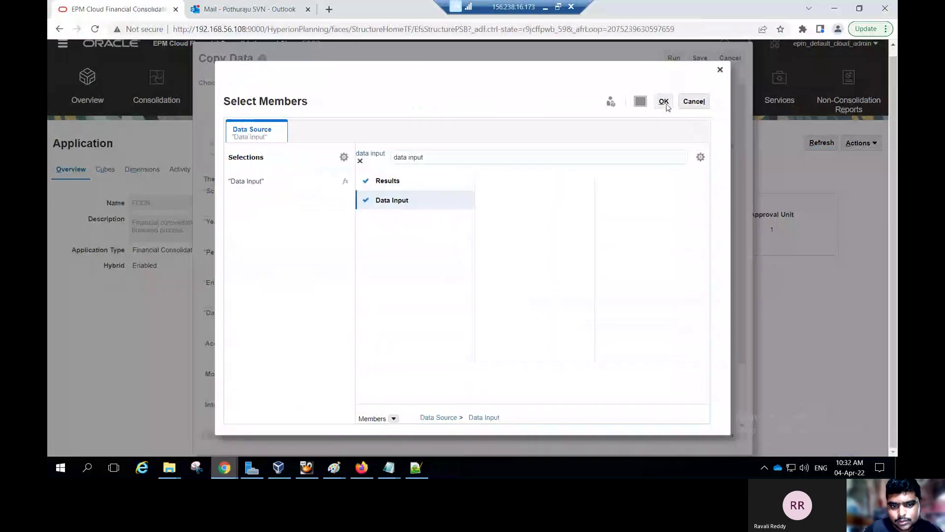
pyautogui.click(663, 101)
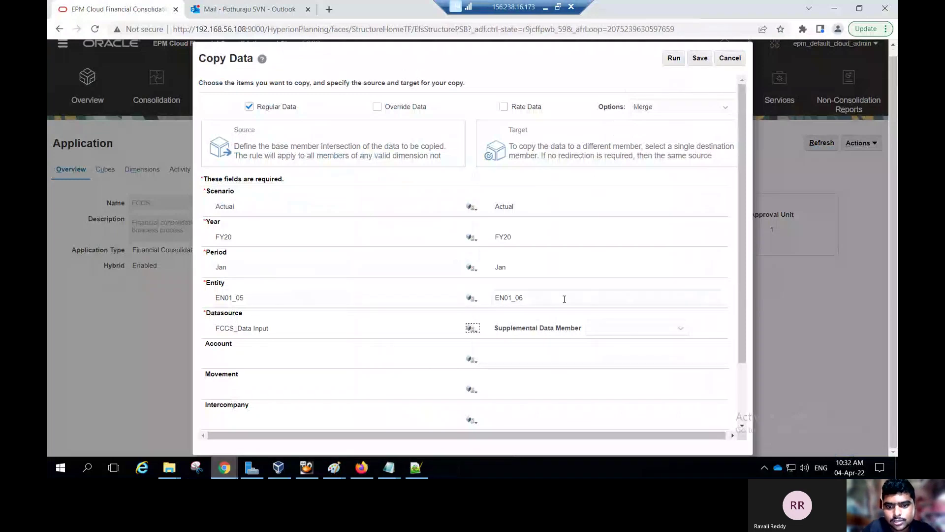
# Run the data copy without saving a copy profile and close the Copy Data form.
pyautogui.click(700, 59)
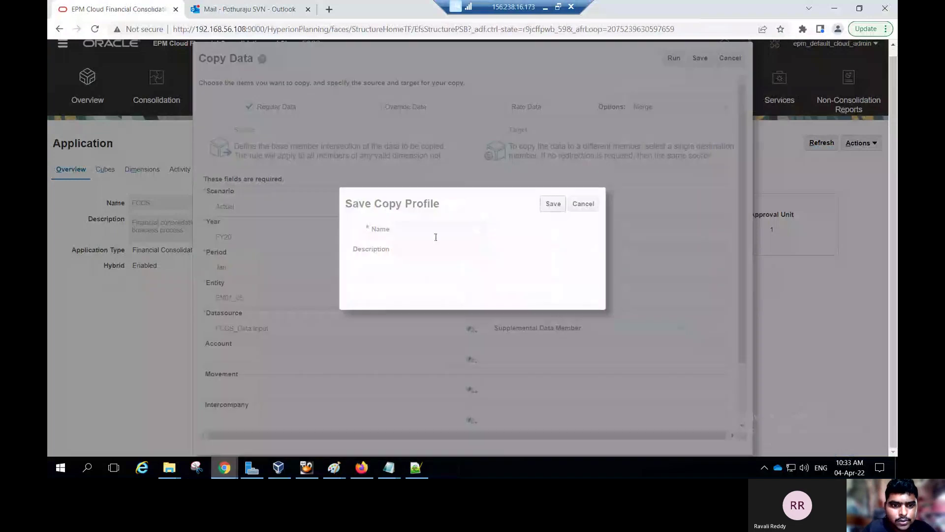
pyautogui.click(582, 205)
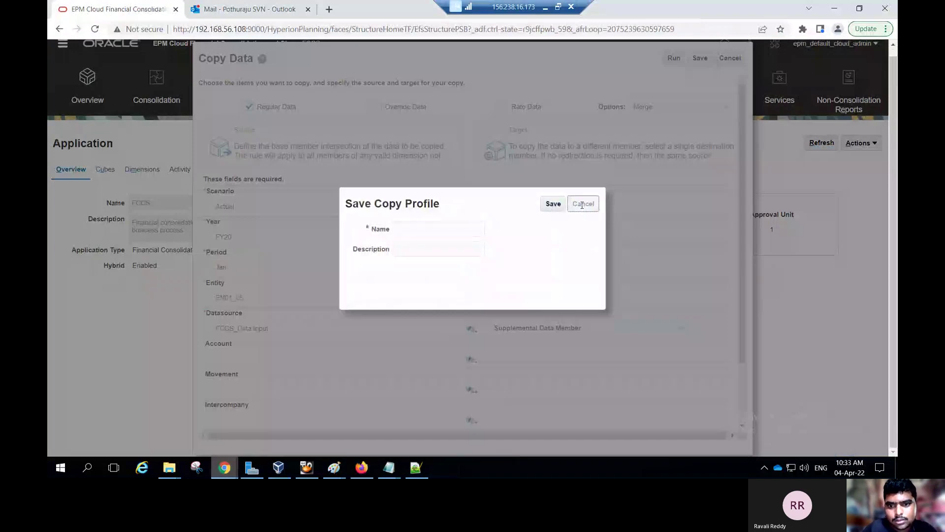
pyautogui.click(675, 61)
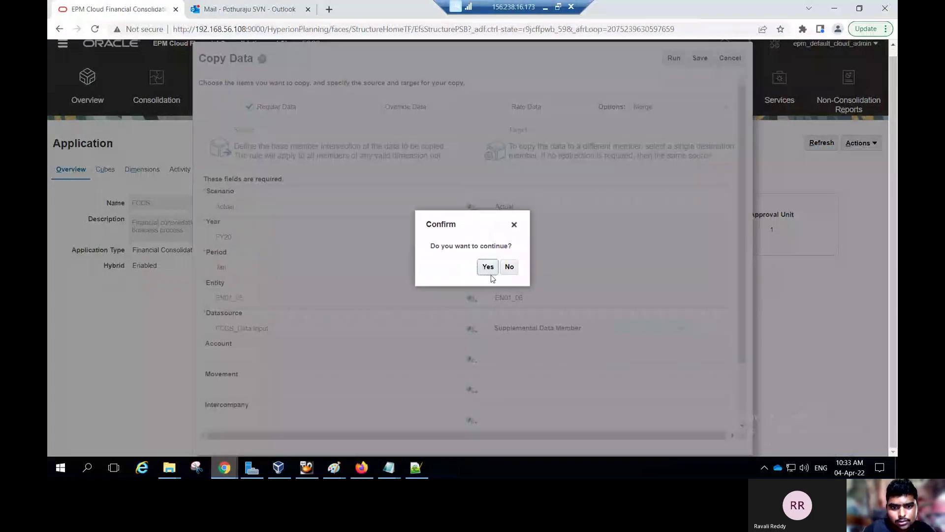
pyautogui.click(488, 267)
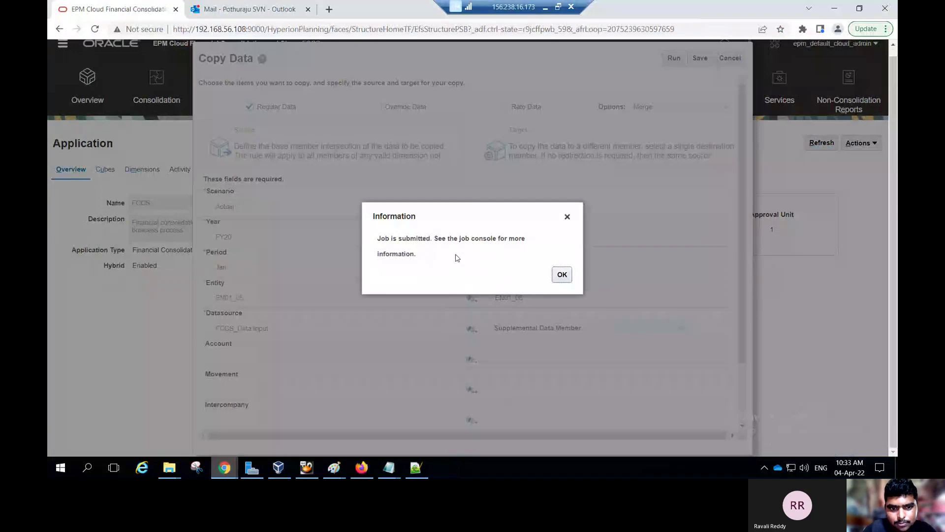
pyautogui.click(563, 276)
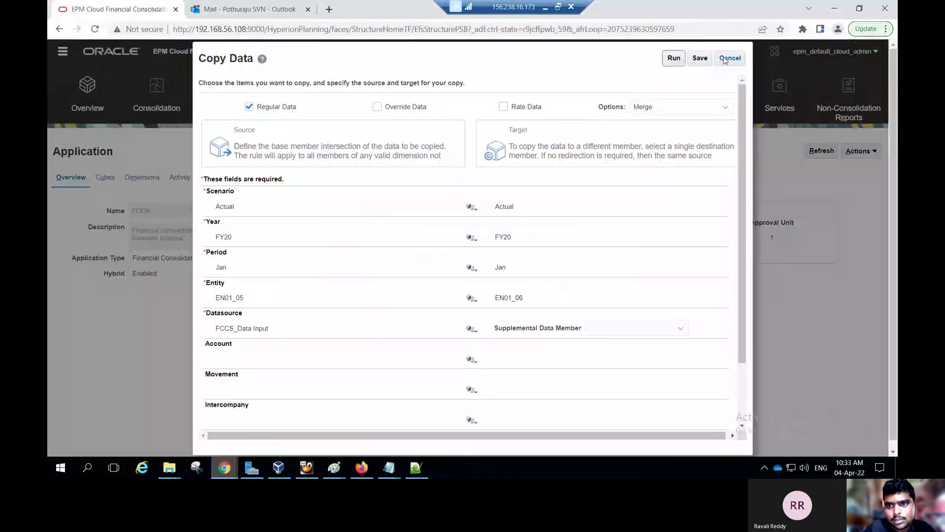
pyautogui.click(730, 60)
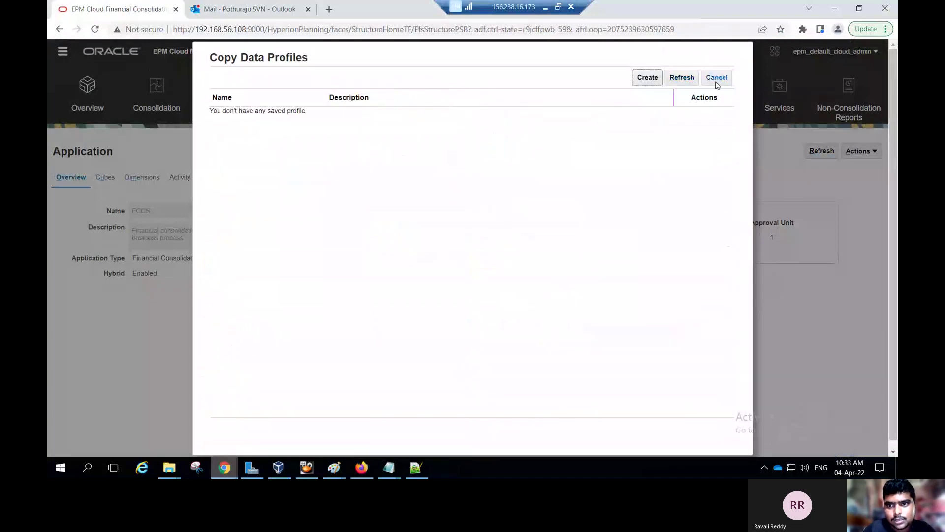
# Close the copy profiles list and check the Copy Data job in Jobs against pages 84-85 of the practice guide in Firefox.
pyautogui.click(708, 81)
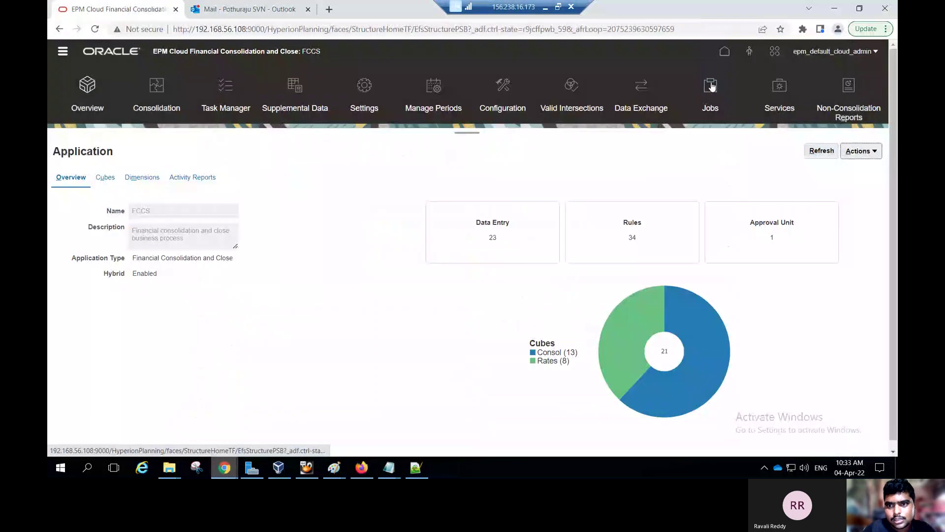
pyautogui.click(711, 86)
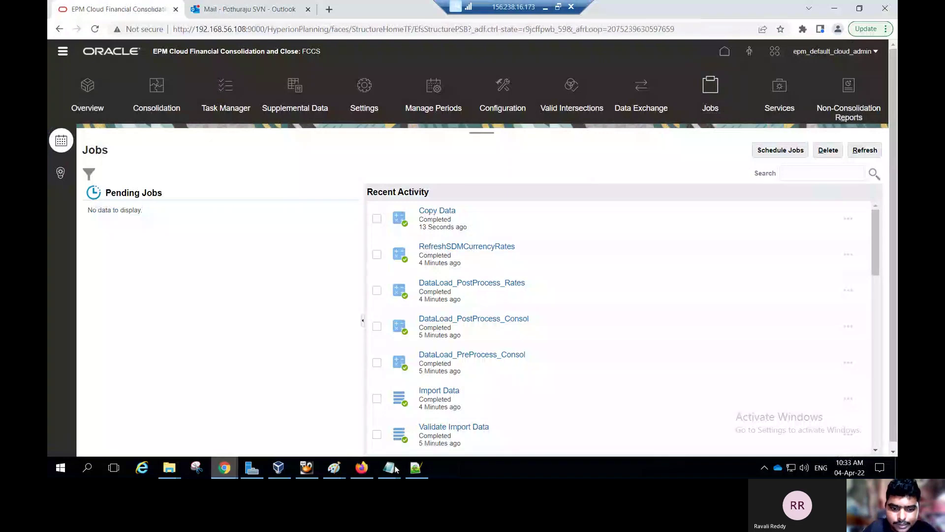
pyautogui.moveTo(362, 467)
pyautogui.click(384, 431)
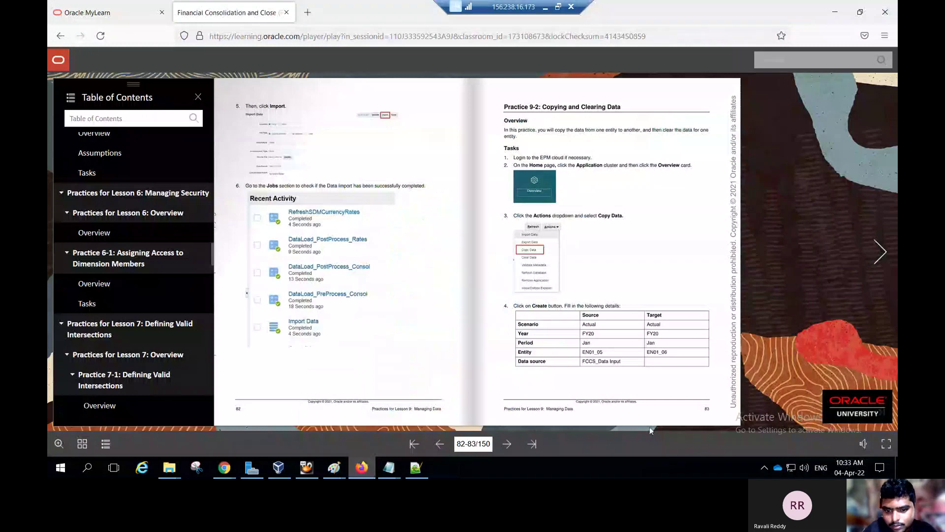
pyautogui.click(507, 444)
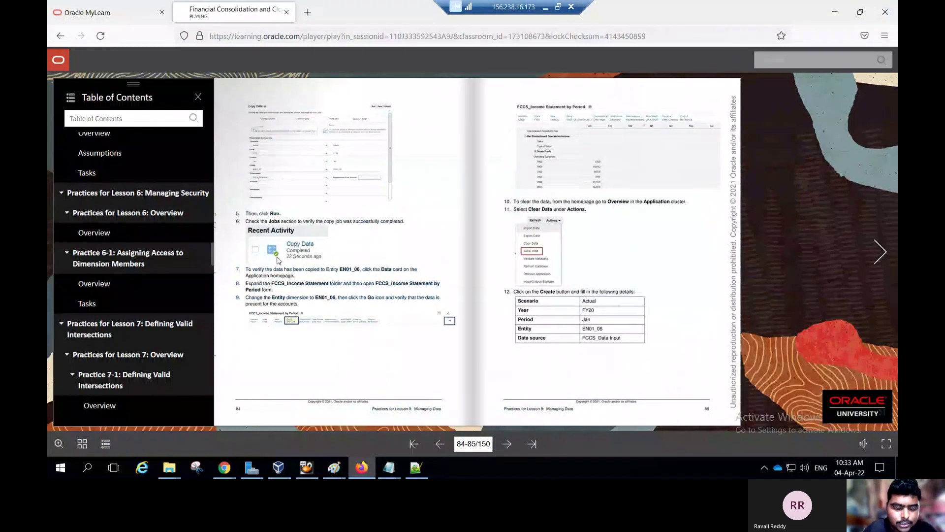
pyautogui.moveTo(225, 472)
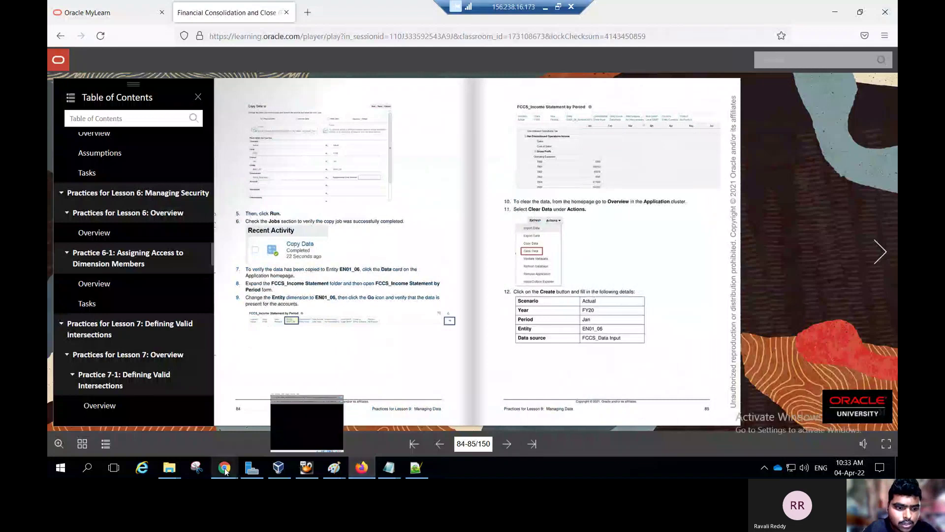
pyautogui.click(213, 434)
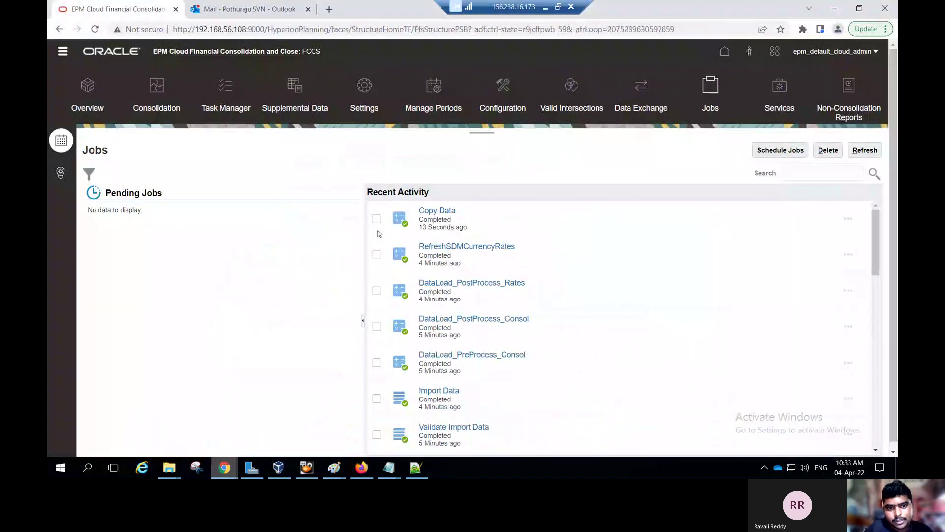
# Read the practice guide's Clear Data instructions through page 86, and start a new clear data profile for the application in Chrome.
pyautogui.click(363, 467)
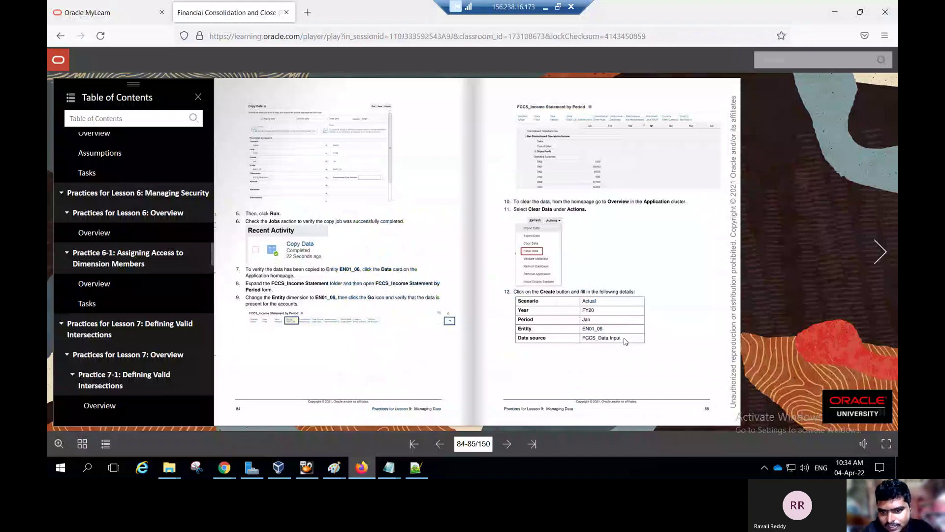
pyautogui.click(508, 444)
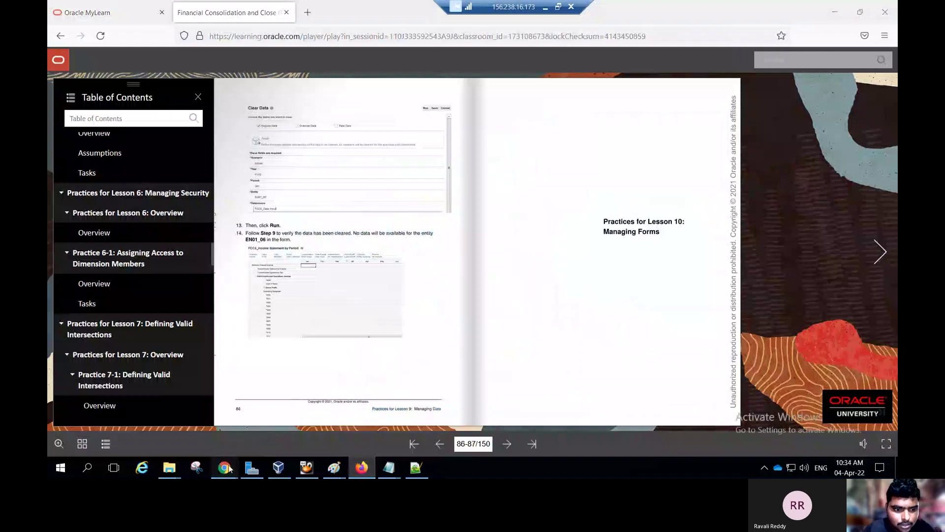
pyautogui.moveTo(229, 468)
pyautogui.click(185, 431)
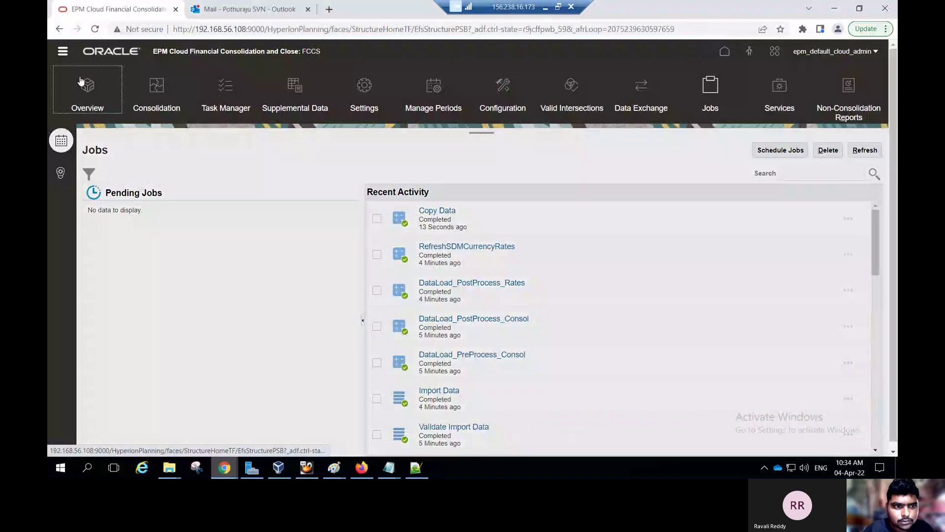
pyautogui.click(82, 88)
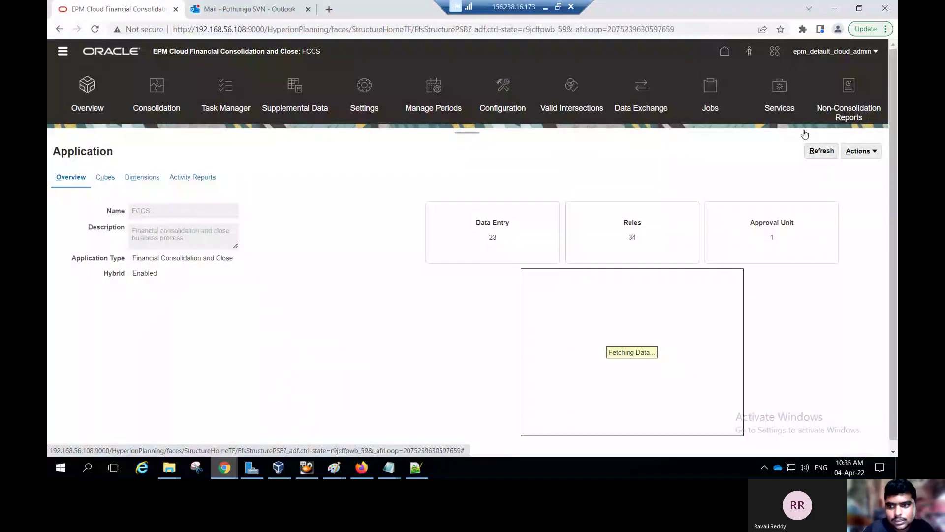
pyautogui.click(869, 151)
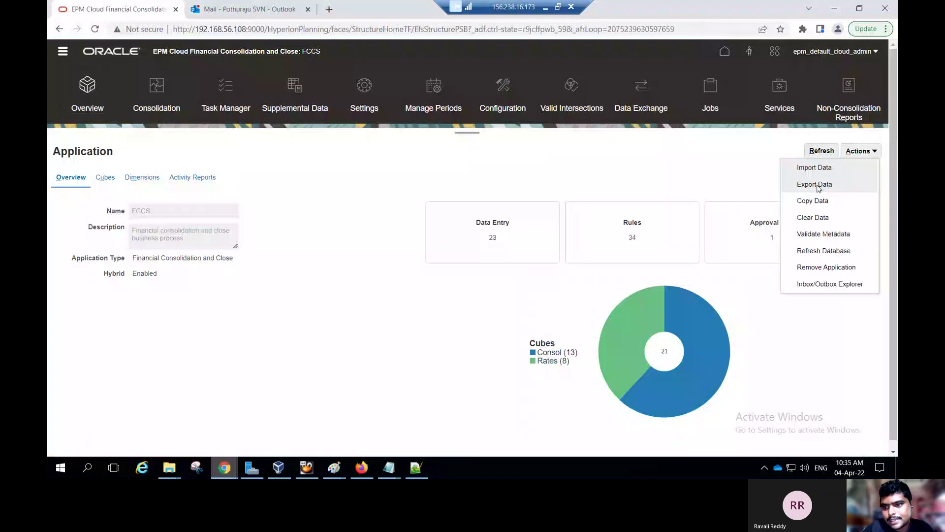
pyautogui.click(814, 218)
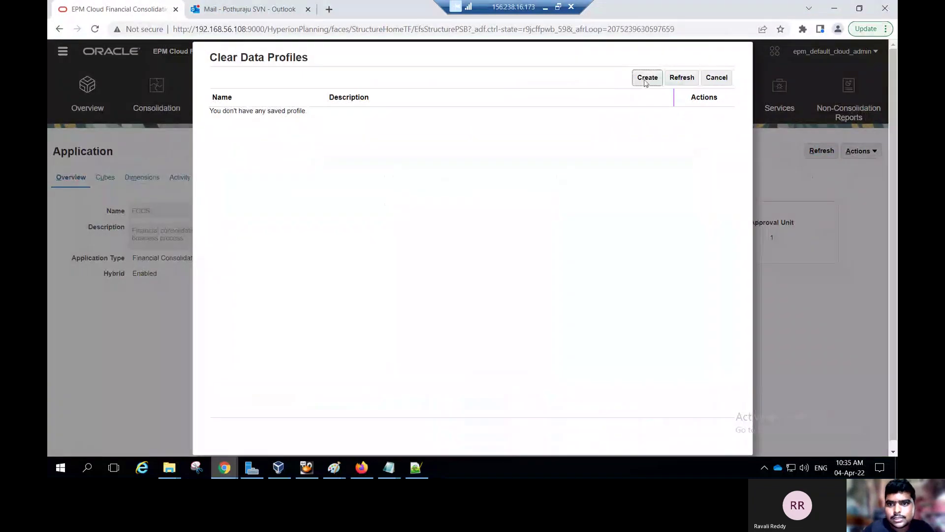
pyautogui.click(646, 79)
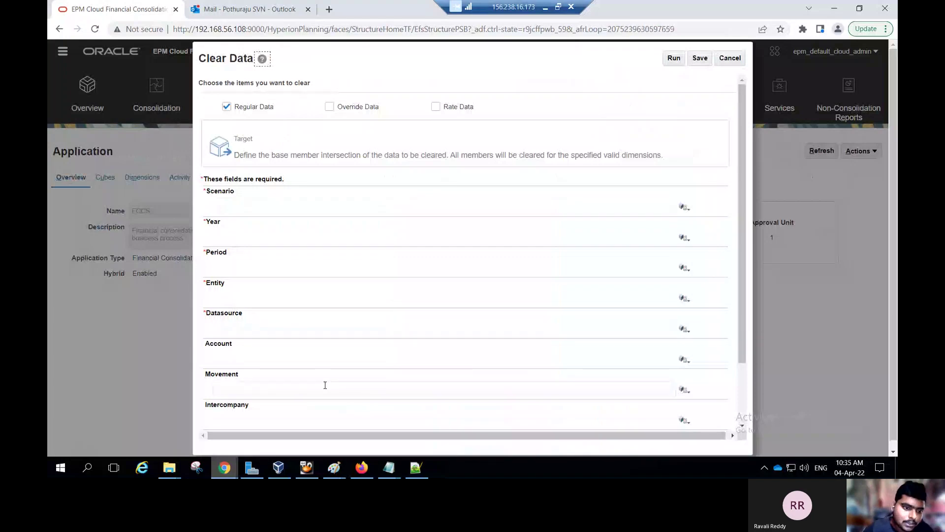
# Review the Clear Data fields and set the scenario to Actual and the year to FY20.
pyautogui.scroll(-2, 299, 418)
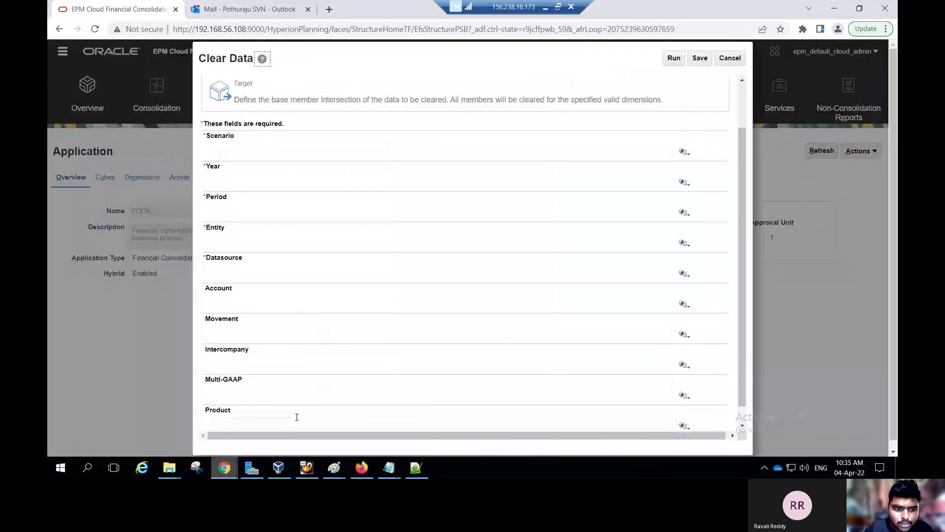
pyautogui.scroll(-2, 297, 417)
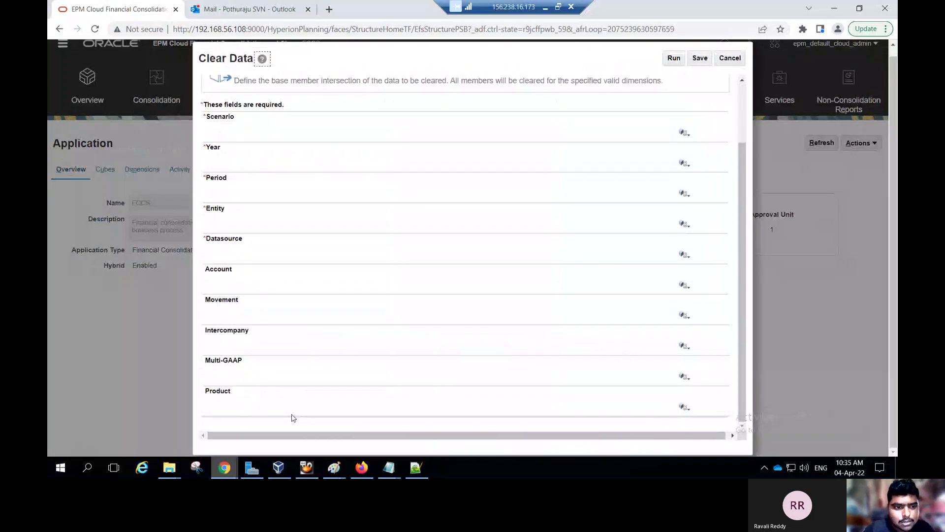
pyautogui.scroll(3, 294, 418)
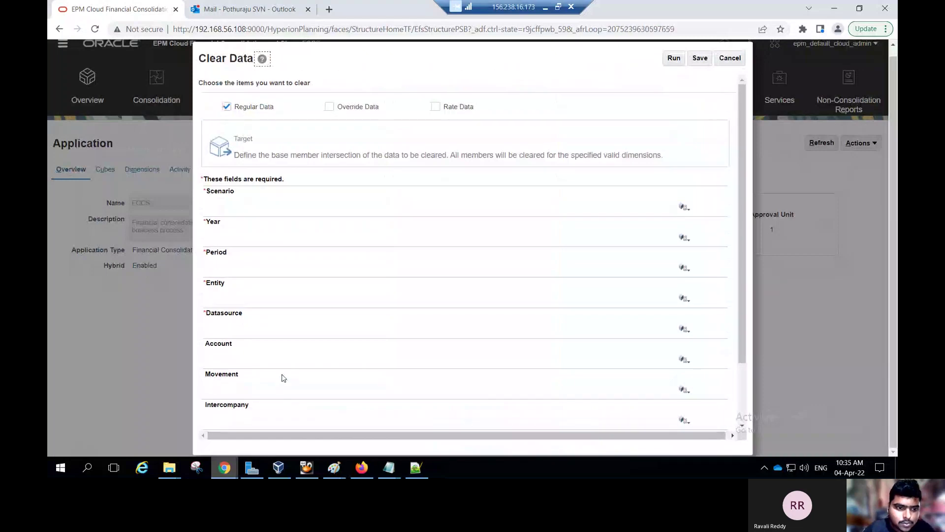
pyautogui.click(685, 205)
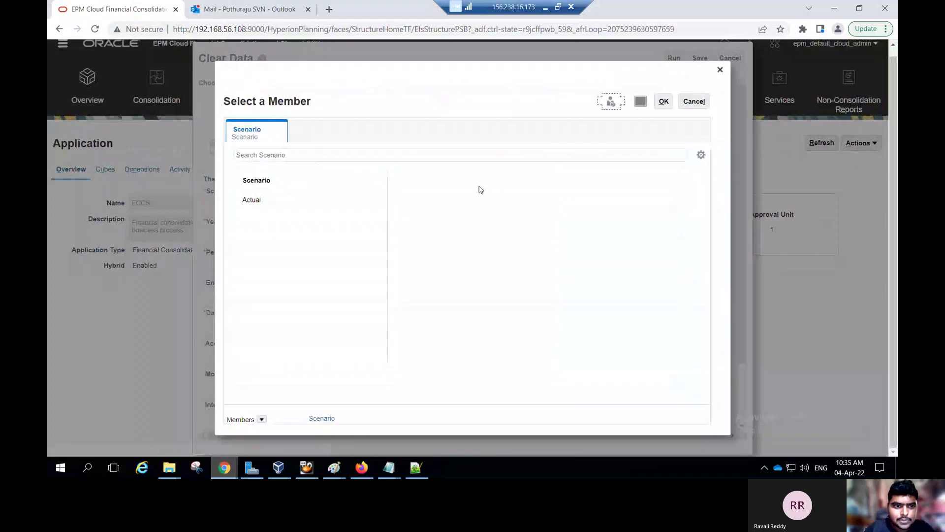
pyautogui.click(274, 202)
pyautogui.click(665, 102)
pyautogui.click(684, 238)
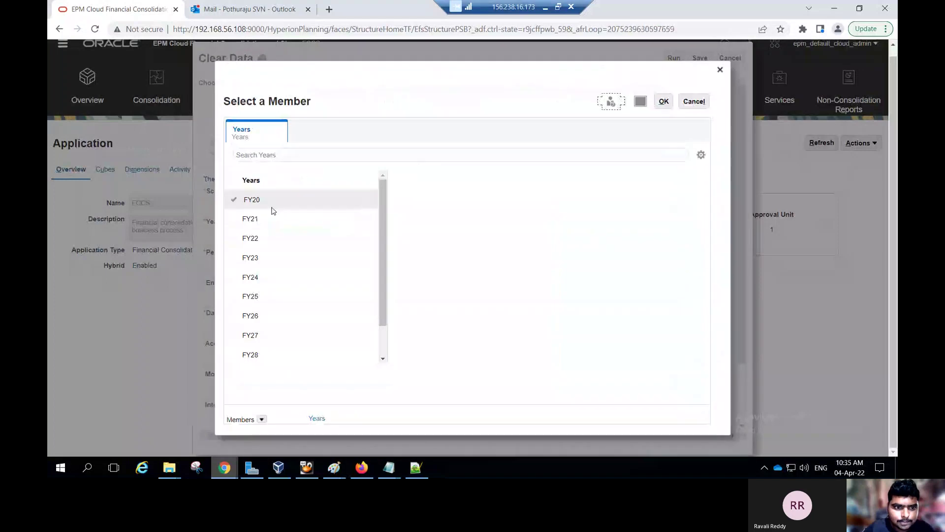
pyautogui.click(264, 203)
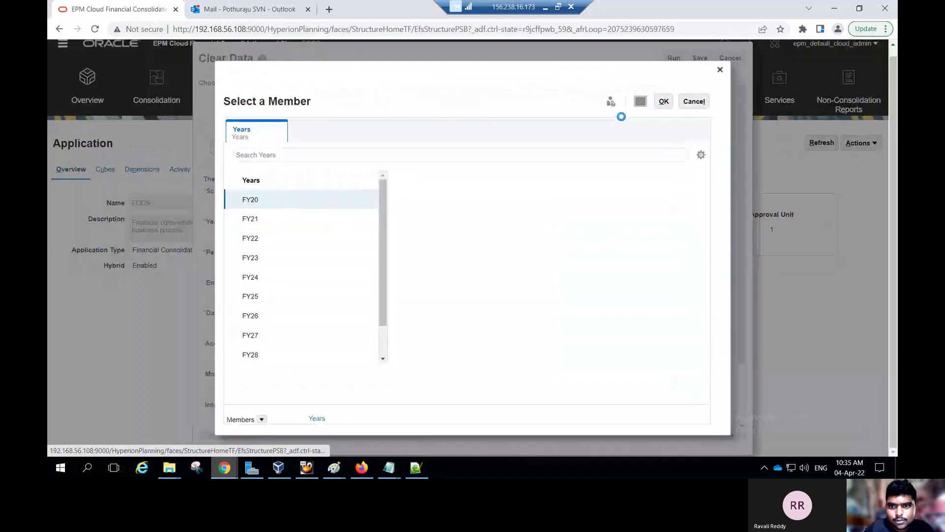
pyautogui.click(664, 101)
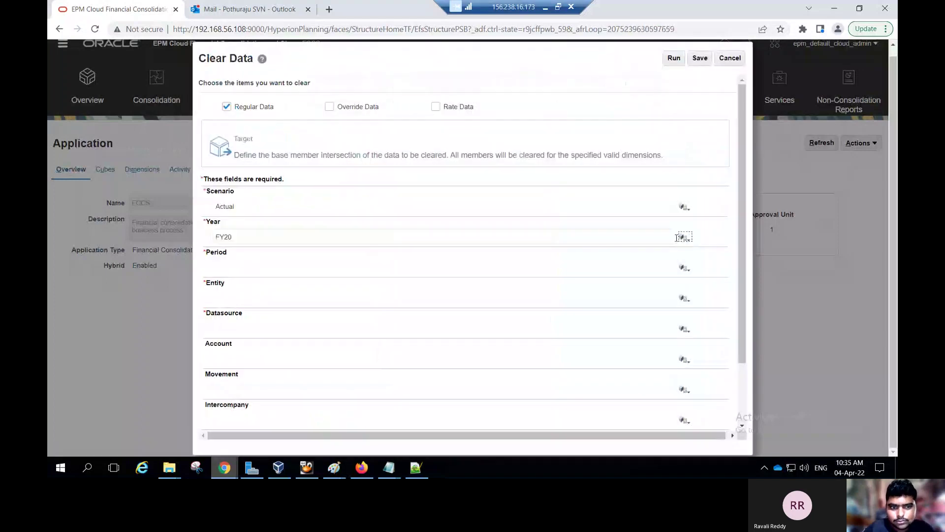
# Search the period members for "jan" and select Jan as the period for clearing data.
pyautogui.click(684, 267)
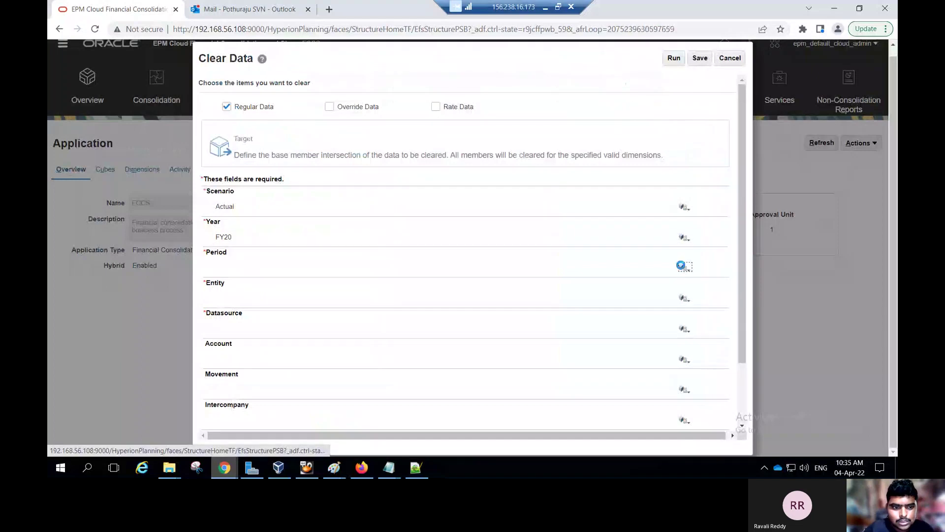
pyautogui.click(403, 156)
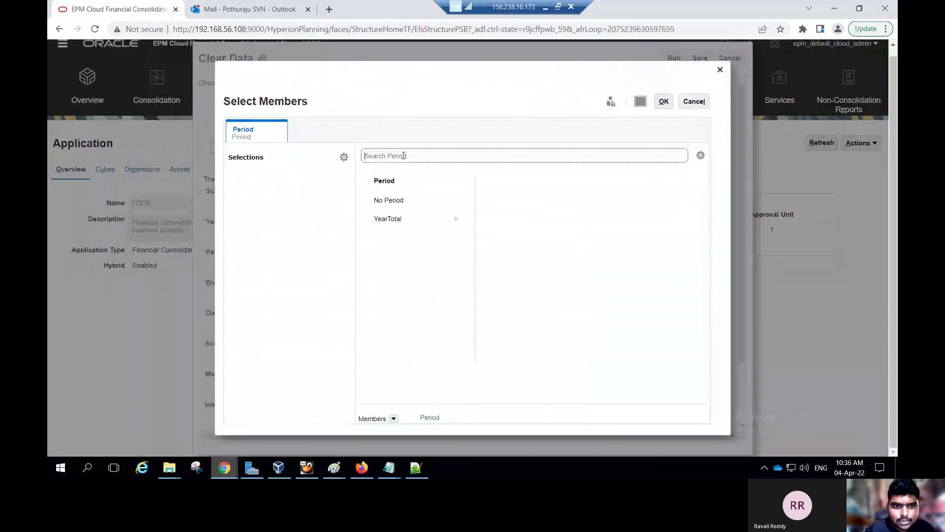
pyautogui.write('jan')
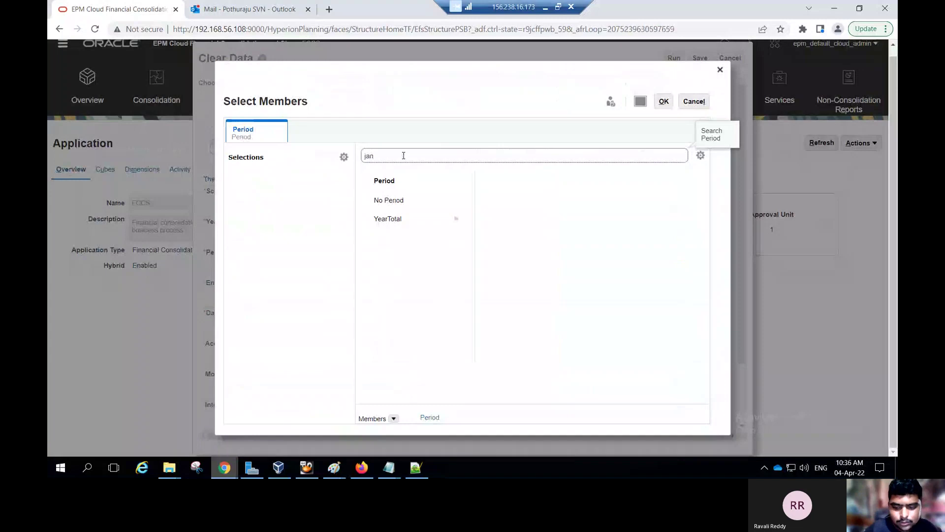
pyautogui.press('Return')
pyautogui.click(389, 201)
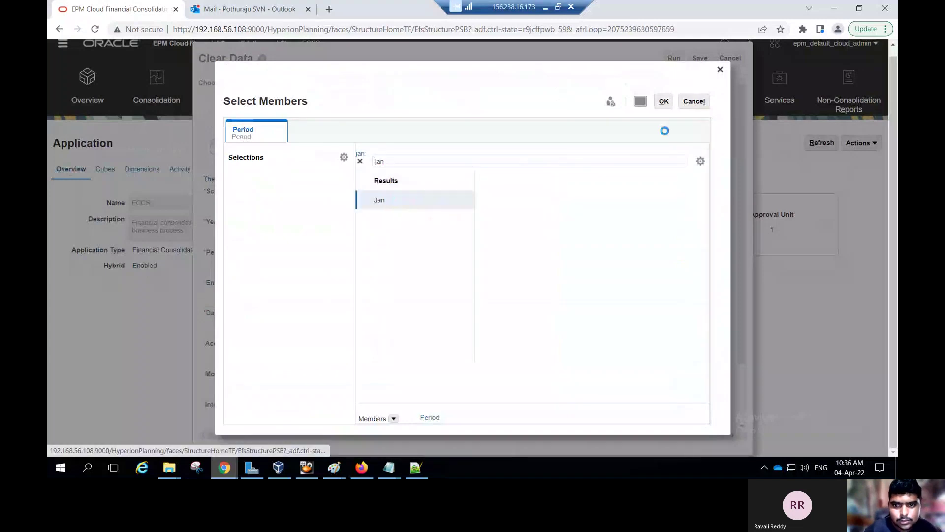
pyautogui.click(664, 102)
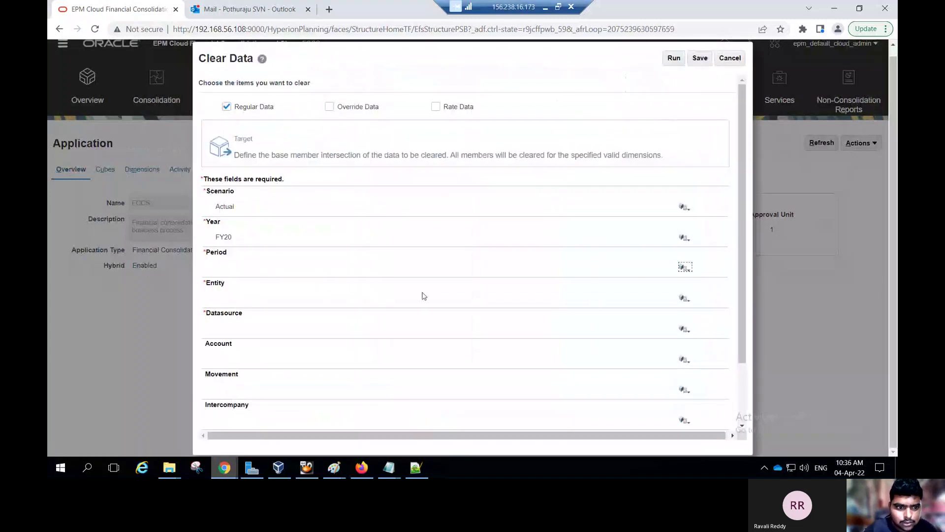
# Search the entity members for "en01_06" and select EN01_06uk as the entity for clearing data.
pyautogui.click(685, 299)
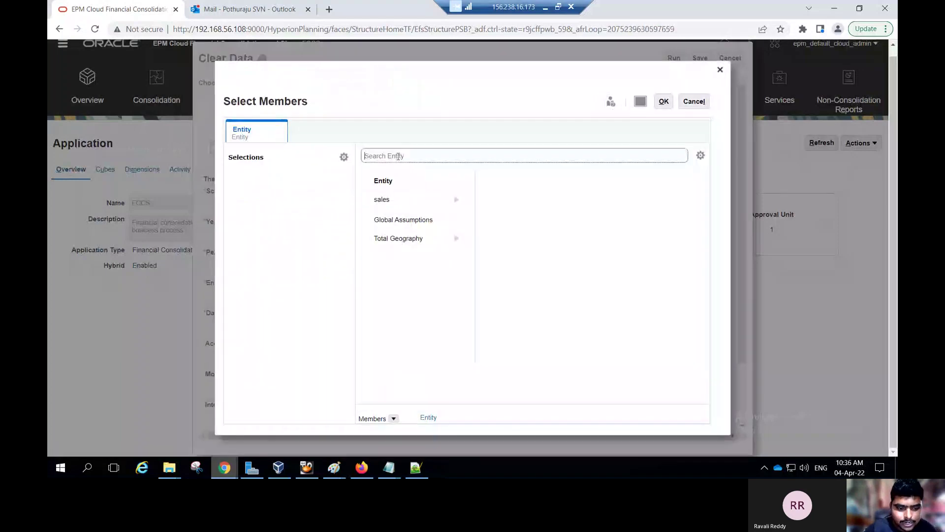
pyautogui.write('en0')
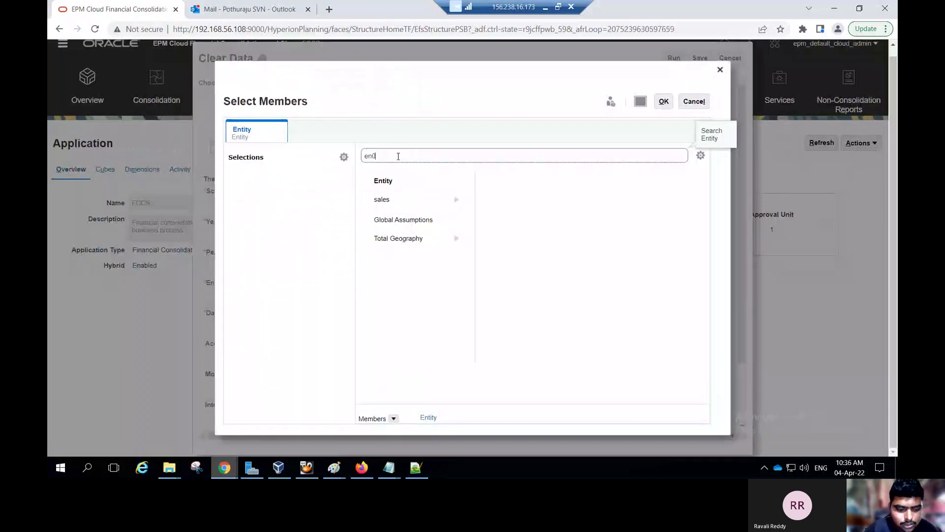
pyautogui.write('1_06')
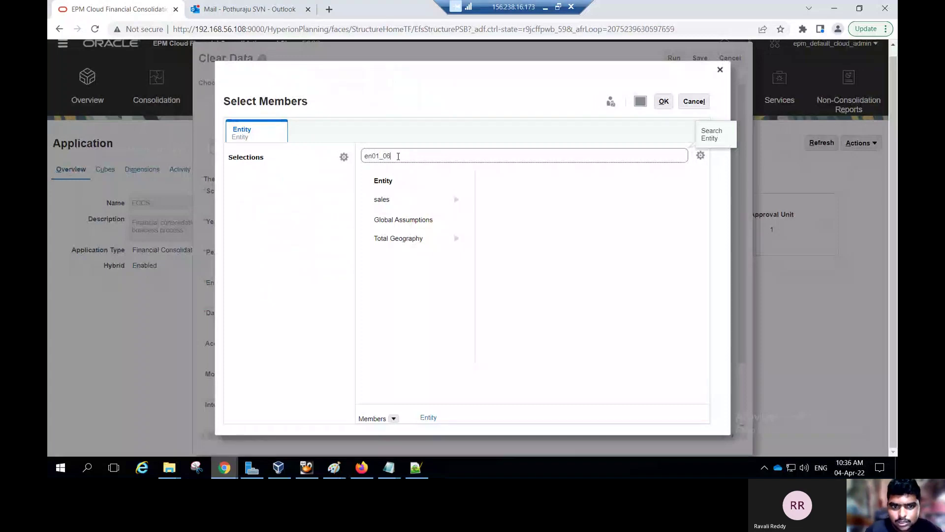
pyautogui.press('Return')
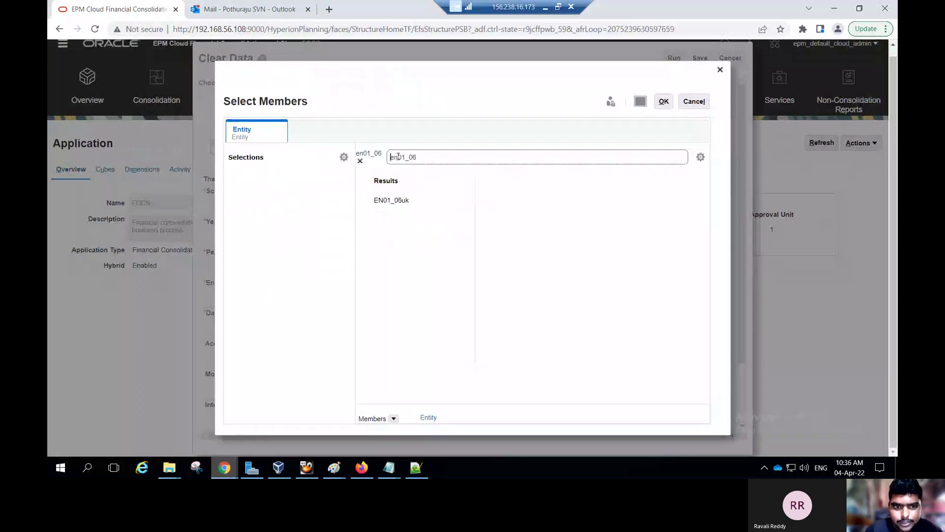
pyautogui.click(397, 200)
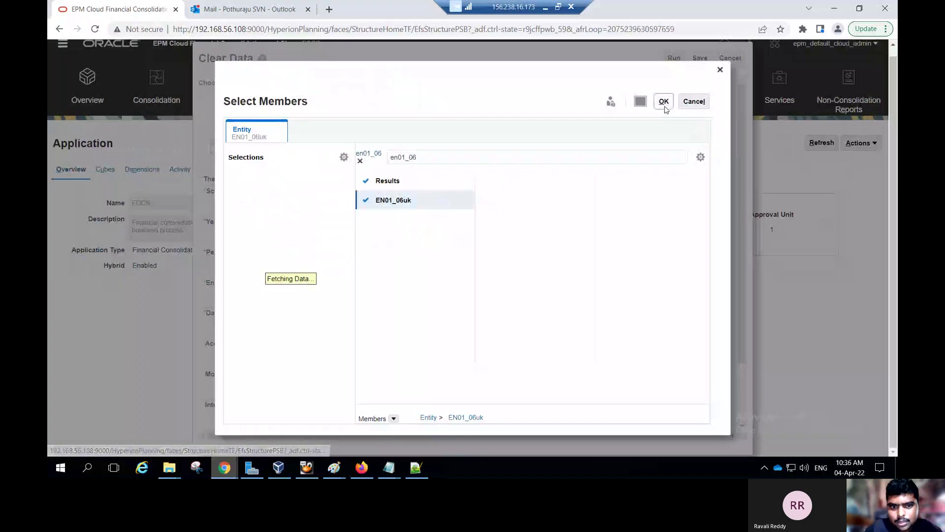
pyautogui.click(663, 103)
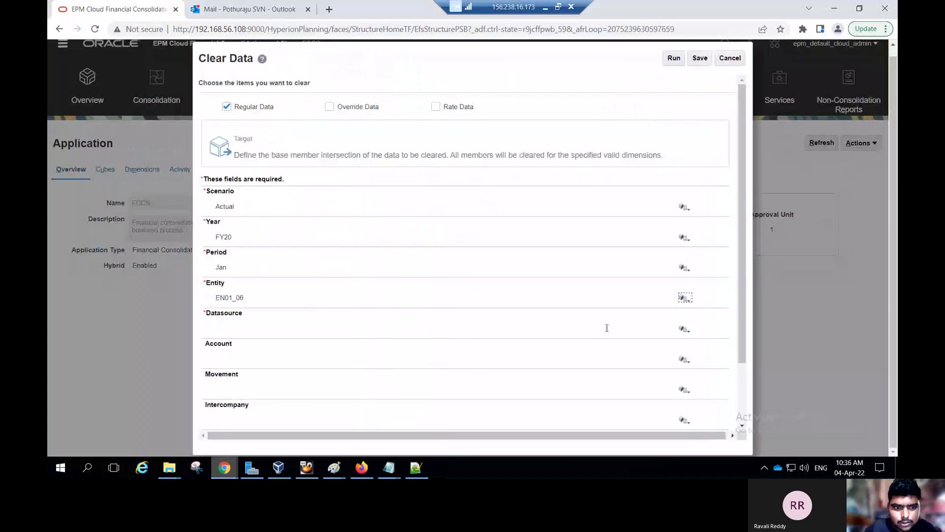
# Search the data source members for "data input" and set the clear's data source to FCCS_Data Input.
pyautogui.click(683, 328)
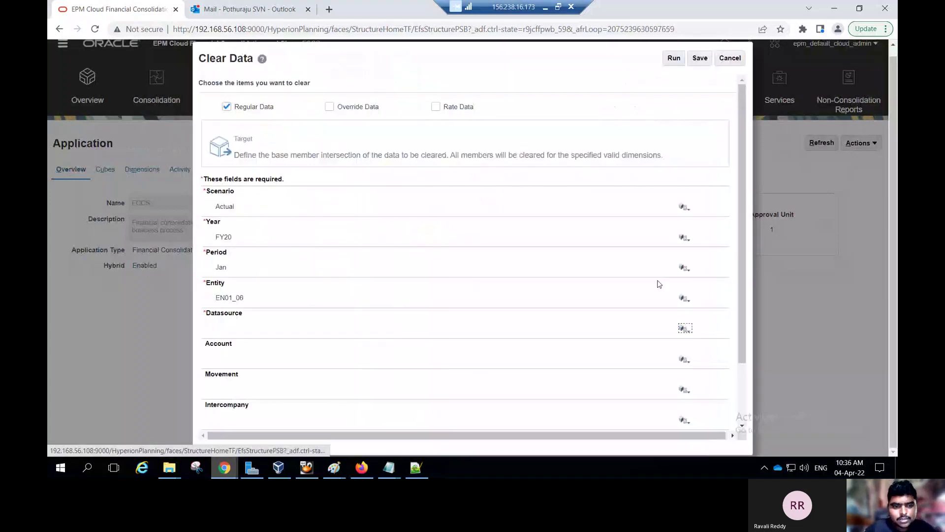
pyautogui.click(427, 155)
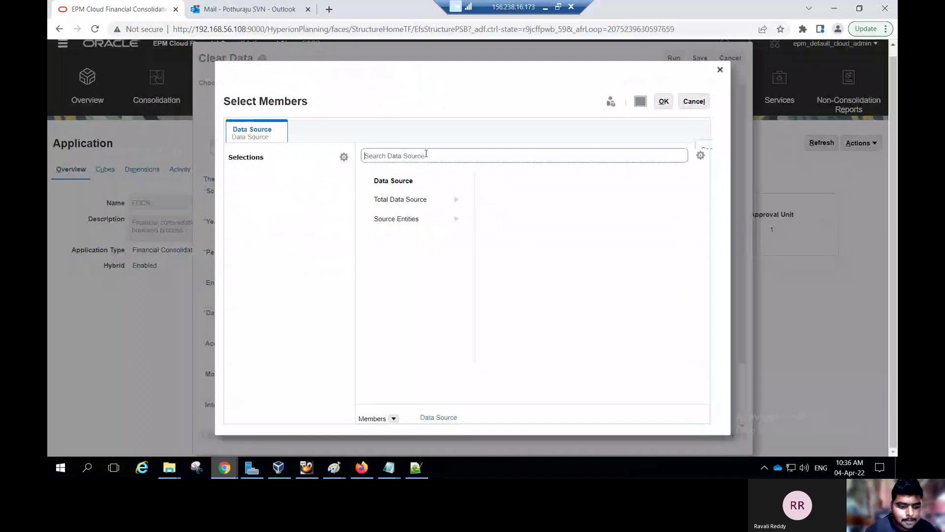
pyautogui.write('data input')
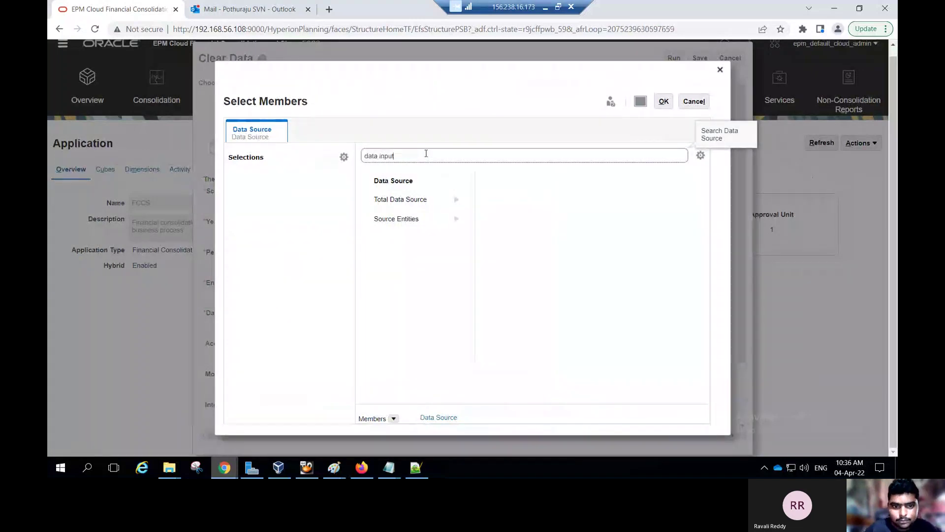
pyautogui.press('Return')
pyautogui.click(394, 200)
pyautogui.click(665, 102)
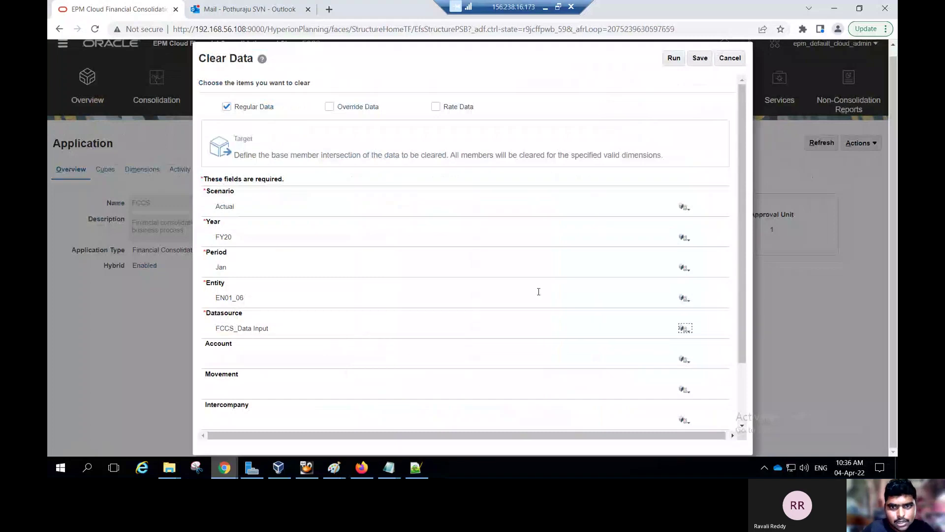
# Run the Clear Data job for the selected members, confirm it, and dismiss the submission notice.
pyautogui.scroll(1, 591, 211)
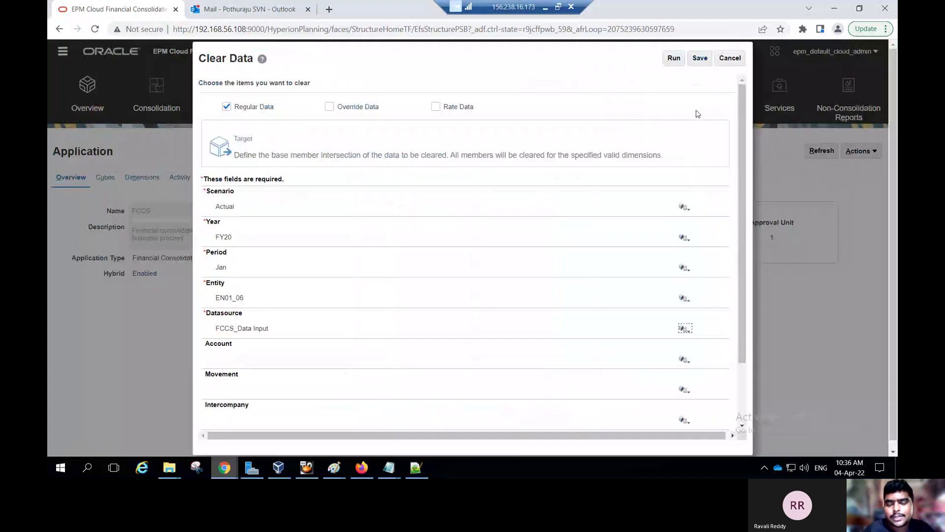
pyautogui.click(673, 61)
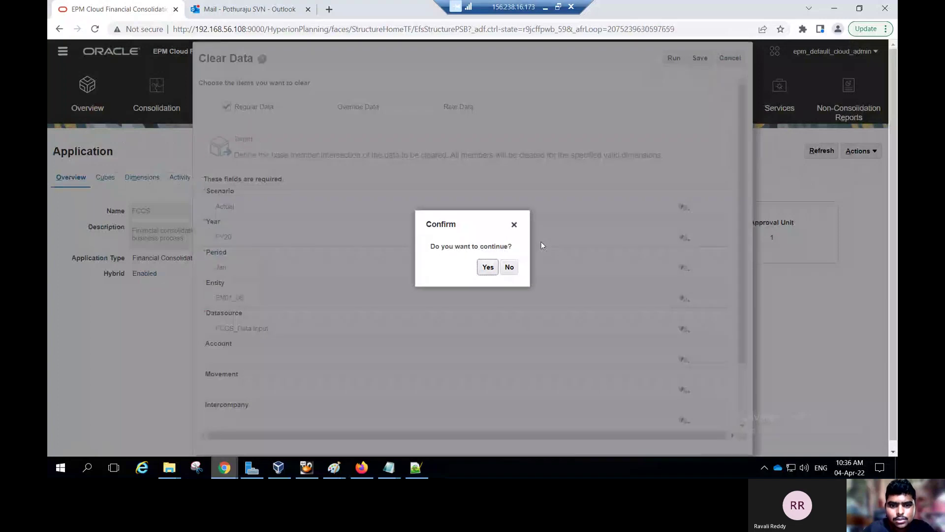
pyautogui.click(488, 269)
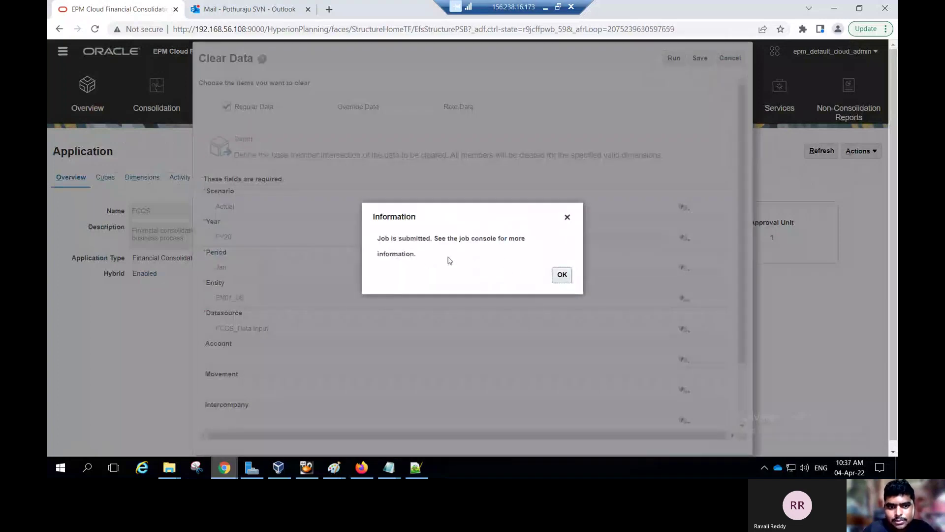
pyautogui.click(561, 274)
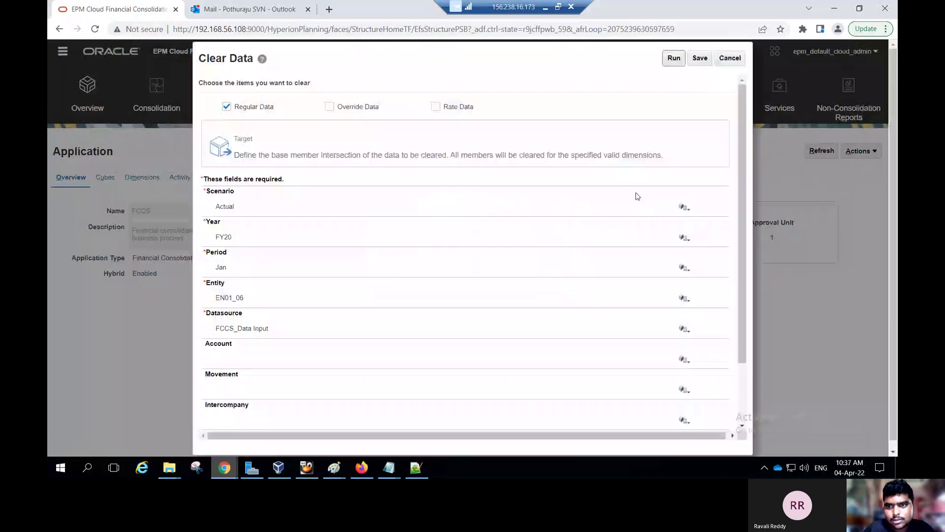
# Close the Clear Data setup and check the clear job's status in the jobs list.
pyautogui.click(731, 59)
pyautogui.click(725, 77)
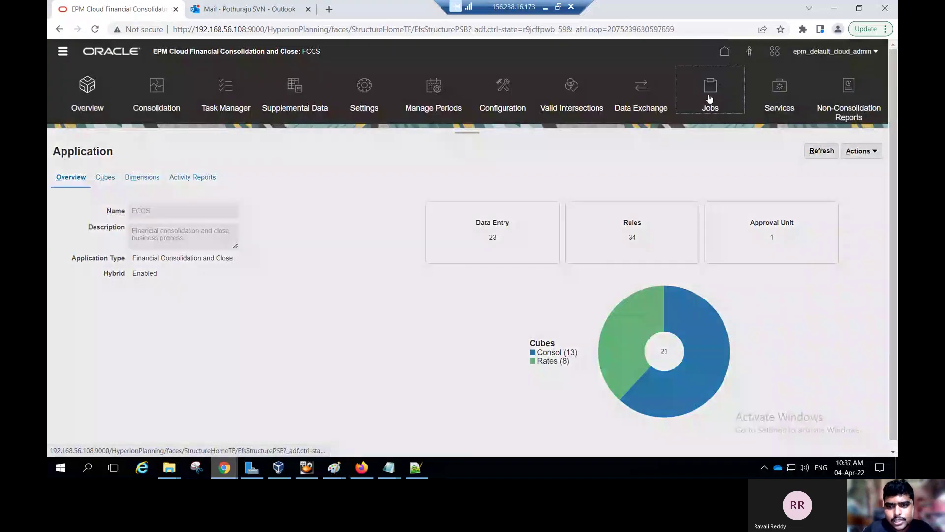
pyautogui.click(709, 99)
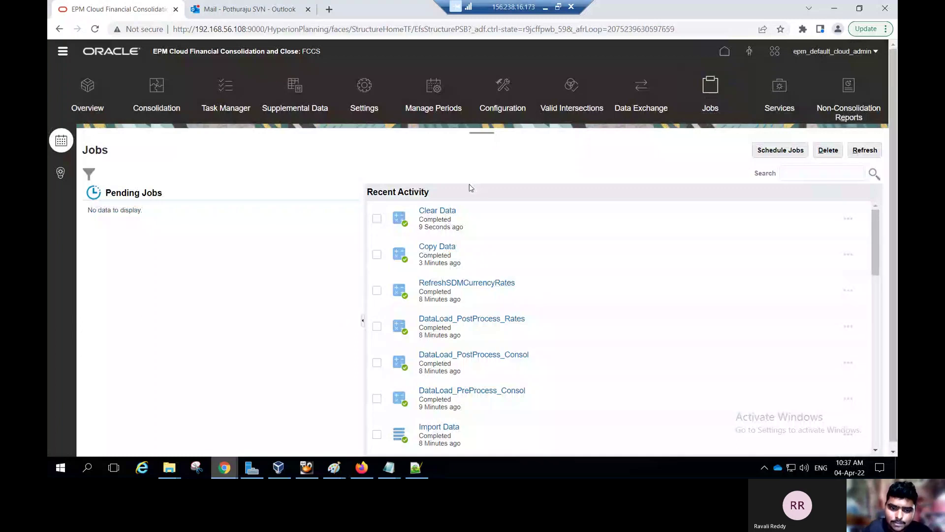
# Switch to the practice guide in Firefox and turn to Practice 10-1: Creating Forms.
pyautogui.click(364, 469)
pyautogui.click(363, 467)
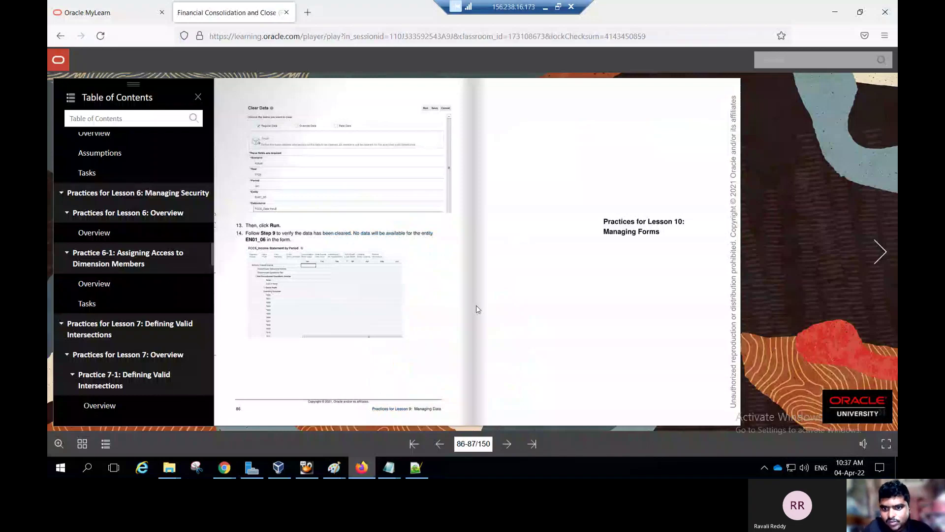
pyautogui.click(507, 446)
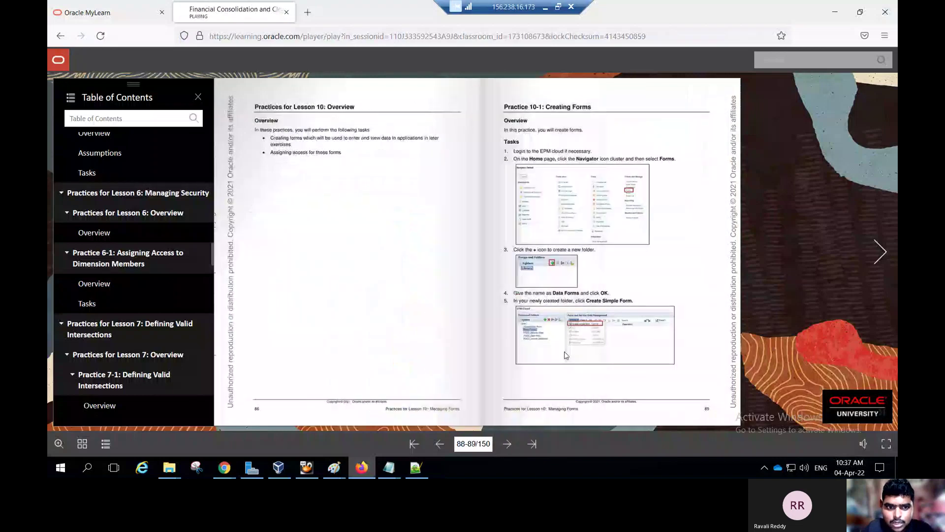
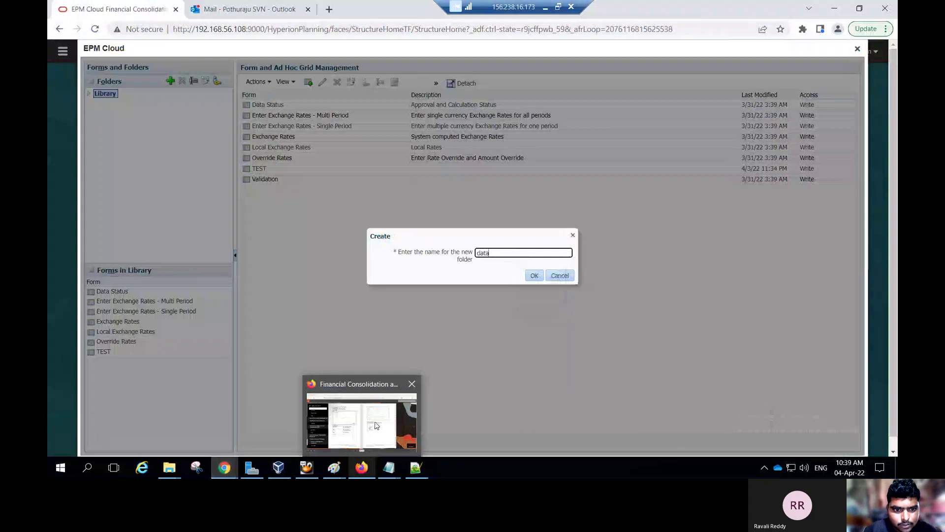
# Check the folder name in the practice guide and create a new form folder named "data forms" under Library.
pyautogui.click(439, 443)
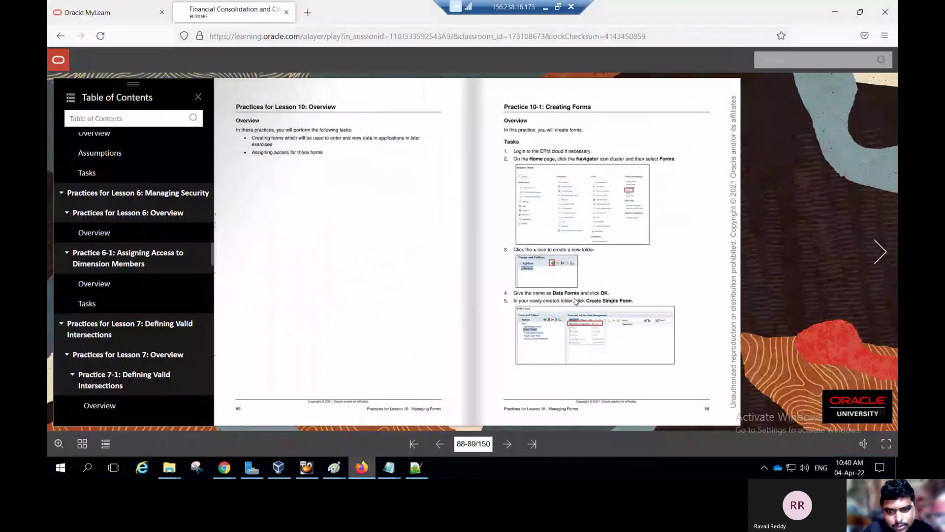
pyautogui.hotkey('alt', 'Tab')
pyautogui.write('forms')
pyautogui.click(534, 275)
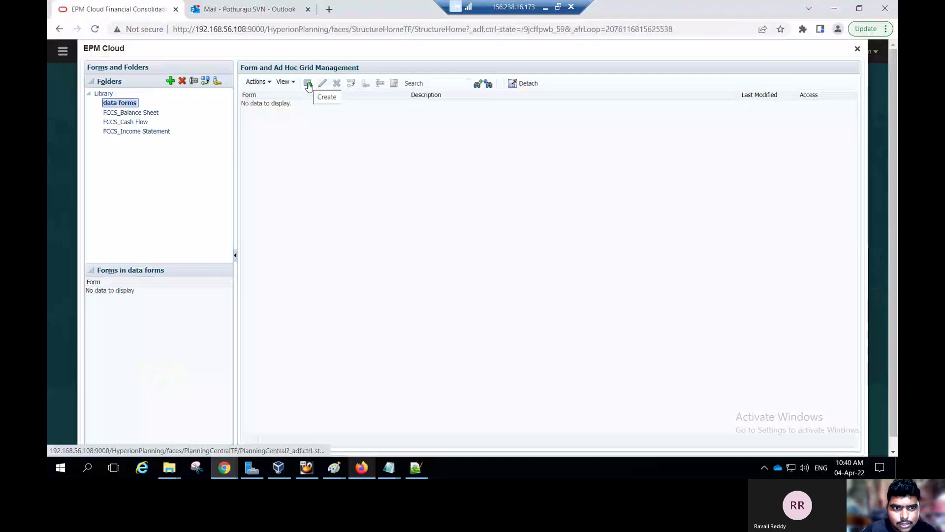
# Create a simple form in the data forms folder and name it "data entry".
pyautogui.click(257, 83)
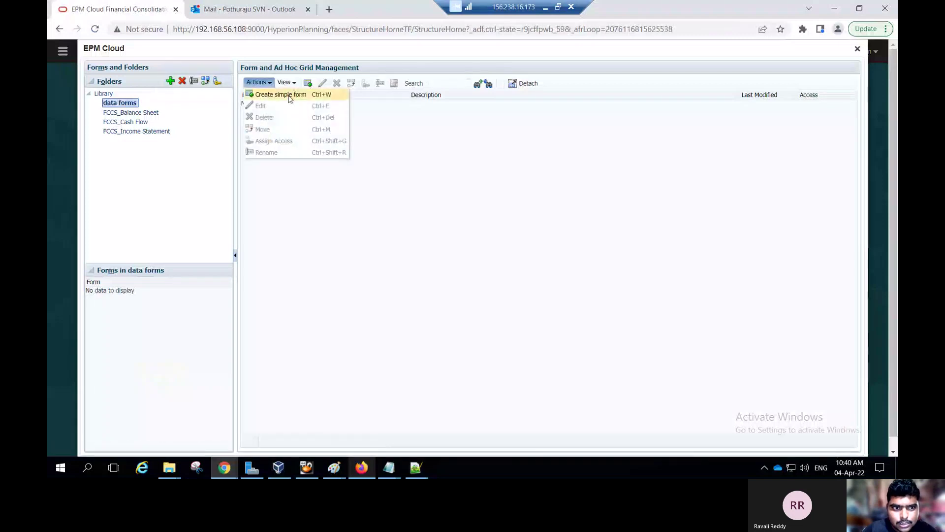
pyautogui.click(409, 169)
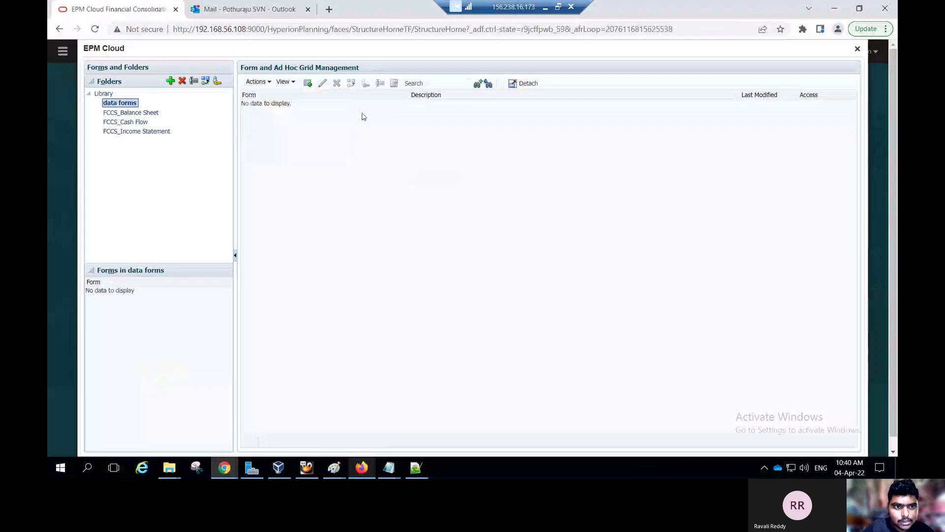
pyautogui.click(308, 84)
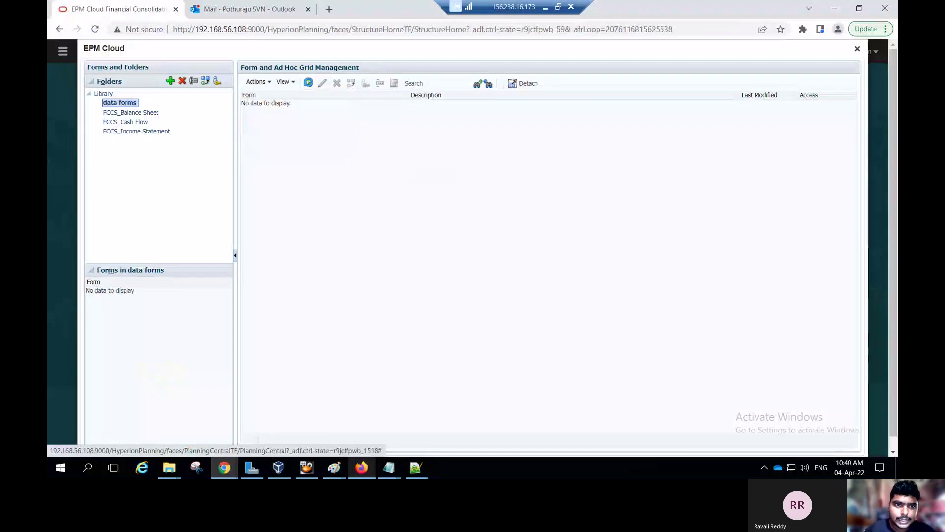
pyautogui.click(391, 118)
pyautogui.write('data entry')
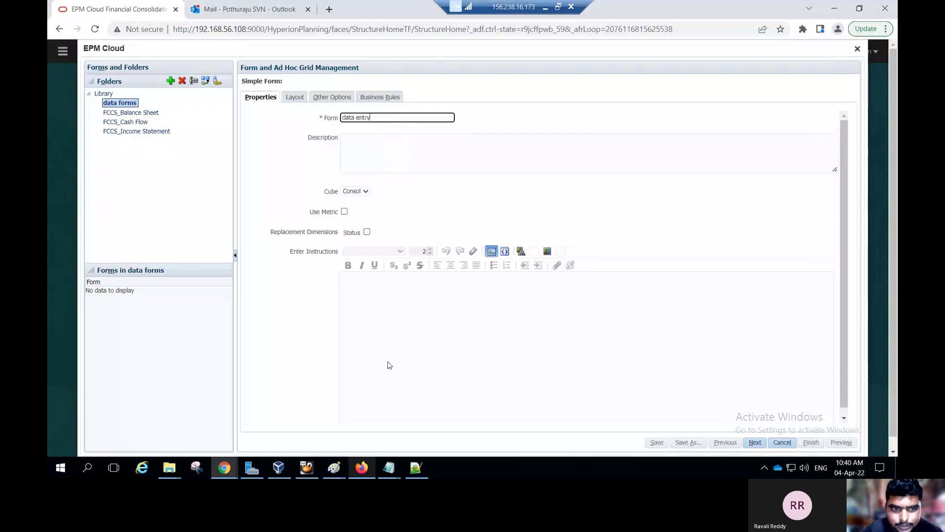
# Consult the practice guide and enter the form description "this form is used foe data entry".
pyautogui.click(421, 167)
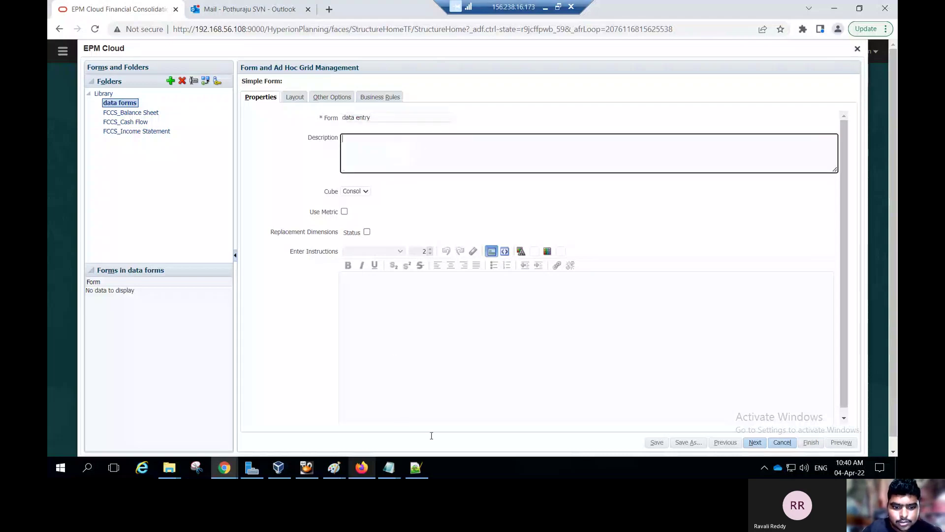
pyautogui.moveTo(363, 469)
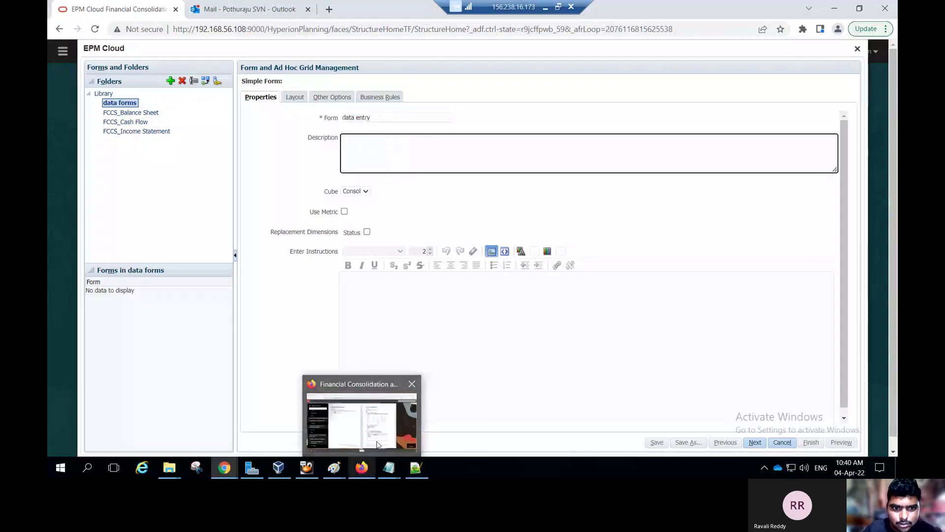
pyautogui.click(389, 426)
pyautogui.click(507, 443)
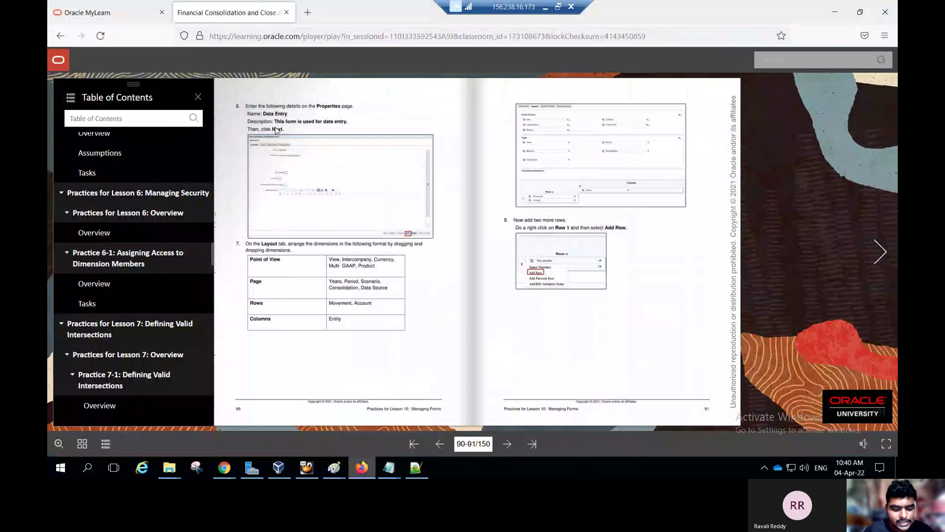
pyautogui.hotkey('alt', 'Tab')
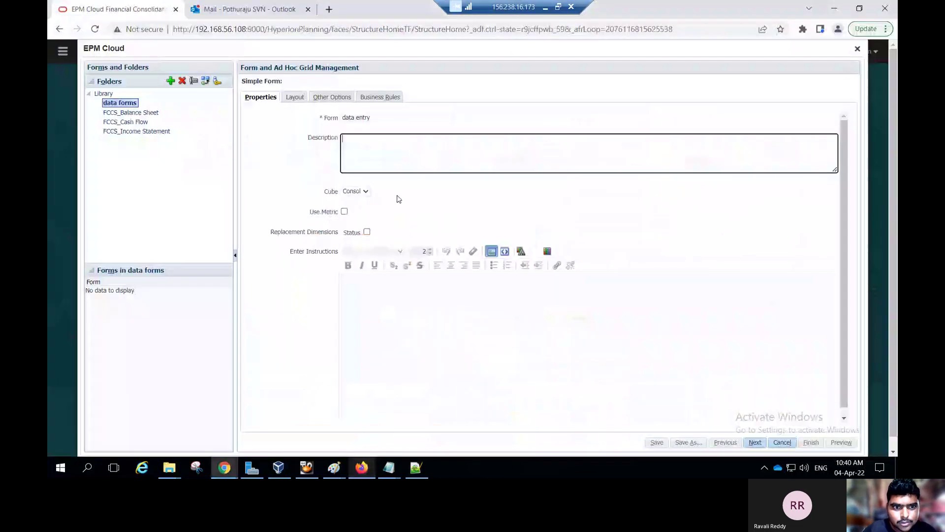
pyautogui.write('this fo')
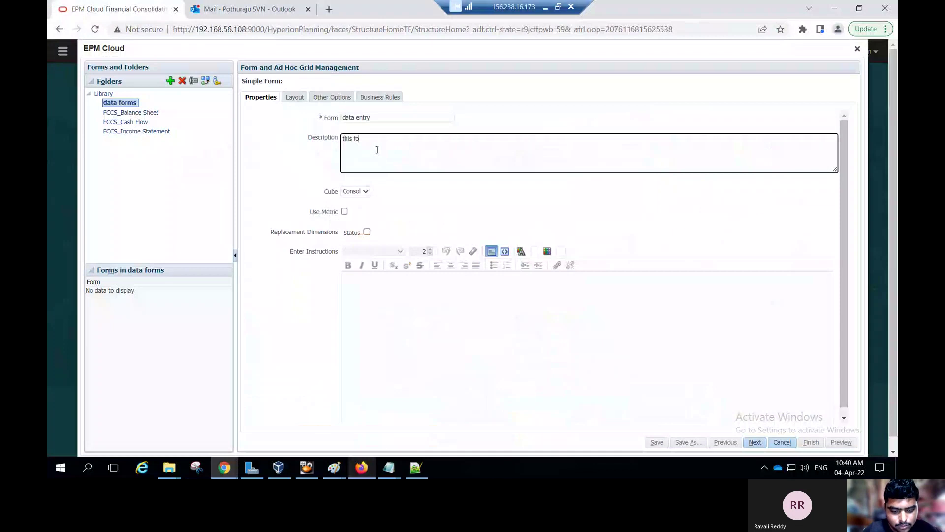
pyautogui.write('rm is')
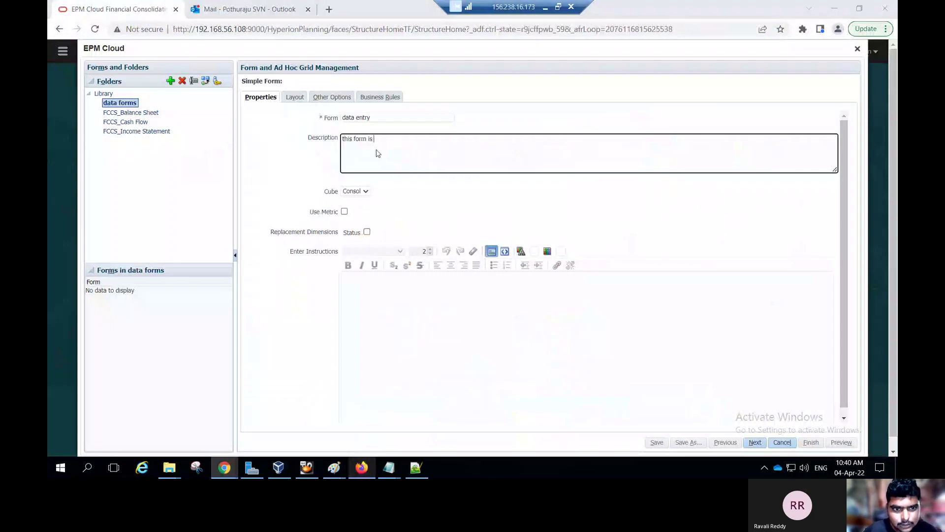
pyautogui.hotkey('alt', 'Tab')
pyautogui.hotkey('alt', 'Tab')
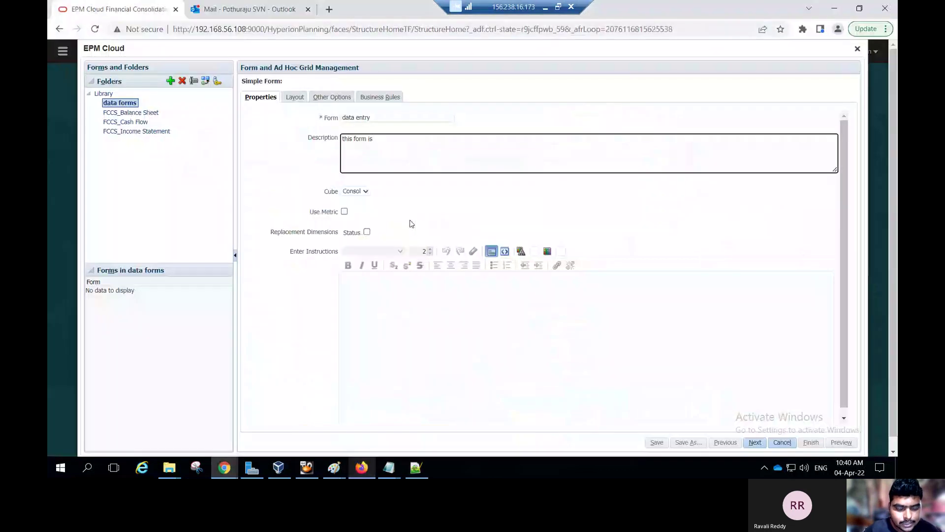
pyautogui.write('used')
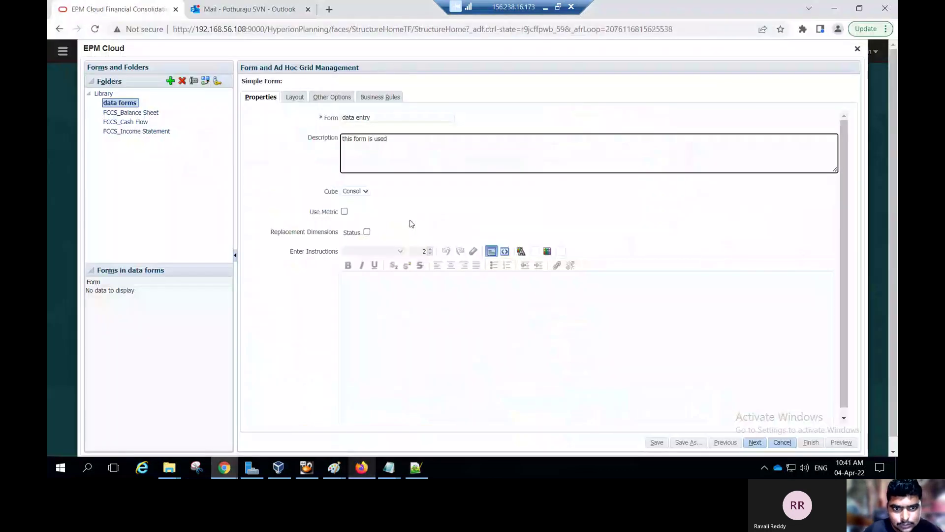
pyautogui.write(' foe data entry')
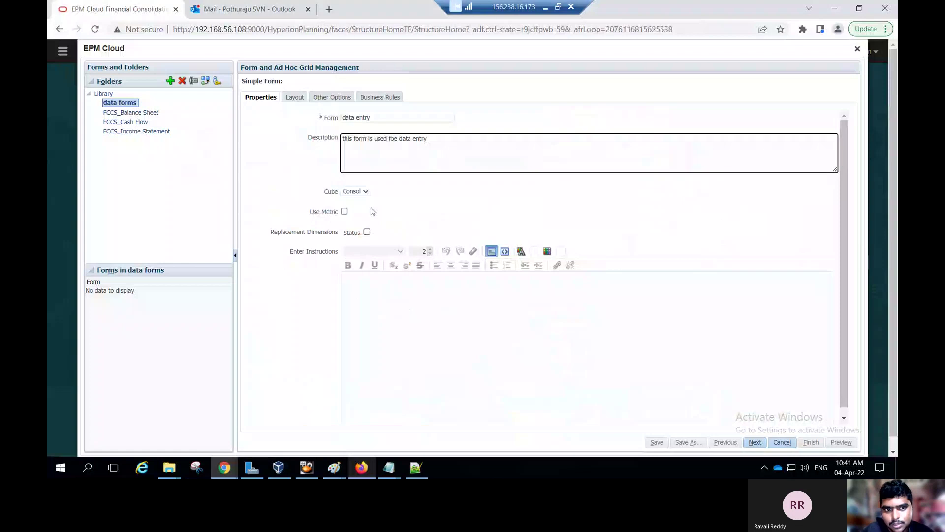
# Open the form's layout, check the guide, and place Movement and Account in the rows and Entity in the columns.
pyautogui.click(755, 442)
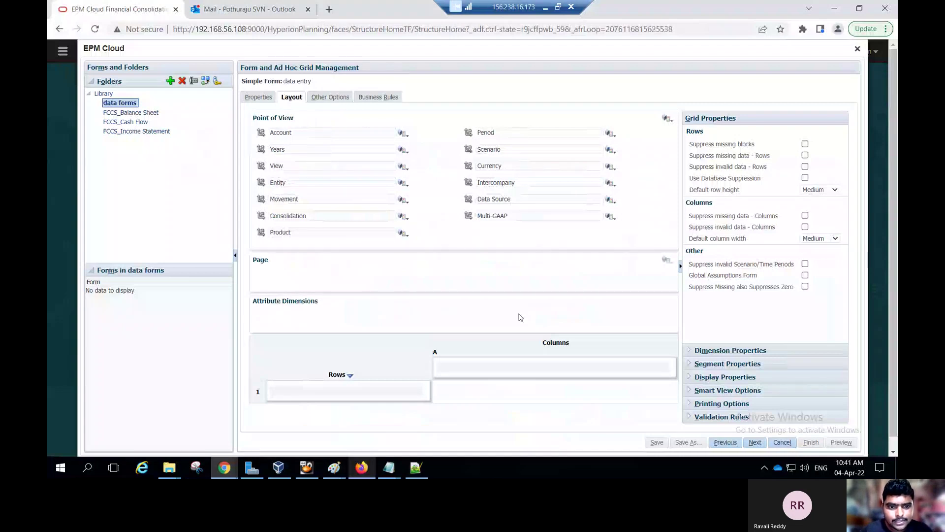
pyautogui.click(370, 469)
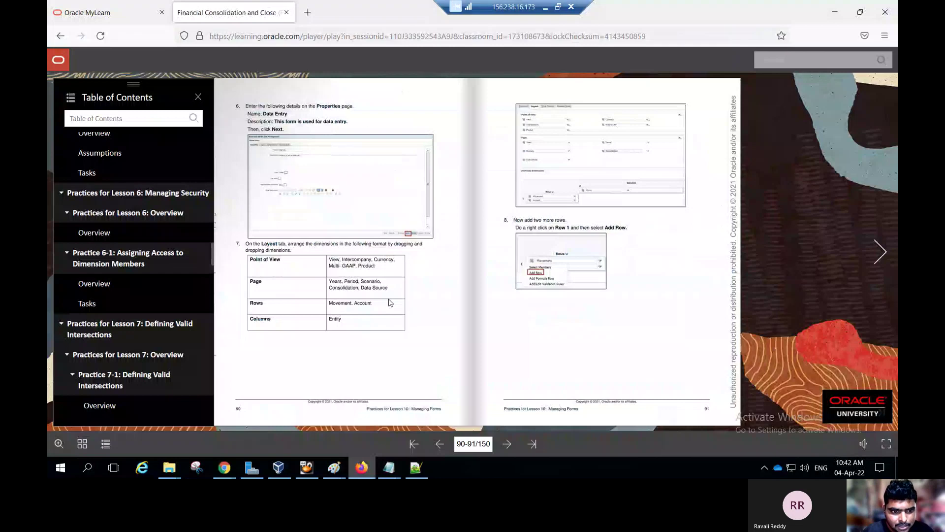
pyautogui.hotkey('alt', 'Tab')
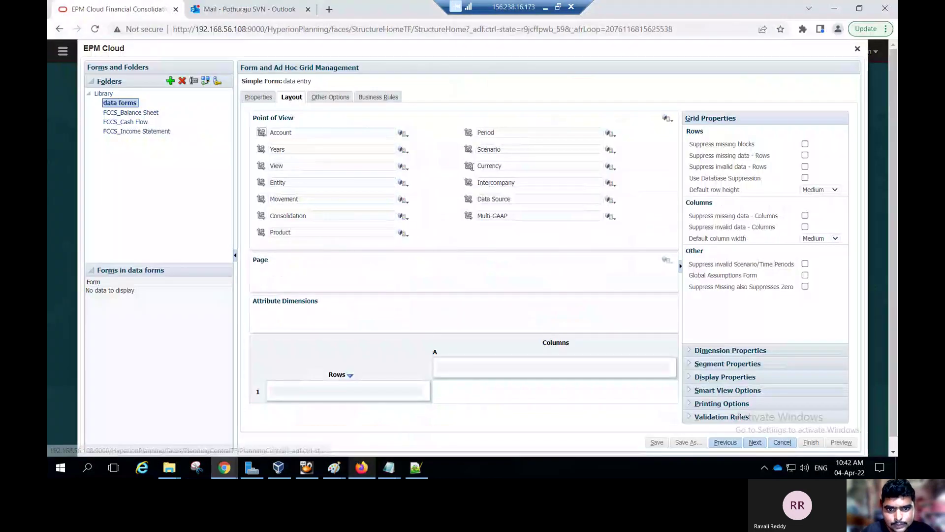
pyautogui.moveTo(260, 198); pyautogui.dragTo(266, 371)
pyautogui.moveTo(260, 199); pyautogui.dragTo(278, 388)
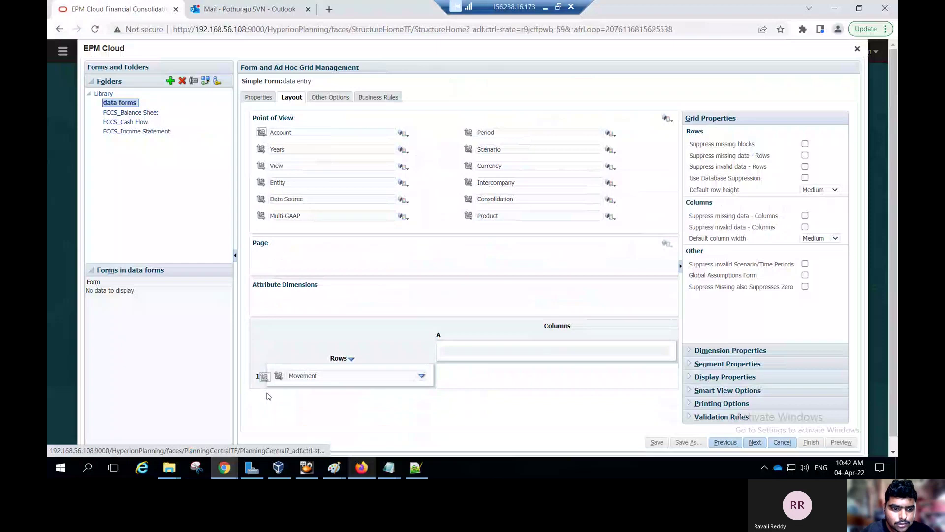
pyautogui.moveTo(281, 381); pyautogui.dragTo(282, 382)
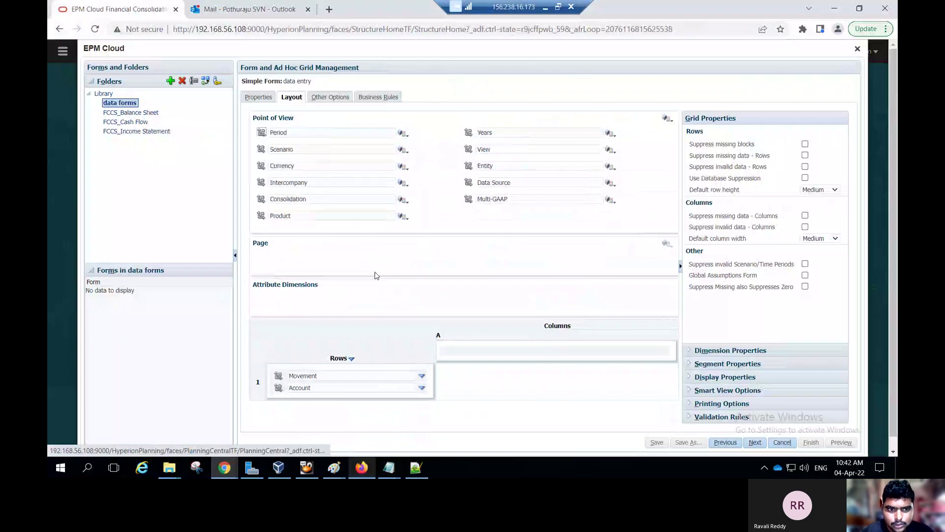
pyautogui.moveTo(468, 166); pyautogui.dragTo(469, 354)
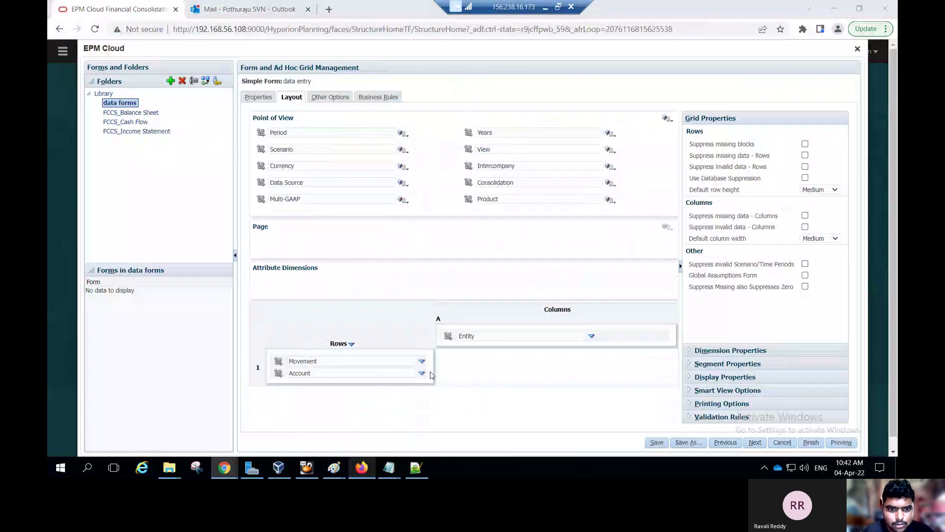
# Following the practice guide, move Years, Period, Scenario, Consolidation and Data Source from the Point of View to the Page section.
pyautogui.hotkey('alt', 'Tab')
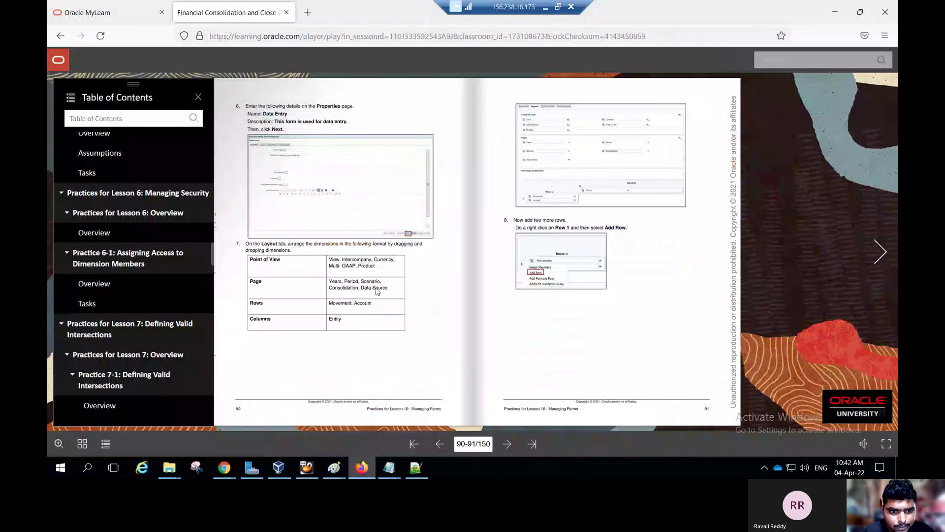
pyautogui.hotkey('alt', 'Tab')
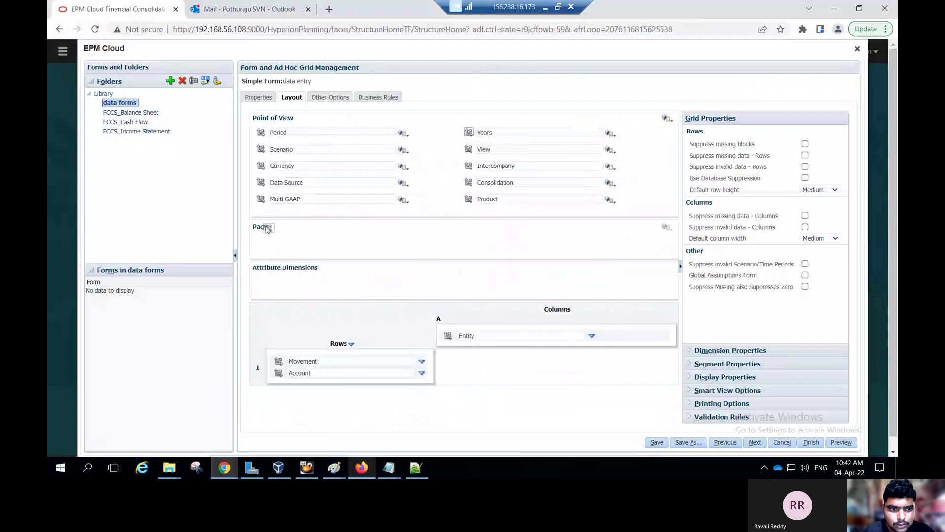
pyautogui.moveTo(261, 133); pyautogui.dragTo(261, 224)
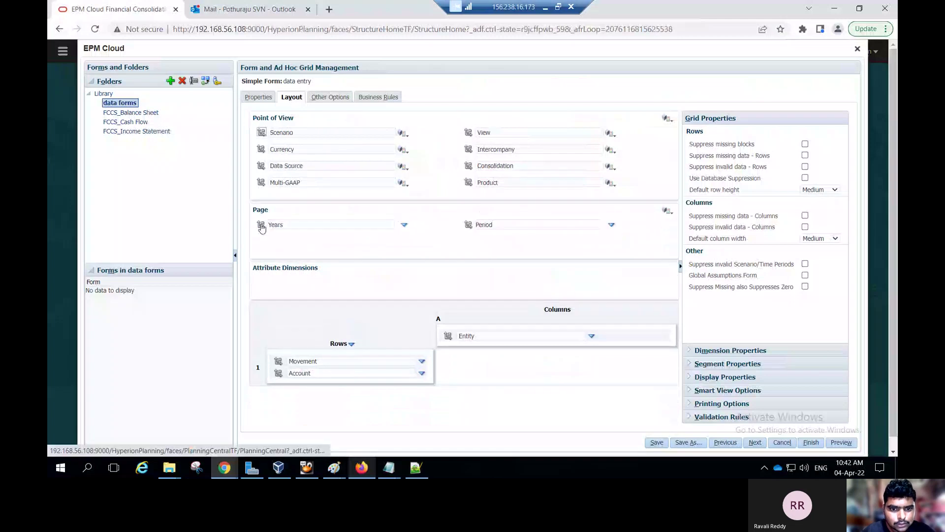
pyautogui.hotkey('alt', 'Tab')
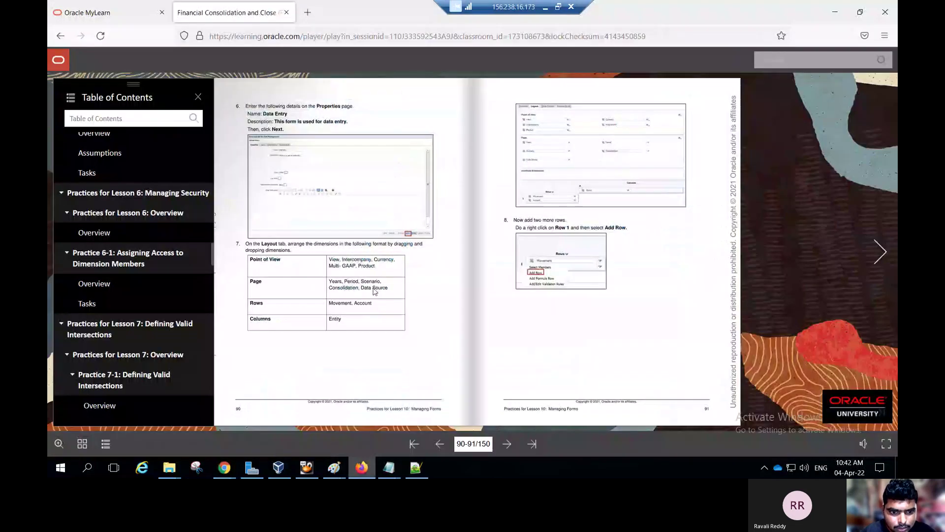
pyautogui.hotkey('alt', 'Tab')
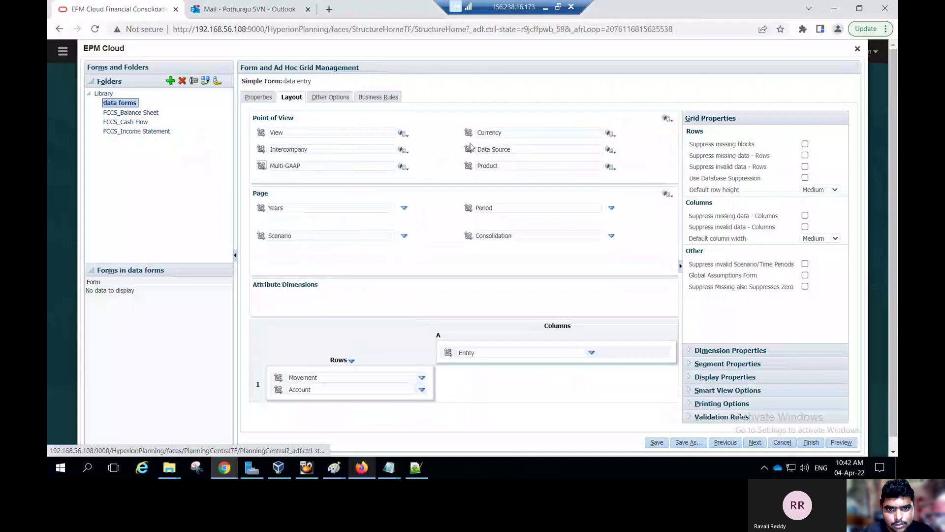
pyautogui.moveTo(470, 152); pyautogui.dragTo(260, 193)
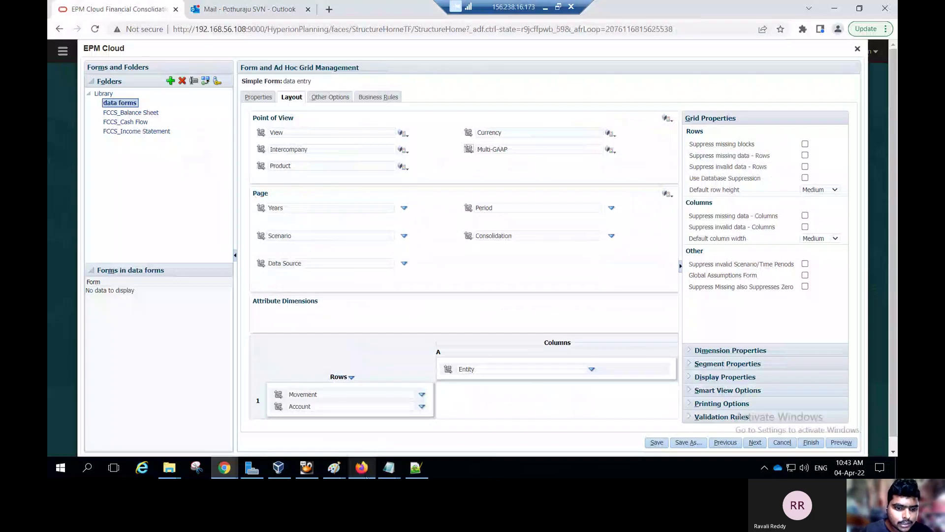
# Compare the form's Point of View, Page, Rows and Columns dimensions with the layout table and screenshot in the practice guide.
pyautogui.click(362, 467)
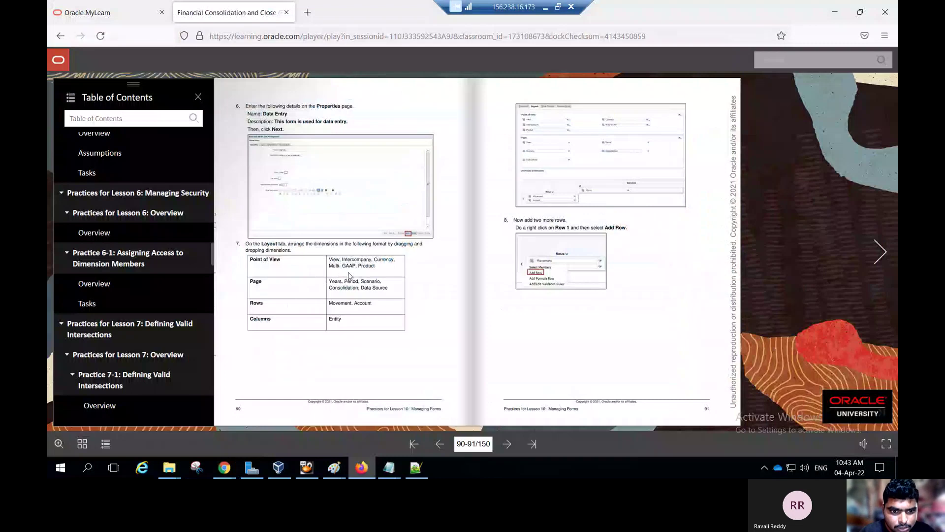
pyautogui.hotkey('alt', 'Tab')
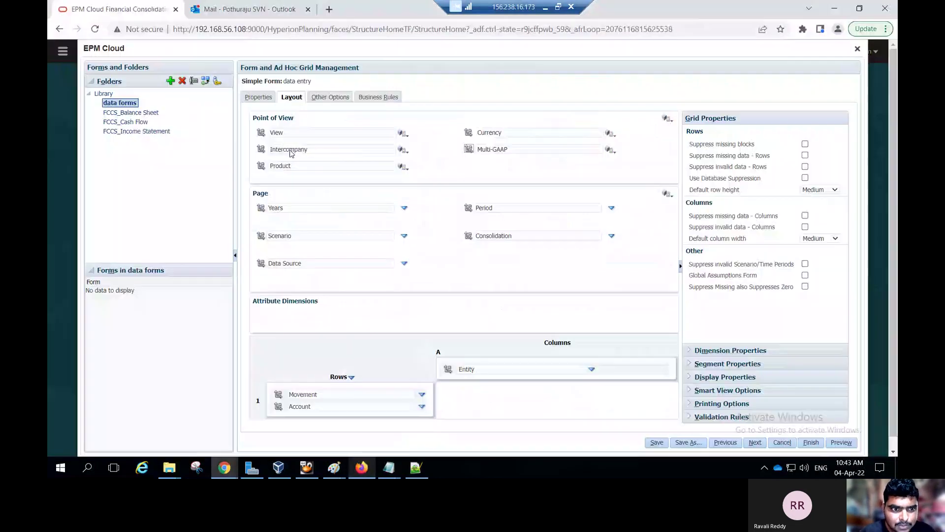
pyautogui.hotkey('alt', 'Tab')
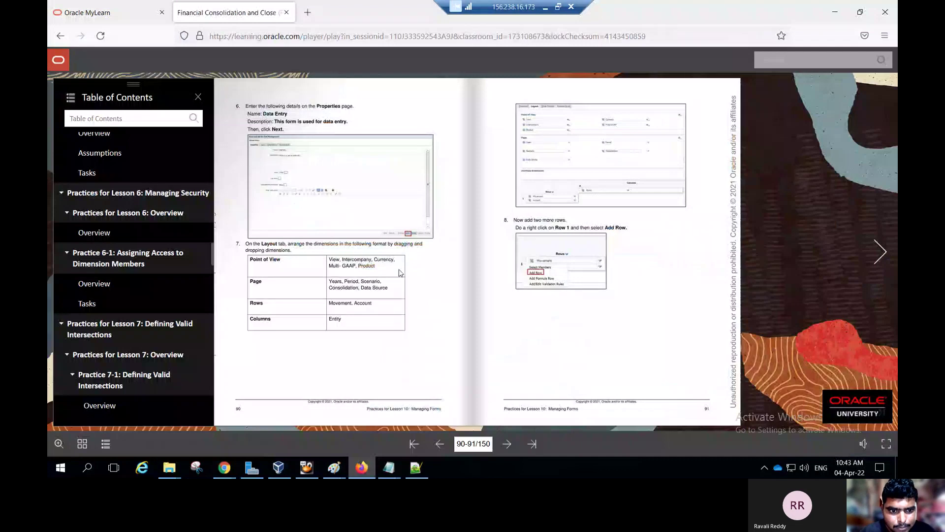
pyautogui.hotkey('alt', 'Tab')
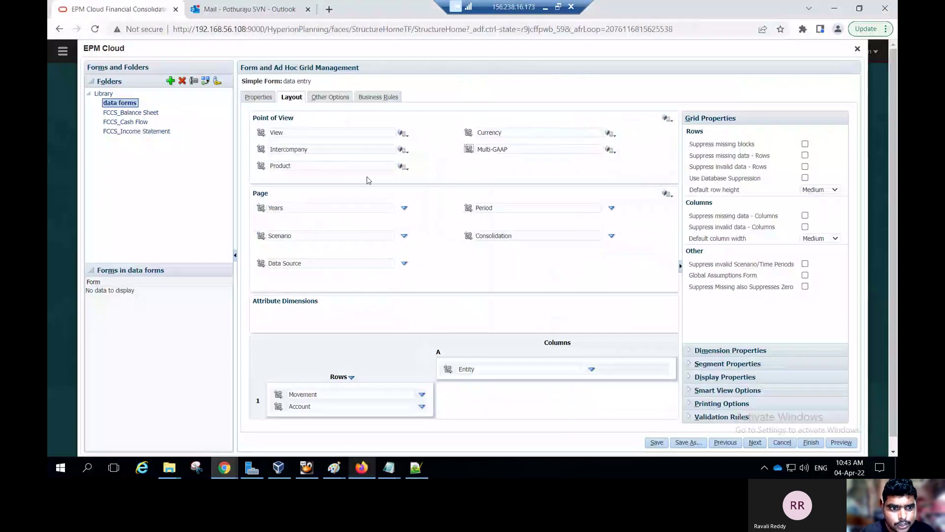
pyautogui.hotkey('alt', 'Tab')
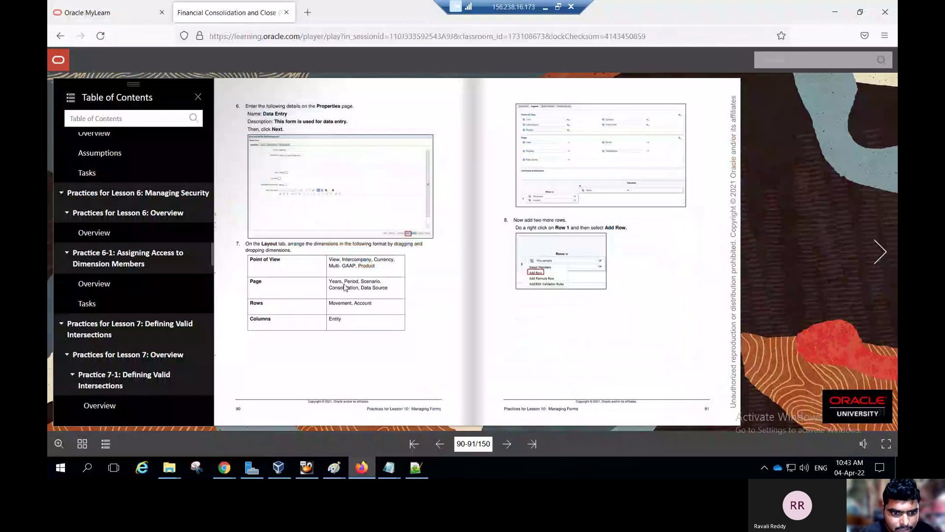
pyautogui.hotkey('alt', 'Tab')
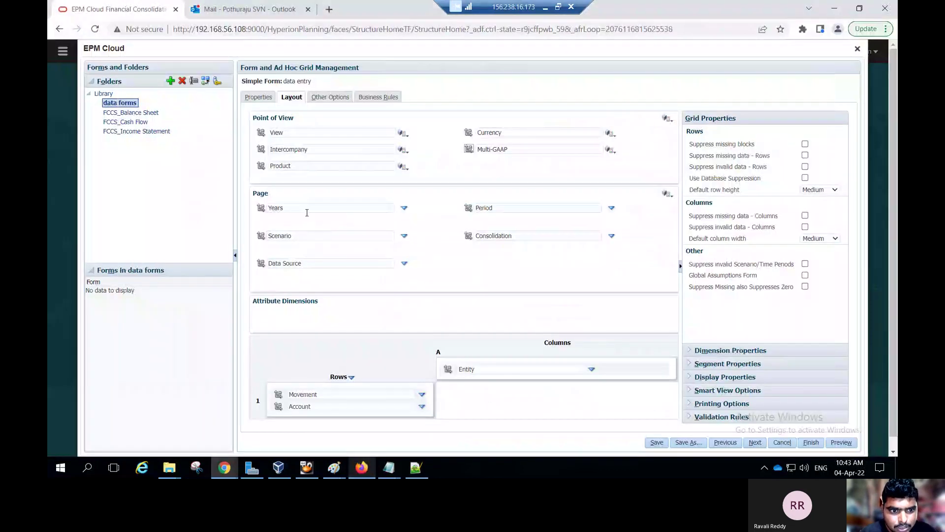
pyautogui.hotkey('alt', 'Tab')
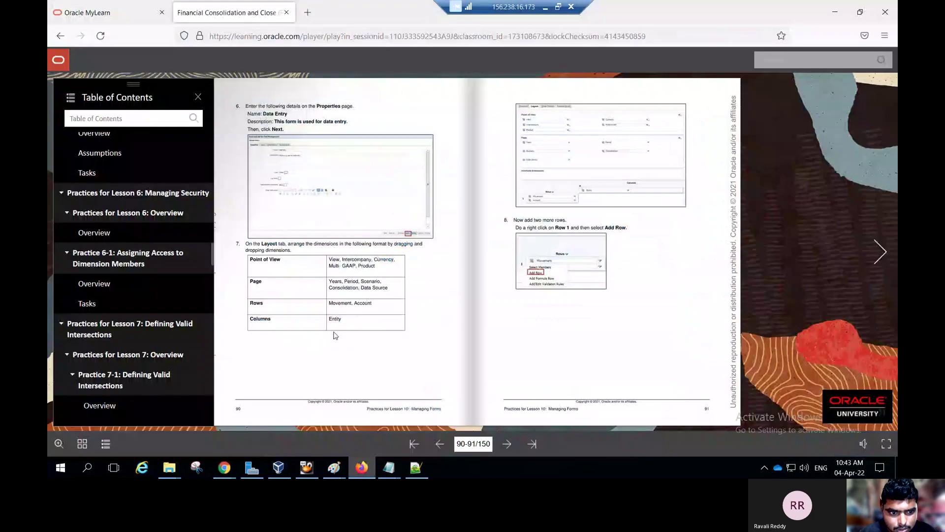
pyautogui.hotkey('alt', 'Tab')
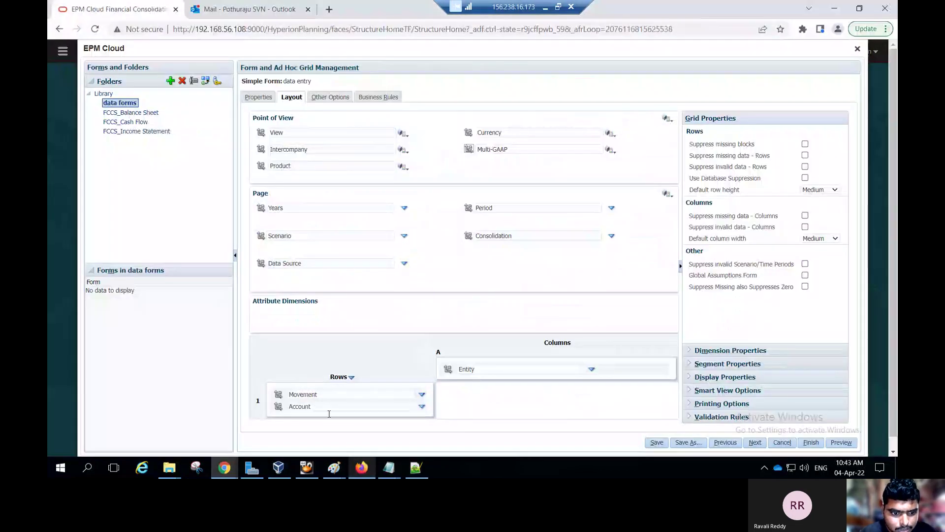
pyautogui.hotkey('alt', 'Tab')
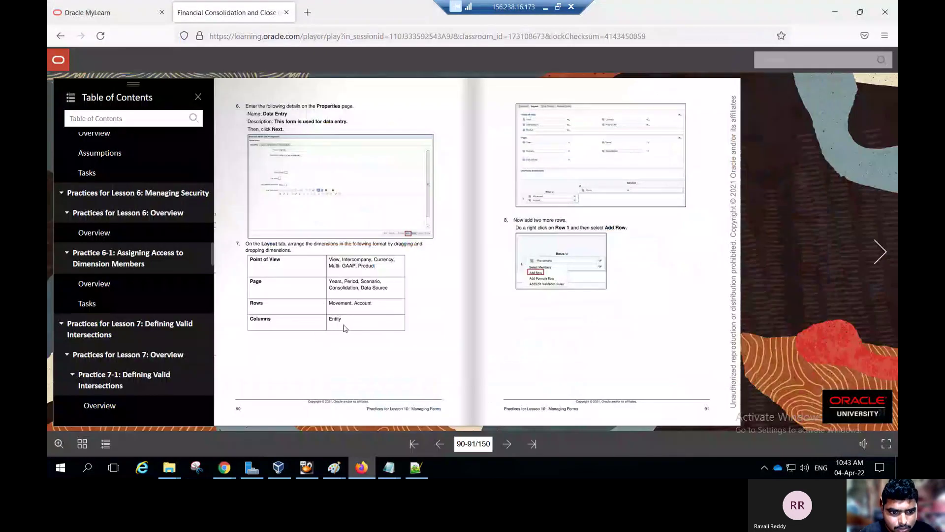
pyautogui.hotkey('alt', 'Tab')
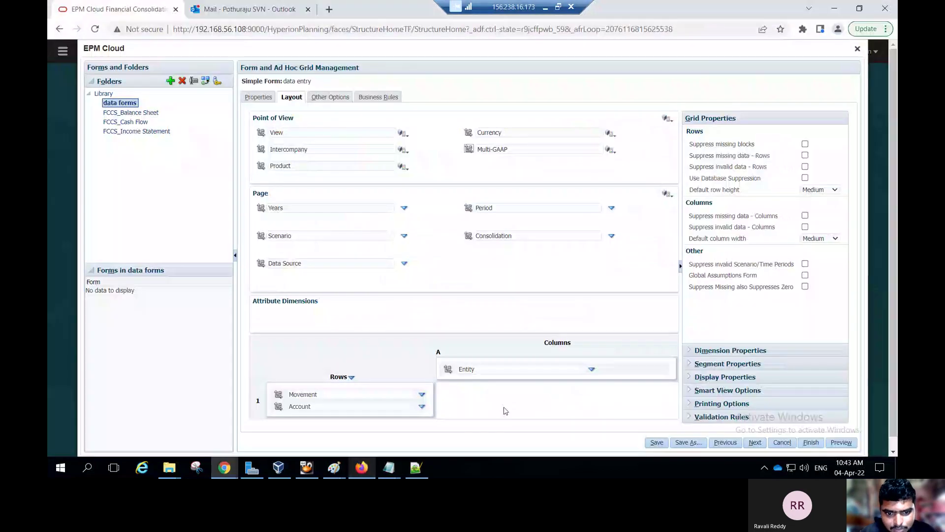
pyautogui.hotkey('alt', 'Tab')
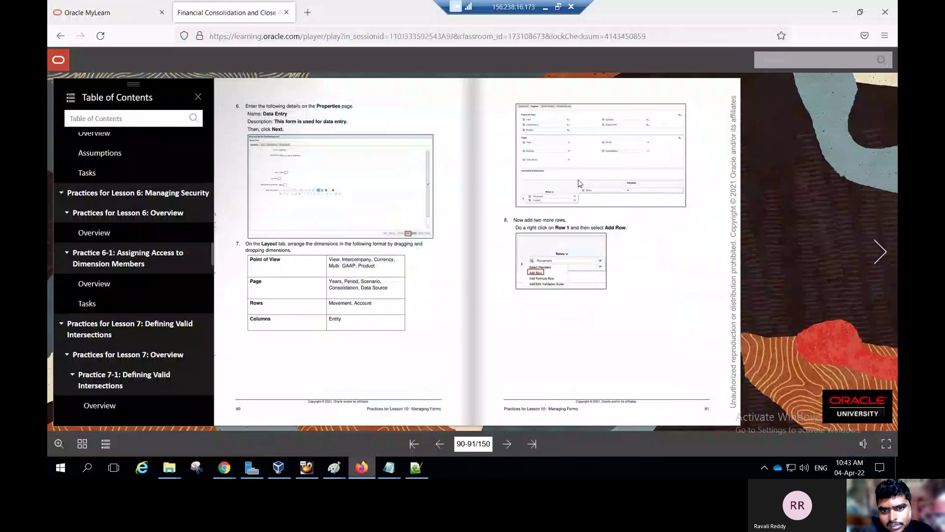
pyautogui.hotkey('alt', 'Tab')
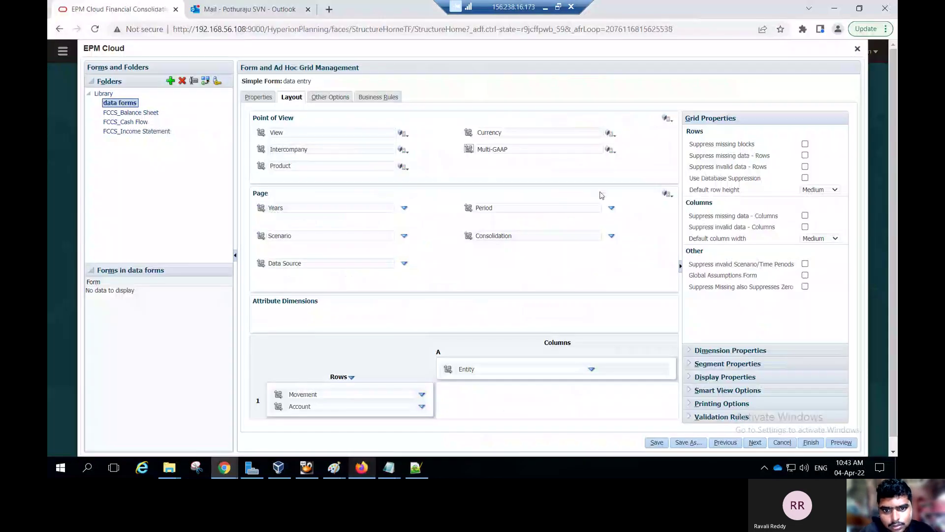
# Check the guide's instruction on adding rows and add a second Movement and Account row to the form grid.
pyautogui.hotkey('alt', 'Tab')
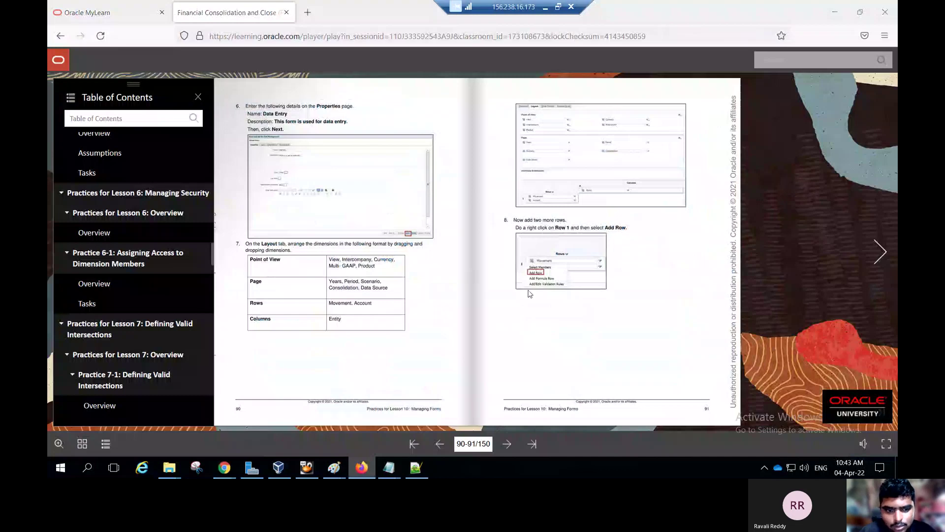
pyautogui.hotkey('alt', 'Tab')
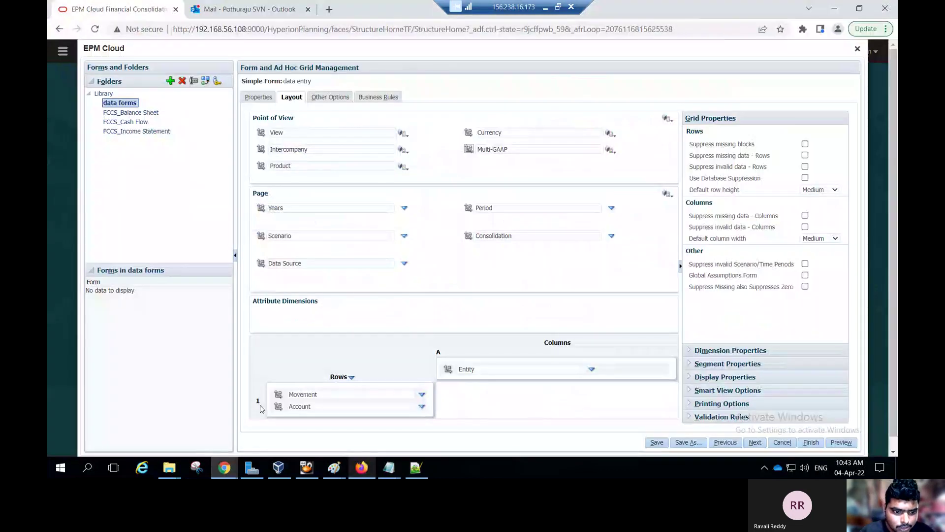
pyautogui.rightClick(258, 400)
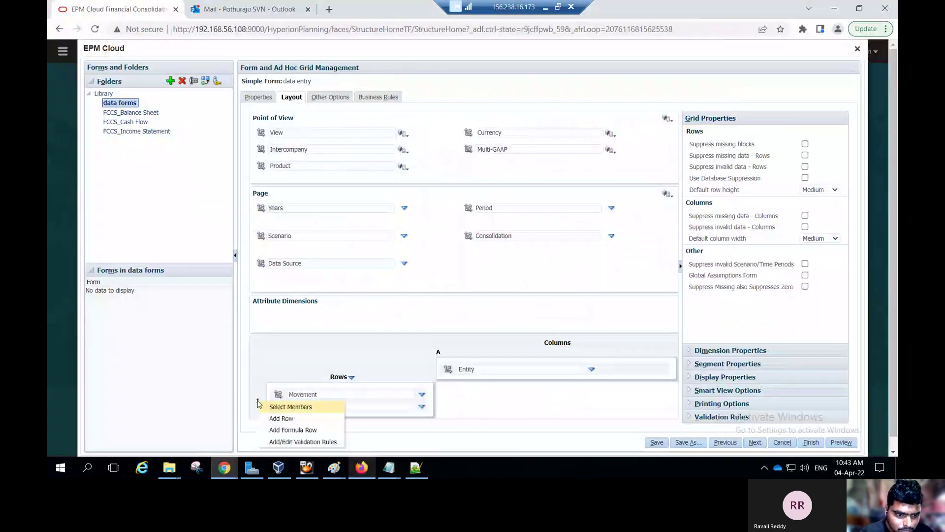
pyautogui.click(280, 418)
pyautogui.scroll(-1, 421, 380)
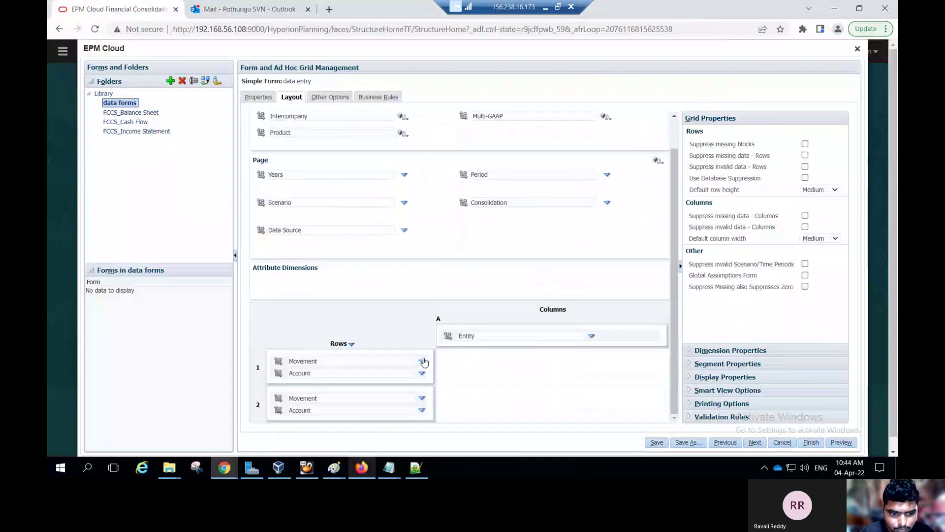
# Consult the next pages of the practice guide and add a third Movement and Account row to the form grid.
pyautogui.hotkey('alt', 'Tab')
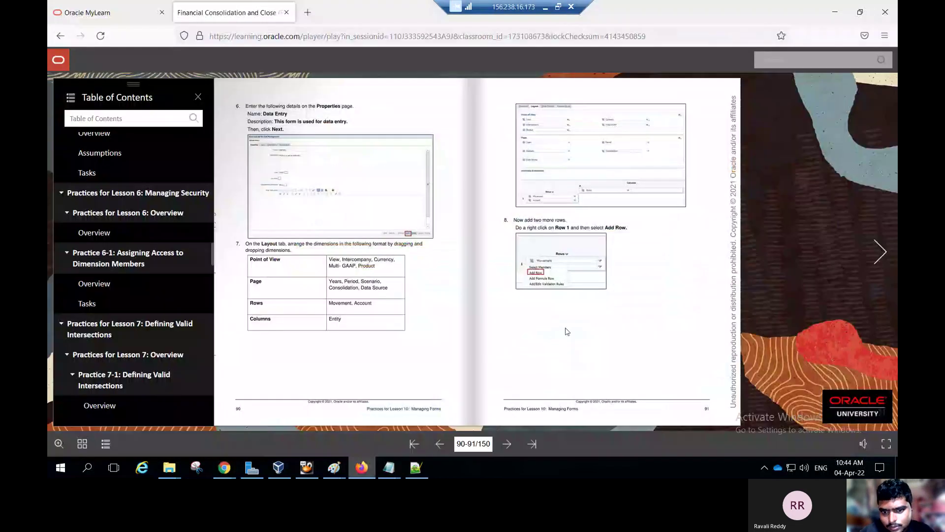
pyautogui.click(508, 446)
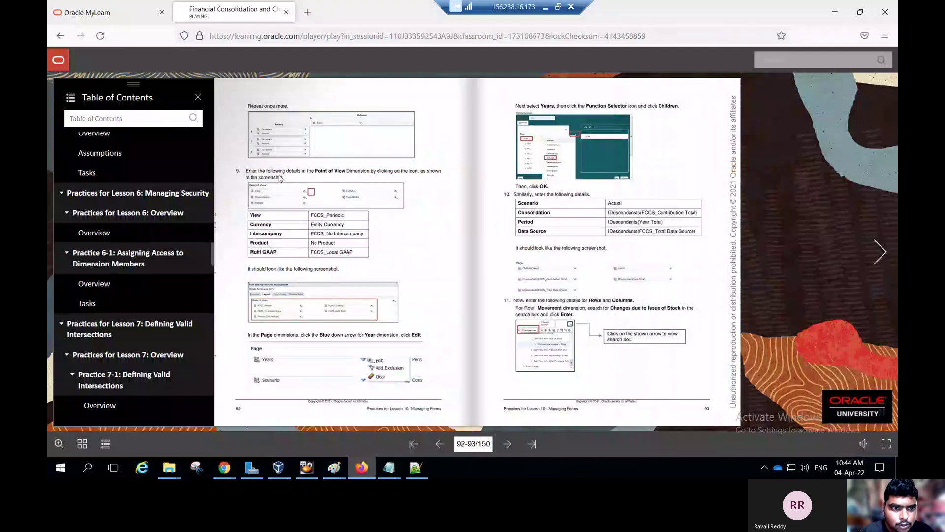
pyautogui.hotkey('alt', 'Tab')
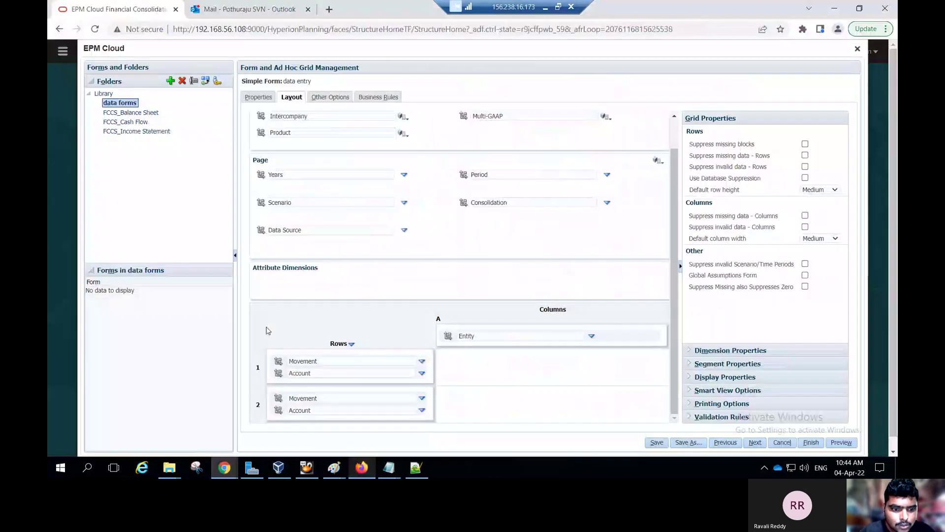
pyautogui.rightClick(259, 366)
pyautogui.click(275, 382)
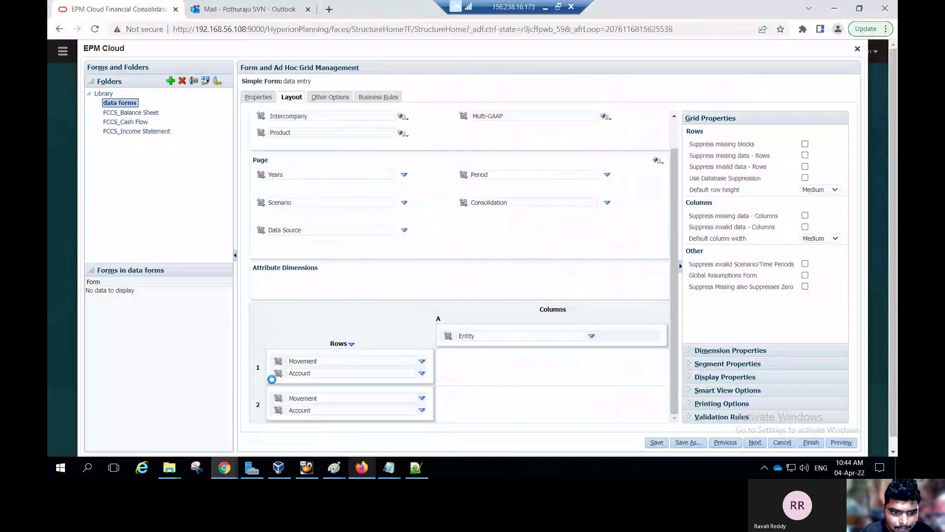
pyautogui.scroll(-1, 438, 383)
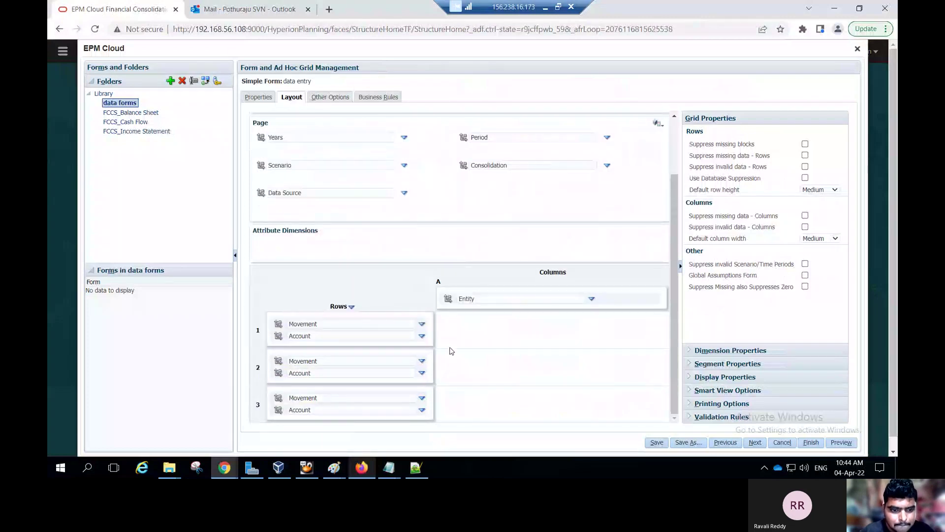
# Look up the Point of View members in the guide and set the View dimension to FCCS_Periodic.
pyautogui.hotkey('alt', 'Tab')
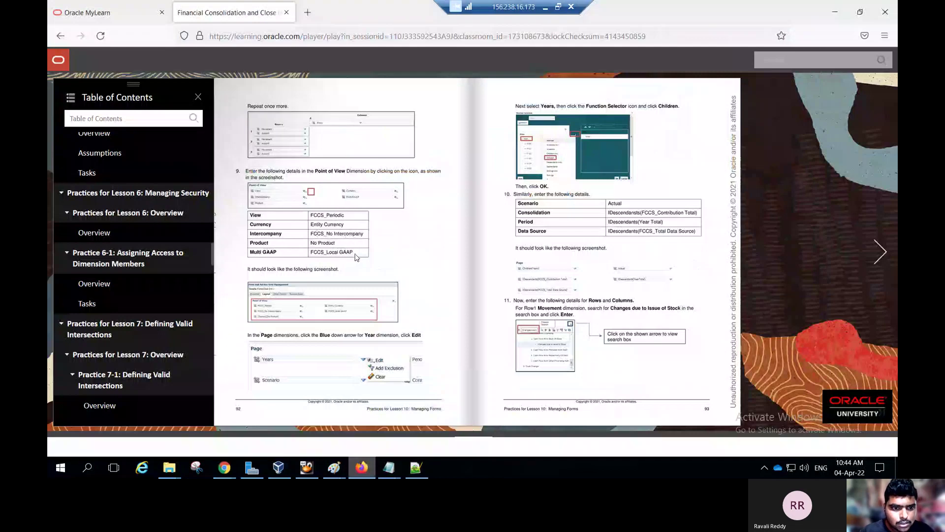
pyautogui.hotkey('alt', 'Tab')
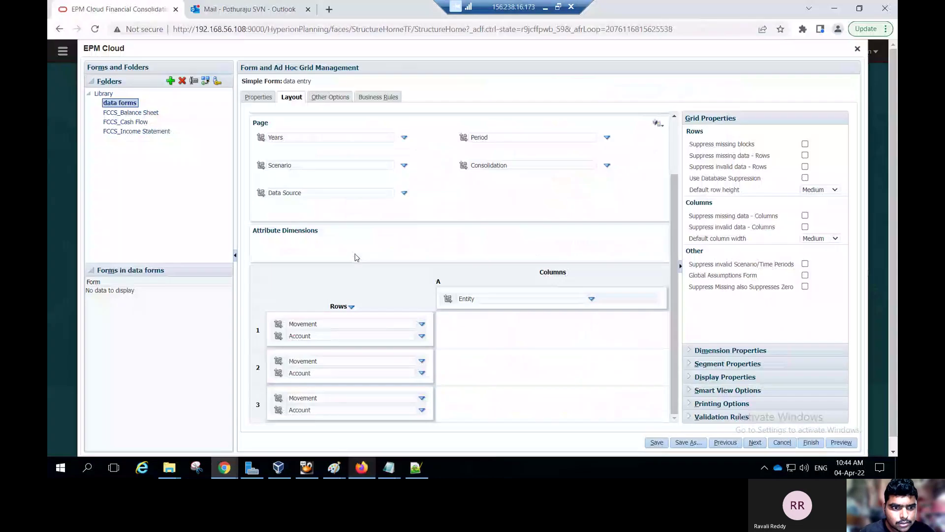
pyautogui.click(404, 139)
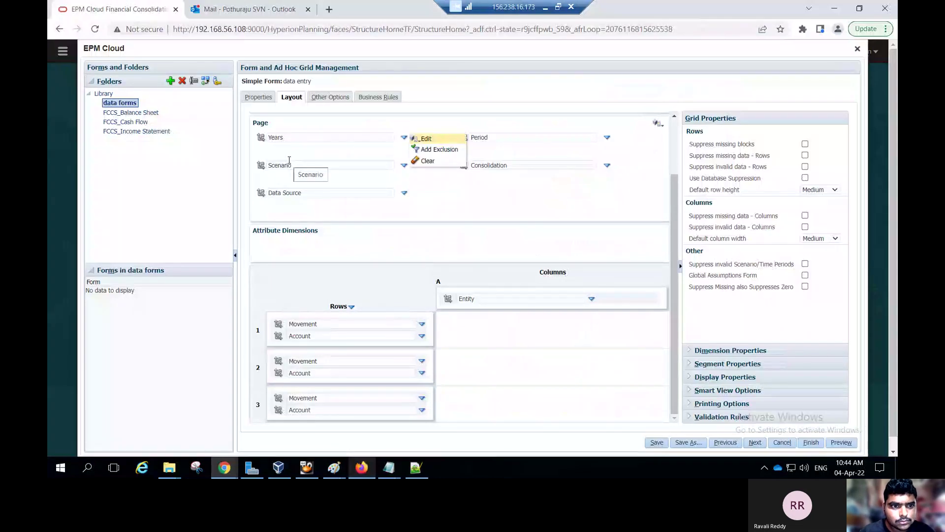
pyautogui.scroll(2, 503, 214)
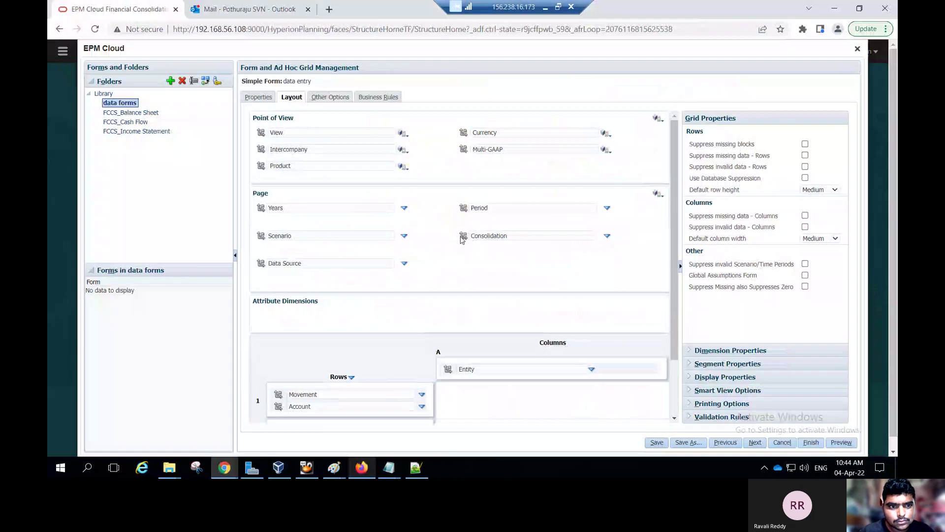
pyautogui.click(306, 155)
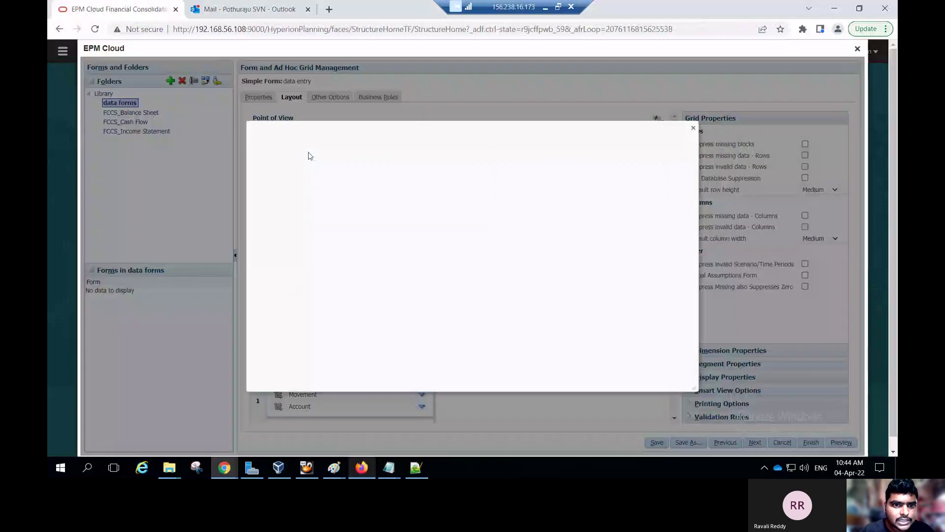
pyautogui.click(294, 207)
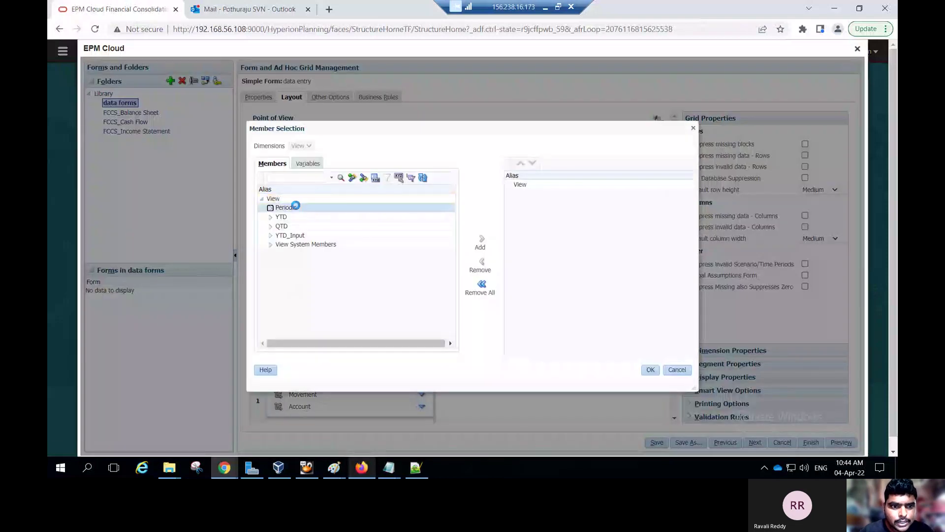
pyautogui.click(482, 240)
pyautogui.click(648, 372)
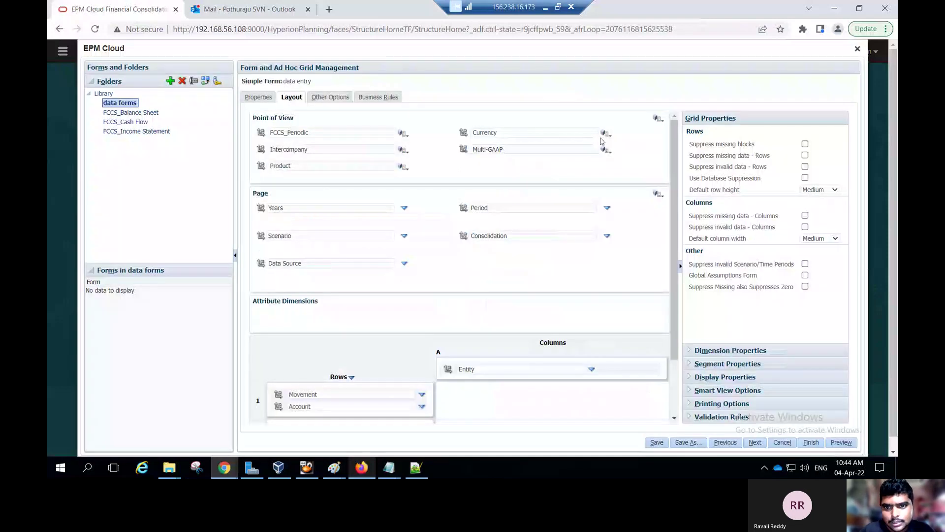
# Set the Currency dimension in the Point of View to Entity Currency.
pyautogui.click(605, 133)
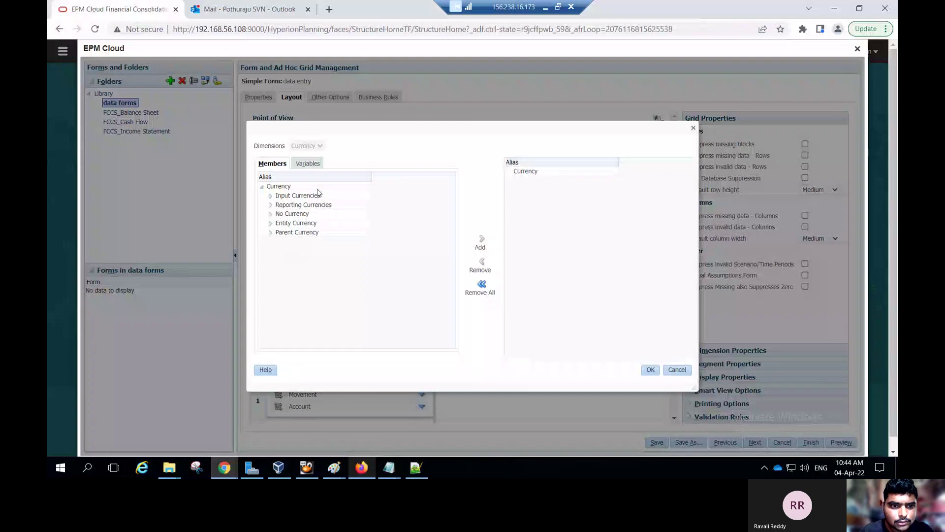
pyautogui.click(294, 235)
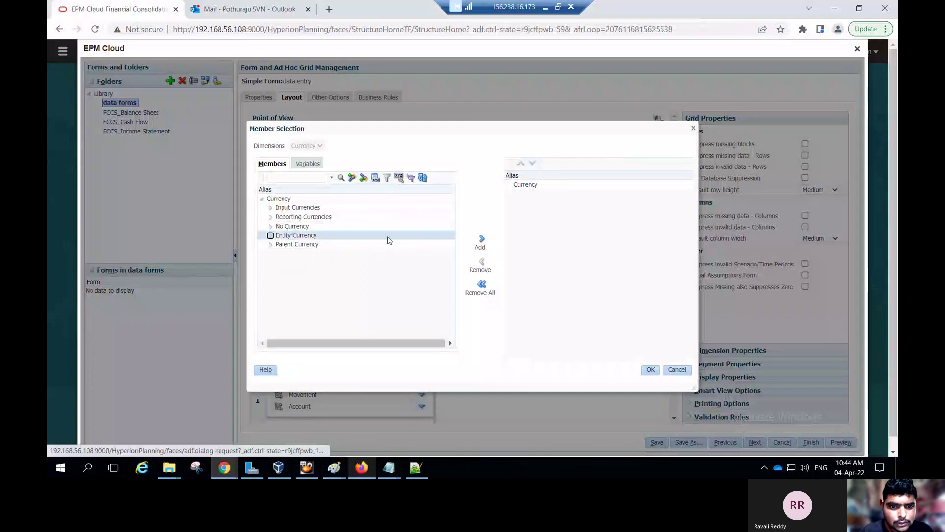
pyautogui.click(483, 240)
pyautogui.click(650, 369)
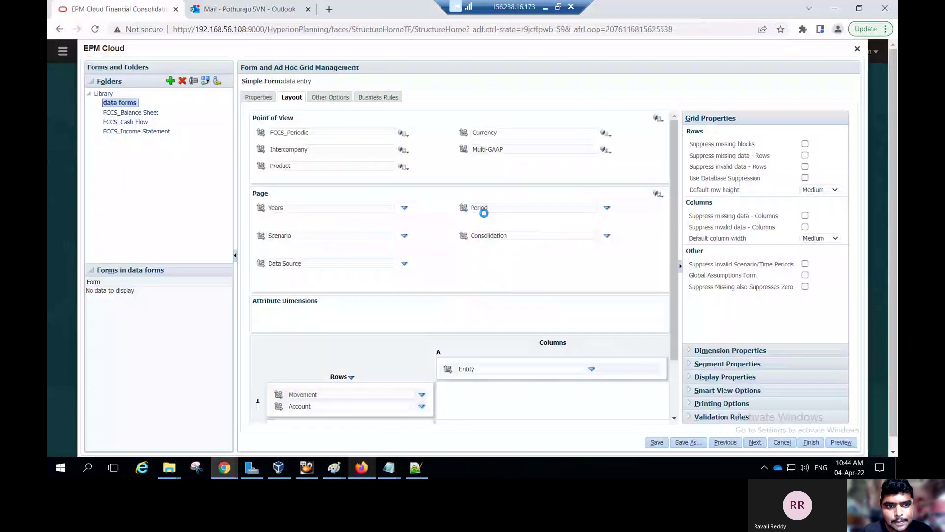
# Check the guide's Intercompany member and set the Point of View's Intercompany dimension to No Intercompany, found beneath Intercompany Top.
pyautogui.click(402, 150)
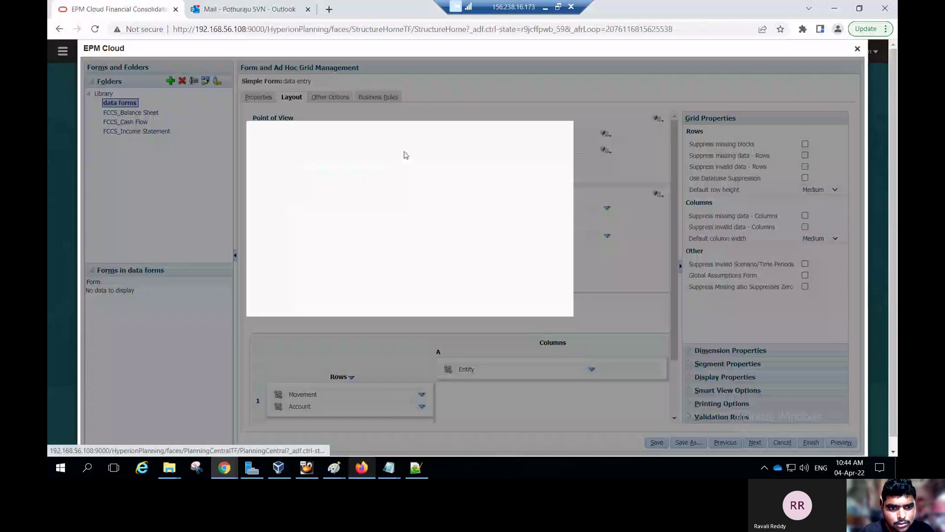
pyautogui.hotkey('alt', 'Tab')
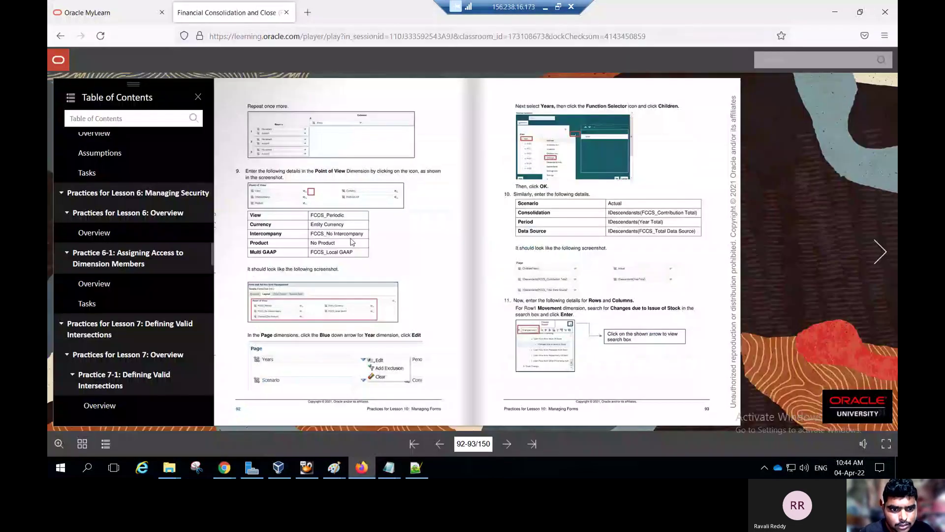
pyautogui.hotkey('alt', 'Tab')
pyautogui.click(277, 207)
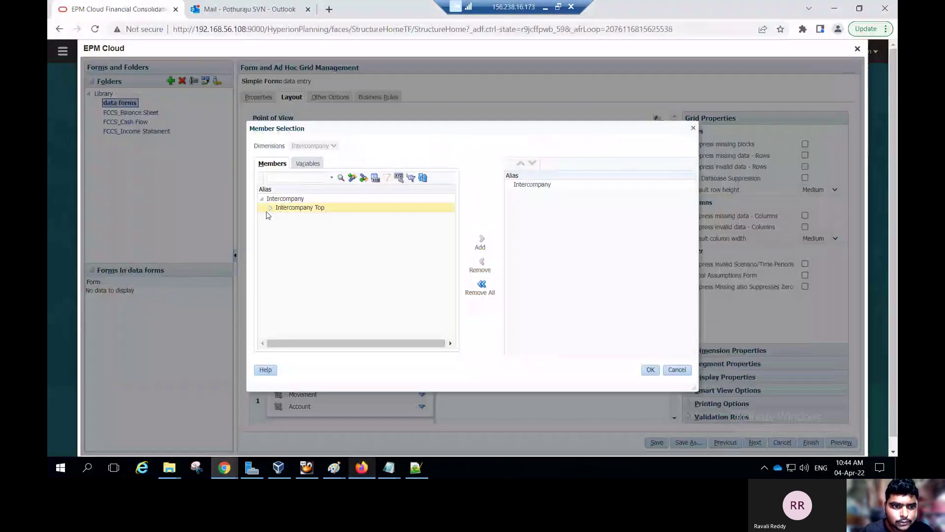
pyautogui.click(270, 207)
pyautogui.click(308, 216)
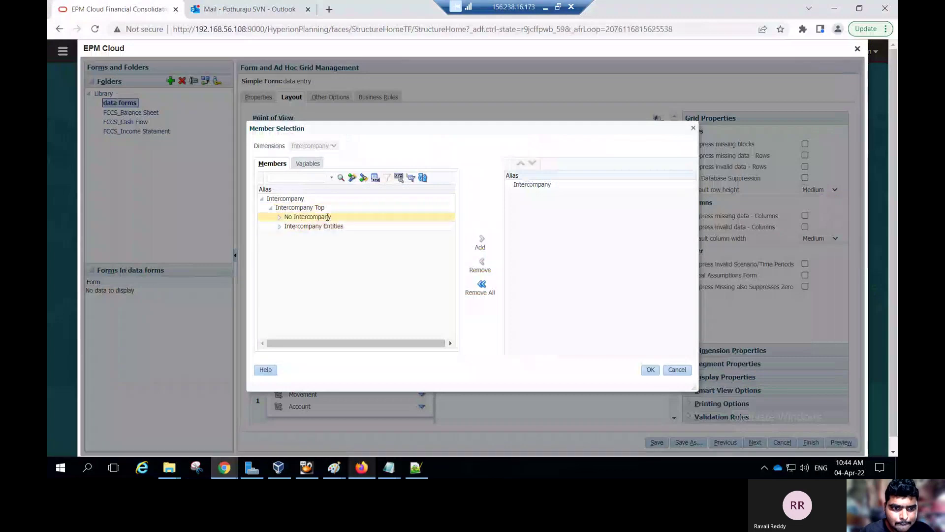
pyautogui.click(482, 241)
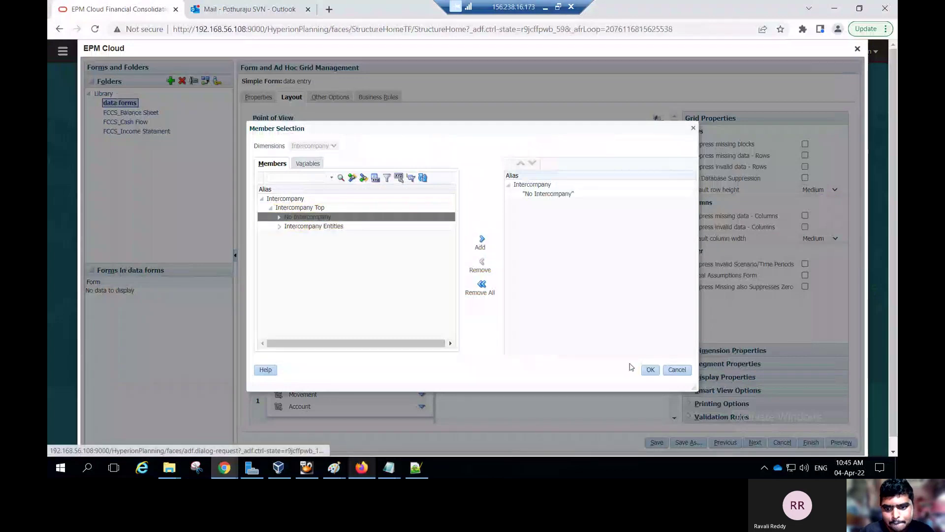
pyautogui.click(650, 369)
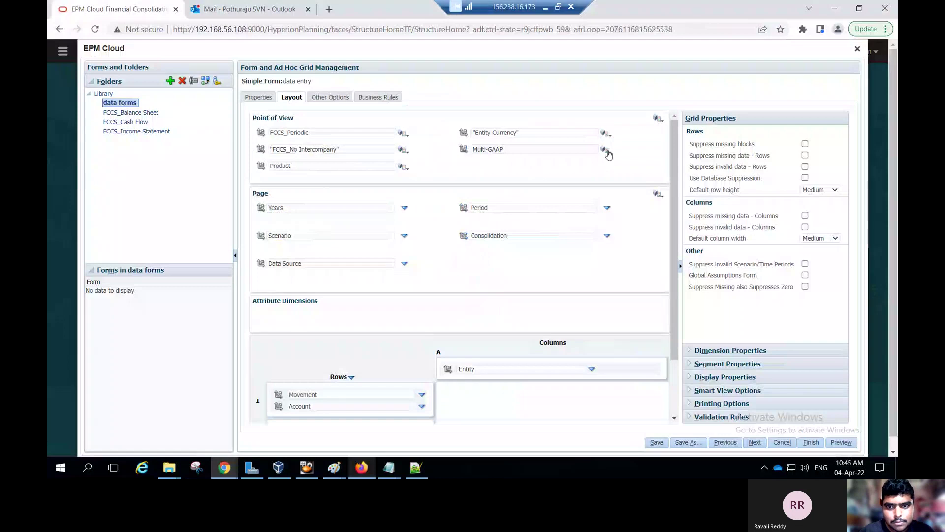
# Set the Multi-GAAP dimension in the Point of View to Local GAAP under FCCS_IFRS, checking the choice against the guide.
pyautogui.click(605, 149)
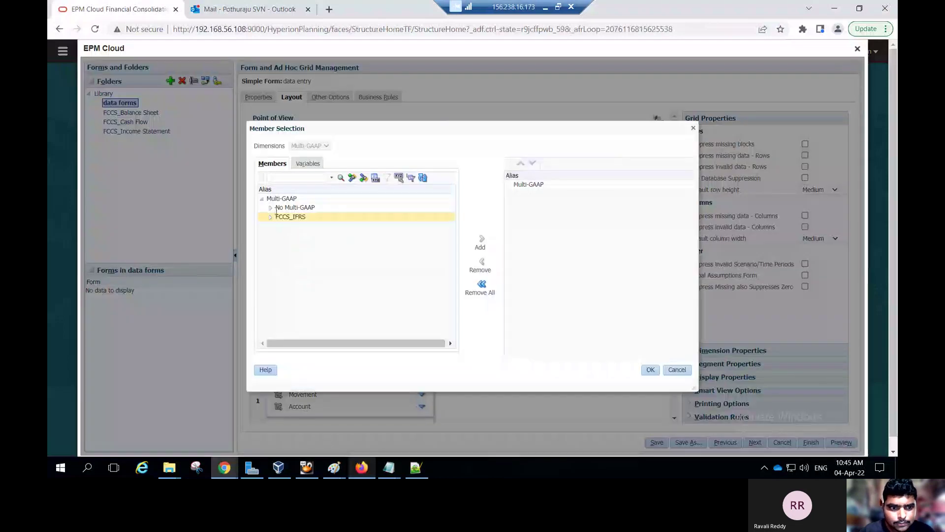
pyautogui.click(273, 217)
pyautogui.click(299, 226)
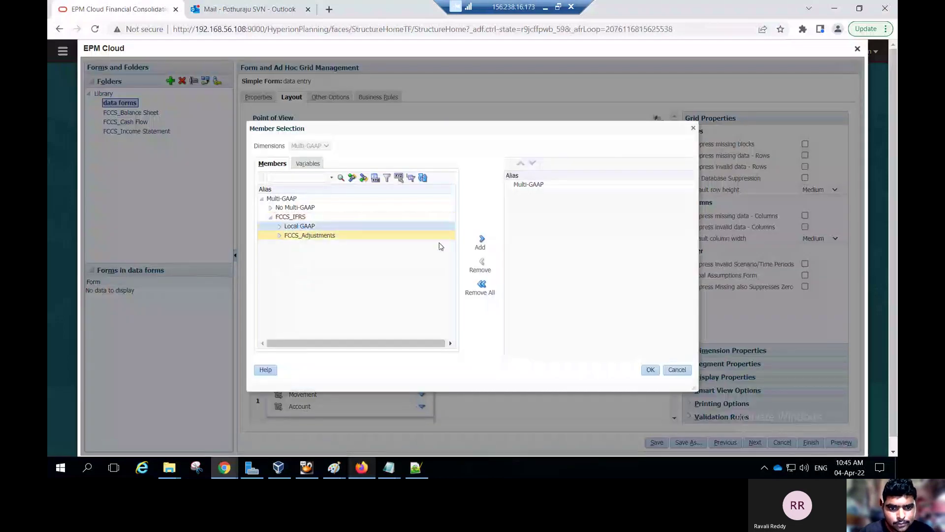
pyautogui.click(482, 240)
pyautogui.hotkey('alt', 'Tab')
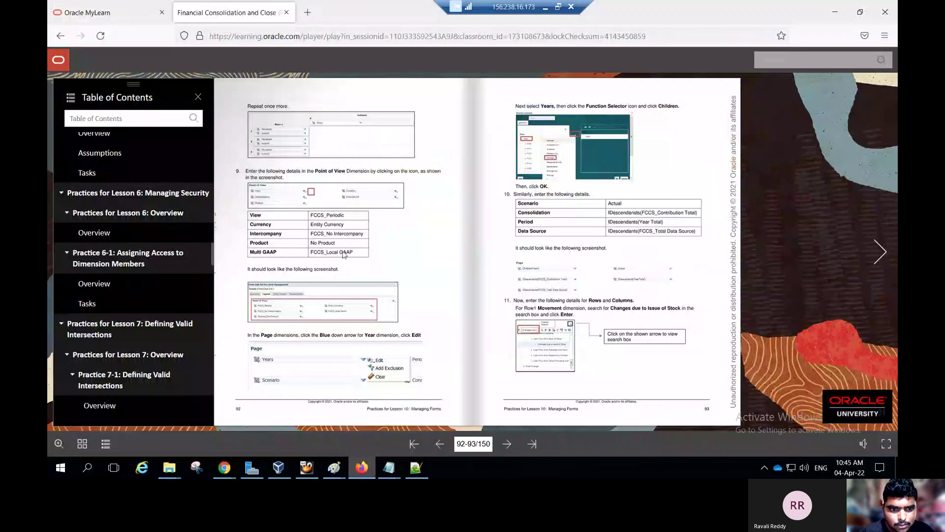
pyautogui.hotkey('alt', 'Tab')
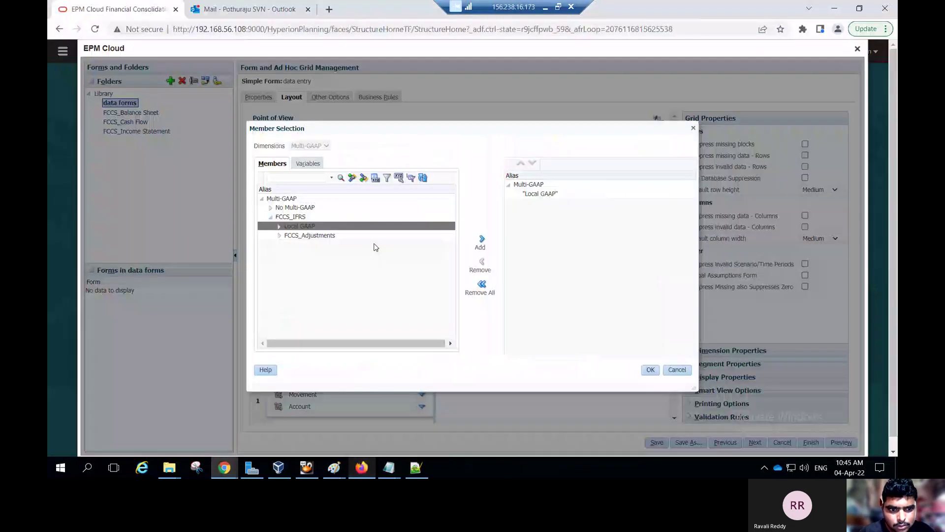
pyautogui.click(649, 370)
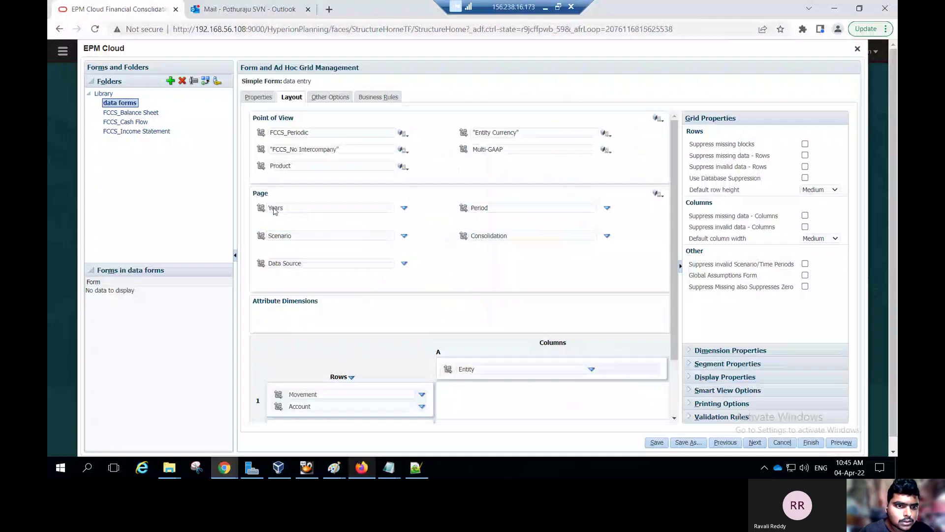
# Set the Product dimension to No Product and compare the Point of View selections with the practice guide.
pyautogui.click(407, 168)
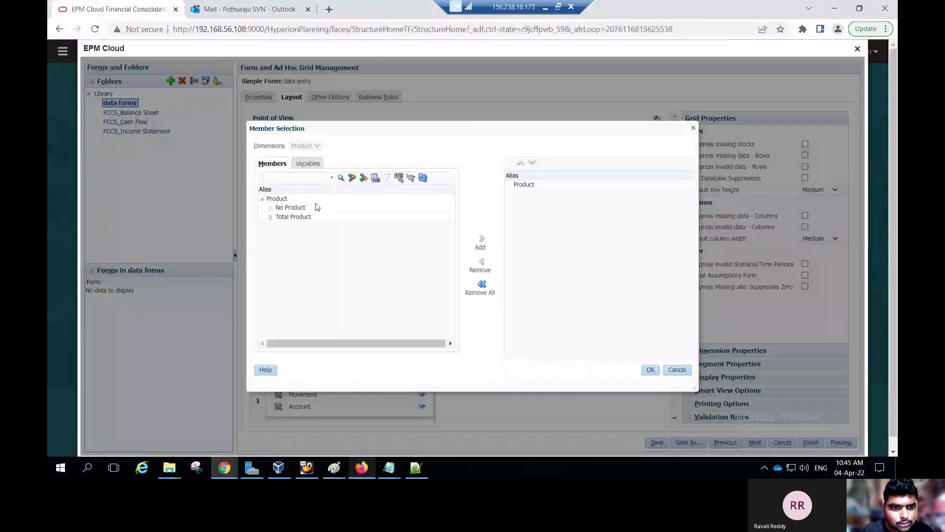
pyautogui.click(288, 207)
pyautogui.click(482, 246)
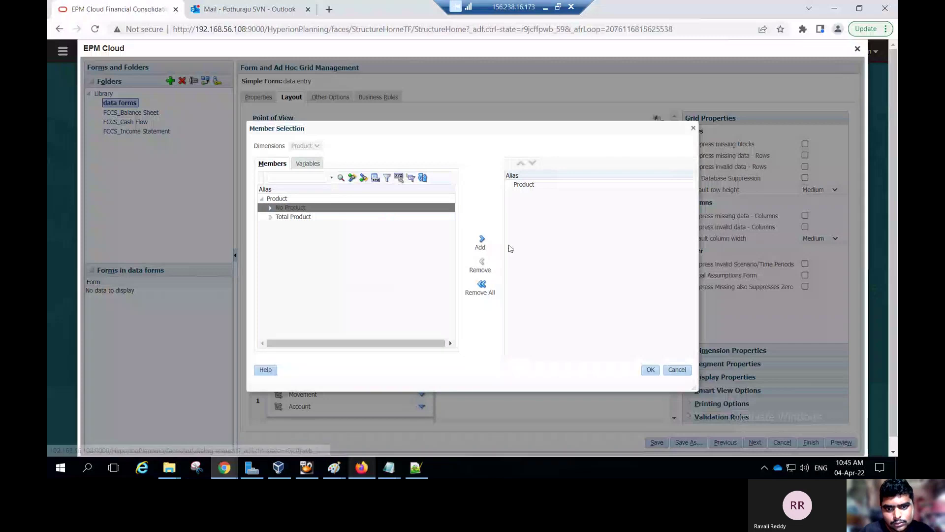
pyautogui.click(649, 370)
pyautogui.click(362, 467)
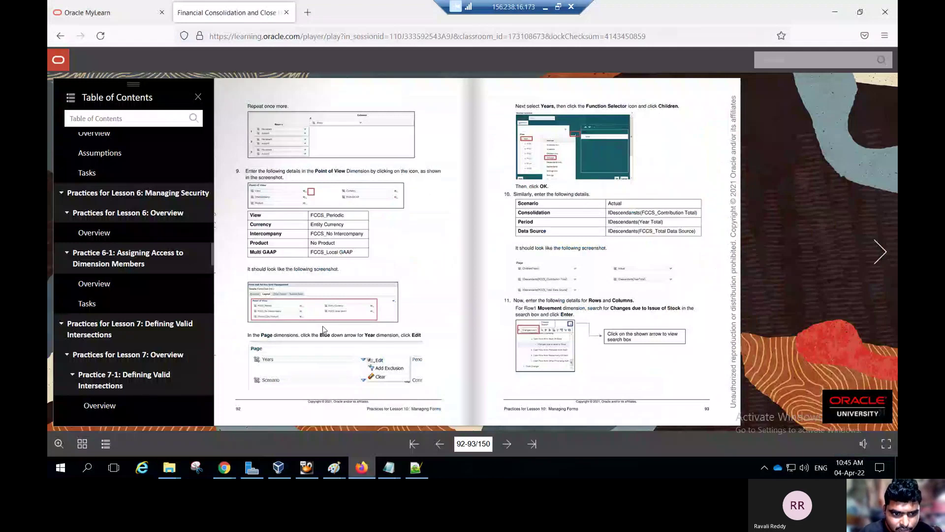
pyautogui.hotkey('alt', 'Tab')
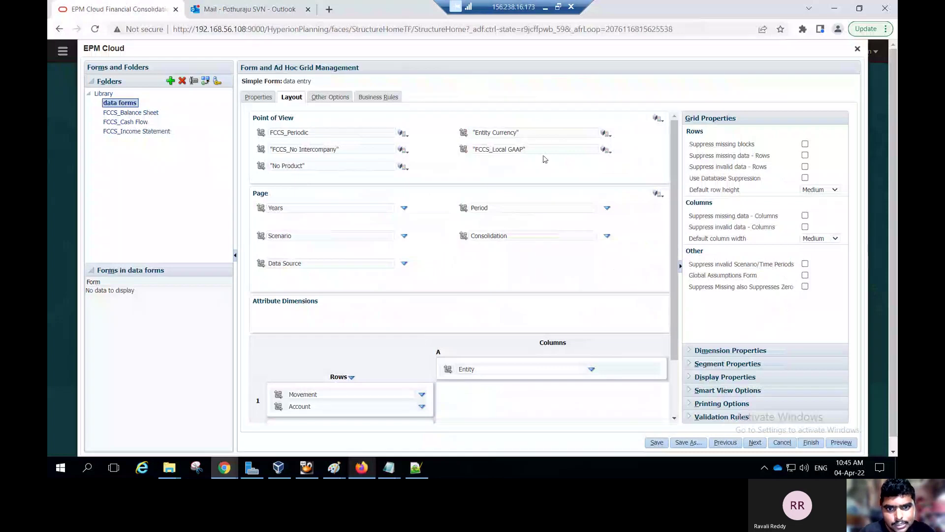
# Consult the guide's Page dimension instructions and set the Years dimension to the Children of Years.
pyautogui.hotkey('alt', 'Tab')
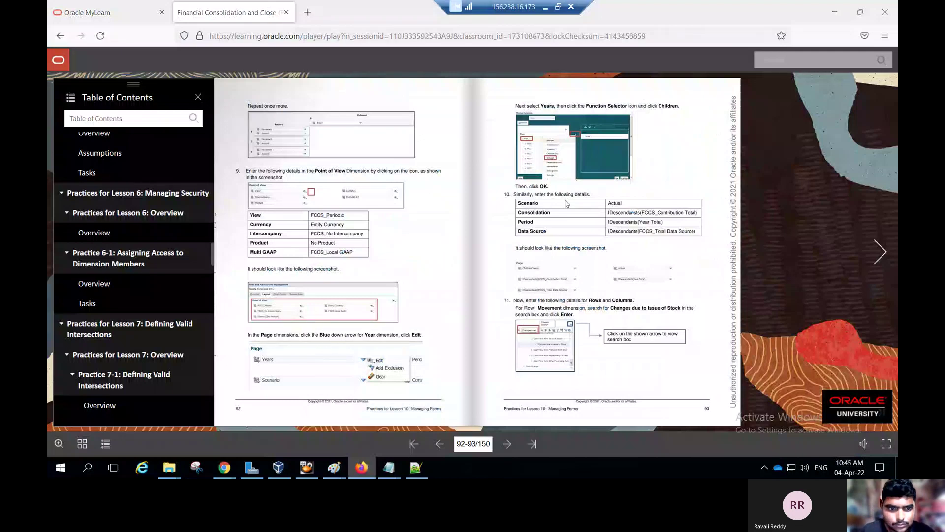
pyautogui.hotkey('alt', 'Tab')
pyautogui.click(402, 206)
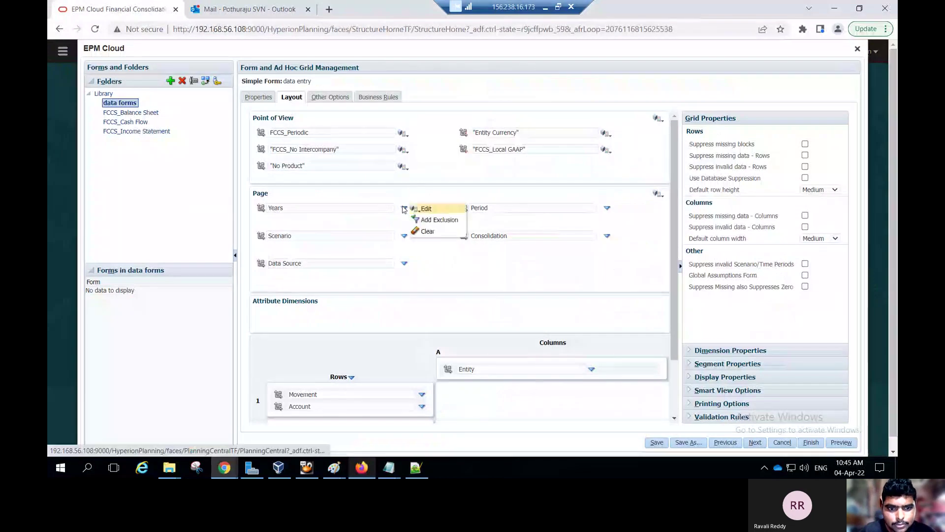
pyautogui.click(445, 210)
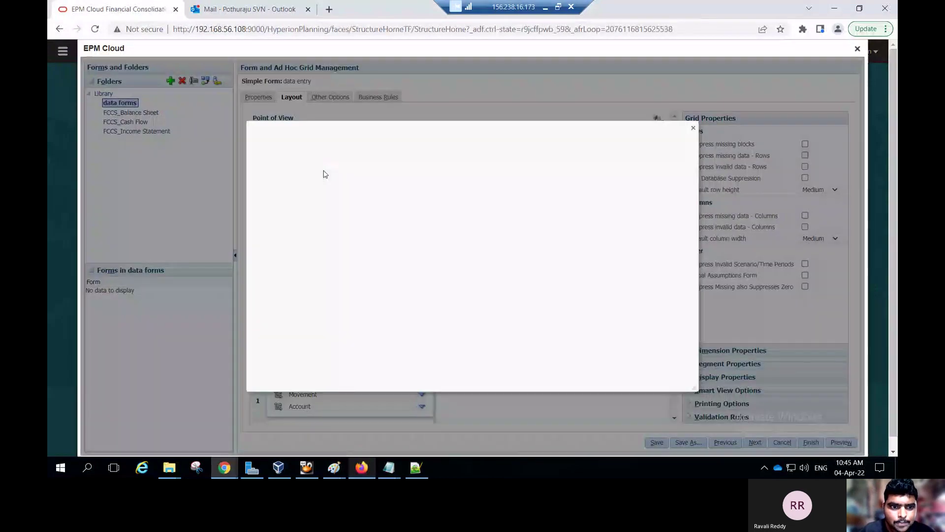
pyautogui.click(287, 200)
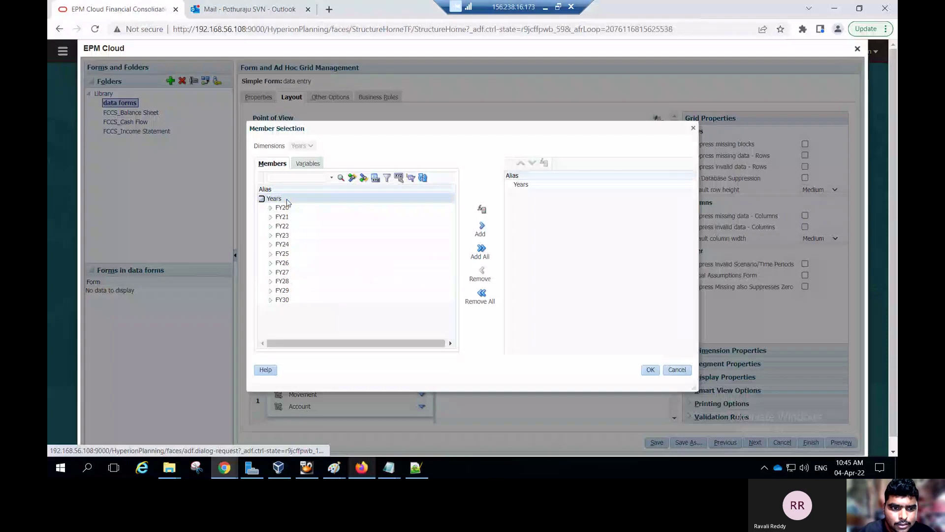
pyautogui.click(483, 216)
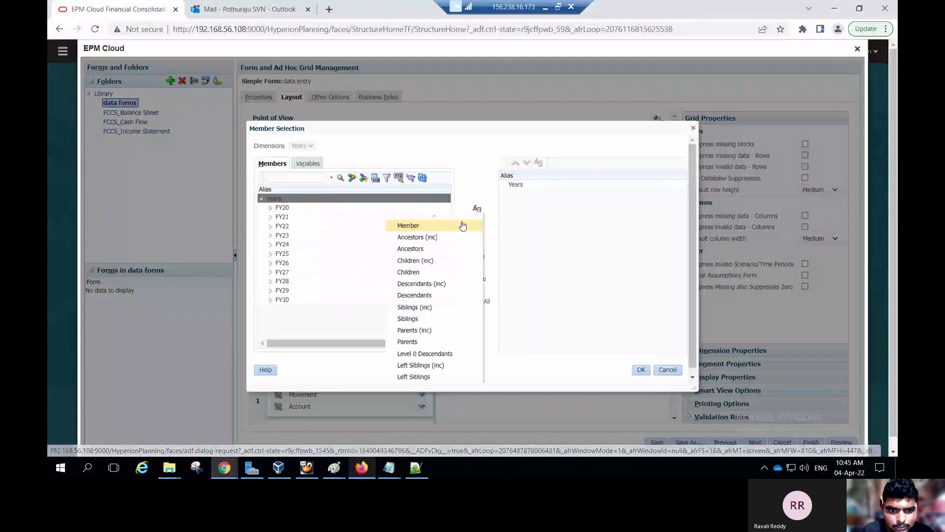
pyautogui.click(421, 271)
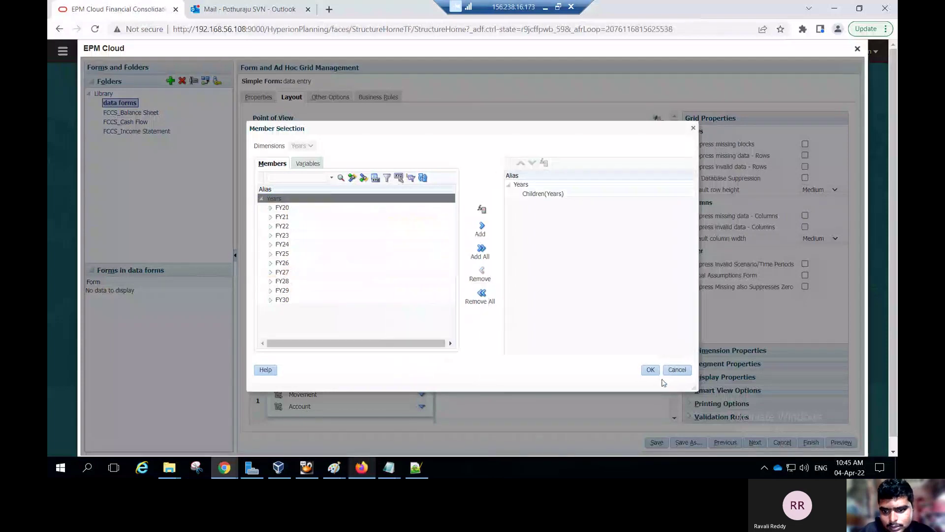
pyautogui.click(650, 369)
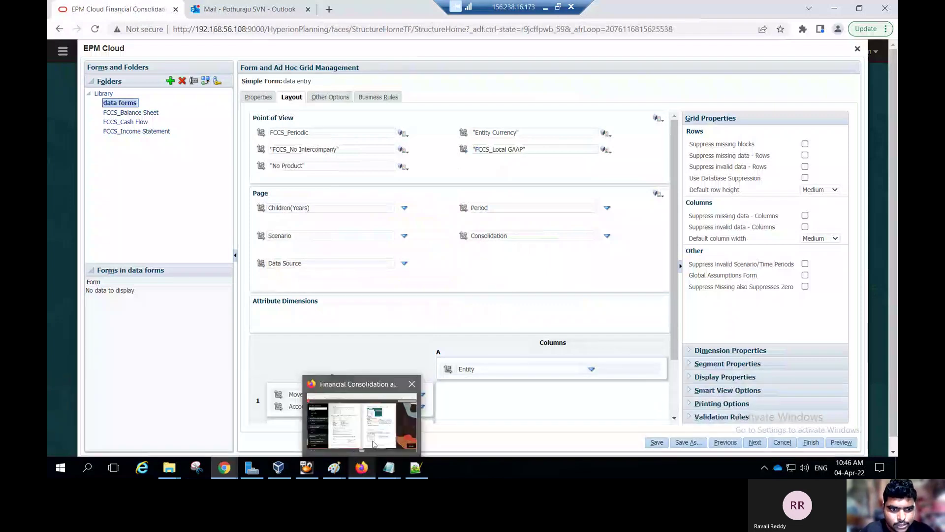
# Look up the remaining Page members in the guide and set the Scenario dimension to Actual.
pyautogui.click(362, 467)
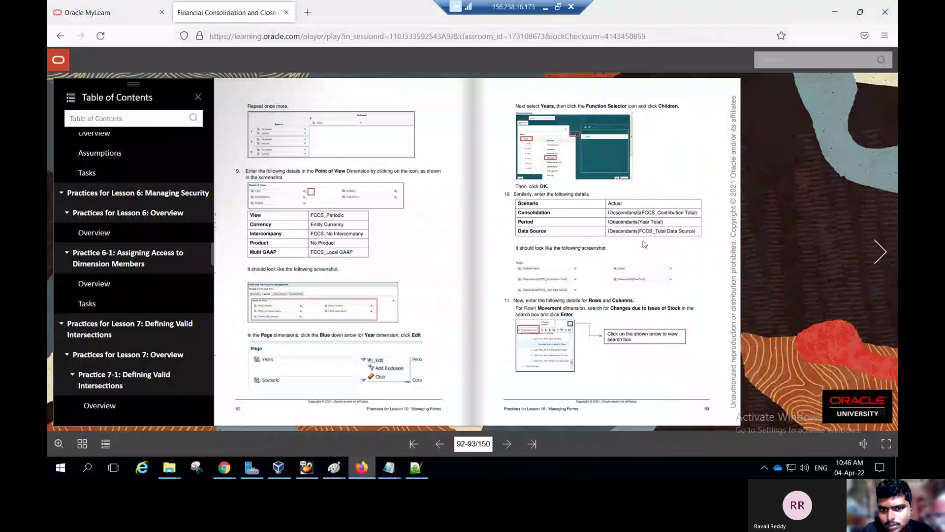
pyautogui.hotkey('alt', 'Tab')
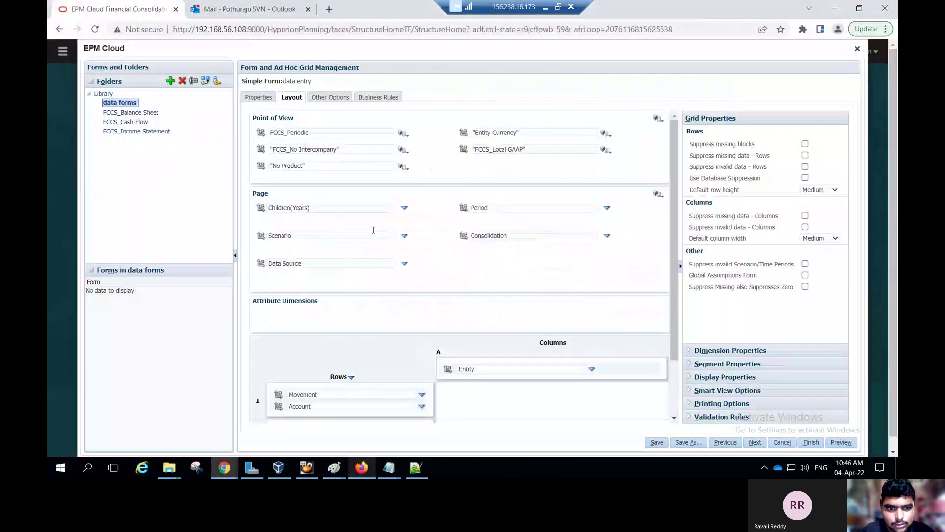
pyautogui.click(405, 235)
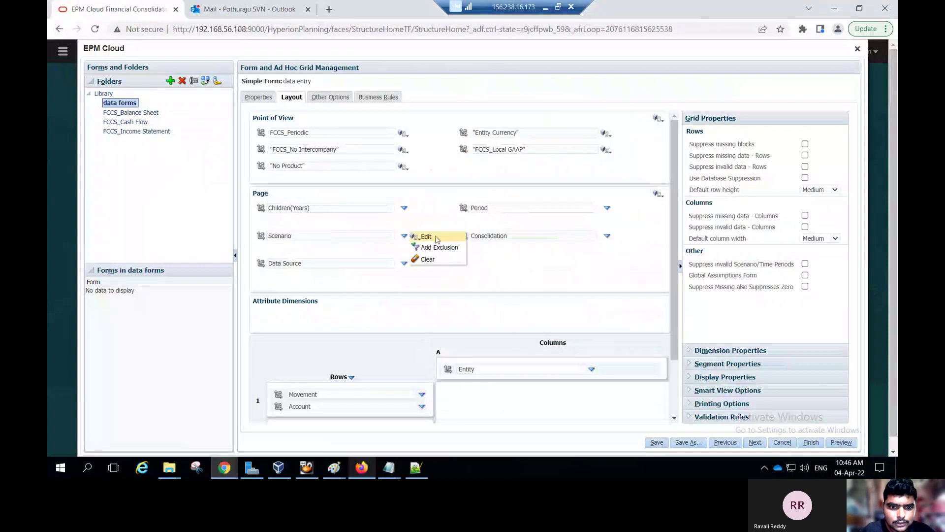
pyautogui.click(435, 235)
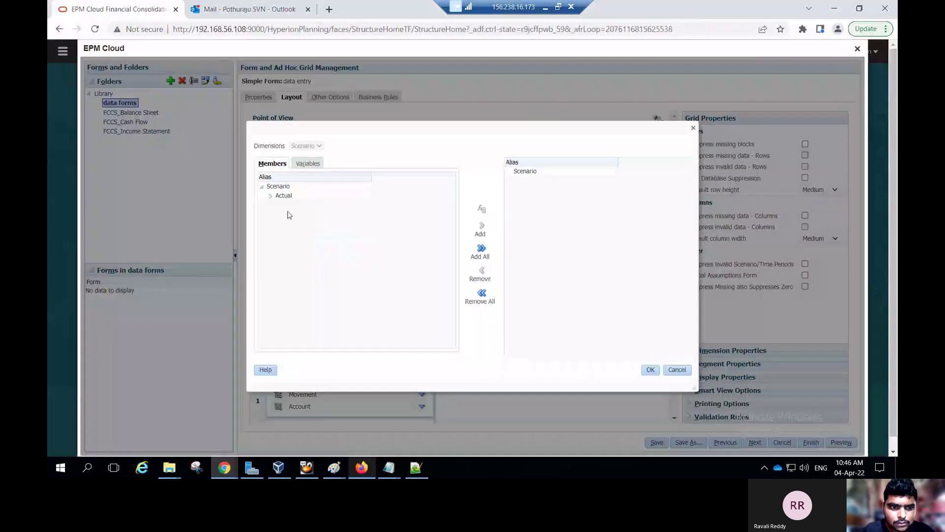
pyautogui.click(288, 207)
pyautogui.click(481, 228)
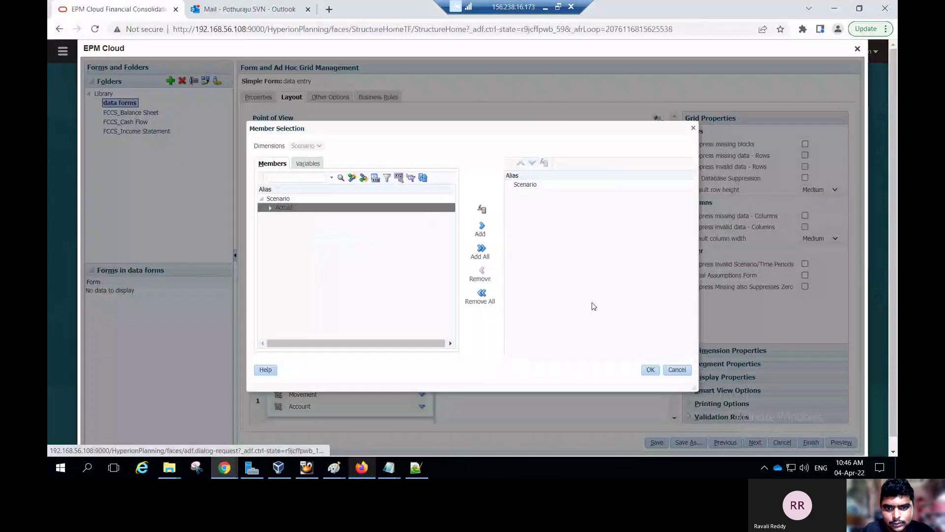
pyautogui.click(650, 370)
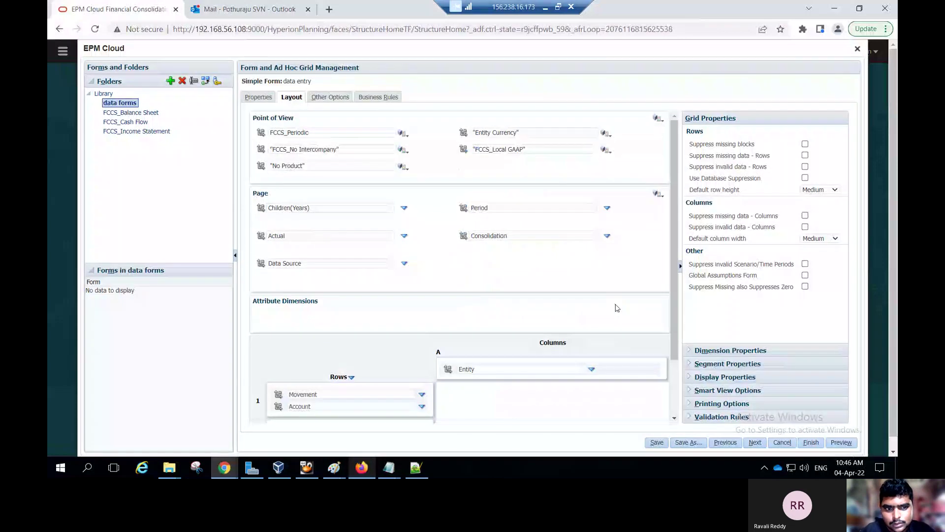
# Check the guide's Period entry and set the Page's Period dimension to Descendants (inc) of YearTotal.
pyautogui.hotkey('alt', 'Tab')
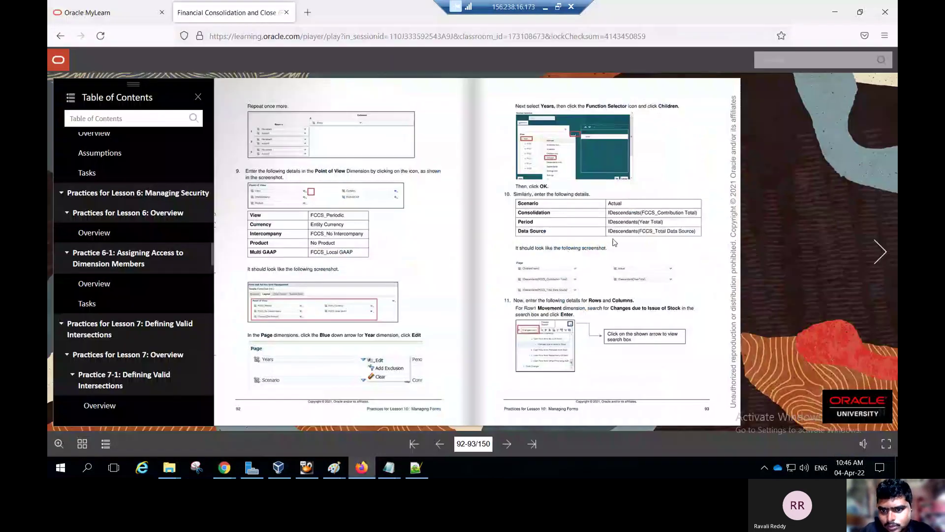
pyautogui.hotkey('alt', 'Tab')
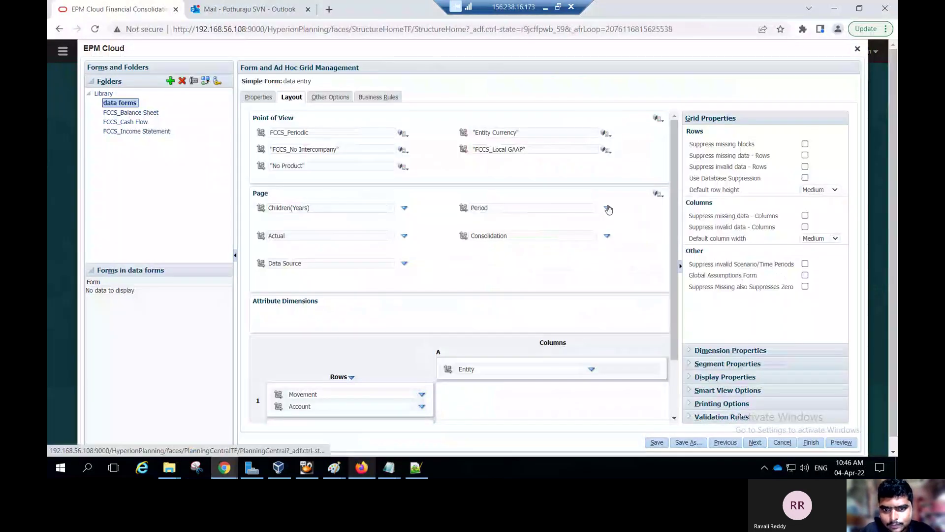
pyautogui.click(608, 208)
pyautogui.click(629, 208)
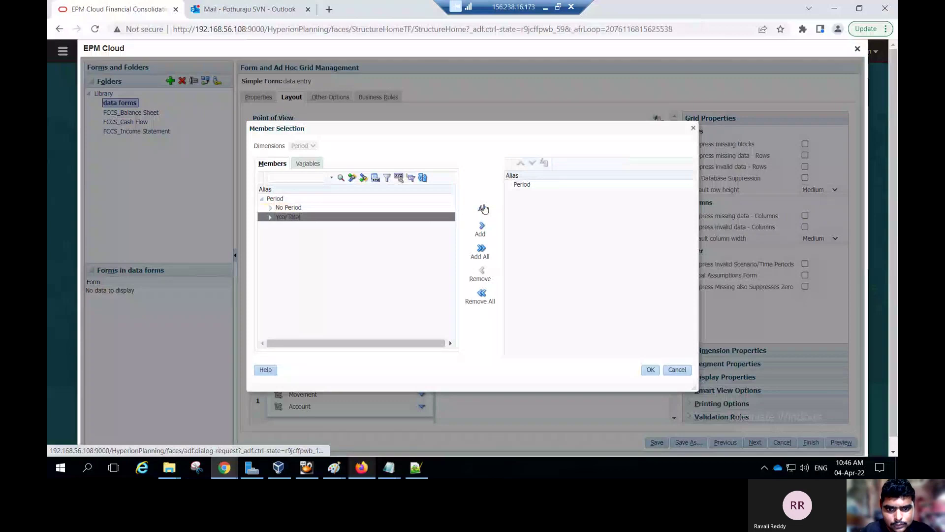
pyautogui.click(484, 210)
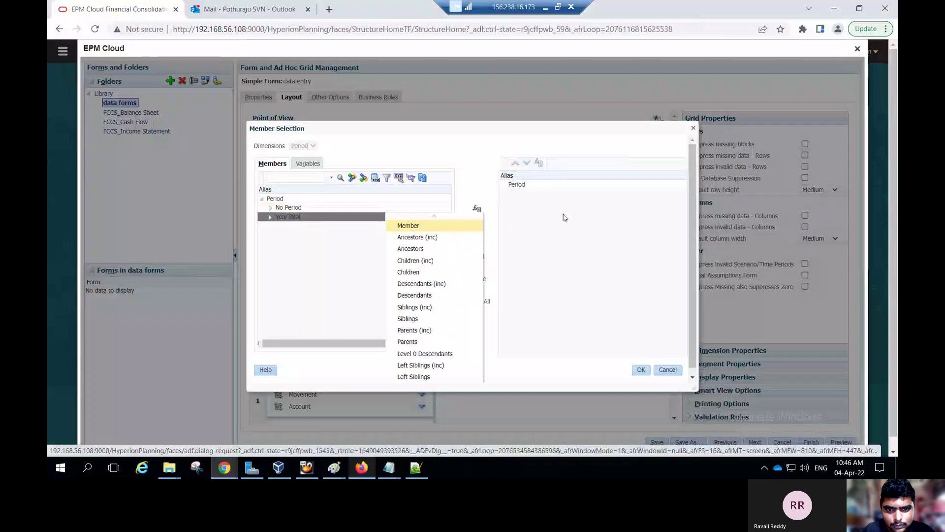
pyautogui.click(421, 283)
pyautogui.click(651, 369)
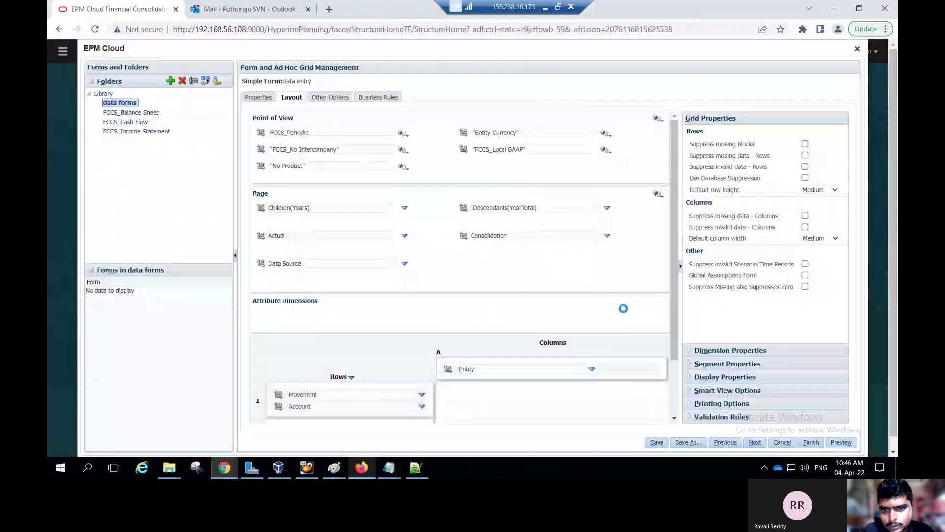
# Open member selection for the Page's Consolidation dimension and expand Contribution Total through Contribution and Parent Total to Entity Total's members.
pyautogui.hotkey('alt', 'Tab')
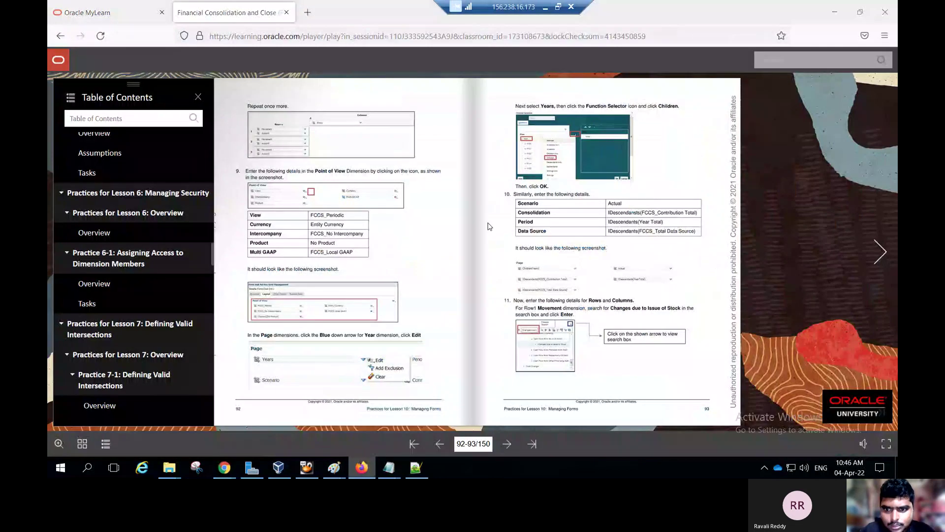
pyautogui.hotkey('alt', 'Tab')
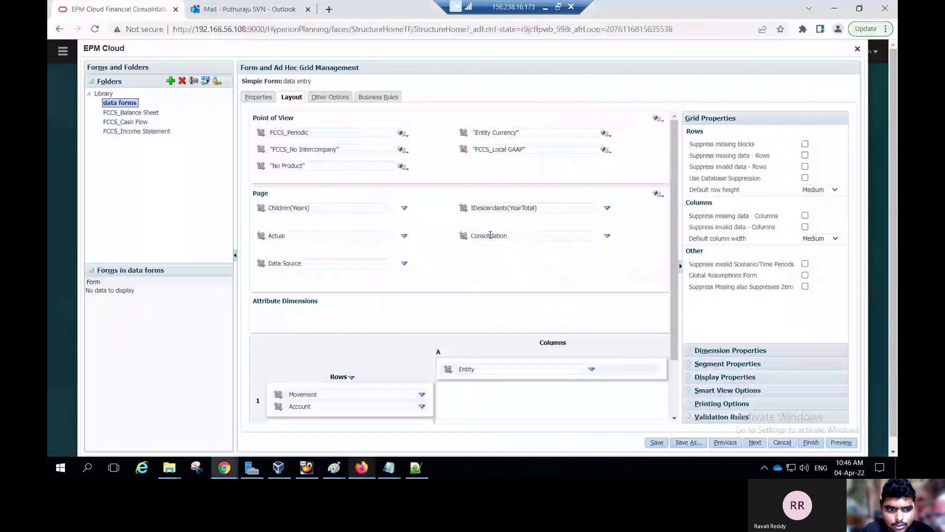
pyautogui.click(608, 237)
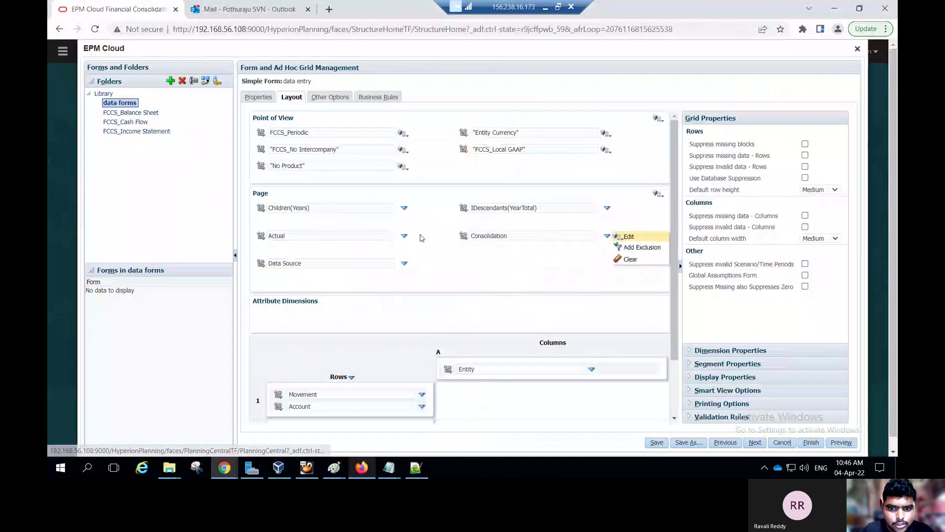
pyautogui.click(655, 238)
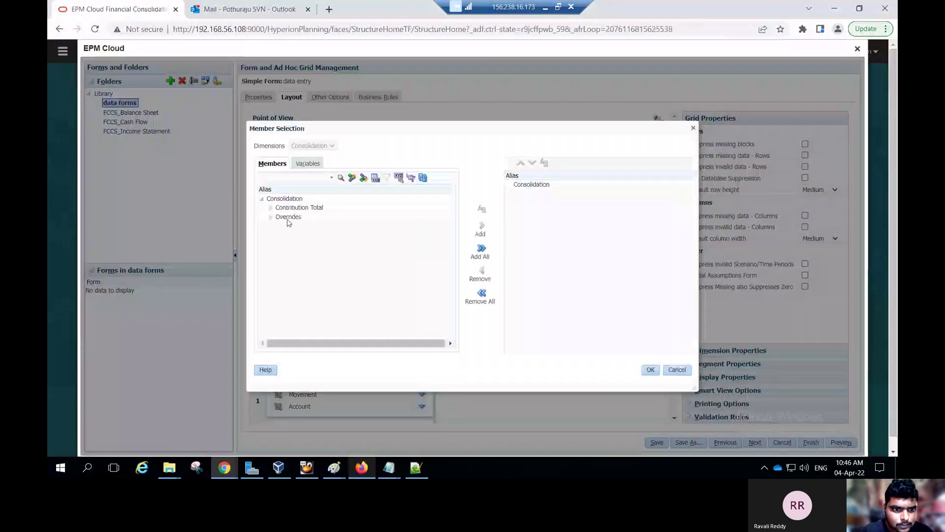
pyautogui.click(270, 209)
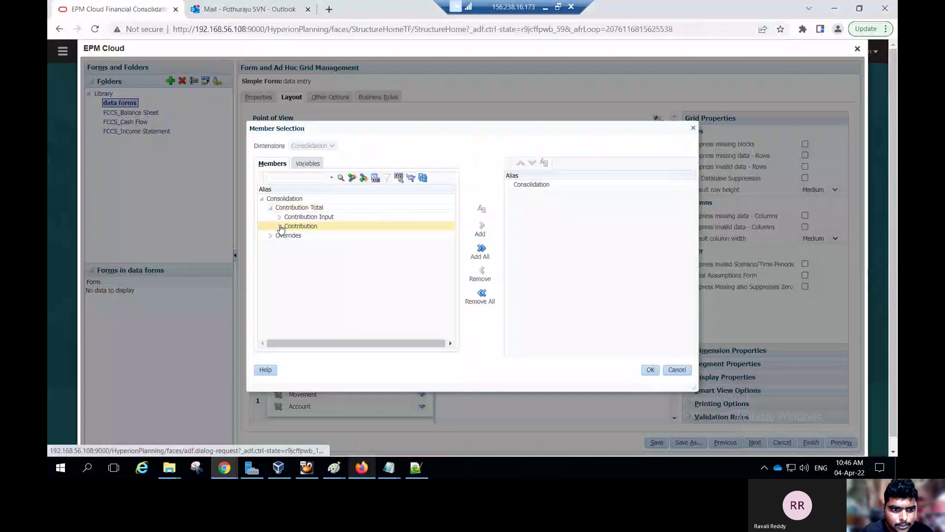
pyautogui.click(279, 226)
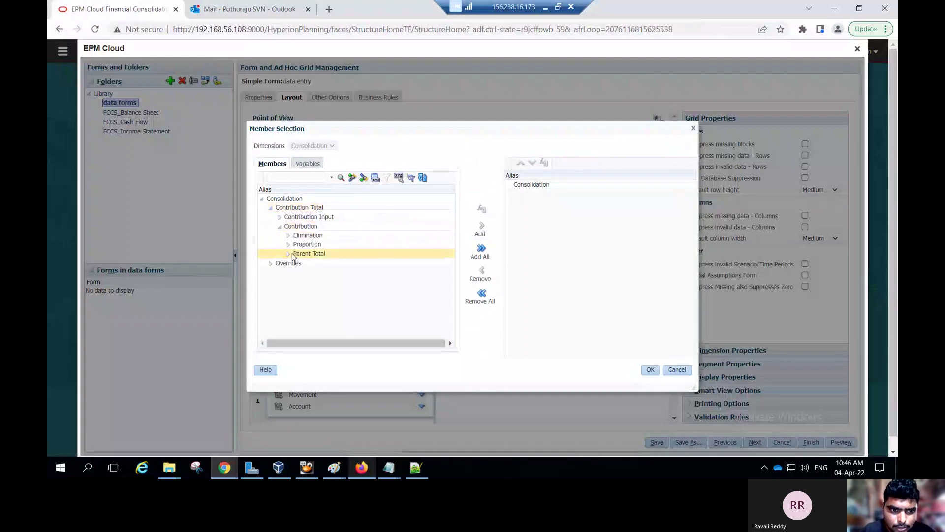
pyautogui.click(288, 254)
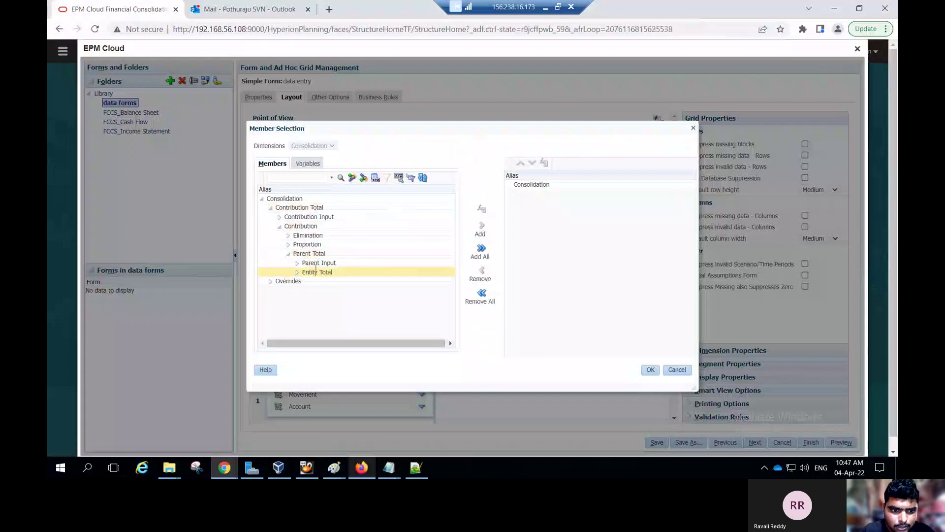
pyautogui.click(297, 273)
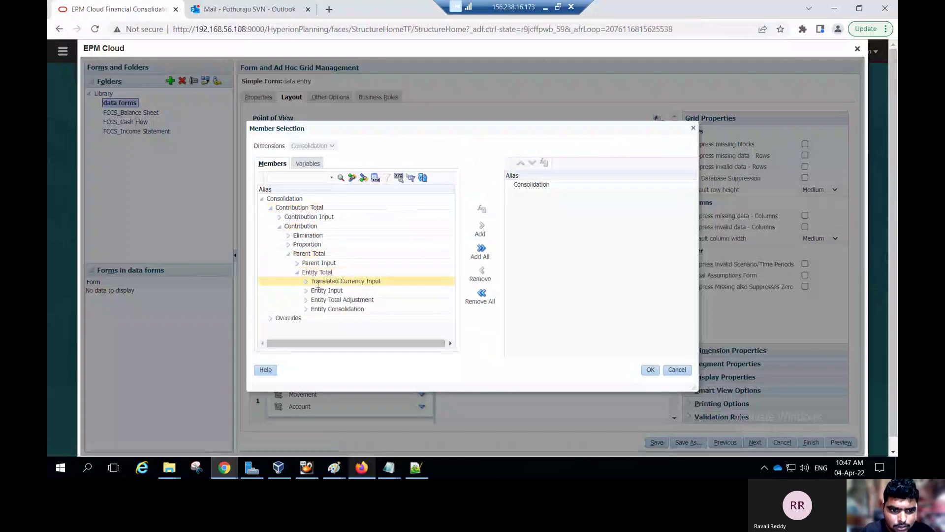
# Set the Consolidation dimension to Descendants (inc) of Contribution Total, as the guide specifies.
pyautogui.hotkey('alt', 'Tab')
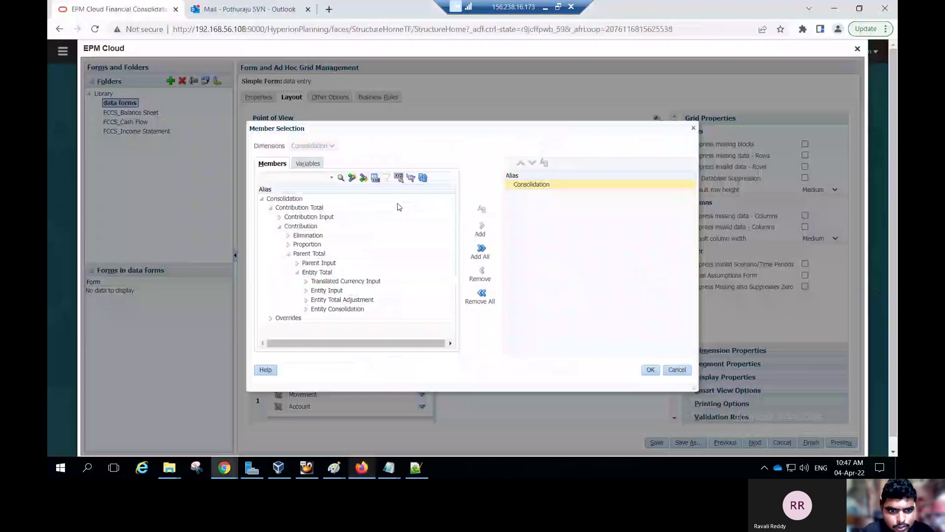
pyautogui.hotkey('alt', 'Tab')
pyautogui.click(325, 208)
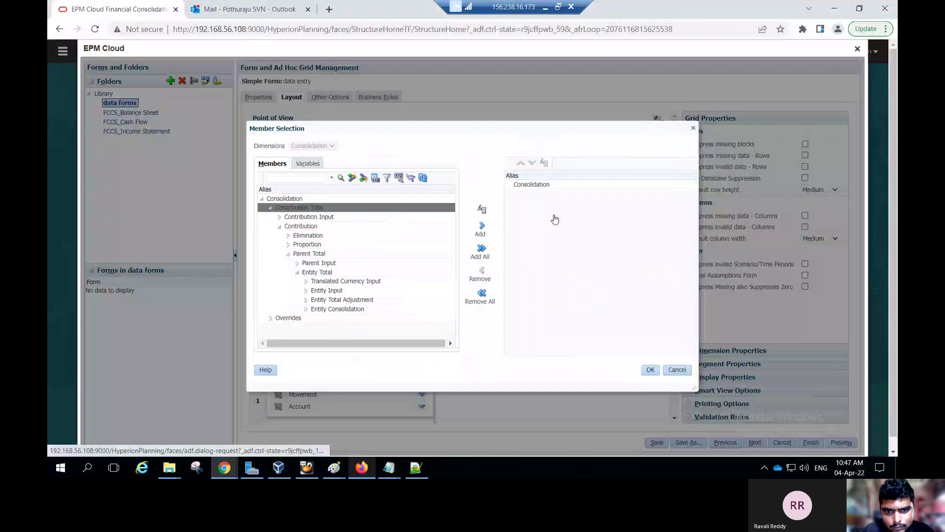
pyautogui.click(483, 211)
pyautogui.click(436, 283)
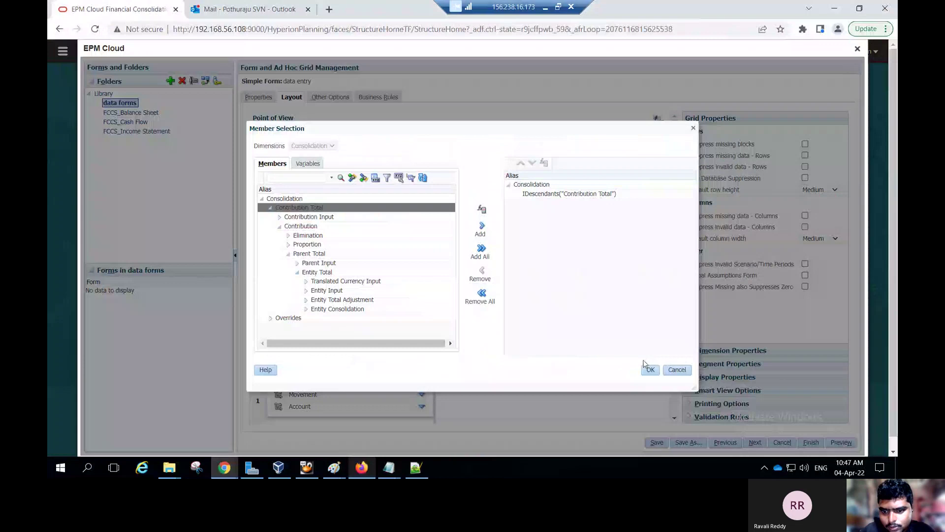
pyautogui.click(649, 370)
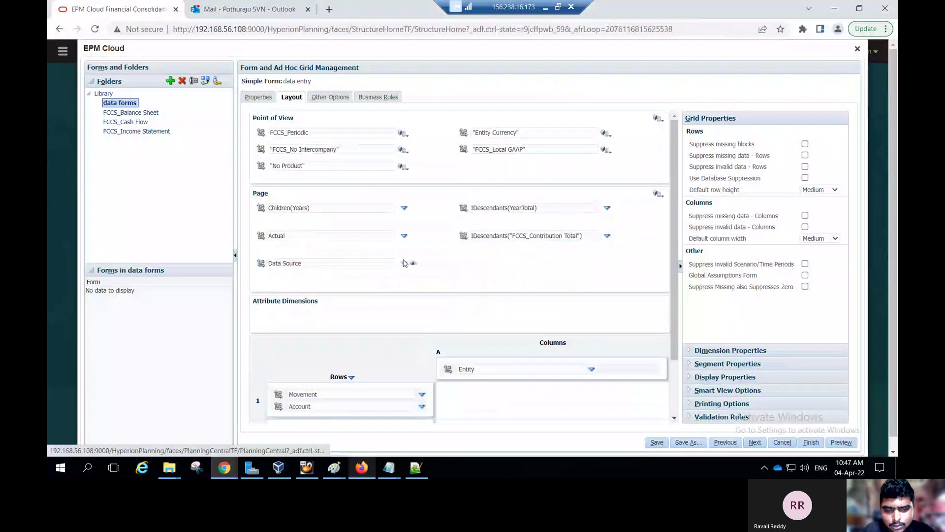
# Set the Page's Data Source dimension to Descendants (inc) of Total Data Source, checking the member against the guide.
pyautogui.click(404, 263)
pyautogui.click(419, 265)
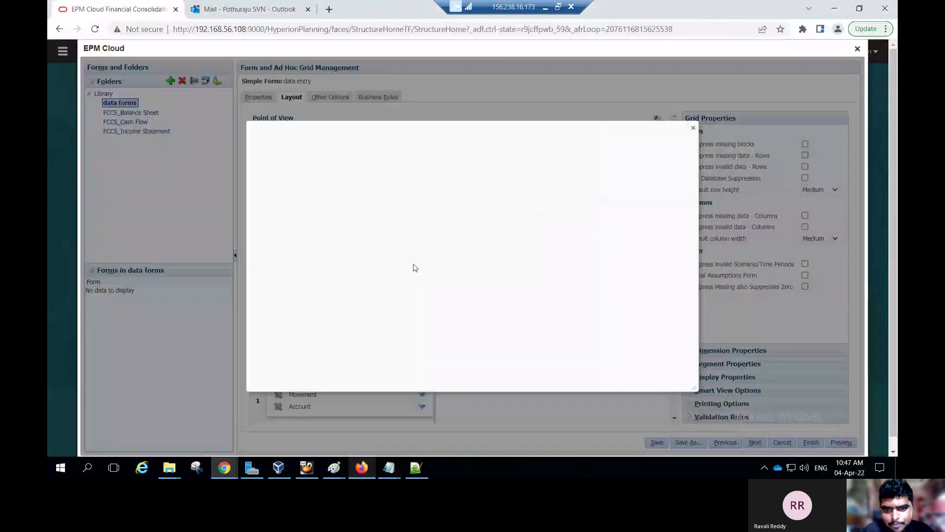
pyautogui.hotkey('alt', 'Tab')
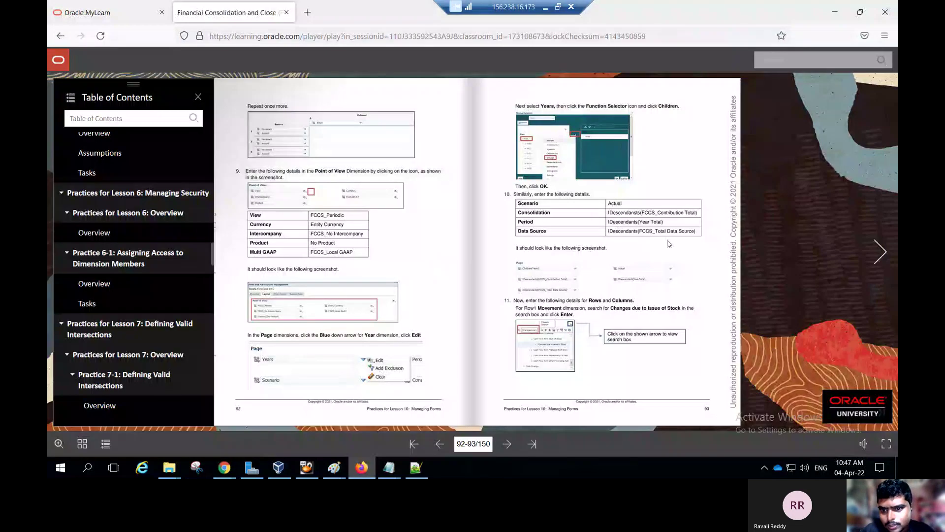
pyautogui.hotkey('alt', 'Tab')
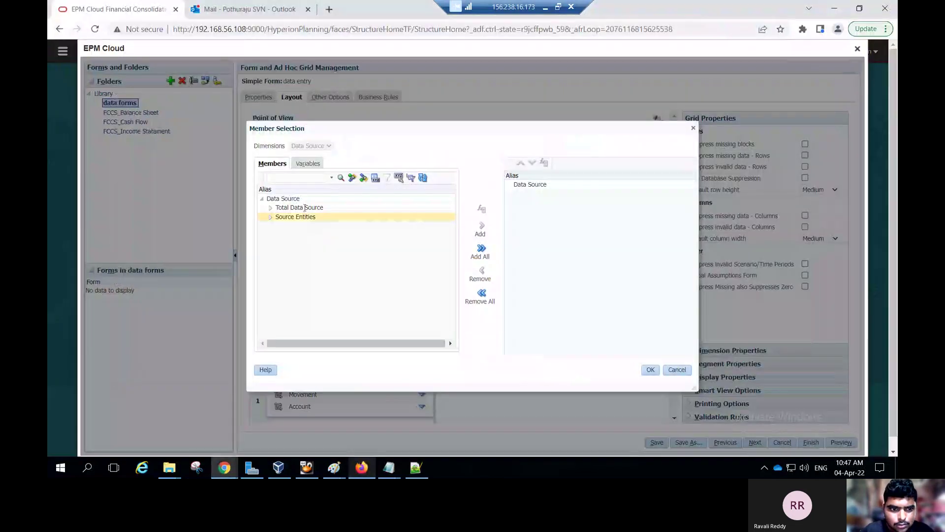
pyautogui.click(446, 207)
pyautogui.click(477, 207)
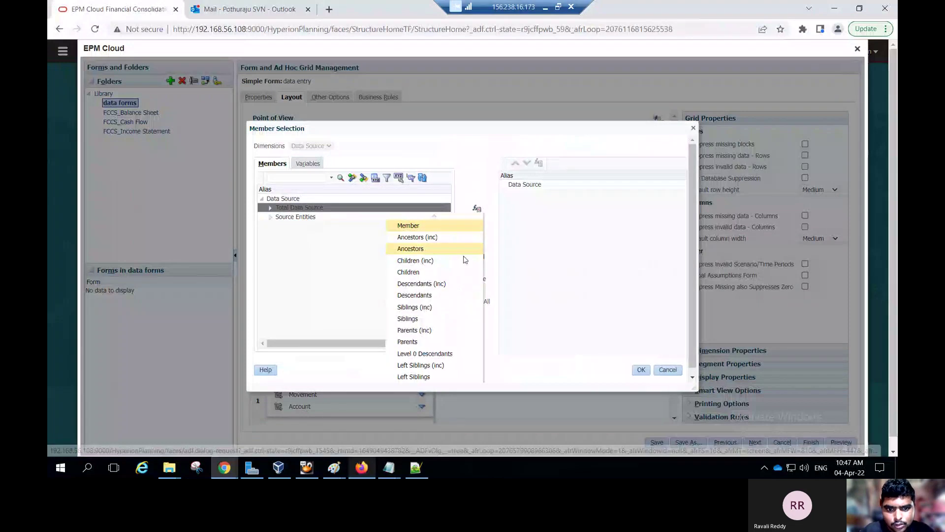
pyautogui.click(433, 284)
pyautogui.click(649, 370)
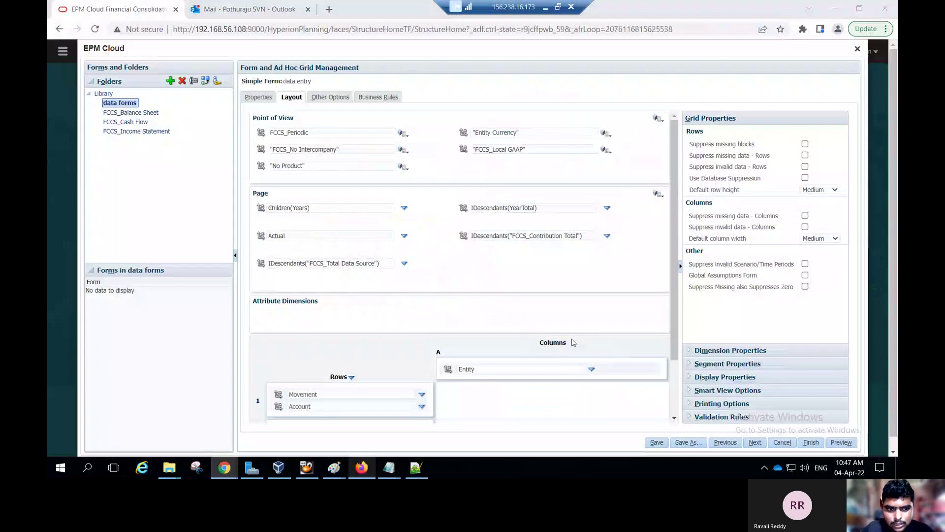
# Following the guide, search for "changes due to issue of stock" and set row 1's Movement dimension to Changes due to Issue of Stock.
pyautogui.hotkey('alt', 'Tab')
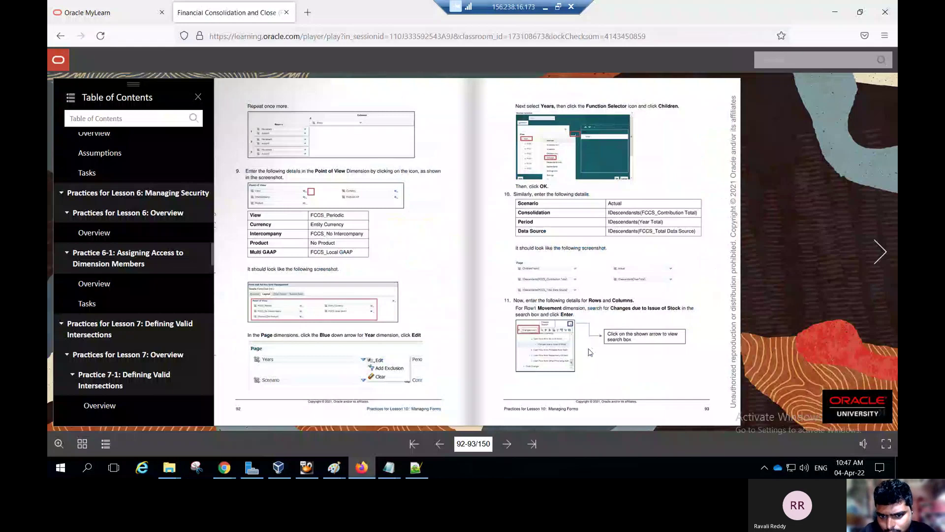
pyautogui.hotkey('alt', 'Tab')
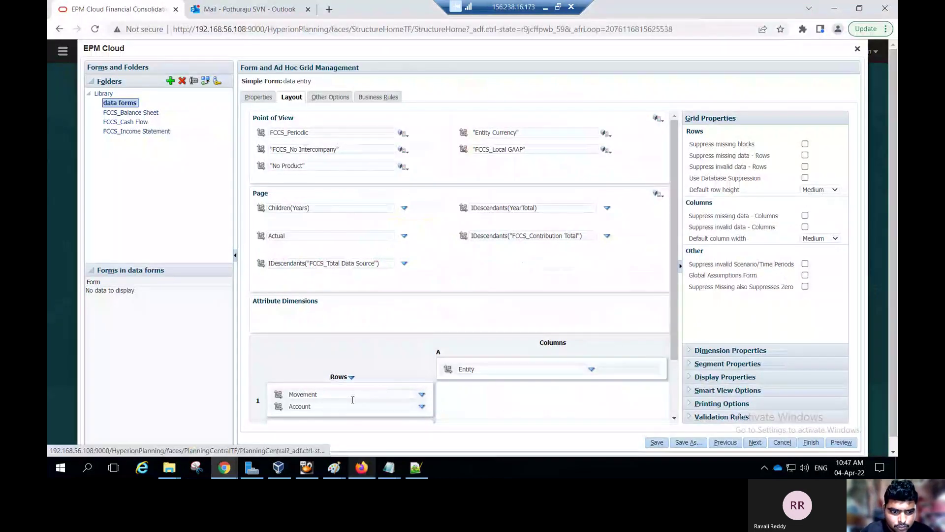
pyautogui.click(422, 394)
pyautogui.click(438, 395)
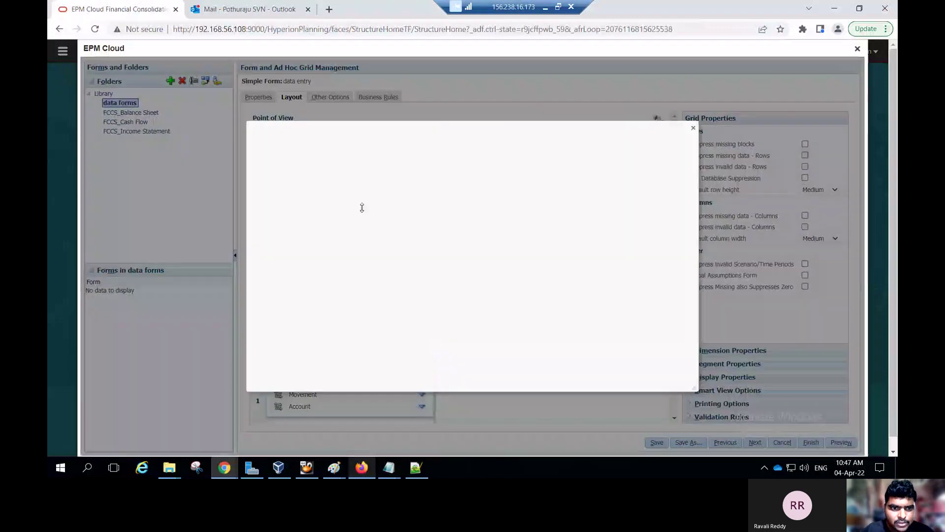
pyautogui.click(302, 177)
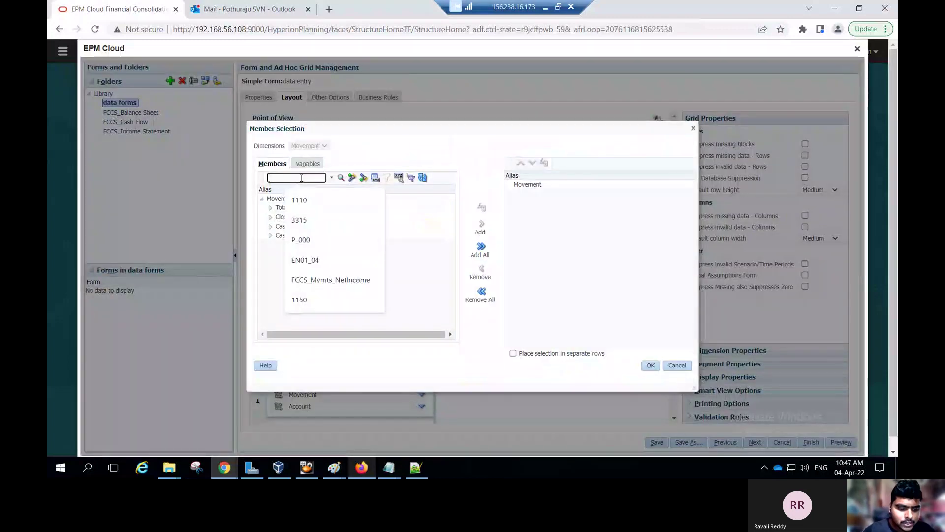
pyautogui.write('changes due to i')
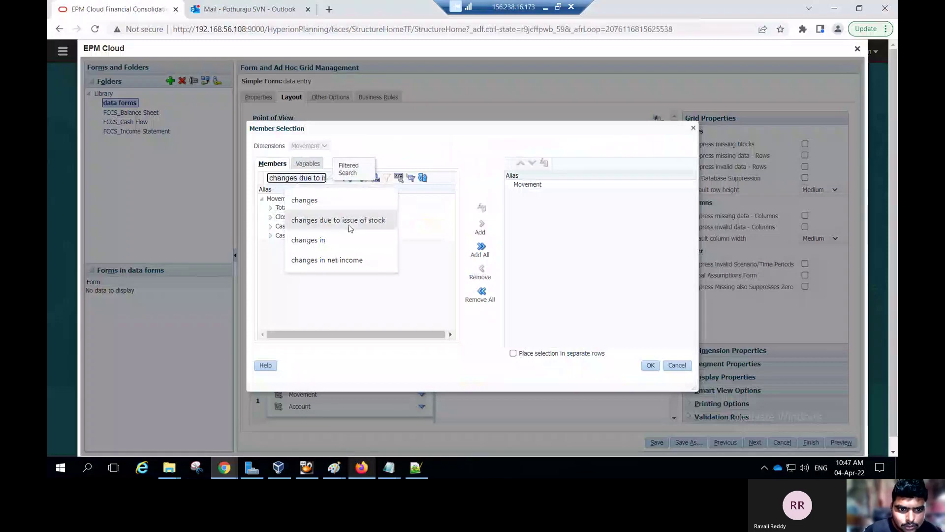
pyautogui.click(347, 223)
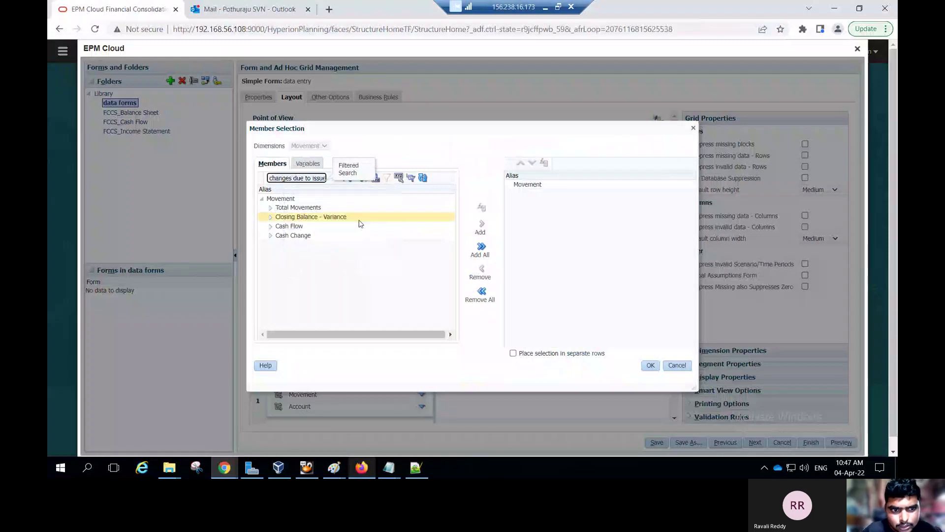
pyautogui.hotkey('alt', 'Tab')
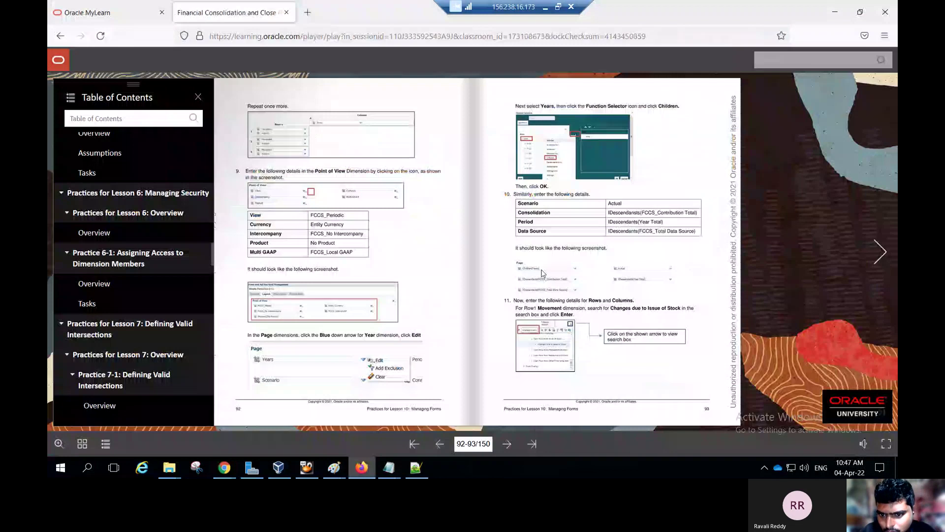
pyautogui.hotkey('alt', 'Tab')
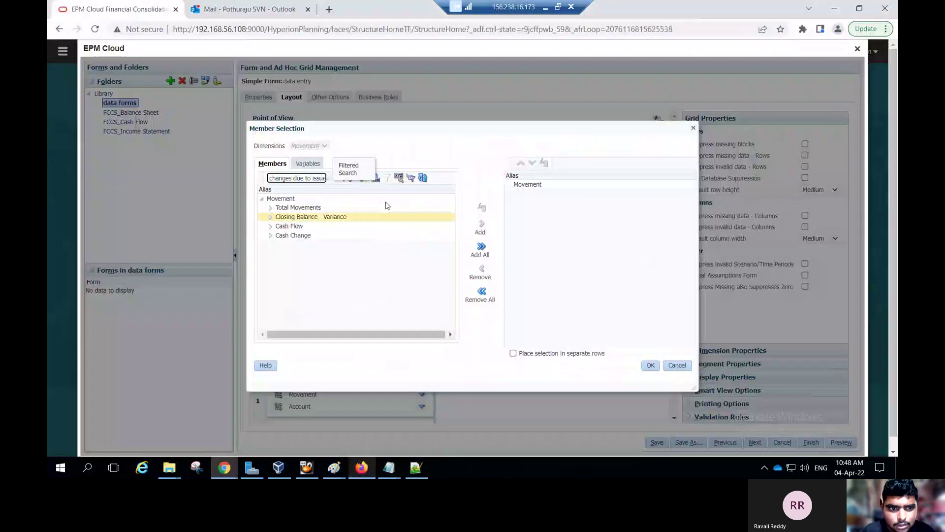
pyautogui.click(363, 179)
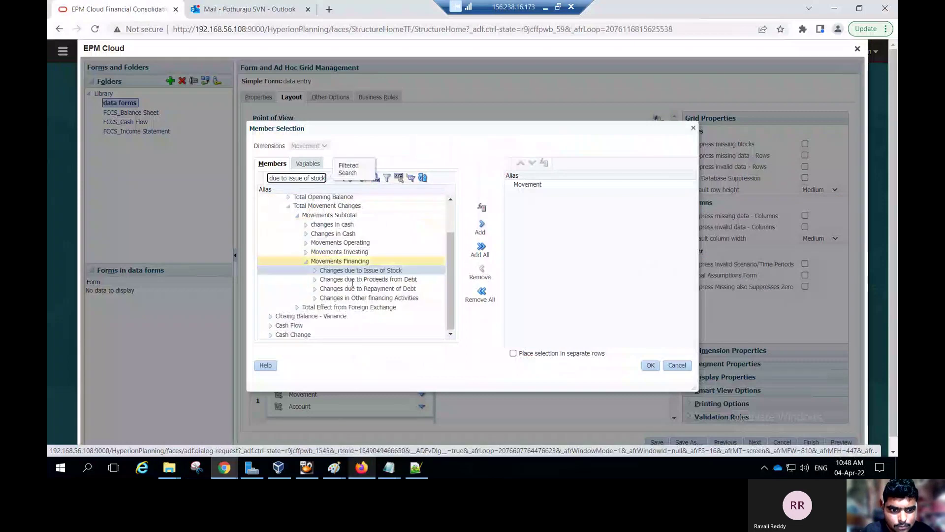
pyautogui.click(482, 224)
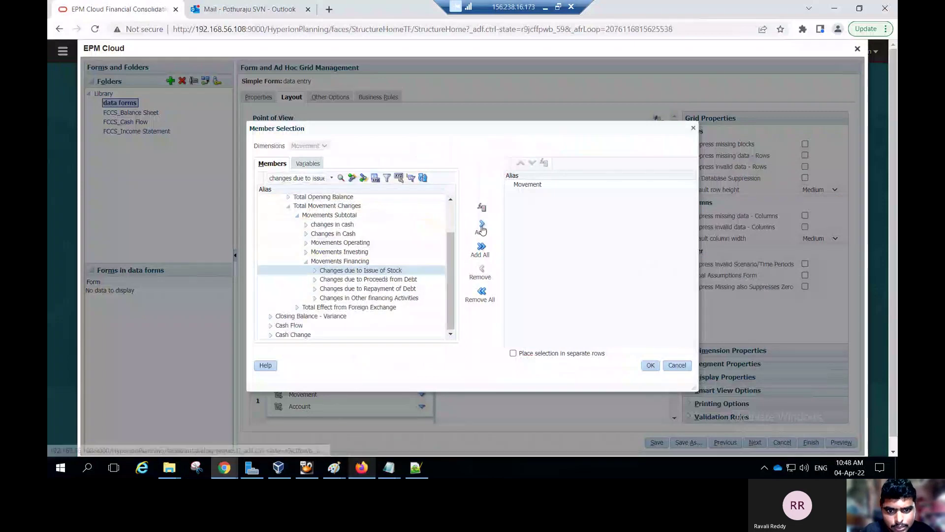
pyautogui.click(650, 365)
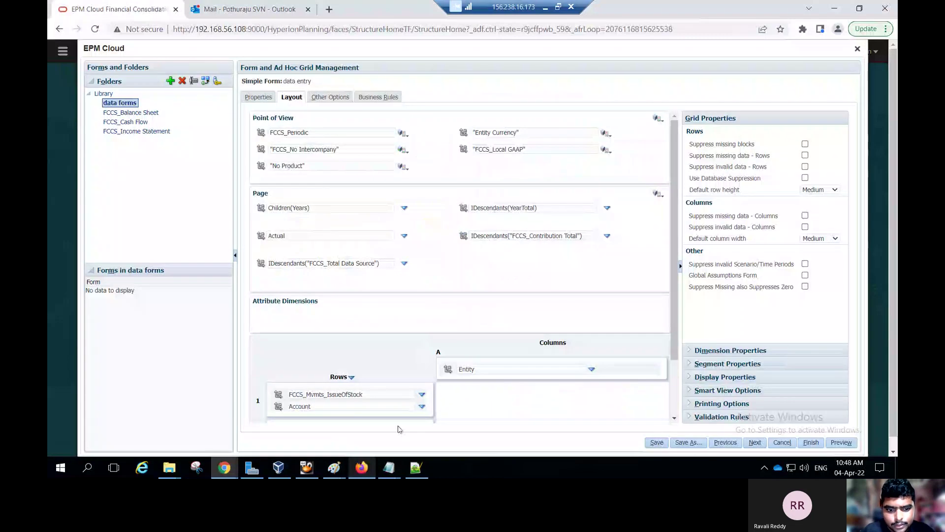
# Following the guide's row and column table, search for "common stock" and set row 1's Account dimension to Common Stock.
pyautogui.click(362, 467)
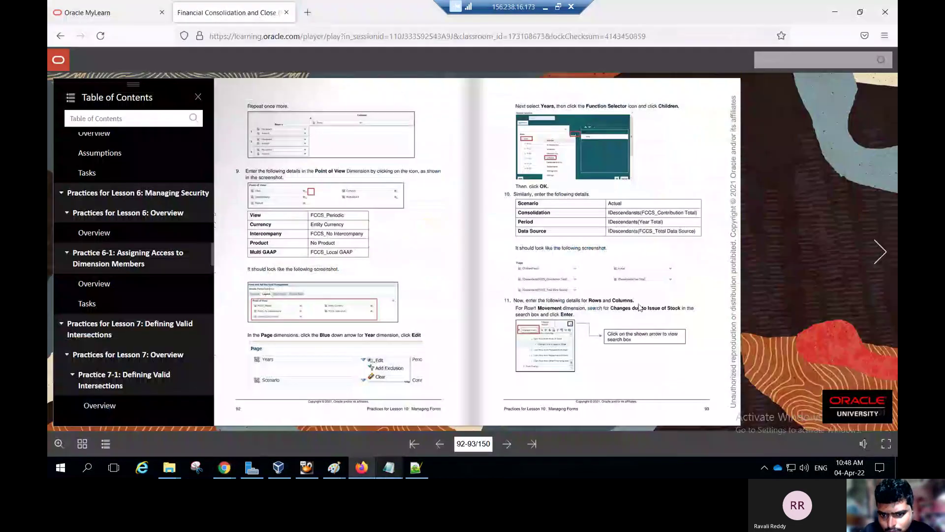
pyautogui.click(507, 444)
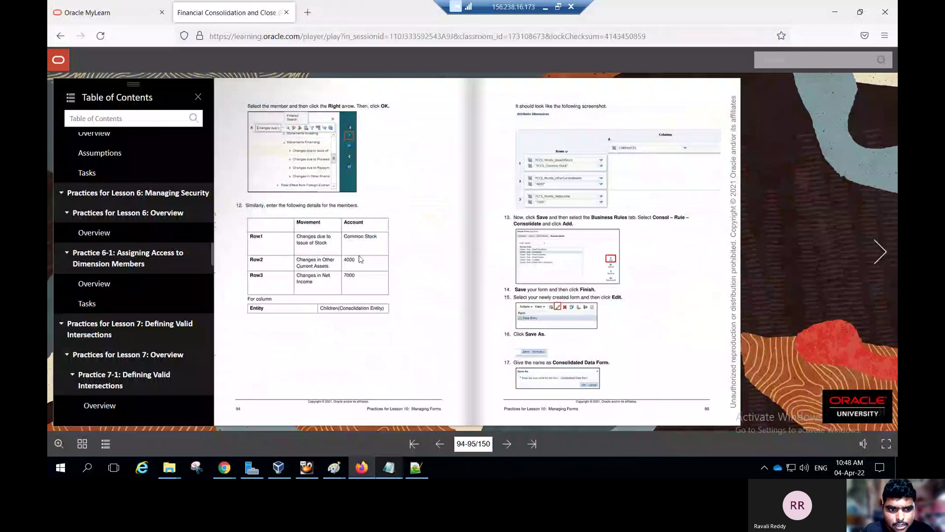
pyautogui.hotkey('alt', 'Tab')
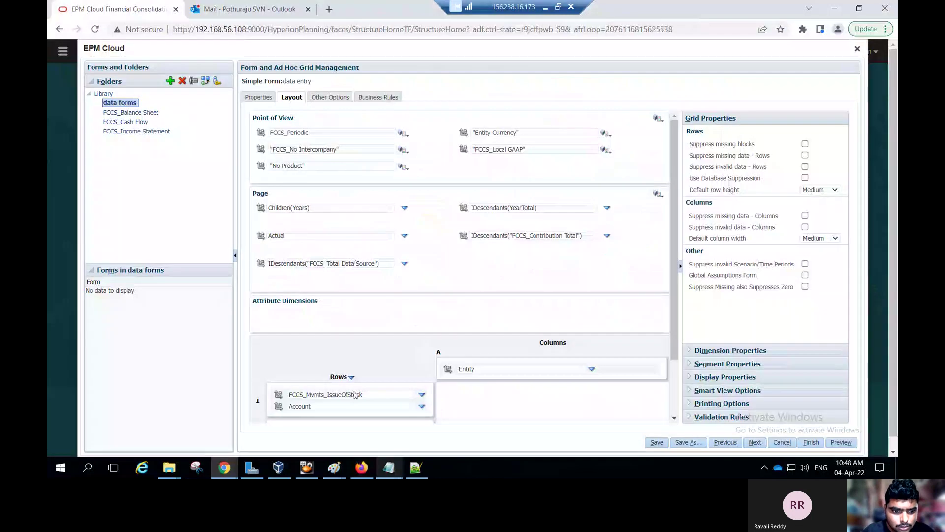
pyautogui.click(422, 407)
pyautogui.click(440, 408)
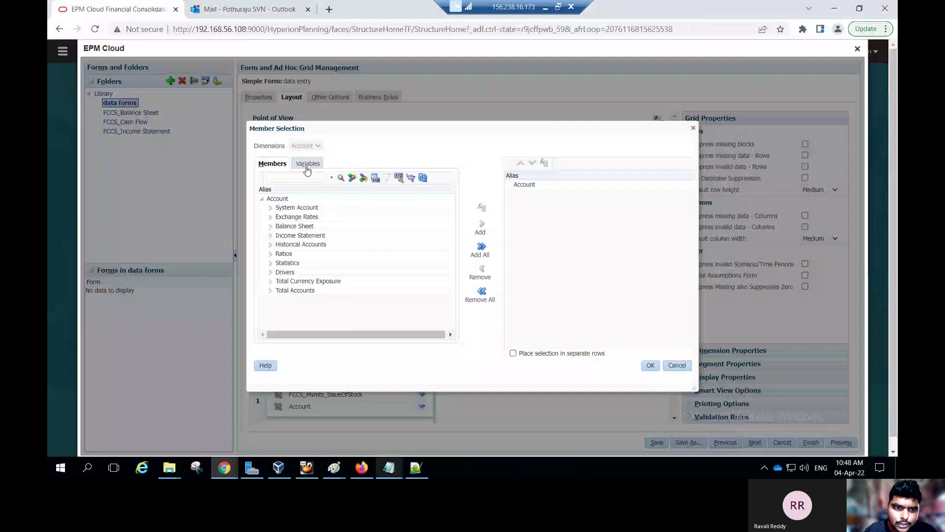
pyautogui.click(306, 177)
pyautogui.write('co')
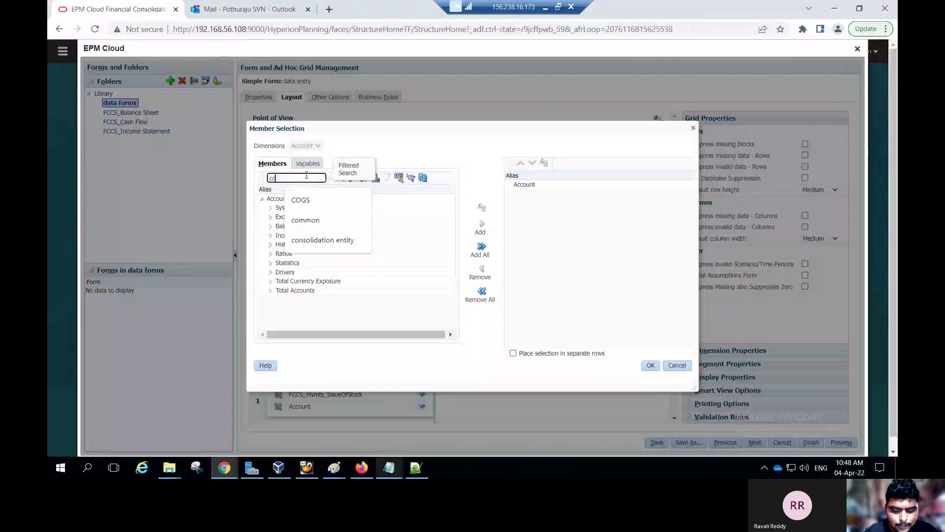
pyautogui.write('mmon stock')
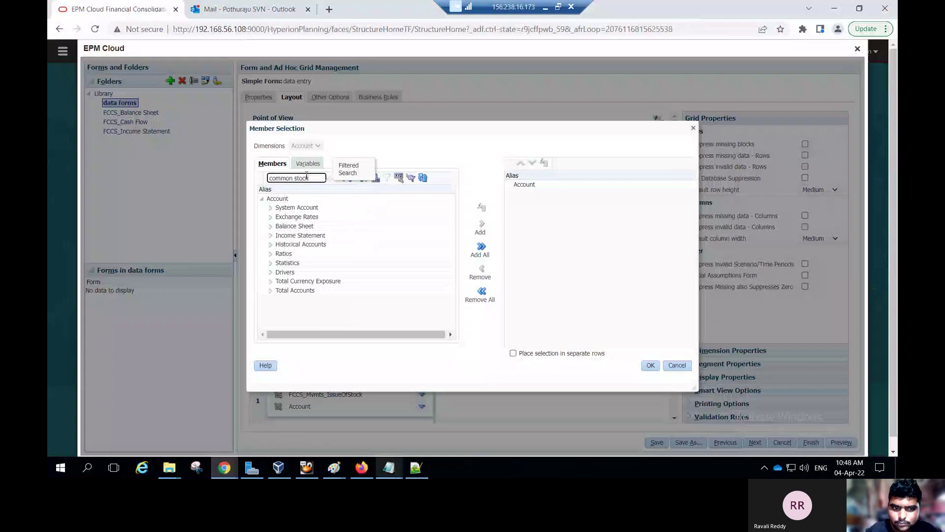
pyautogui.press('Return')
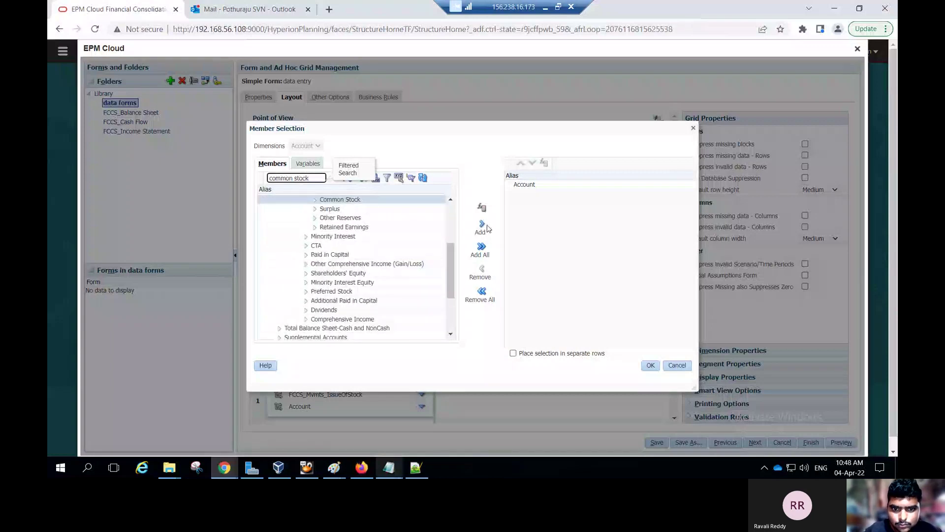
pyautogui.click(482, 227)
pyautogui.click(650, 365)
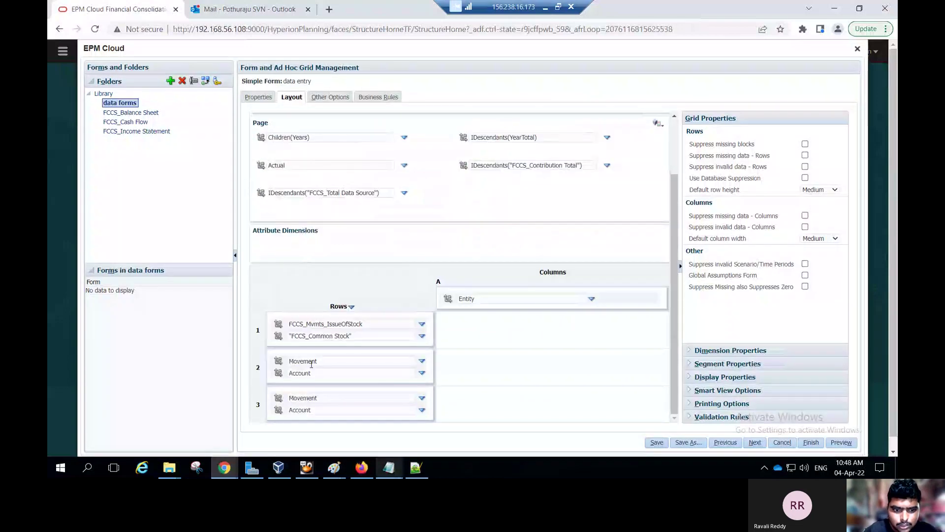
# Following the guide, search for "changes in other current assets" and set row 2's Movement dimension to Changes in Other Current Assets.
pyautogui.click(422, 361)
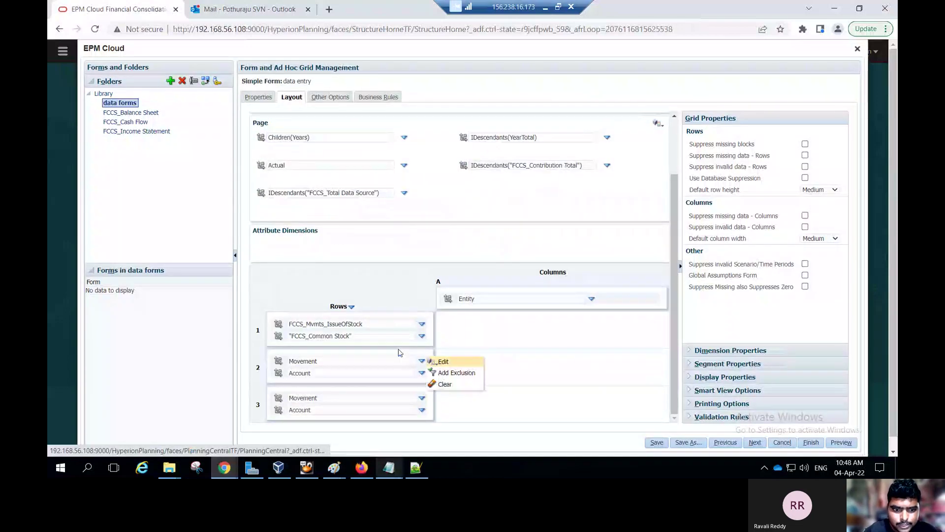
pyautogui.click(444, 362)
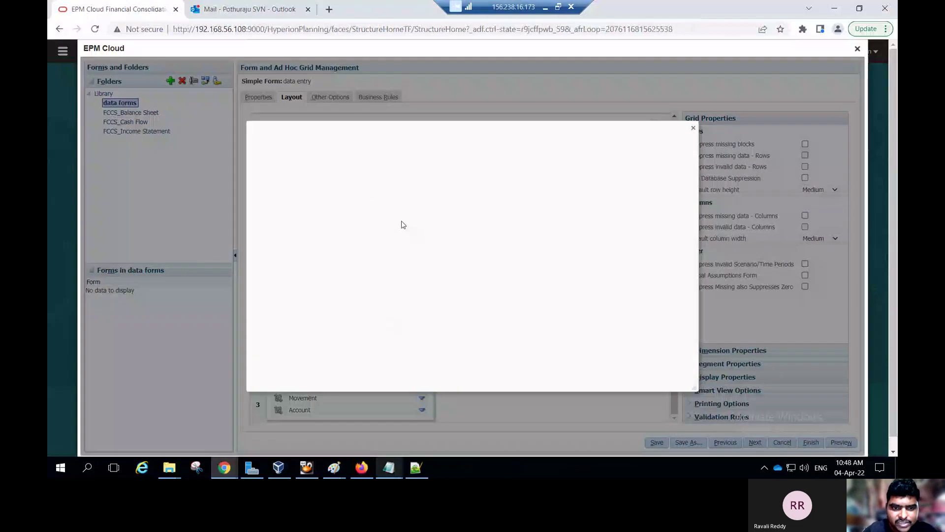
pyautogui.click(315, 178)
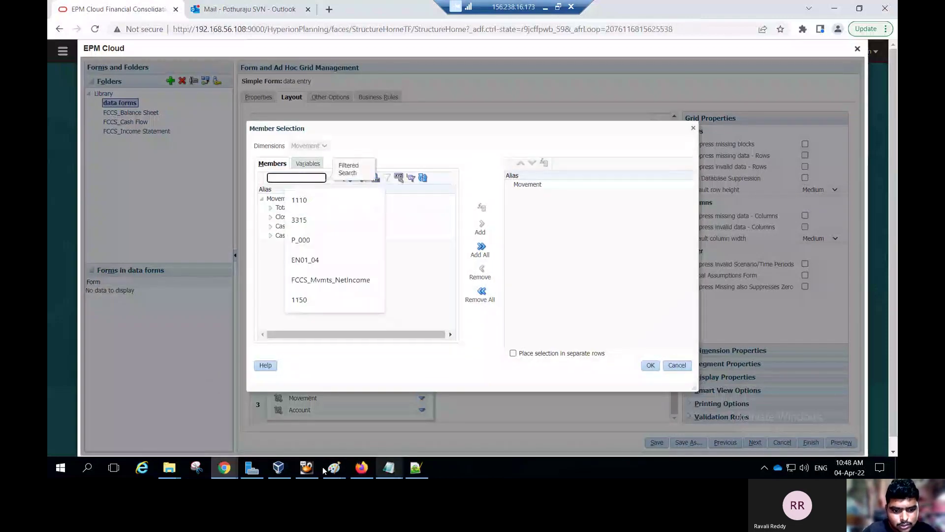
pyautogui.click(362, 468)
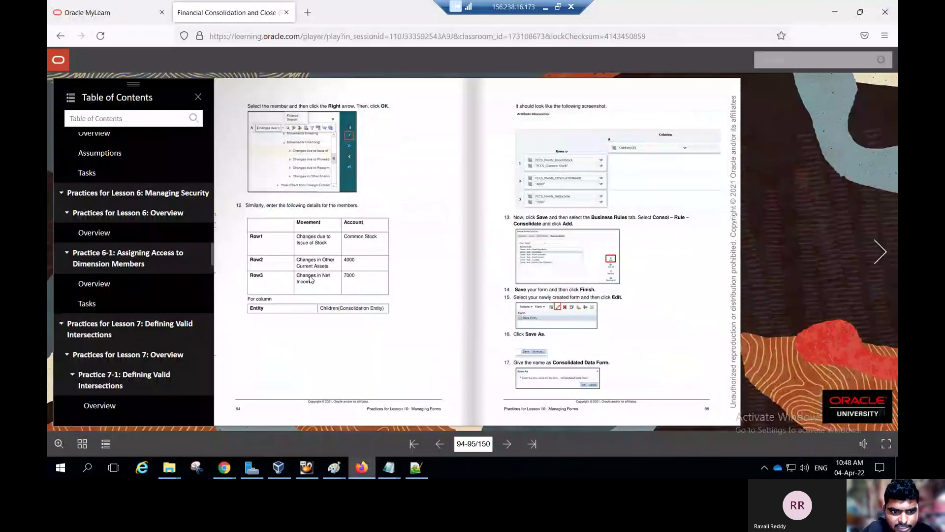
pyautogui.hotkey('alt', 'Tab')
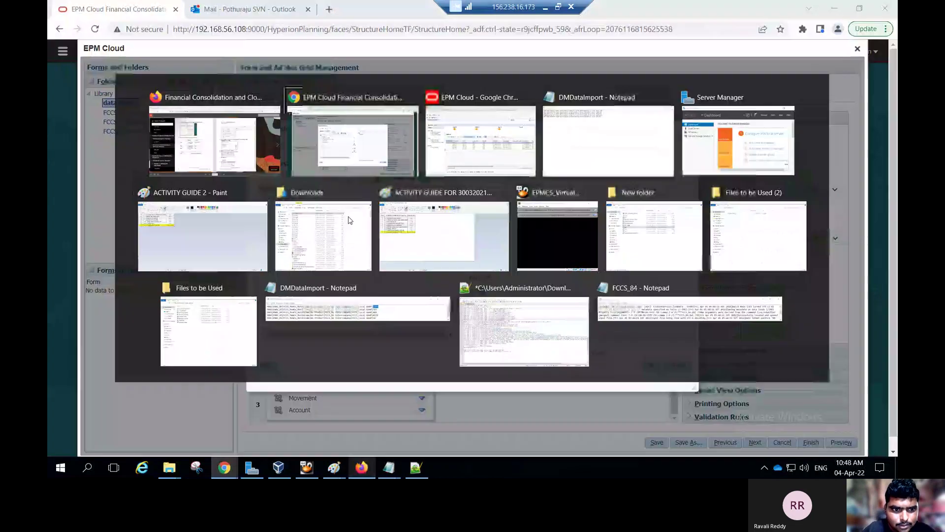
pyautogui.write('changes ')
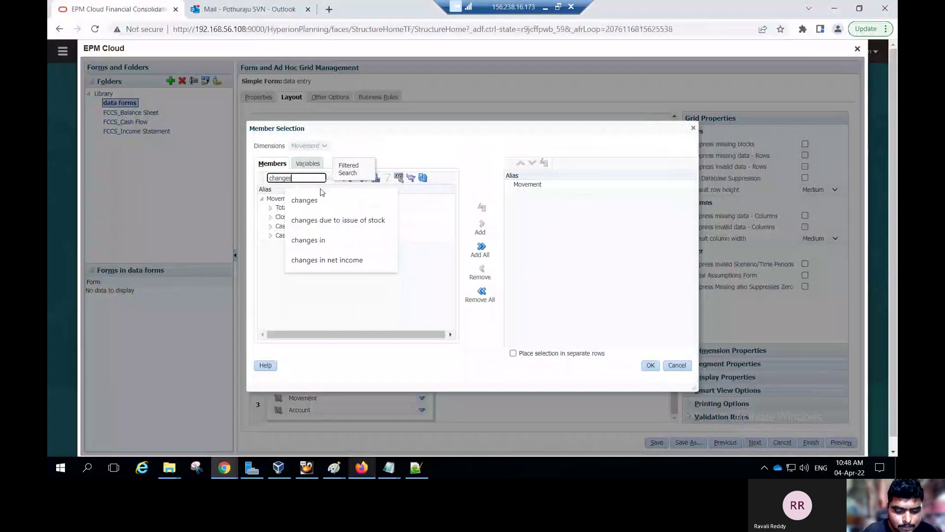
pyautogui.write('in c')
pyautogui.write('ther')
pyautogui.write(' curr')
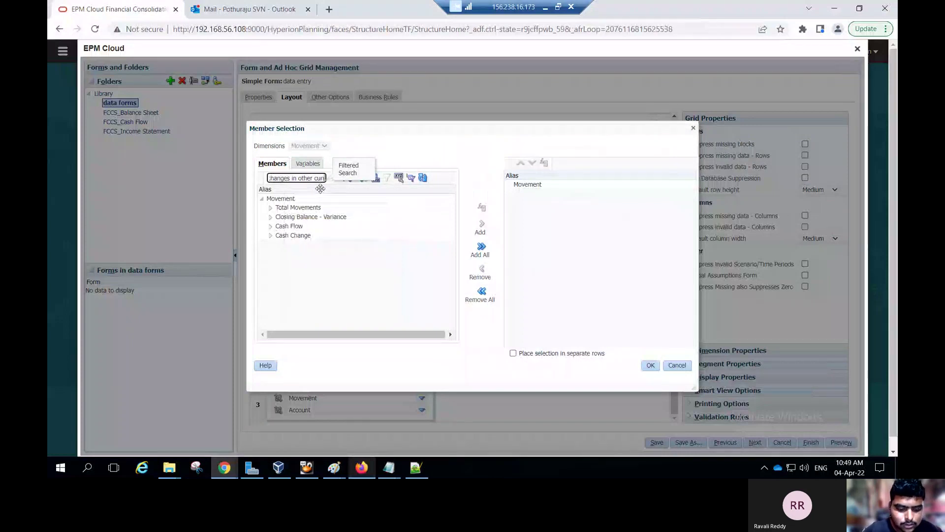
pyautogui.write('ent assets')
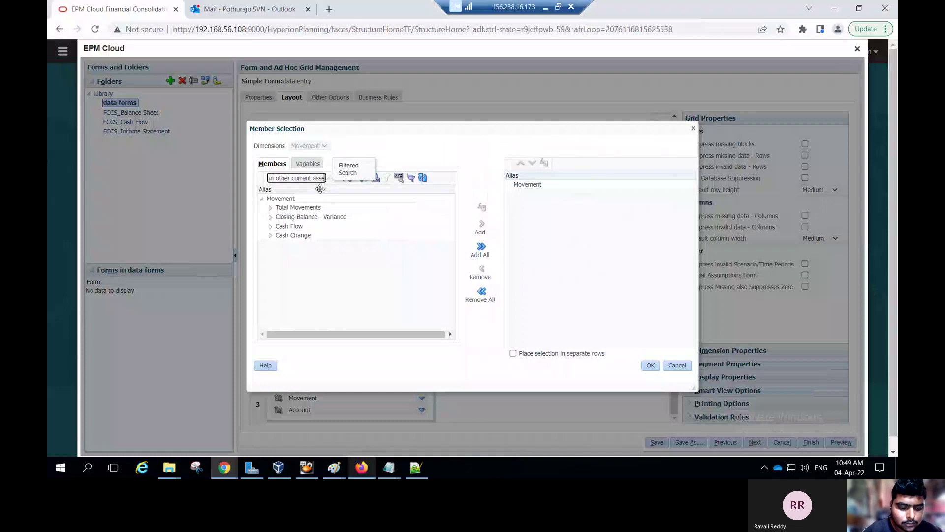
pyautogui.hotkey('alt', 'Tab')
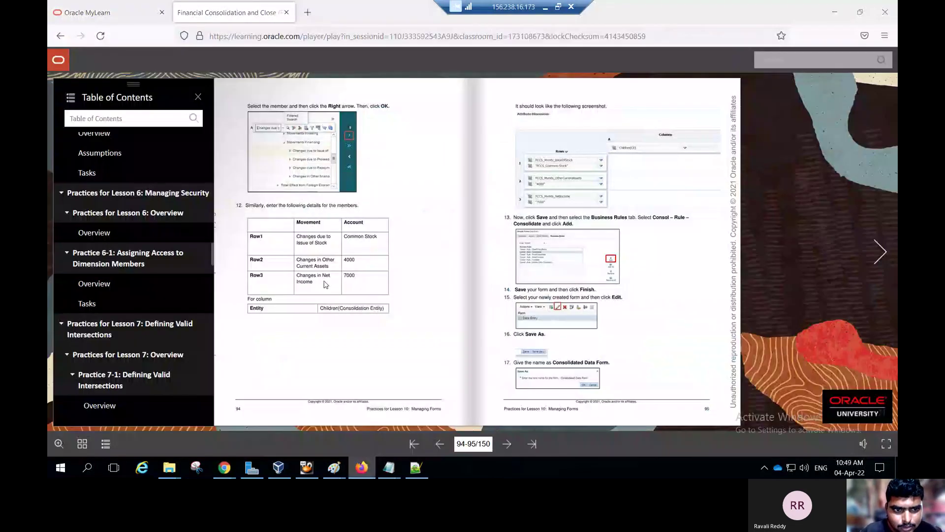
pyautogui.hotkey('alt', 'Tab')
pyautogui.click(363, 182)
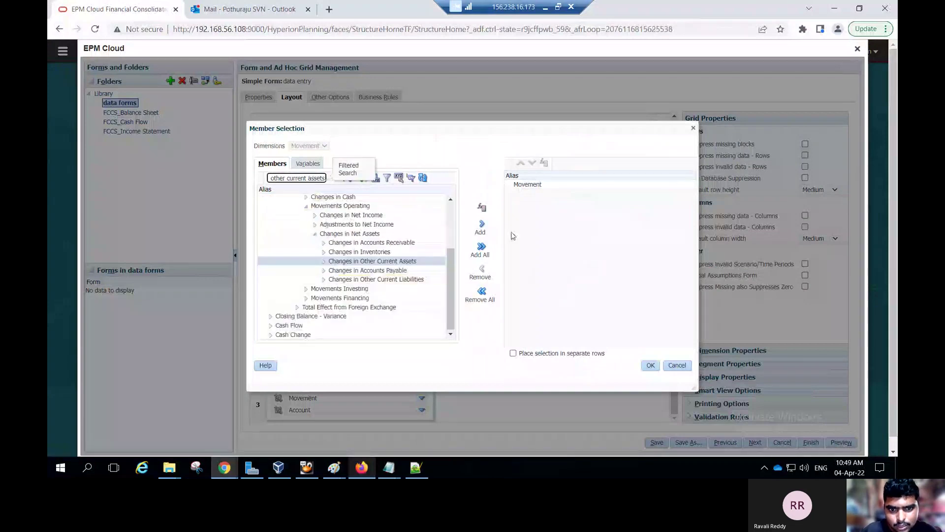
pyautogui.click(482, 227)
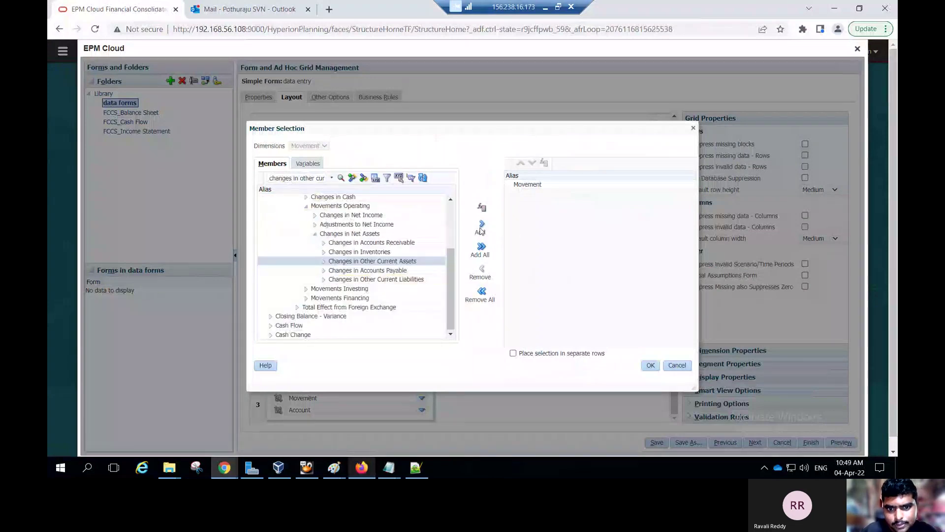
pyautogui.click(649, 366)
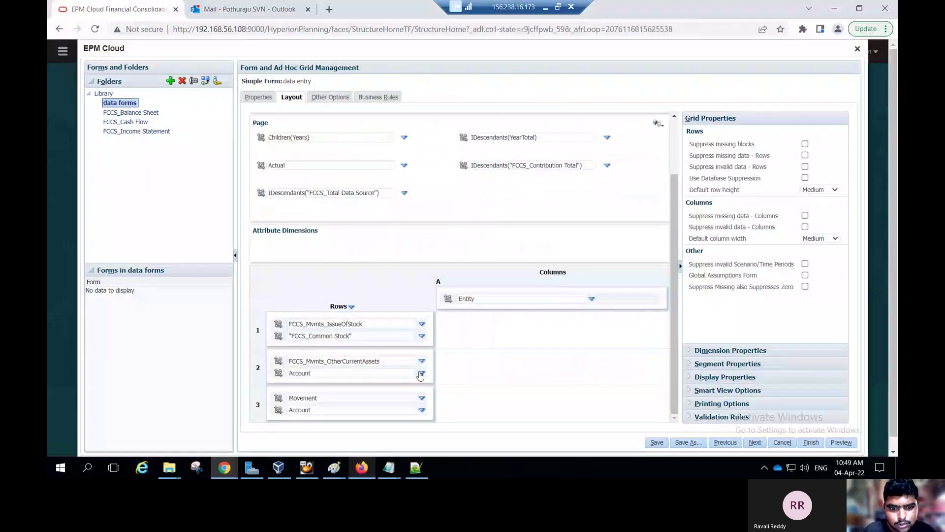
# Open member selection for row 2's Account dimension and expand Balance Sheet through Current Assets to the Investments and Cash and Cash Equivalents members.
pyautogui.click(422, 373)
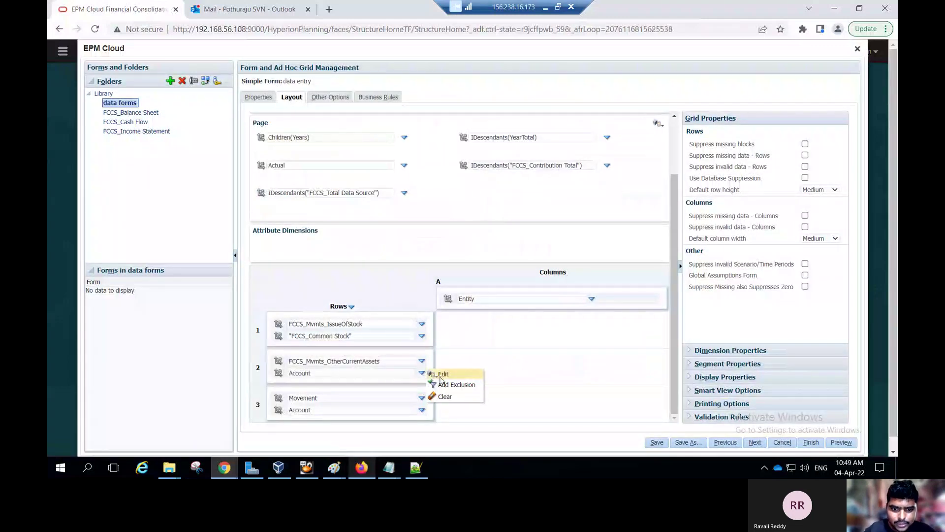
pyautogui.click(442, 382)
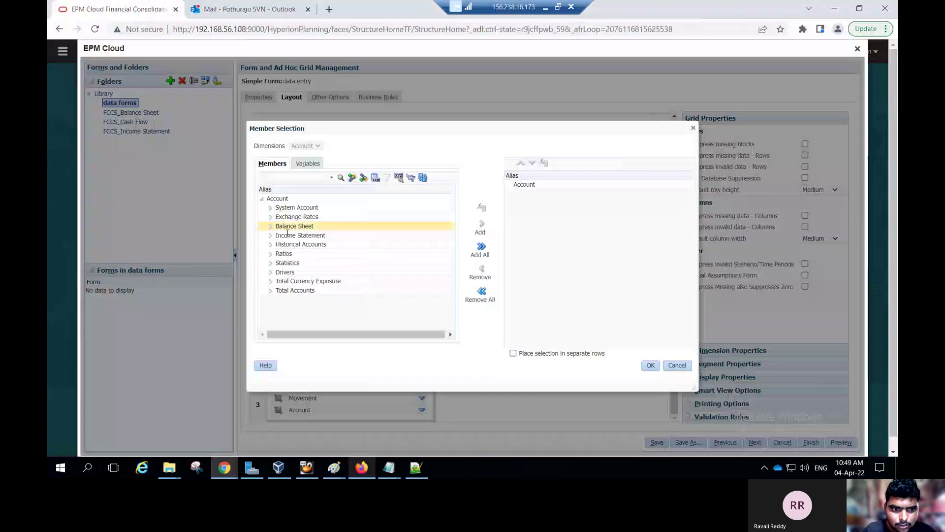
pyautogui.click(270, 226)
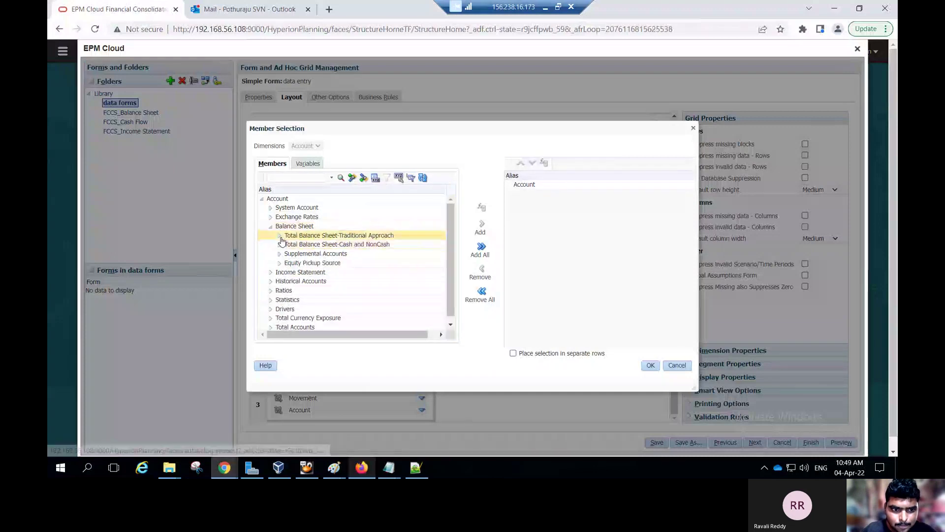
pyautogui.click(279, 236)
pyautogui.click(290, 245)
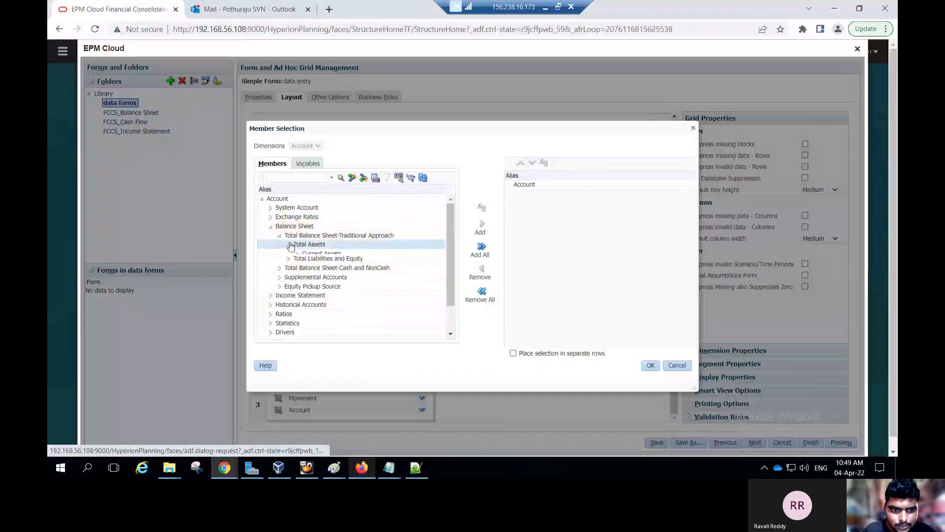
pyautogui.click(297, 255)
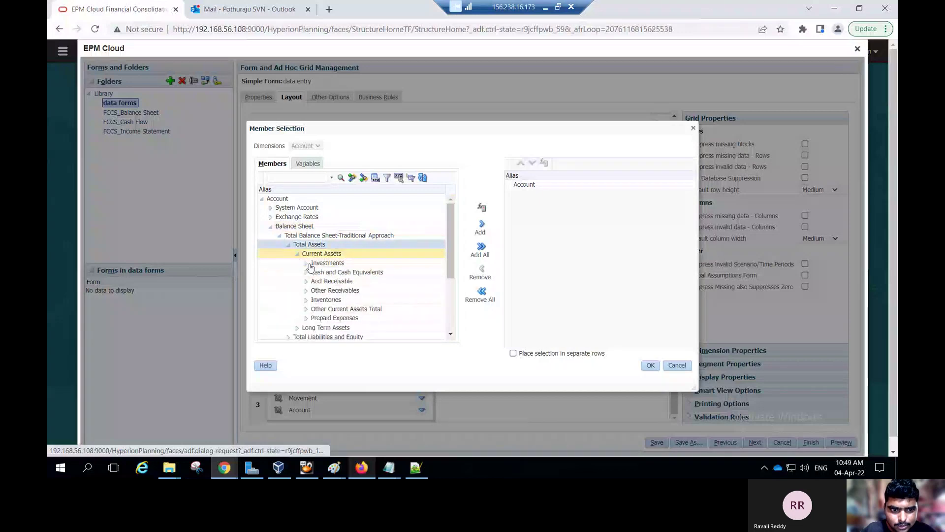
pyautogui.click(306, 273)
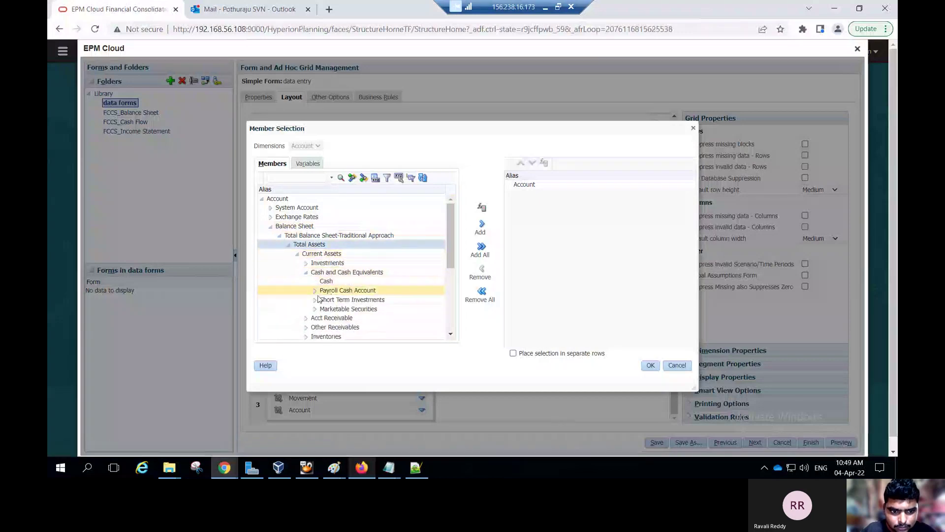
pyautogui.click(306, 263)
# Set row 2's Account dimension to Cash under Cash and Cash Equivalents.
pyautogui.scroll(-3, 333, 281)
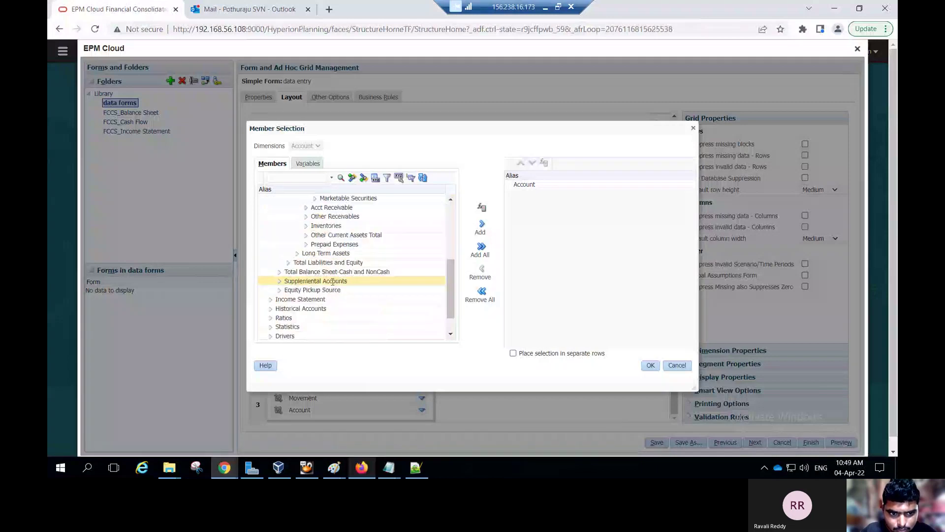
pyautogui.scroll(3, 335, 246)
pyautogui.click(335, 240)
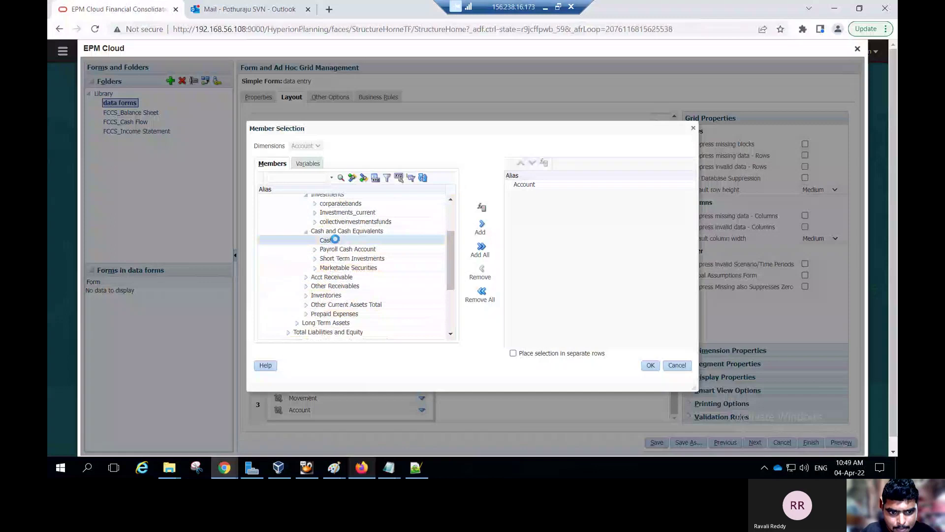
pyautogui.click(483, 225)
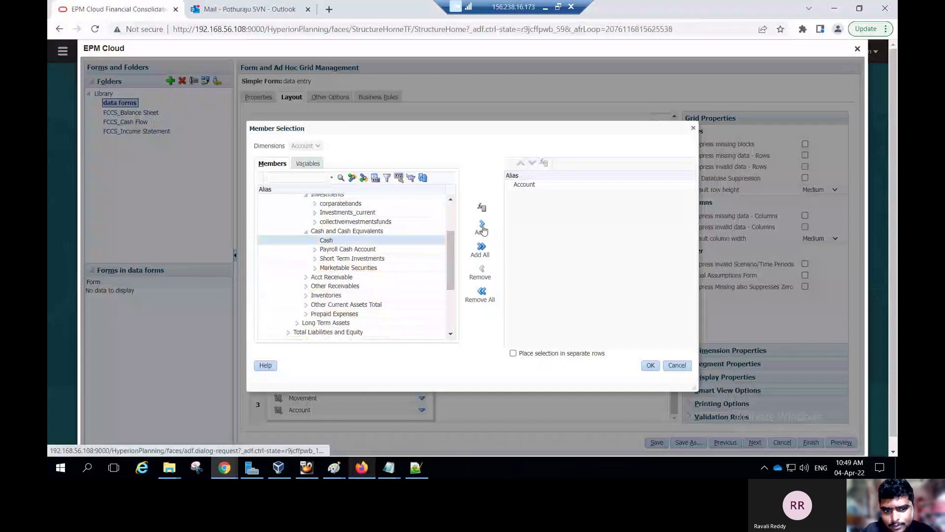
pyautogui.click(650, 367)
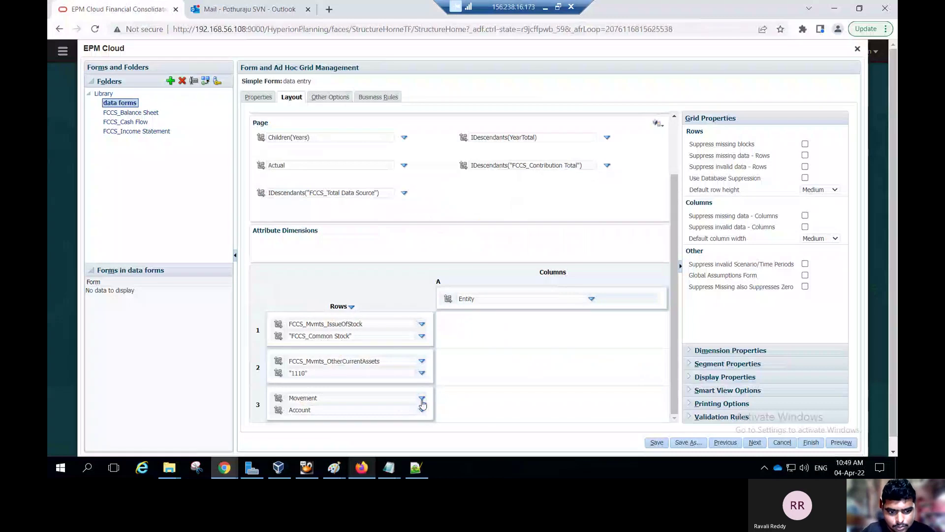
# Following the guide's table, search for "changes in net income" and set row 3's Movement dimension to Changes in Net Income.
pyautogui.hotkey('alt', 'Tab')
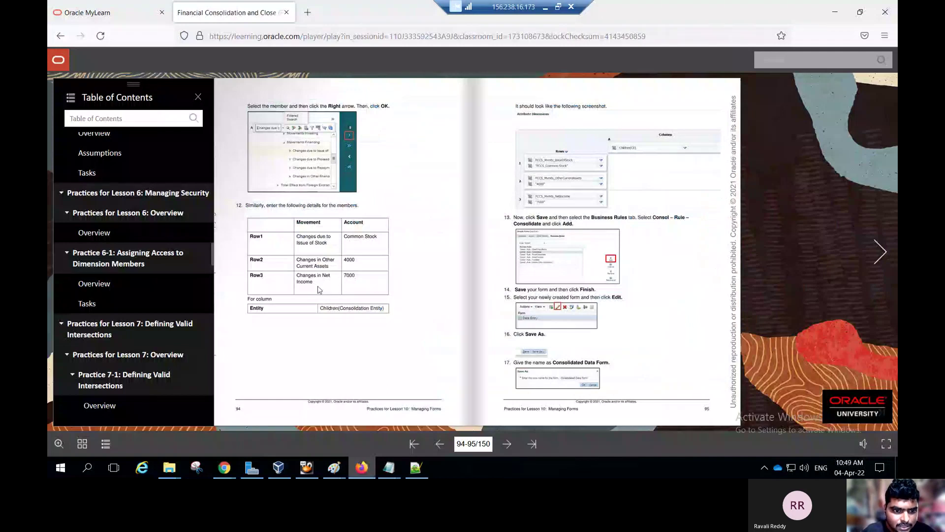
pyautogui.hotkey('alt', 'Tab')
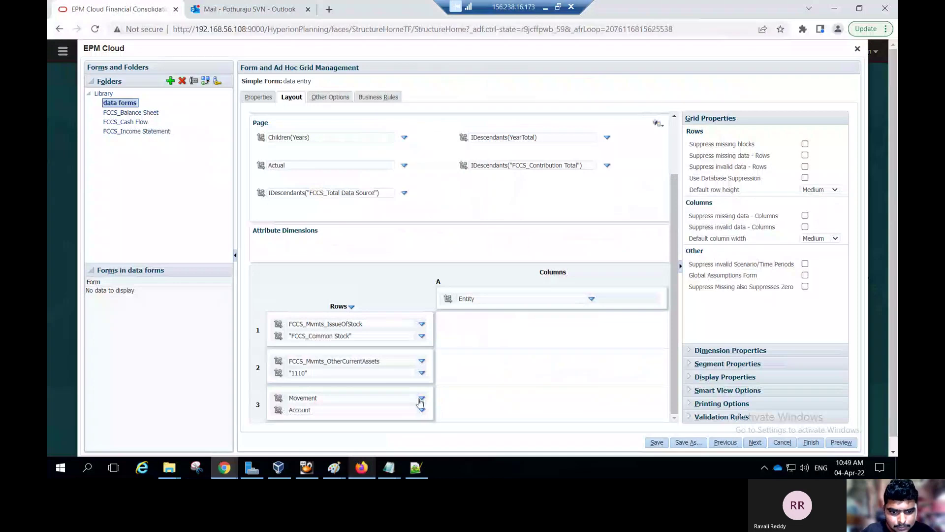
pyautogui.click(422, 400)
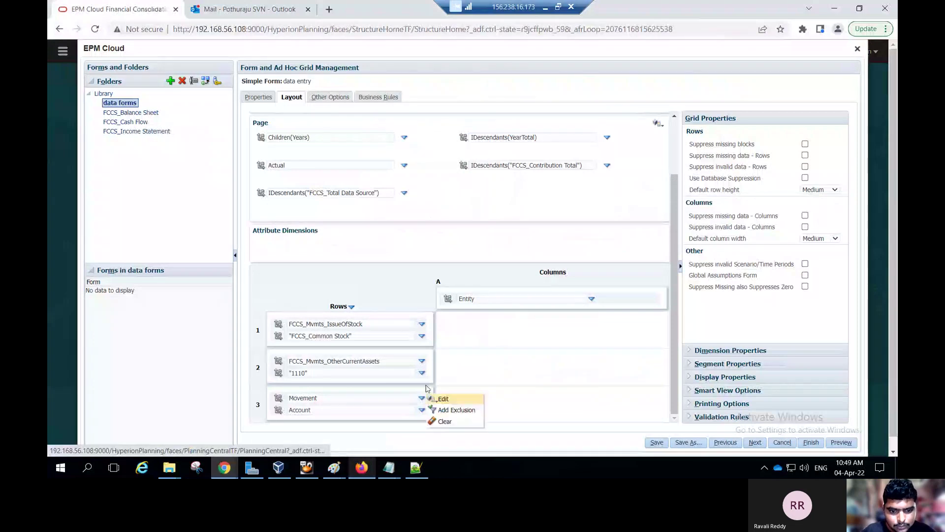
pyautogui.click(450, 398)
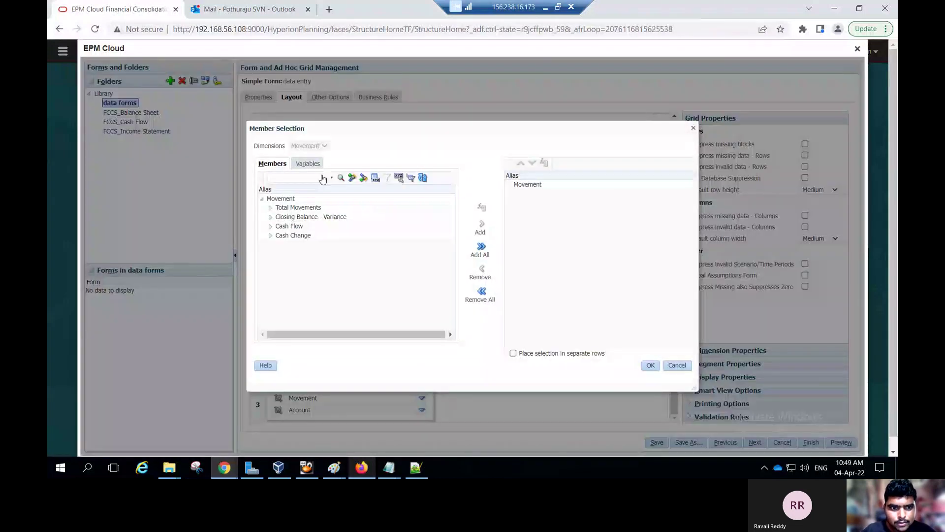
pyautogui.click(297, 178)
pyautogui.write('cha')
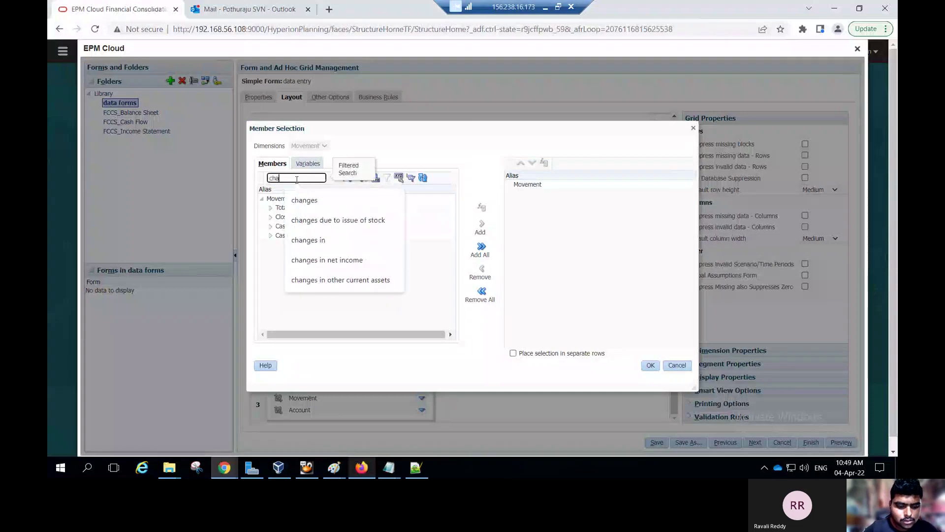
pyautogui.write('in ne')
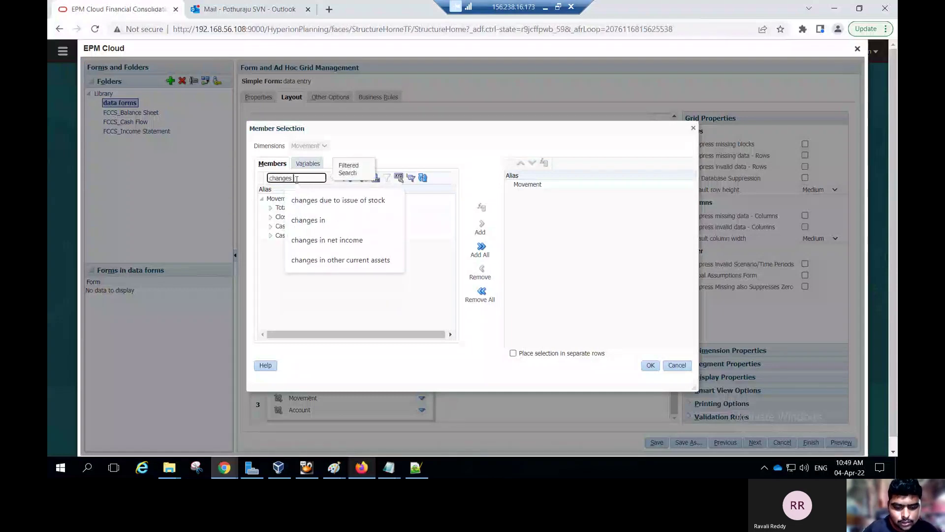
pyautogui.write('t income')
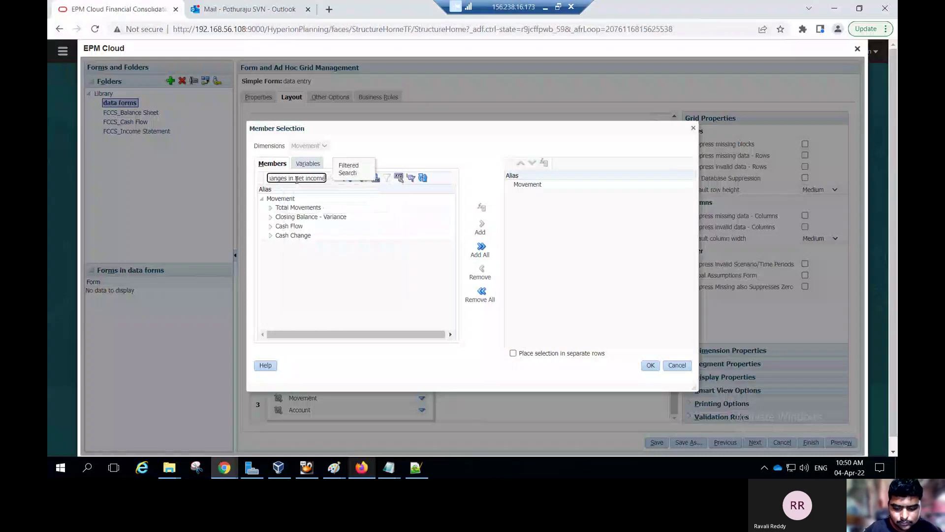
pyautogui.press('Return')
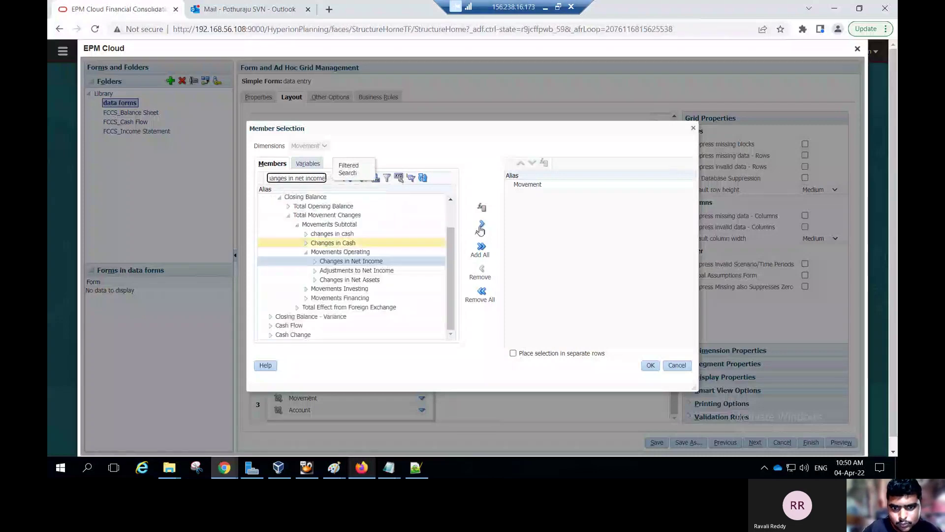
pyautogui.click(482, 230)
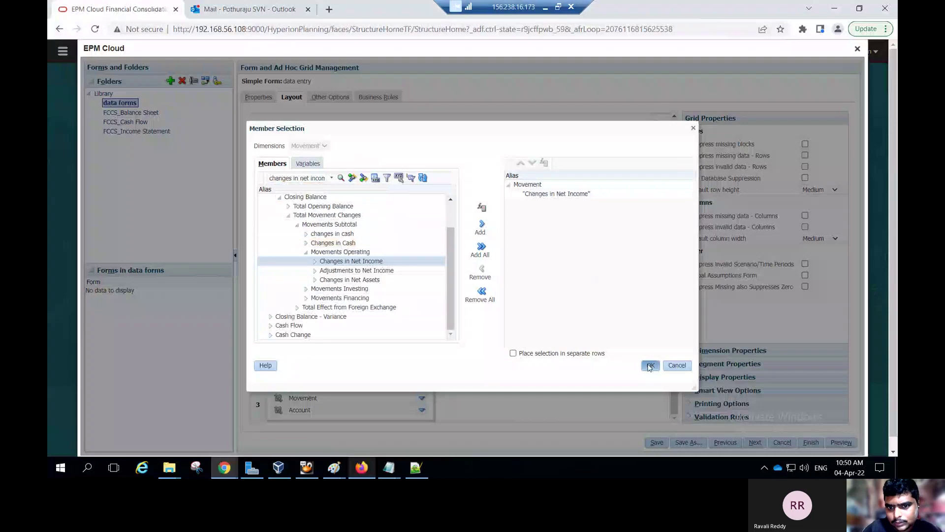
pyautogui.click(650, 366)
# Set row 3's Account dimension to Payroll Cash Account, found in Balance Sheet under Current Assets, Cash and Cash Equivalents.
pyautogui.click(422, 411)
pyautogui.click(455, 410)
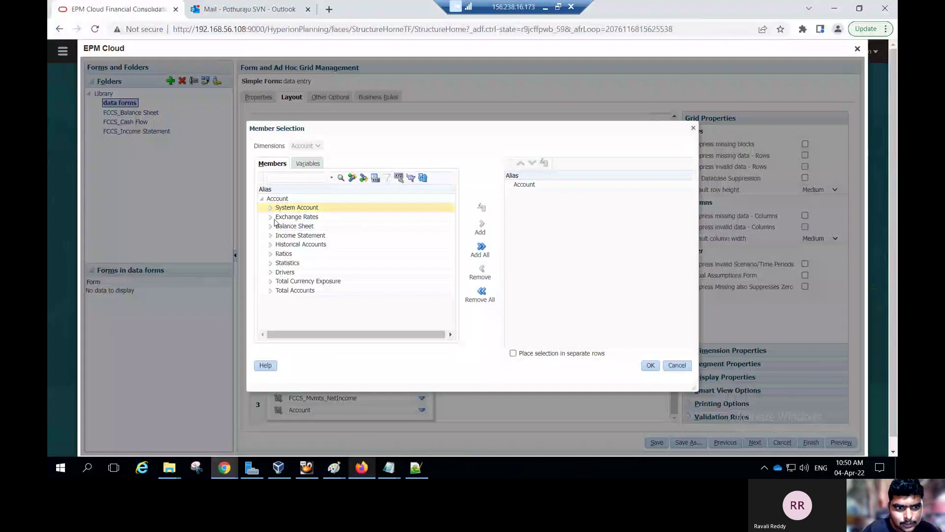
pyautogui.click(270, 226)
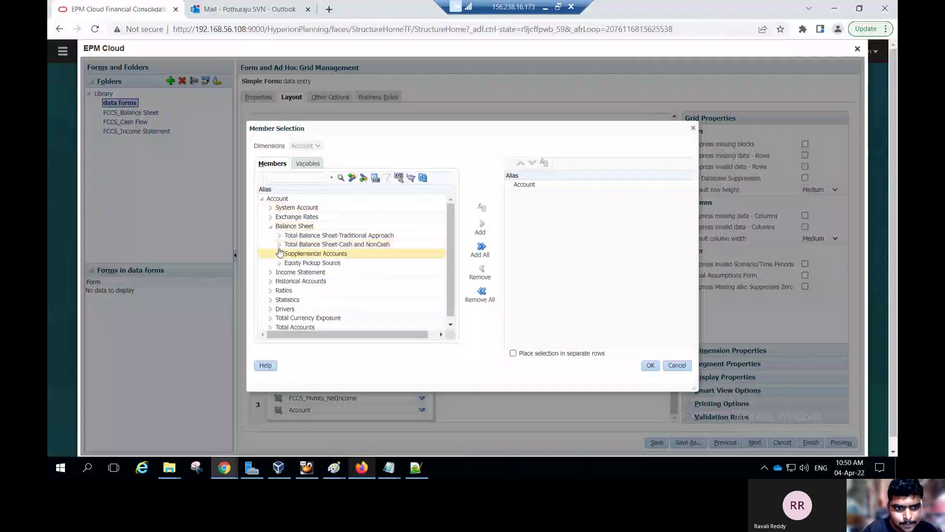
pyautogui.click(279, 235)
pyautogui.click(288, 244)
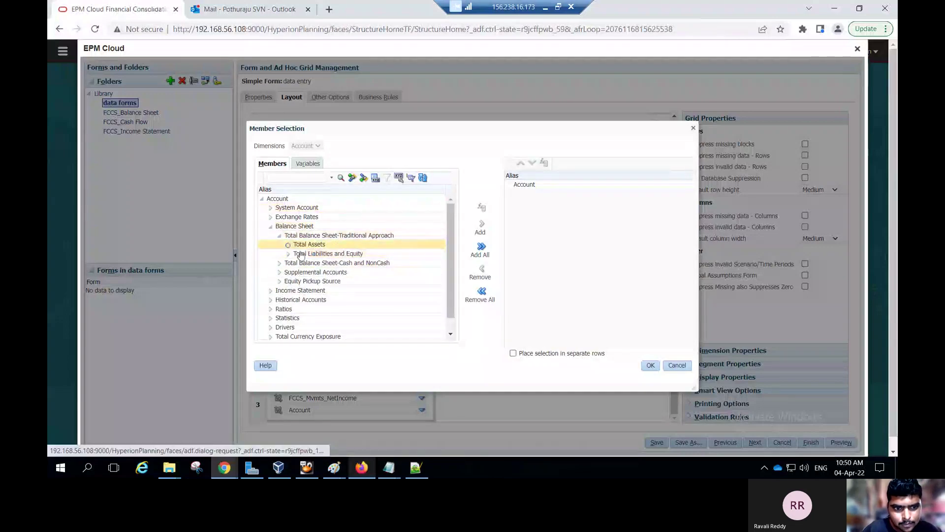
pyautogui.click(298, 255)
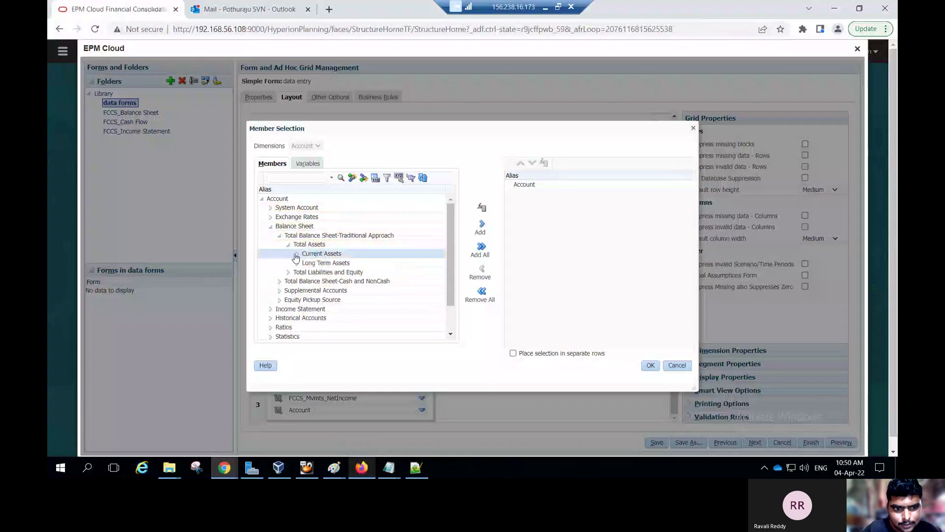
pyautogui.click(297, 254)
pyautogui.click(311, 274)
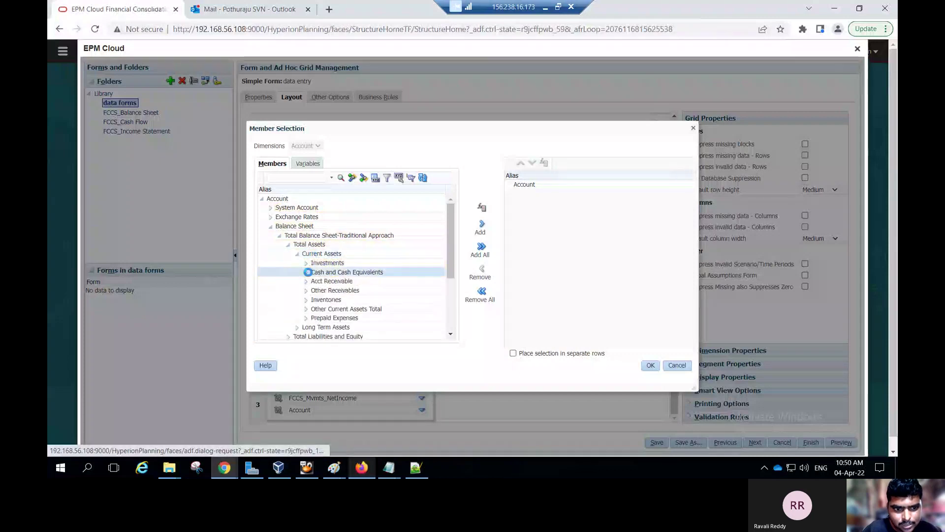
pyautogui.click(306, 272)
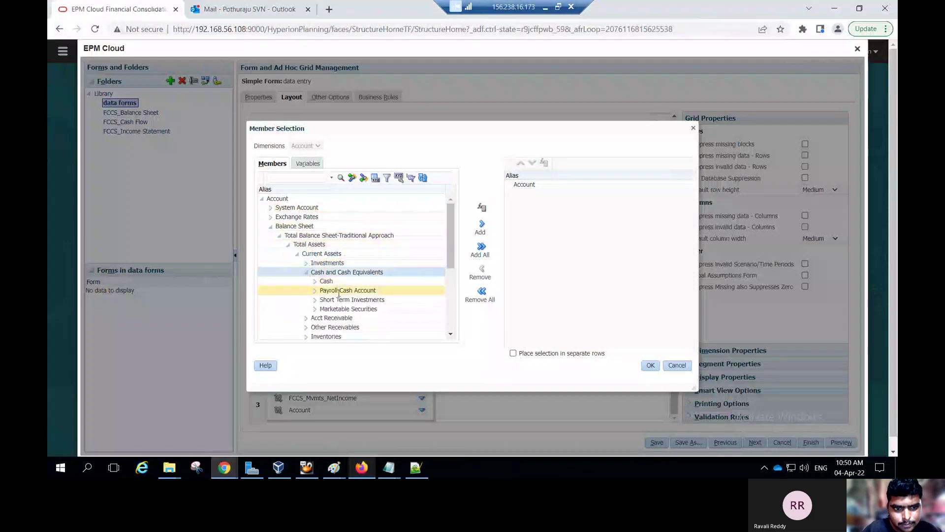
pyautogui.click(339, 291)
pyautogui.click(481, 228)
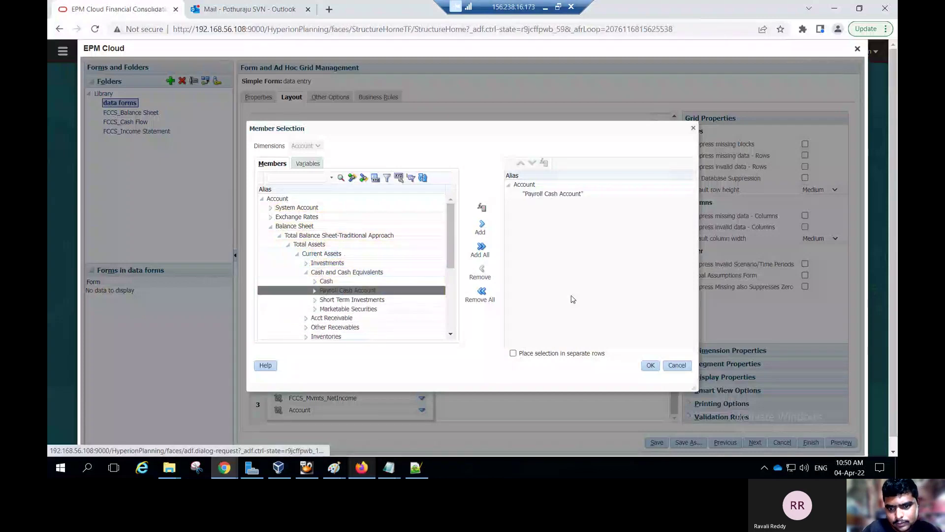
pyautogui.click(649, 367)
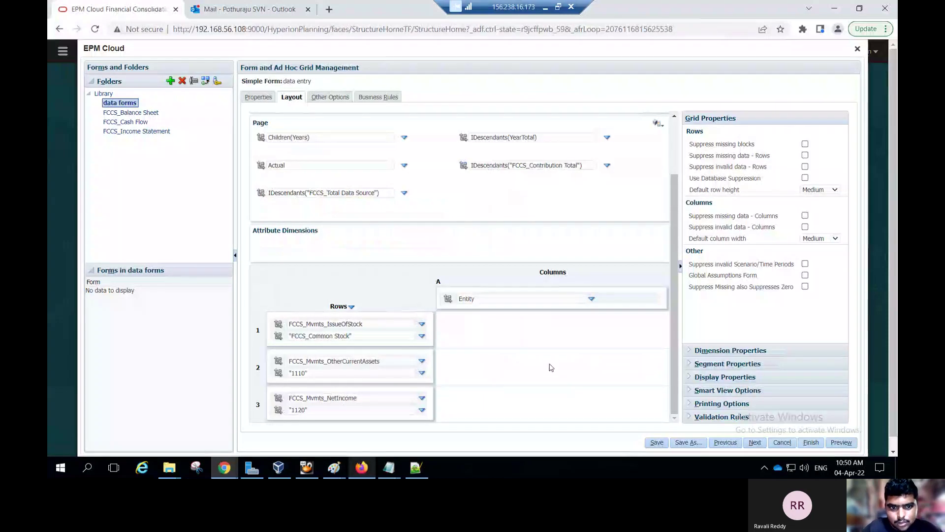
# Check the guide's column setting, open member selection for column A's Entity dimension and expand Total Geography.
pyautogui.hotkey('alt', 'Tab')
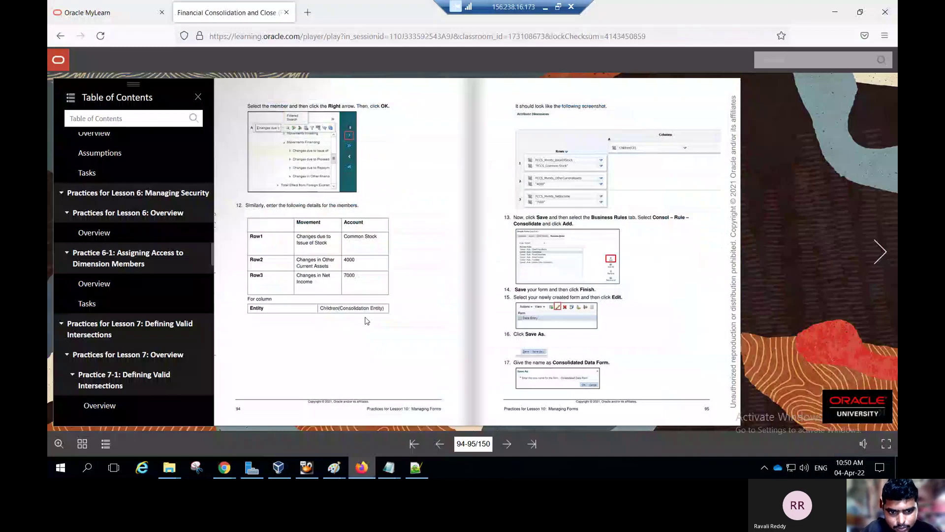
pyautogui.hotkey('alt', 'Tab')
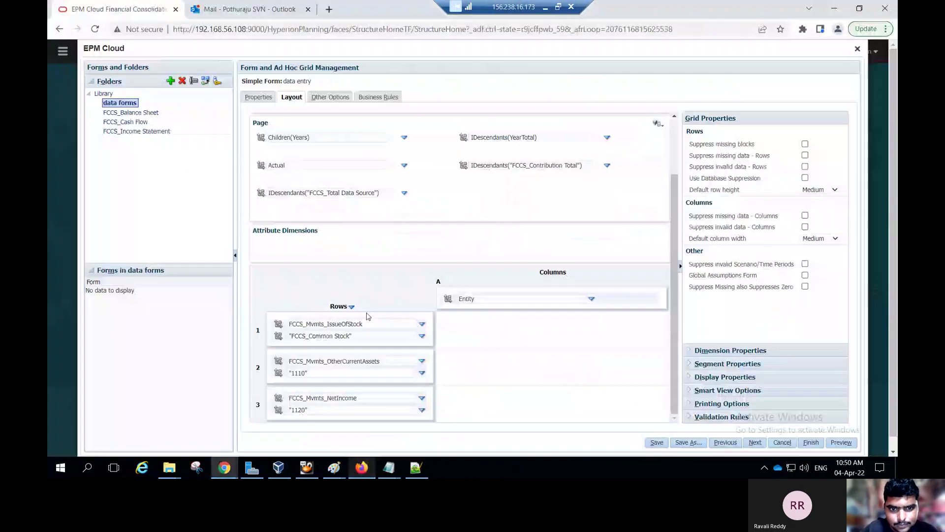
pyautogui.click(592, 299)
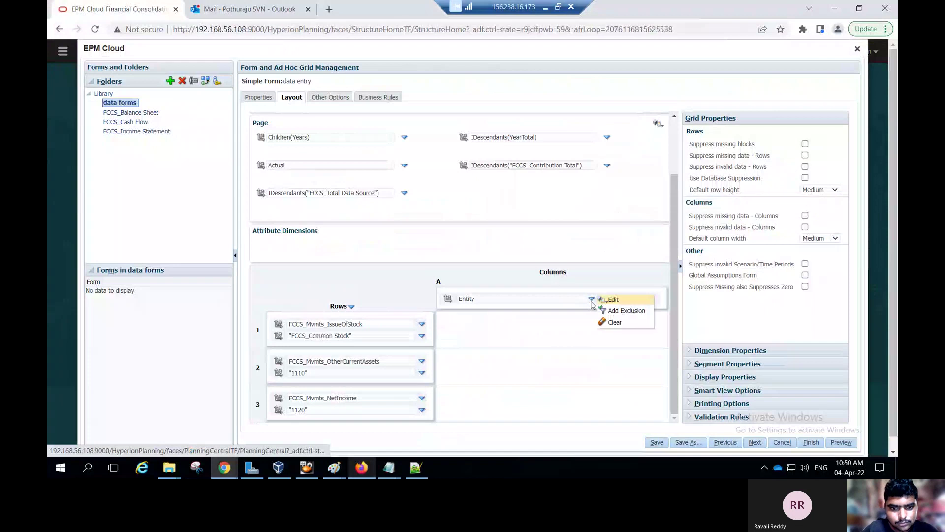
pyautogui.click(612, 299)
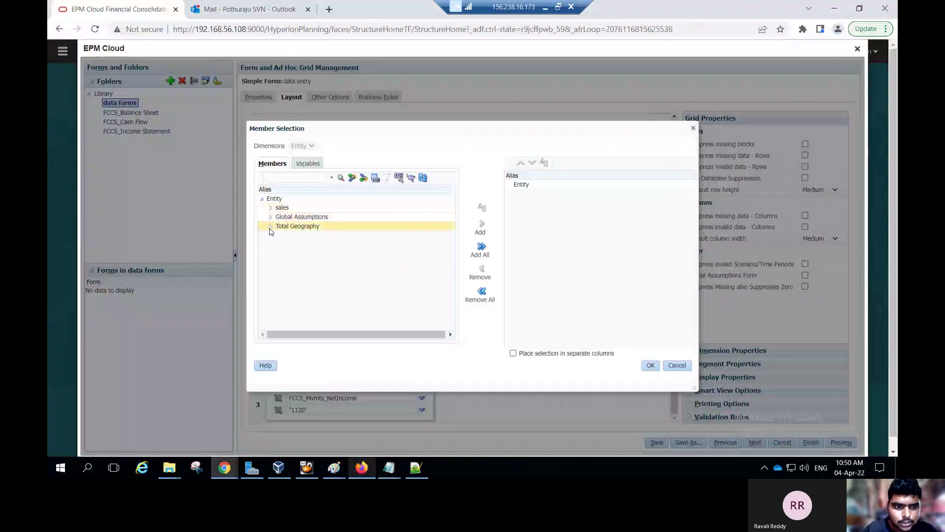
pyautogui.click(270, 227)
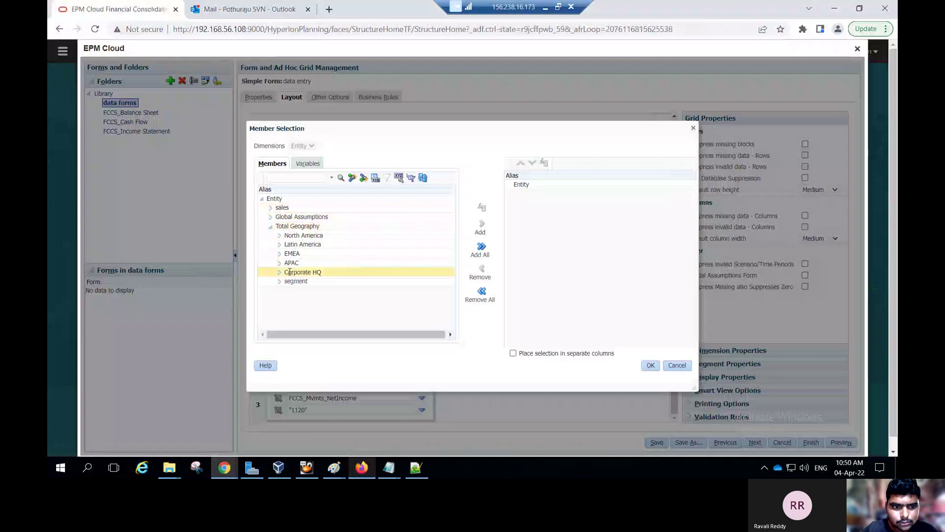
# Set column A's Entity dimension to the Children of sales and save the form.
pyautogui.hotkey('alt', 'Tab')
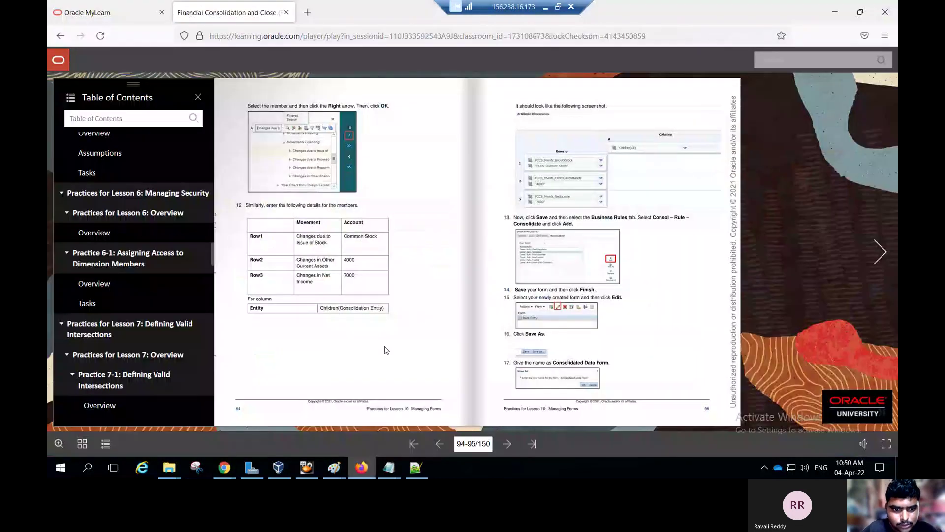
pyautogui.hotkey('alt', 'Tab')
pyautogui.doubleClick(313, 208)
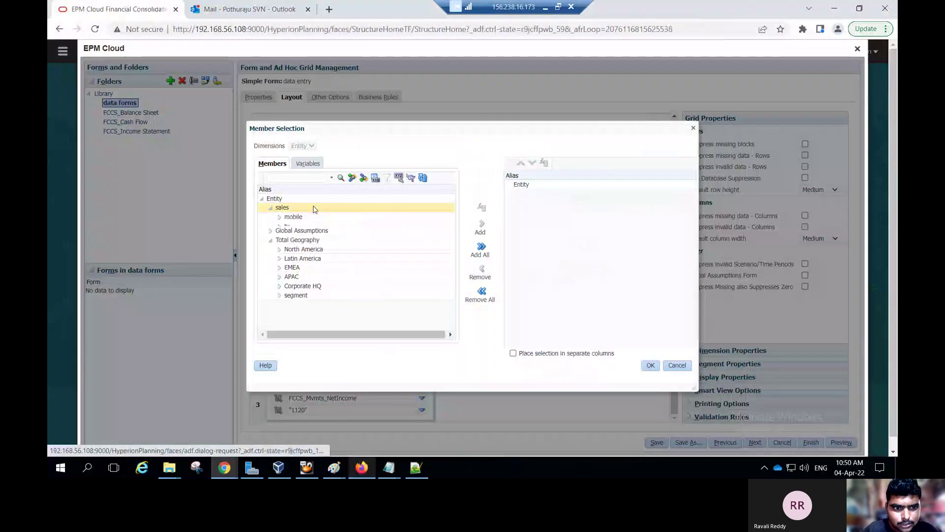
pyautogui.click(480, 211)
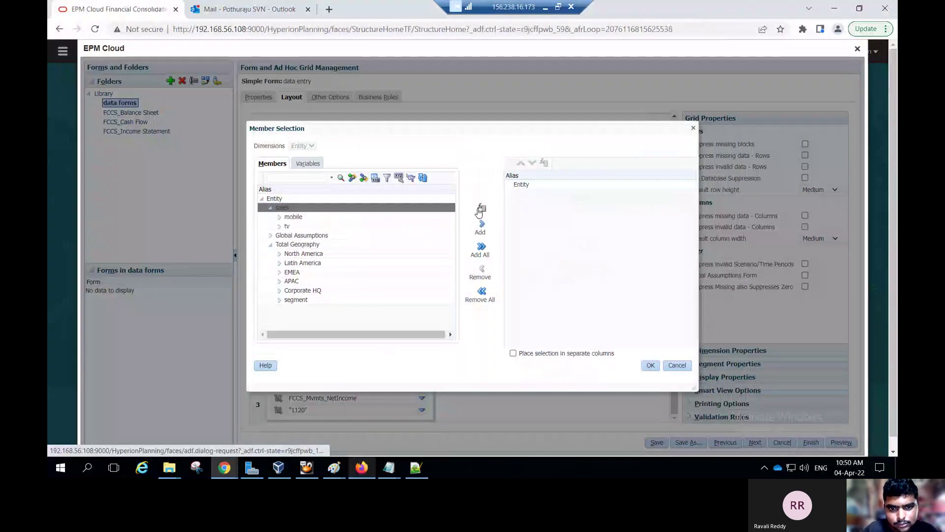
pyautogui.hotkey('alt', 'Tab')
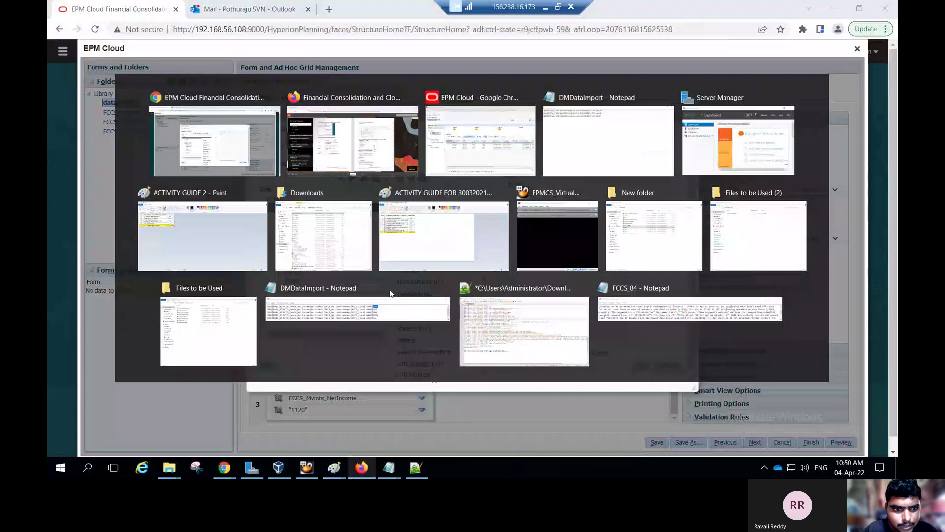
pyautogui.hotkey('alt', 'Tab')
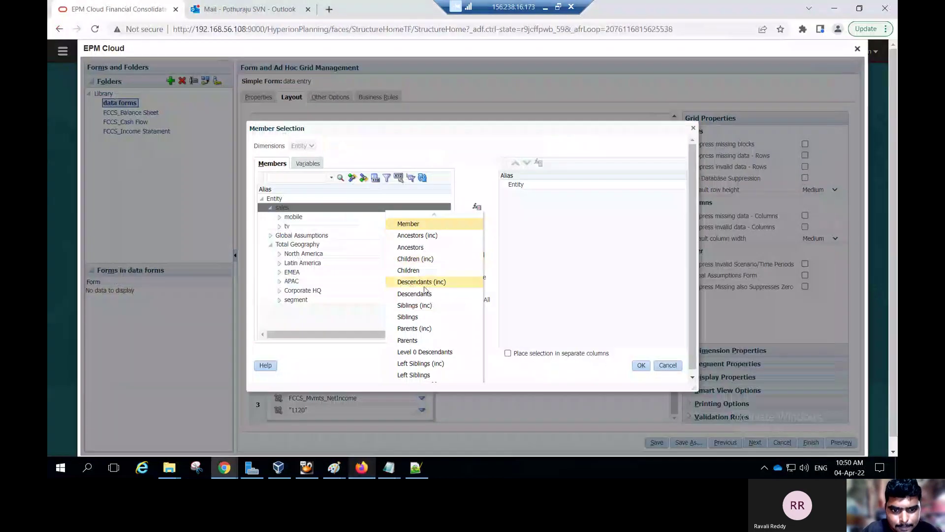
pyautogui.click(411, 269)
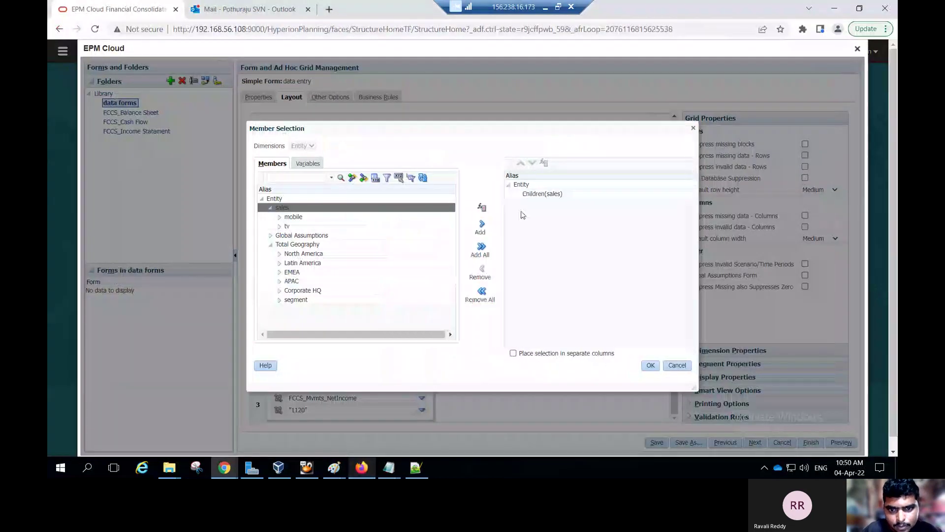
pyautogui.click(651, 366)
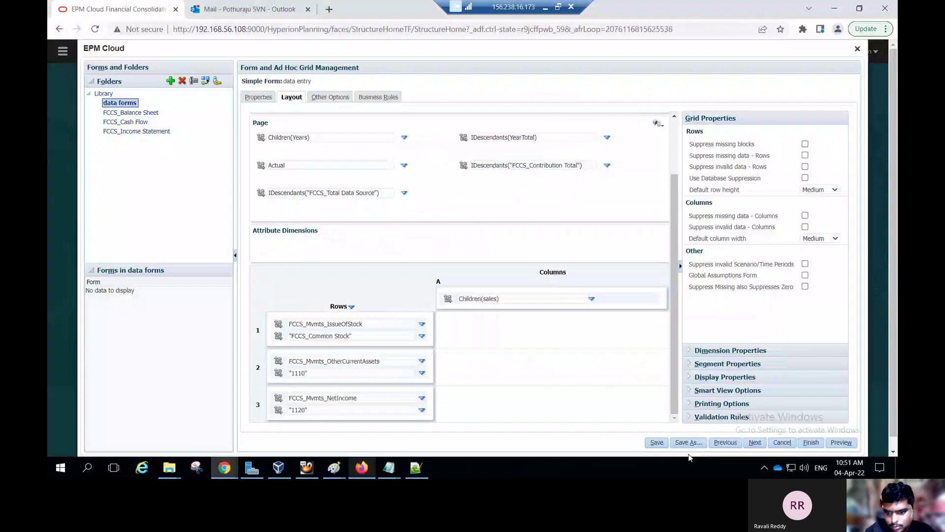
pyautogui.click(654, 440)
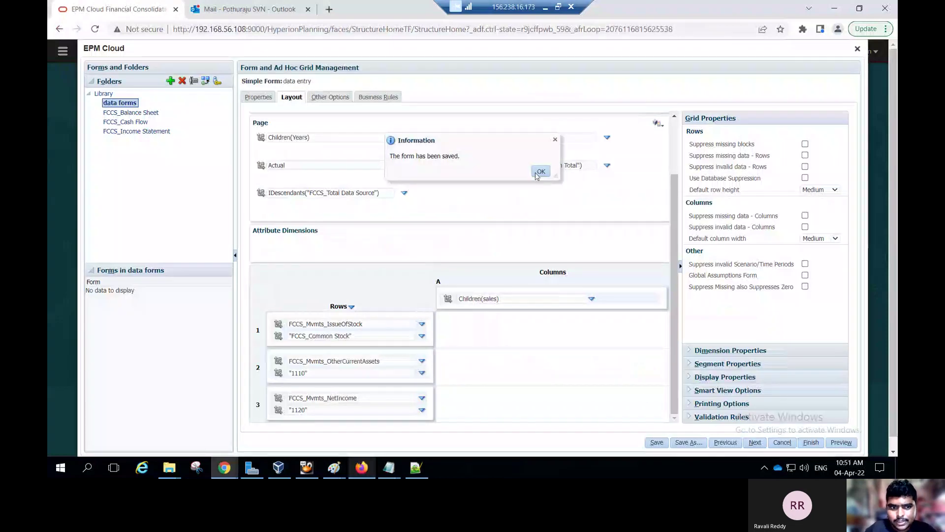
pyautogui.click(540, 172)
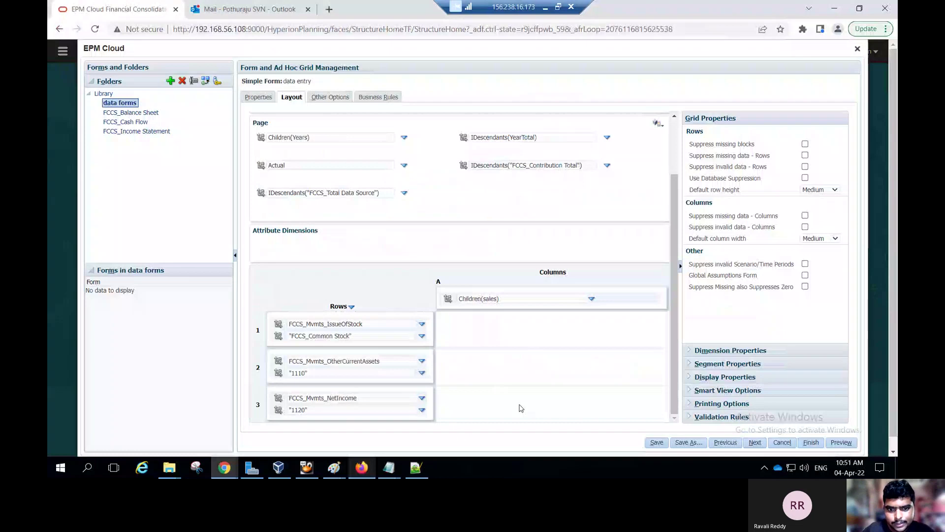
# Following the guide's next instruction, add the business rule Consol - Rule - Consolidate to the data entry form.
pyautogui.hotkey('alt', 'Tab')
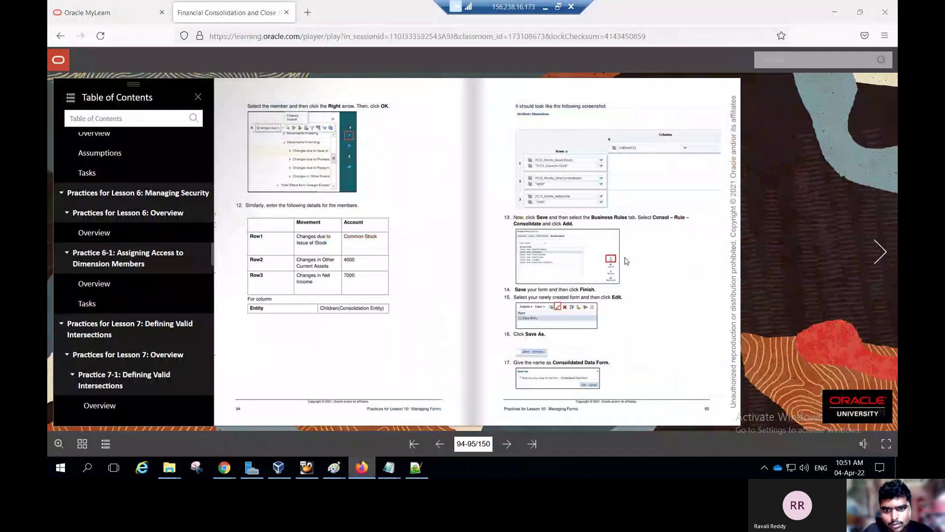
pyautogui.hotkey('alt', 'Tab')
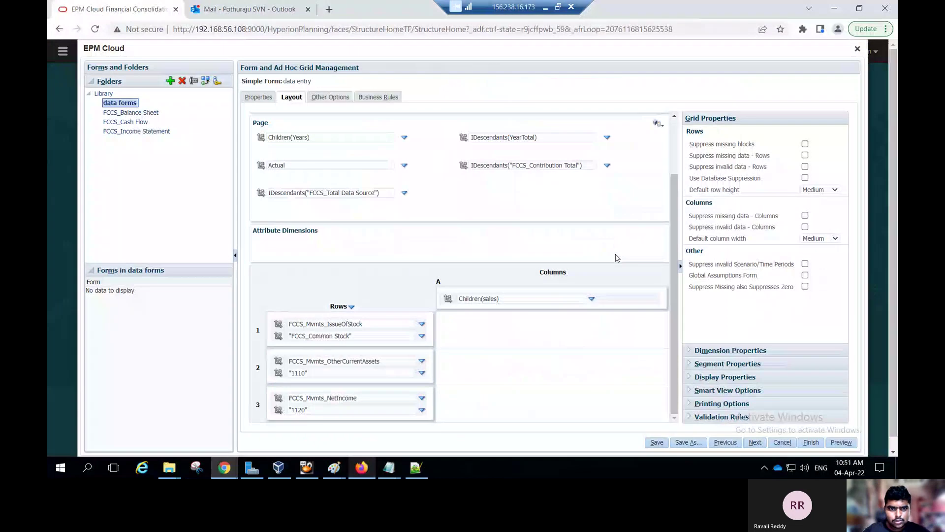
pyautogui.click(379, 96)
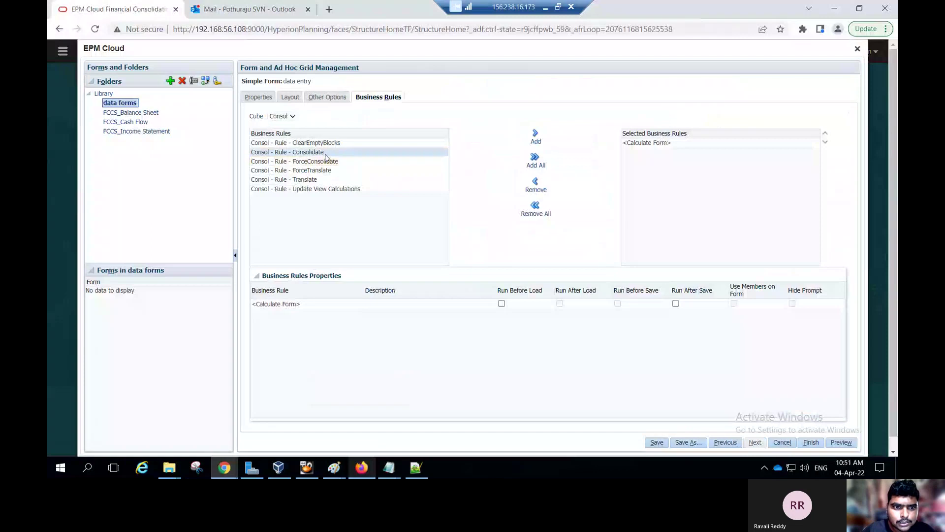
pyautogui.click(536, 136)
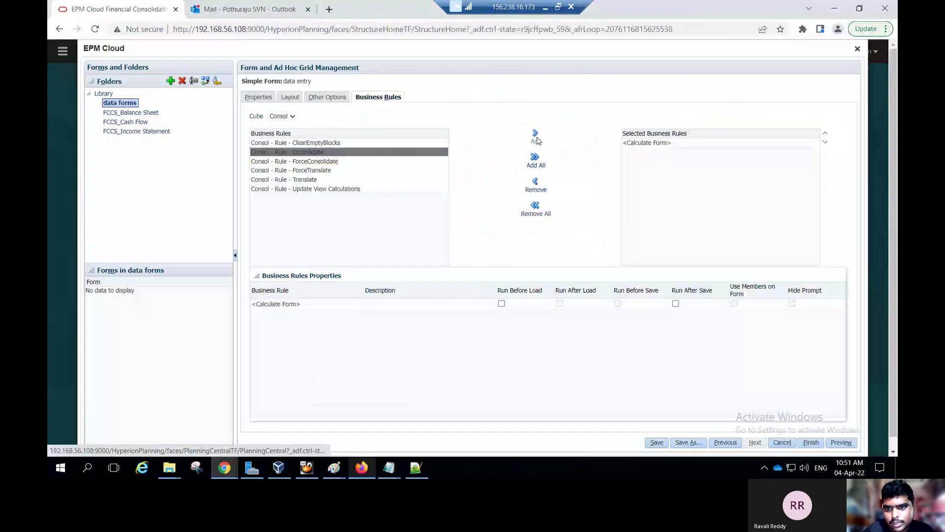
# Save the data entry form with its Consolidate rule, check the guide's next instruction and finish the form.
pyautogui.click(657, 442)
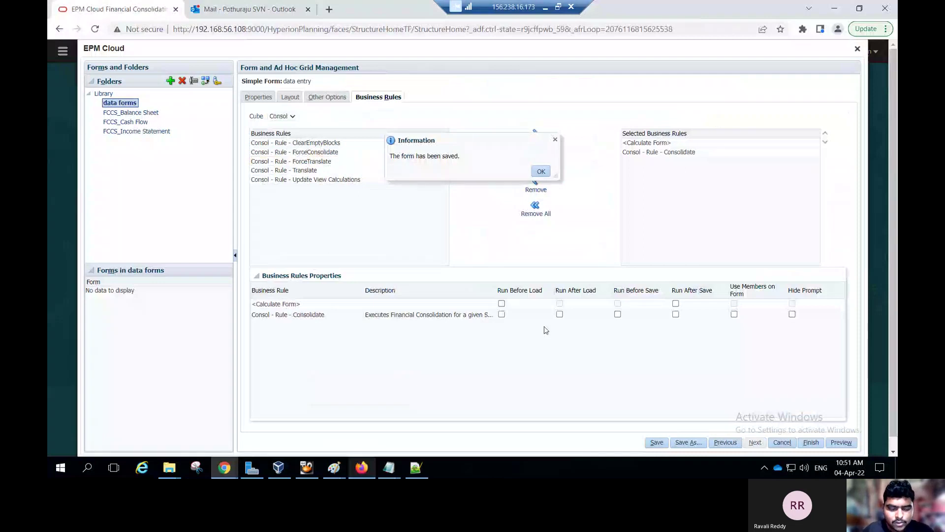
pyautogui.hotkey('alt', 'Tab')
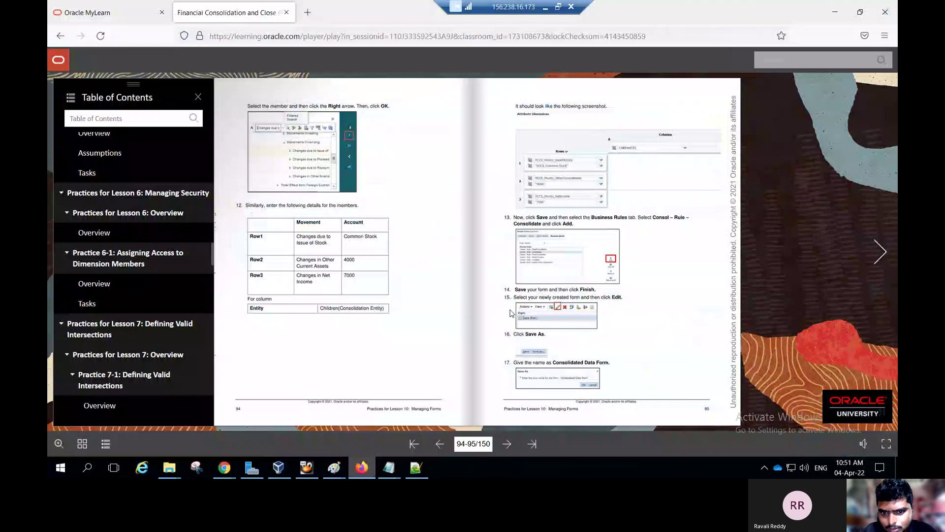
pyautogui.hotkey('alt', 'Tab')
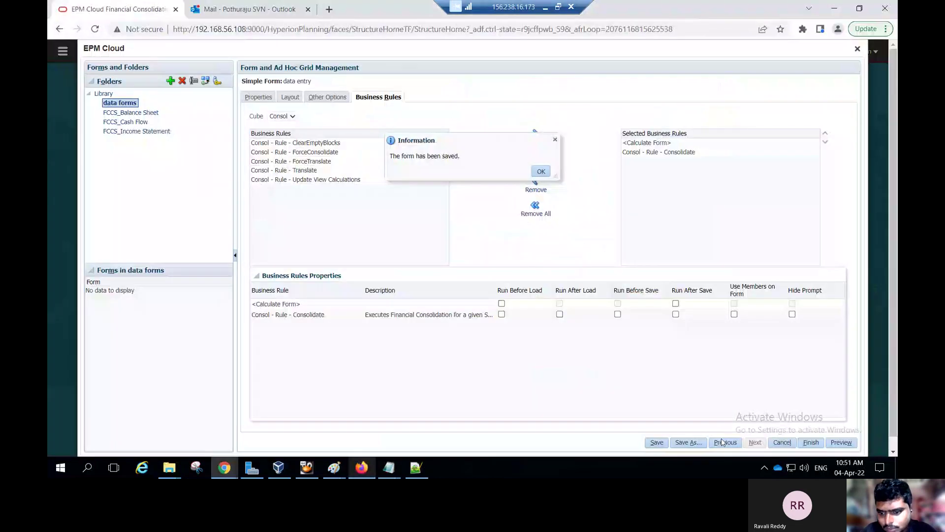
pyautogui.click(541, 171)
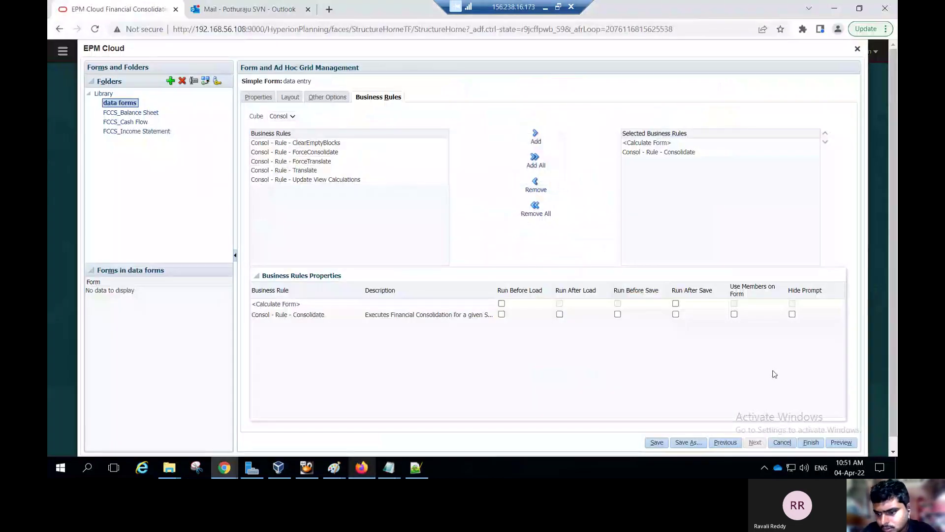
pyautogui.click(811, 443)
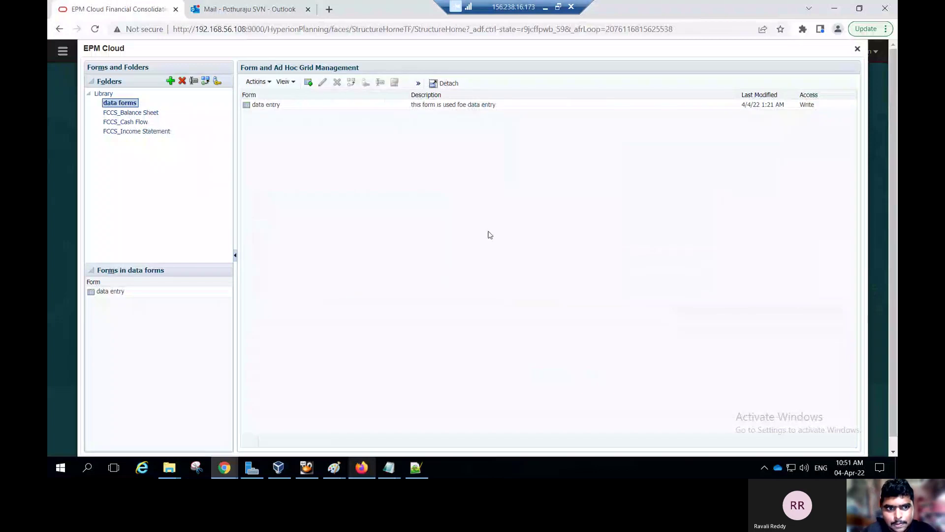
# Following the guide's next instruction, open the data entry form in the data forms folder for editing.
pyautogui.hotkey('alt', 'Tab')
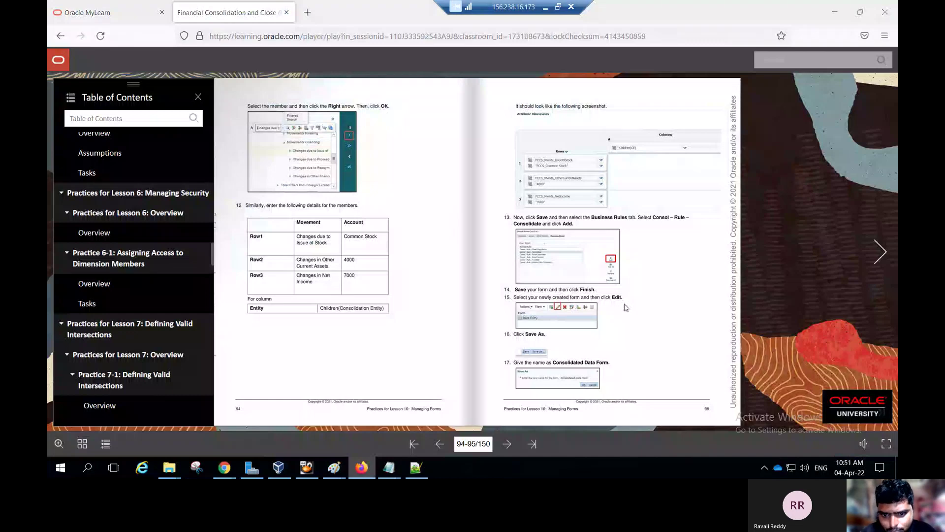
pyautogui.hotkey('alt', 'Tab')
pyautogui.click(268, 105)
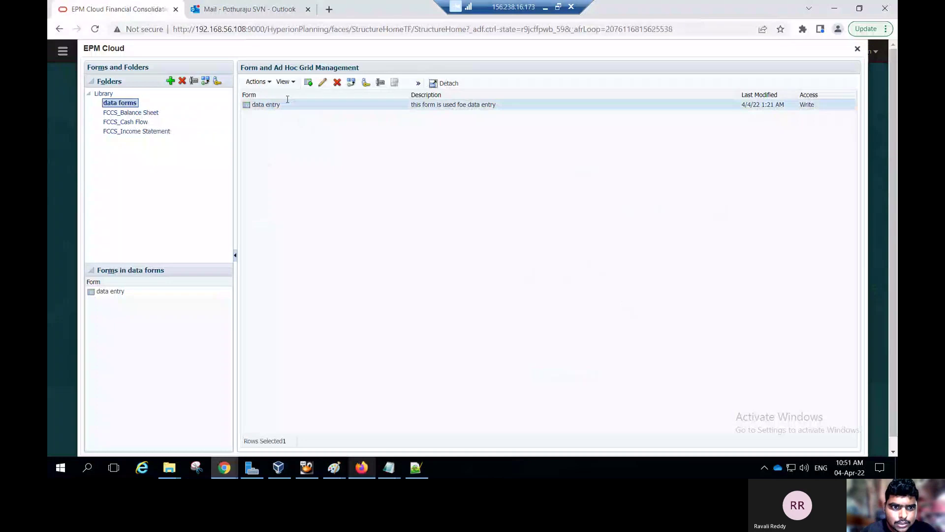
pyautogui.click(308, 83)
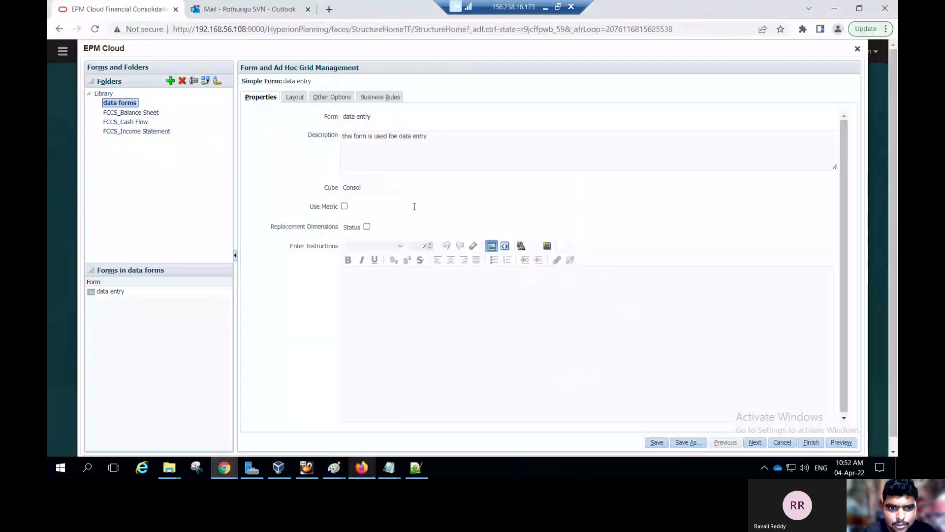
# Following the guide's copy instruction, save the form under the new name consolidation data entry.
pyautogui.hotkey('alt', 'Tab')
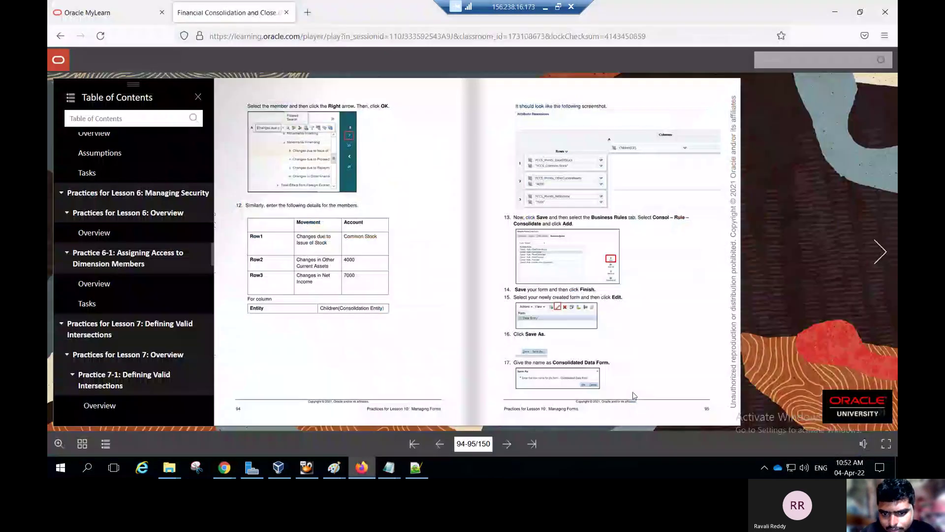
pyautogui.hotkey('alt', 'Tab')
pyautogui.click(689, 442)
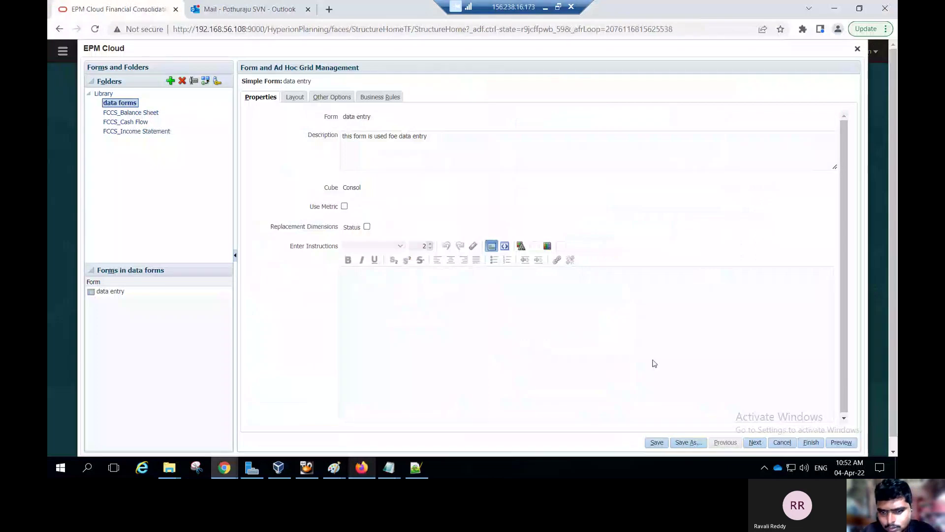
pyautogui.hotkey('ctrl', 'a')
pyautogui.press('BackSpace')
pyautogui.write('consolid')
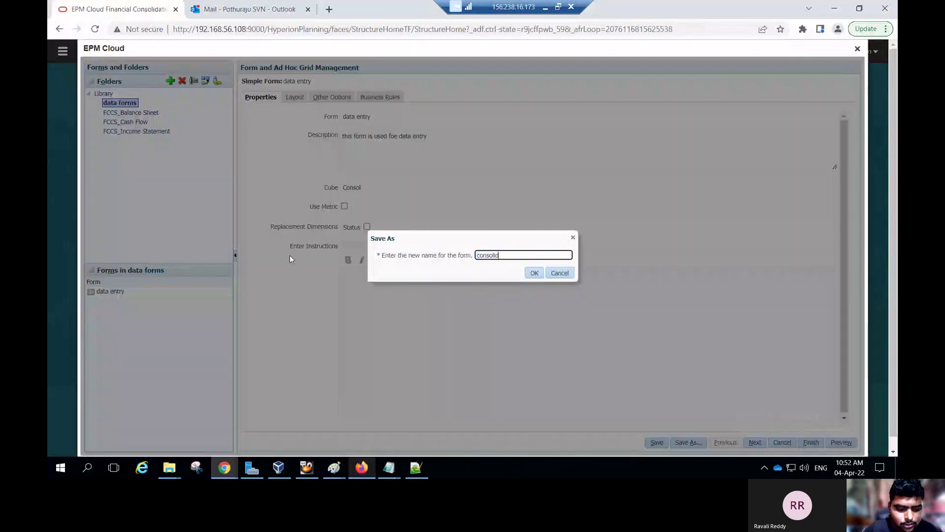
pyautogui.write('ation data en')
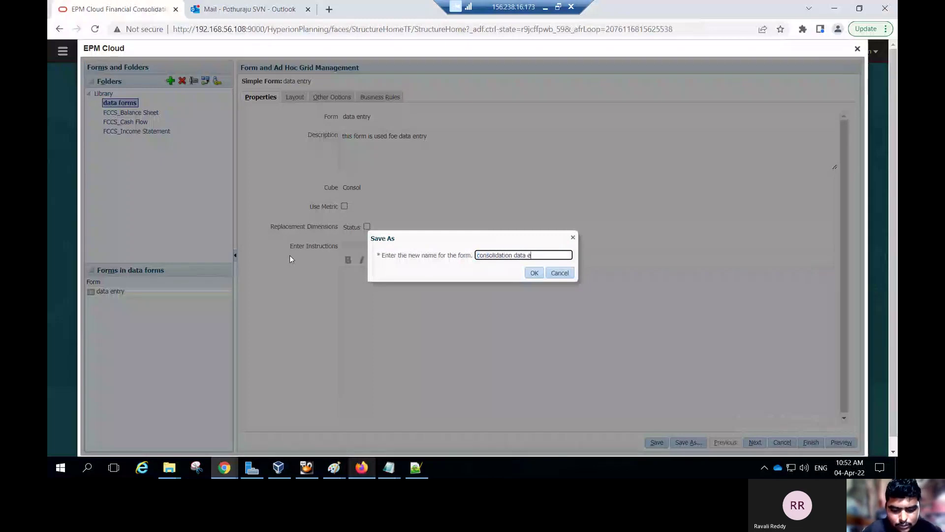
pyautogui.press('BackSpace')
pyautogui.press('BackSpace')
pyautogui.write('ry')
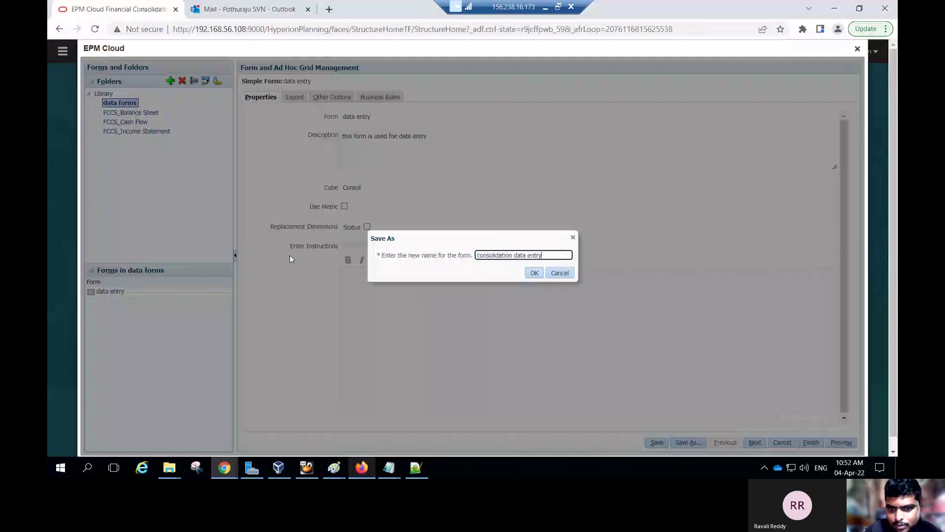
pyautogui.click(534, 273)
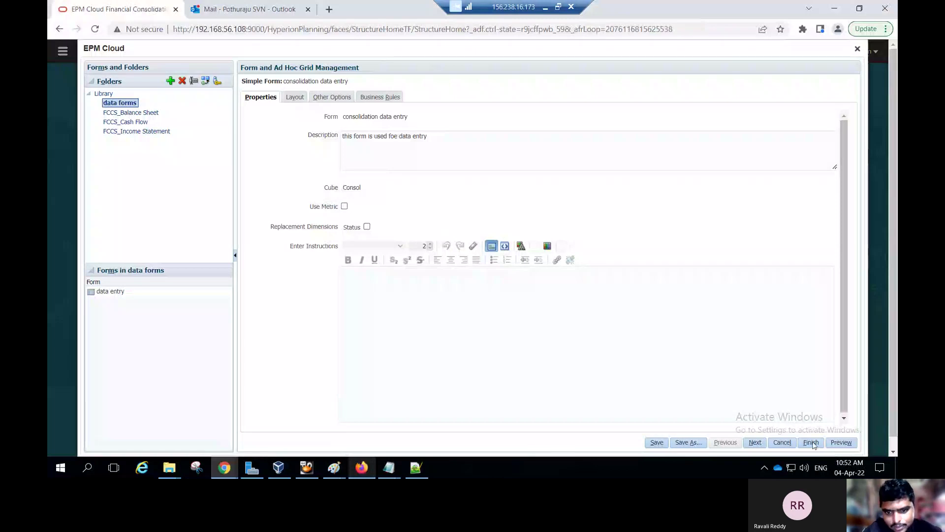
# Consult the guide's next page, then open the consolidation data entry form's layout and save the form.
pyautogui.hotkey('alt', 'Tab')
pyautogui.click(507, 446)
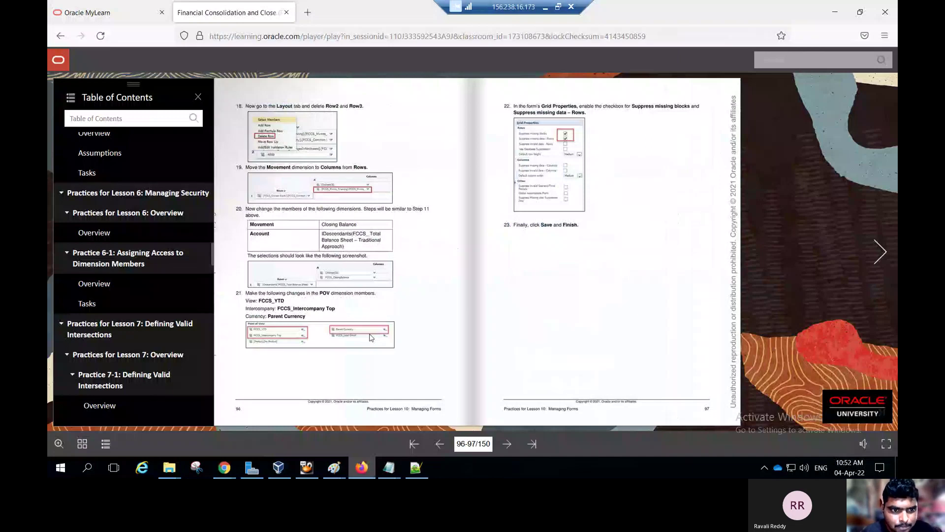
pyautogui.hotkey('alt', 'Tab')
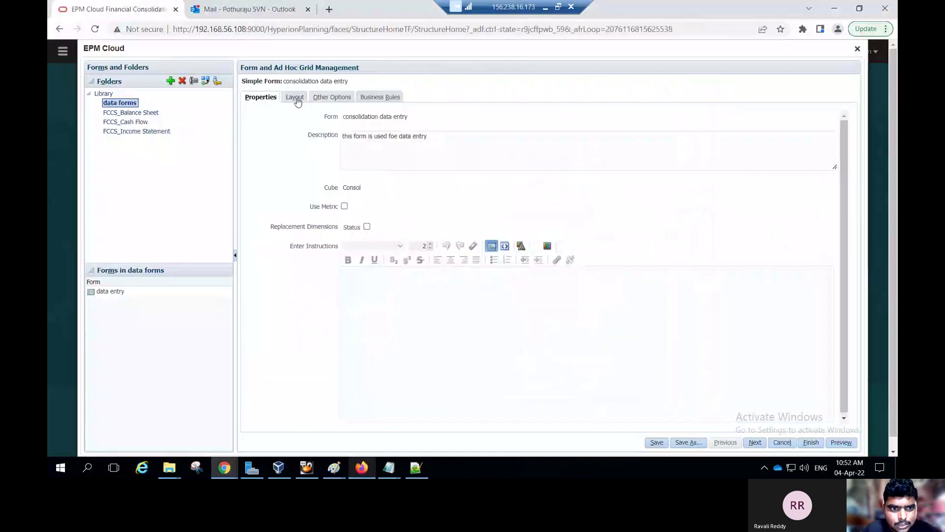
pyautogui.click(295, 99)
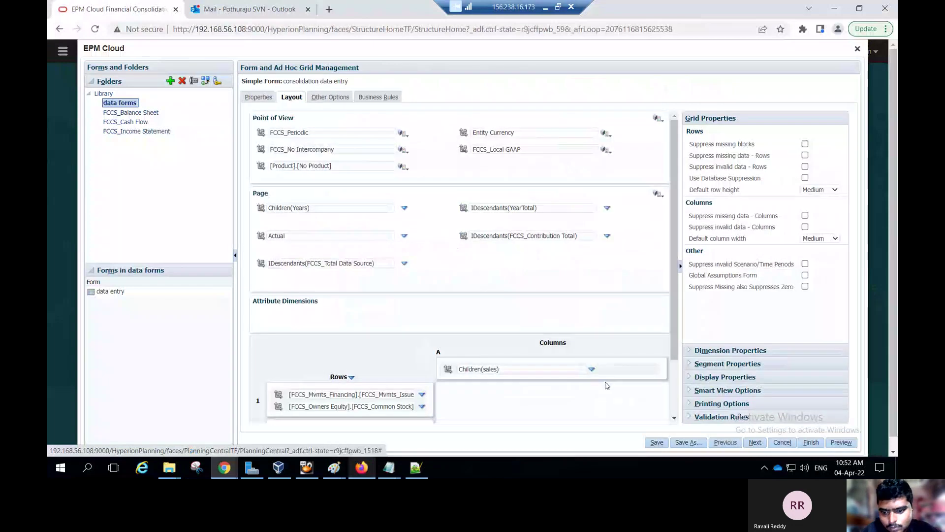
pyautogui.click(659, 445)
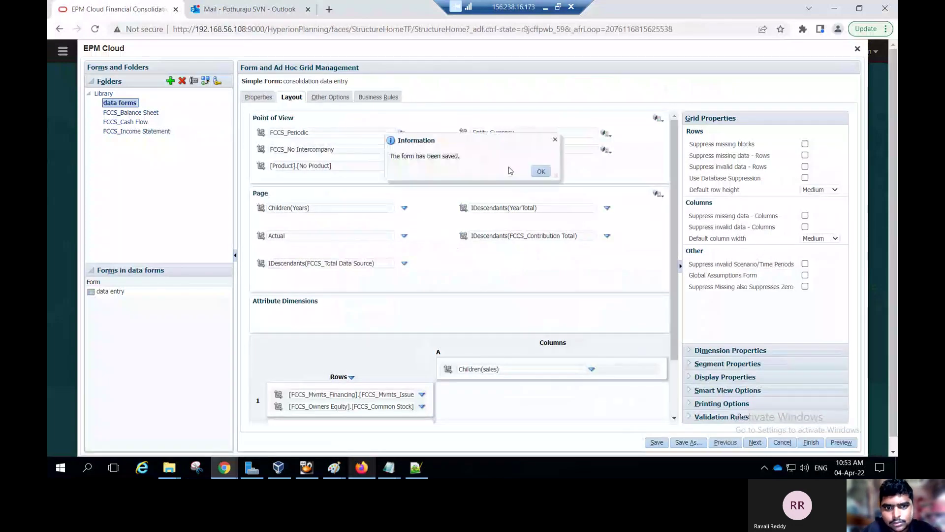
pyautogui.click(551, 172)
# Delete rows 2 and 3 from the form layout and move the Movement dimension from row 1 to column A.
pyautogui.scroll(-2, 285, 379)
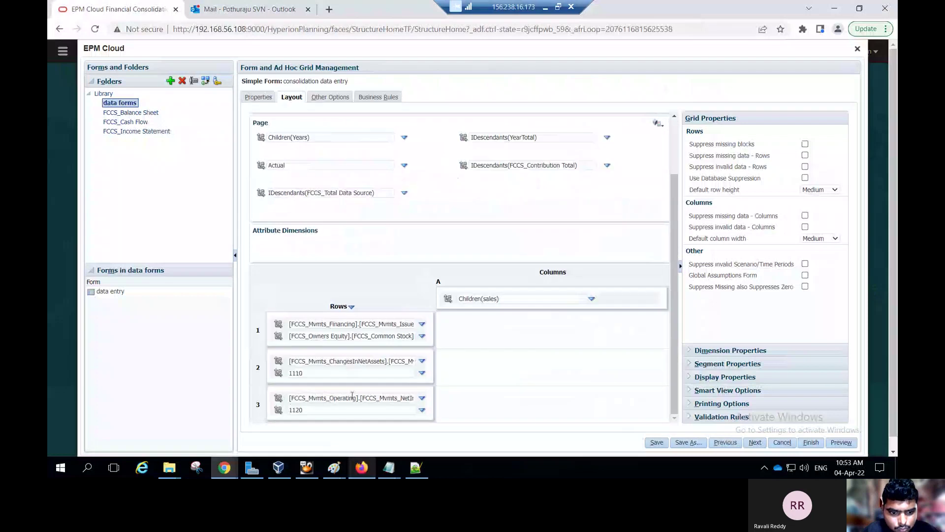
pyautogui.rightClick(257, 368)
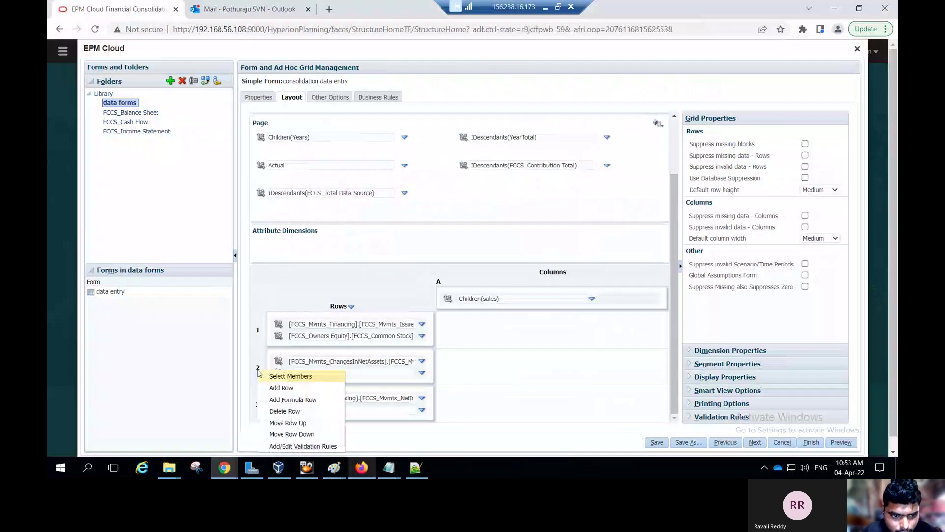
pyautogui.click(298, 411)
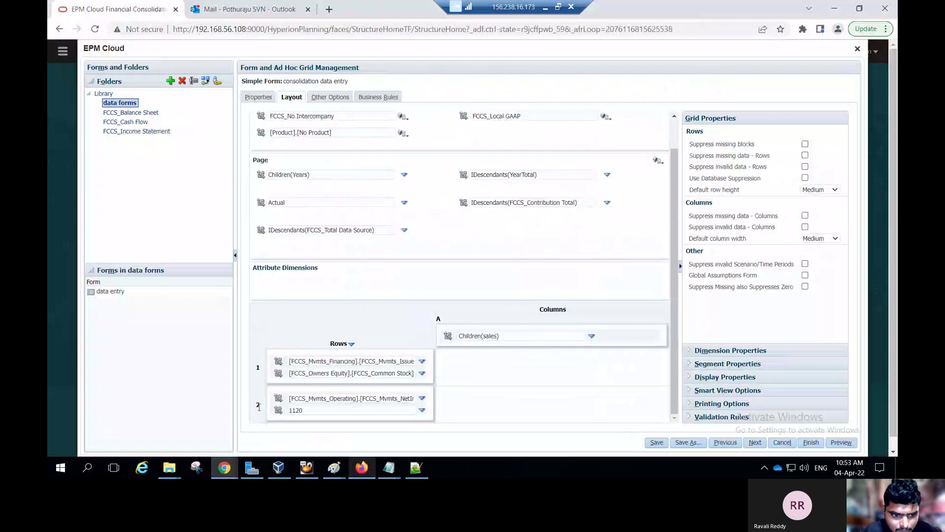
pyautogui.rightClick(258, 405)
pyautogui.click(279, 377)
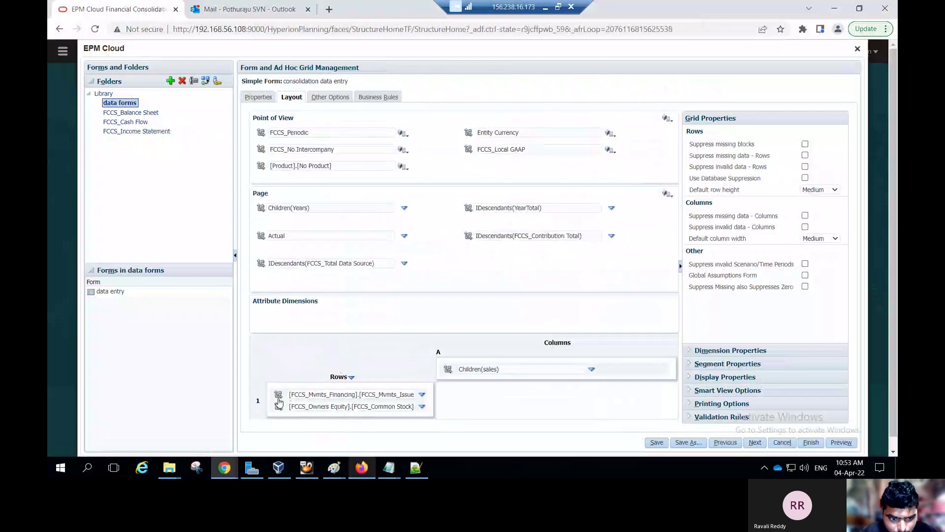
pyautogui.moveTo(417, 366); pyautogui.dragTo(450, 366)
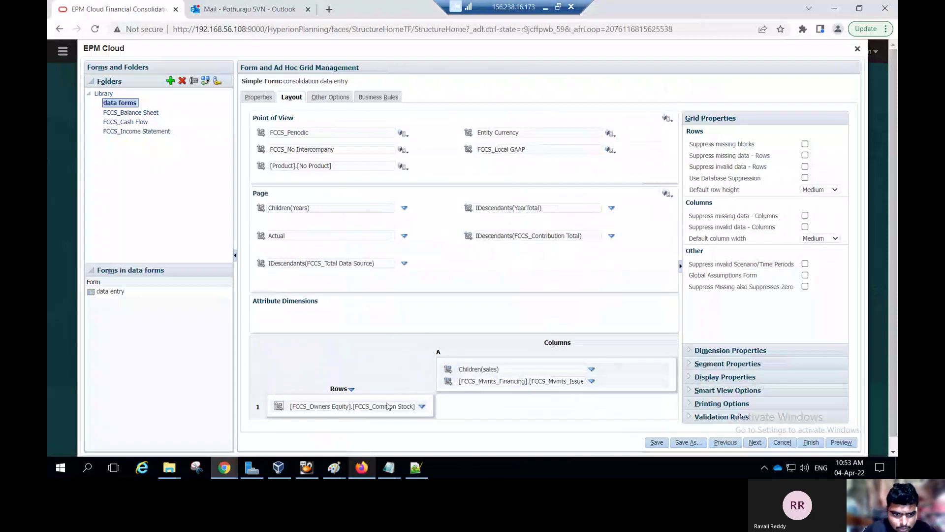
# Replace Common Stock in row 1's Account dimension with Descendants (inc) of Total Balance Sheet-Traditional Approach, checking the selection against the guide.
pyautogui.click(422, 407)
pyautogui.click(443, 408)
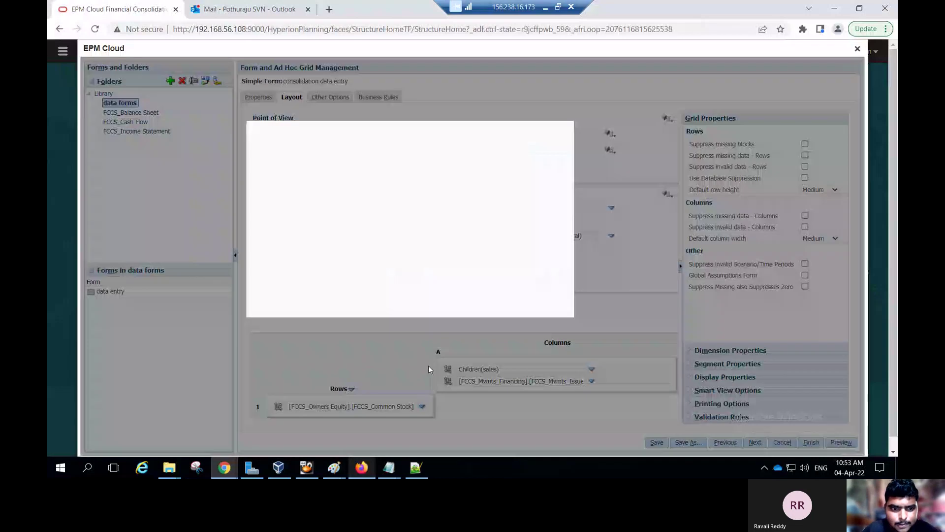
pyautogui.click(270, 226)
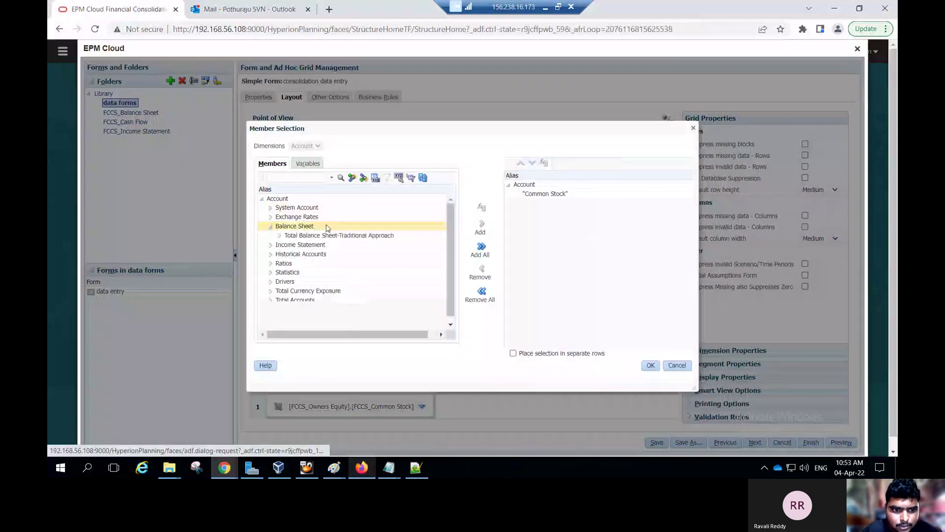
pyautogui.click(292, 236)
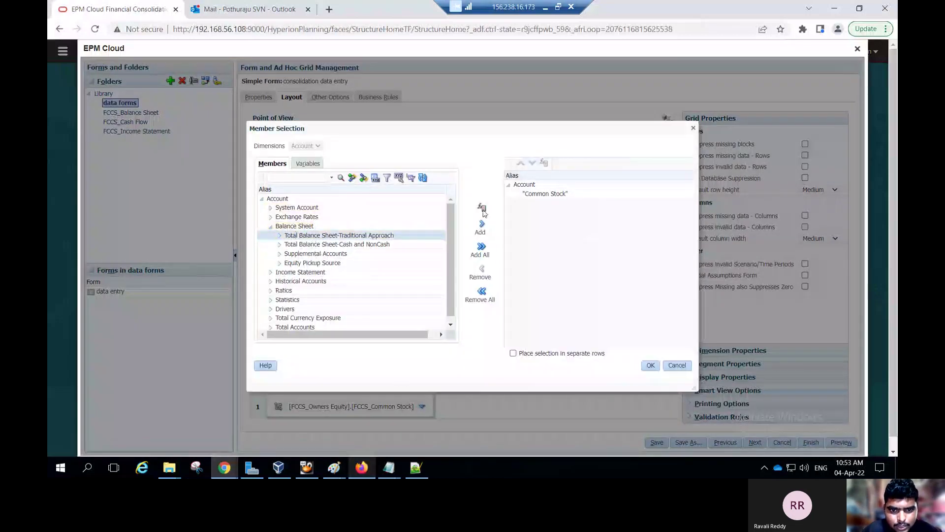
pyautogui.click(482, 208)
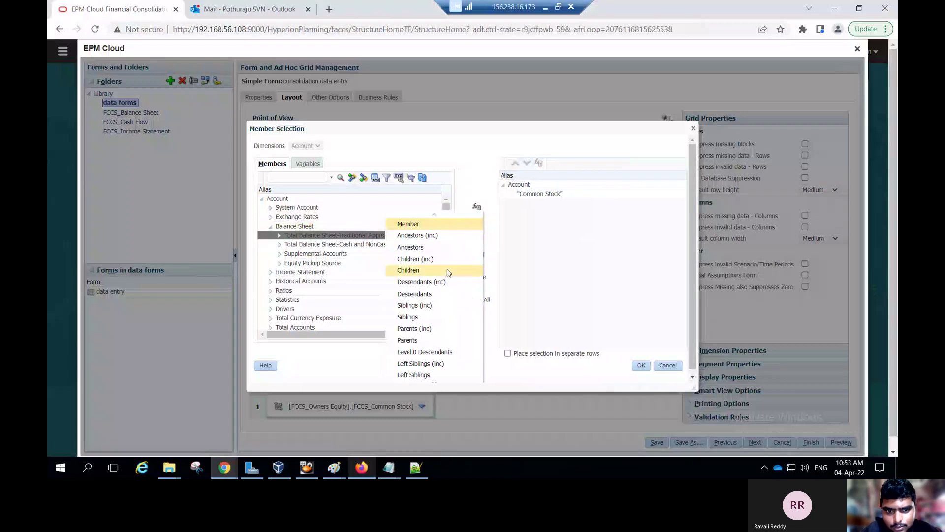
pyautogui.click(444, 287)
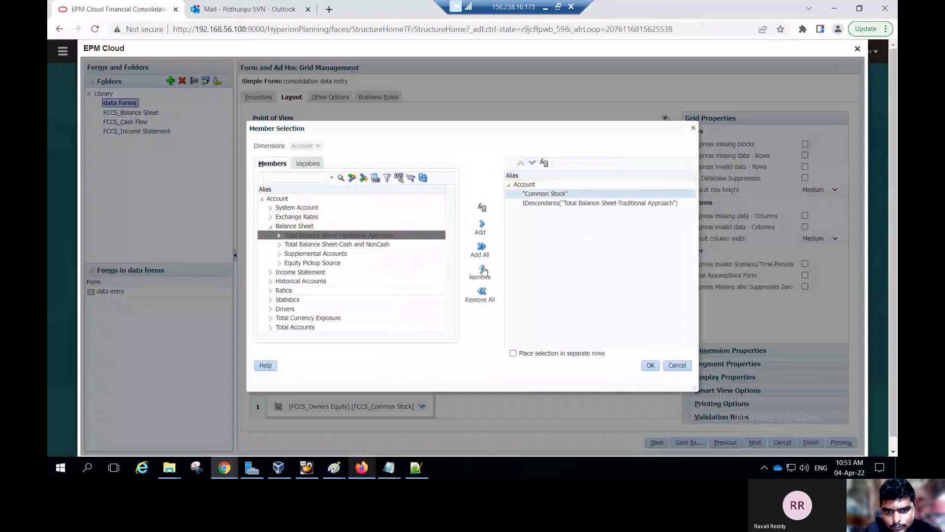
pyautogui.click(482, 271)
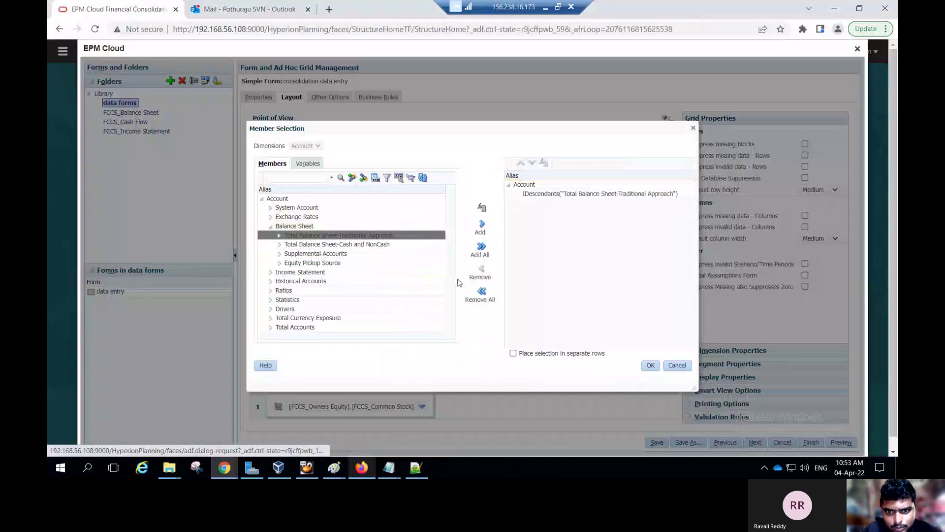
pyautogui.click(363, 468)
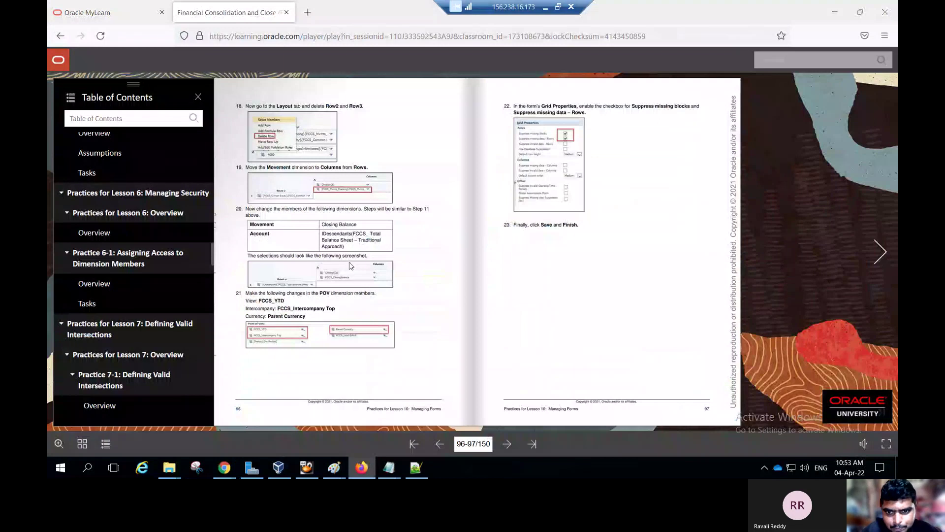
pyautogui.hotkey('alt', 'Tab')
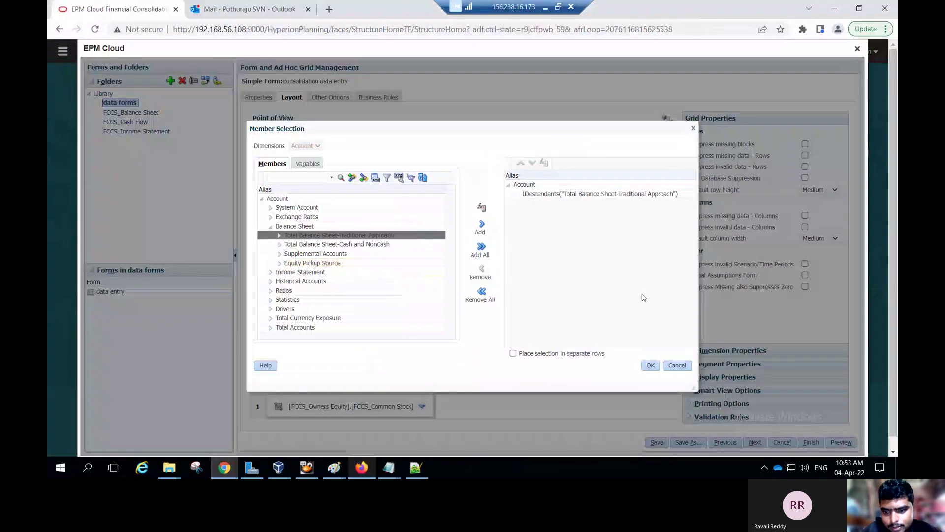
pyautogui.click(651, 365)
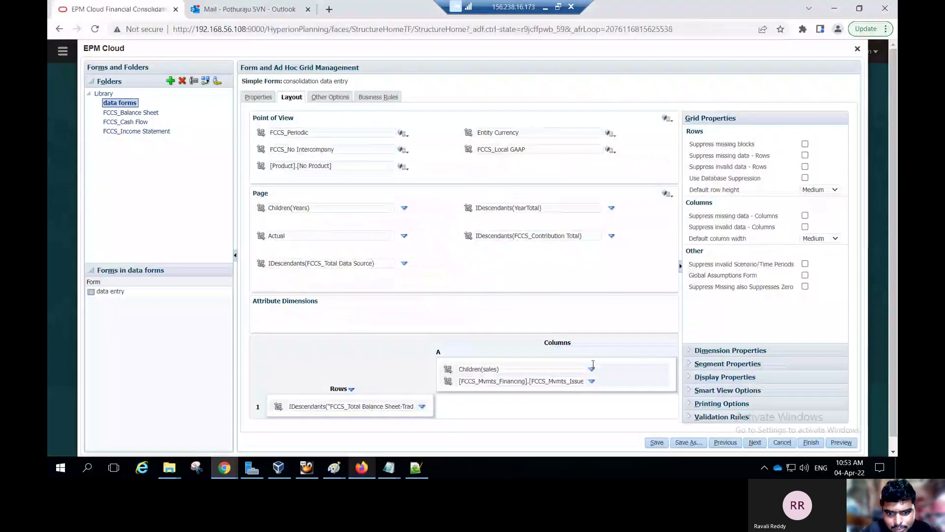
# Replace the Movement member in column A with Closing Balance, checking the row and column selections against the guide.
pyautogui.hotkey('alt', 'Tab')
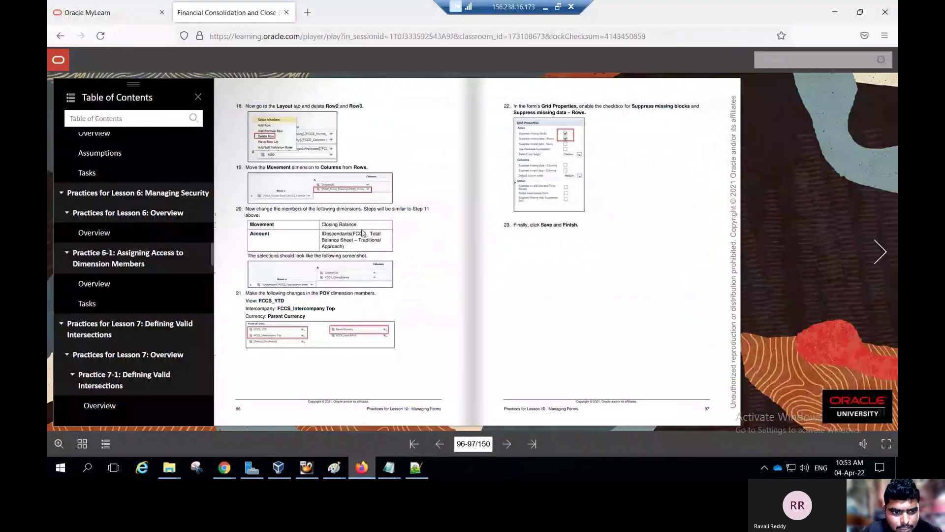
pyautogui.hotkey('alt', 'Tab')
pyautogui.click(592, 381)
pyautogui.click(609, 383)
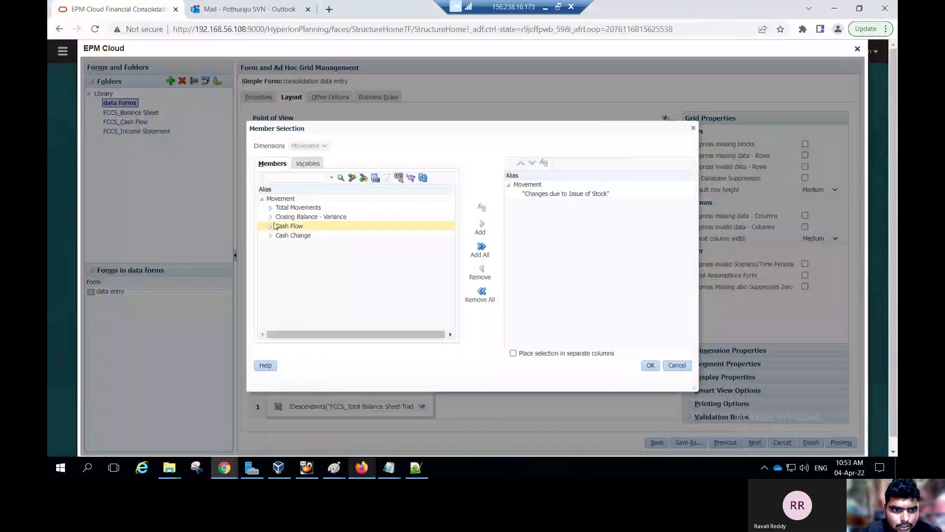
pyautogui.click(270, 207)
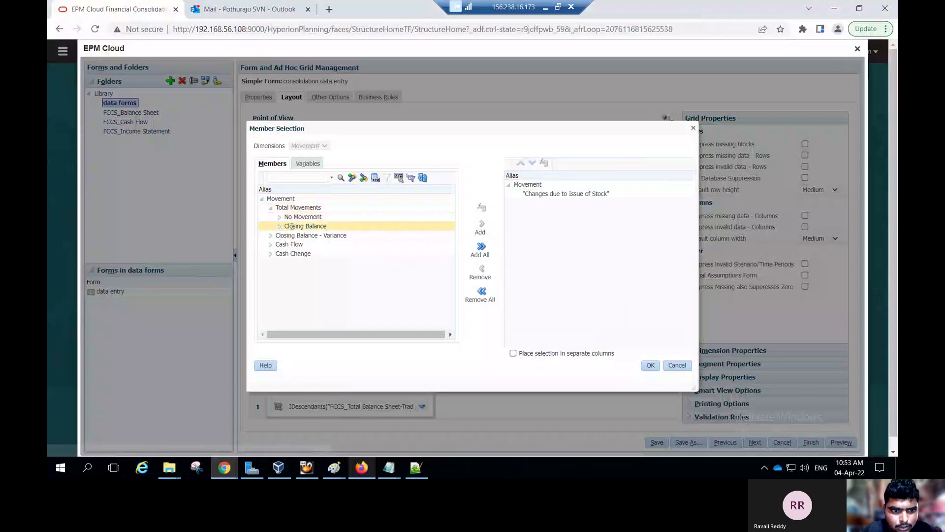
pyautogui.moveTo(291, 226); pyautogui.dragTo(553, 213)
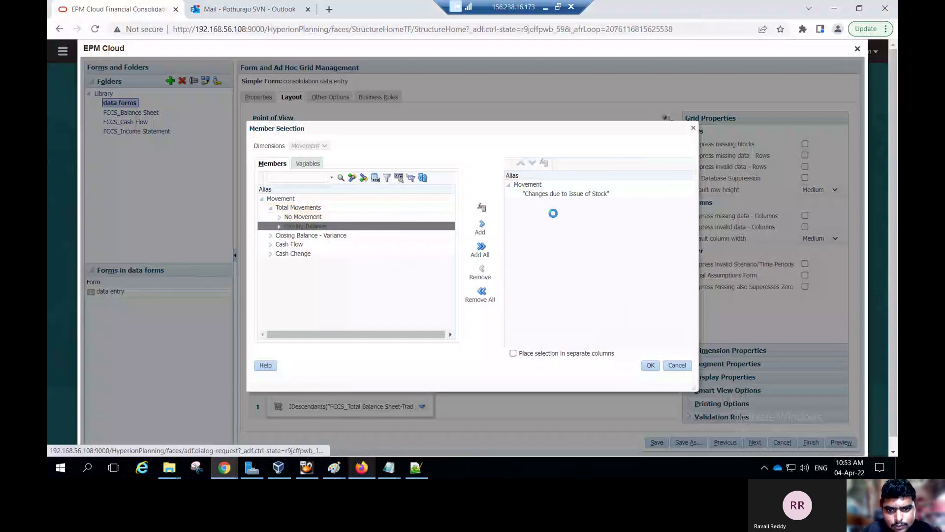
pyautogui.click(481, 270)
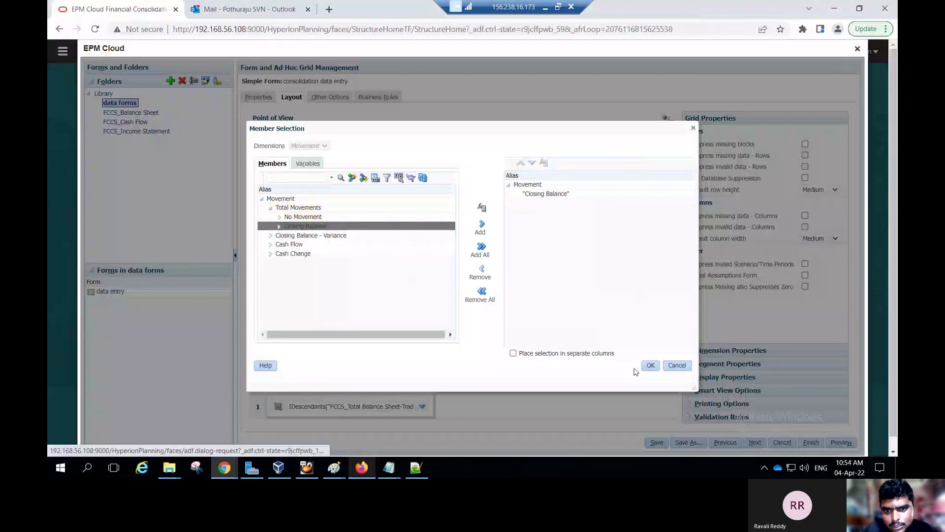
pyautogui.click(650, 366)
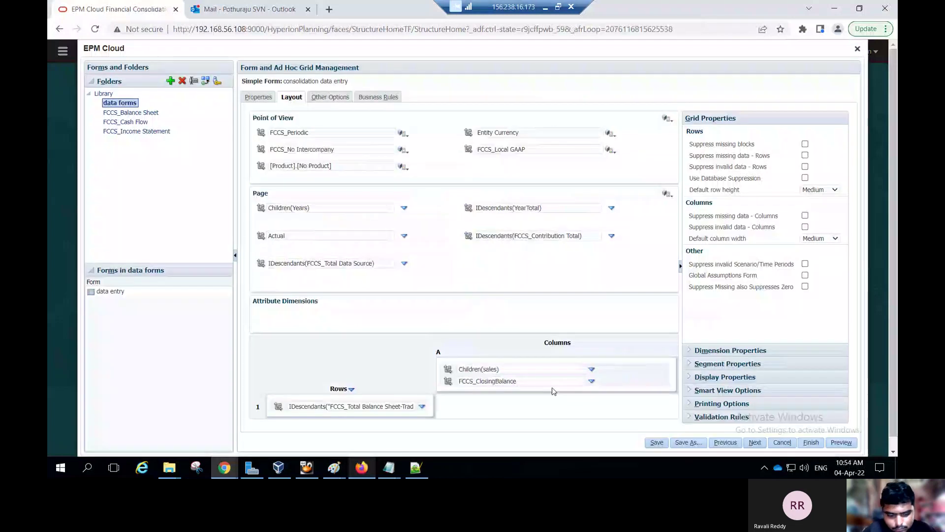
pyautogui.hotkey('alt', 'Tab')
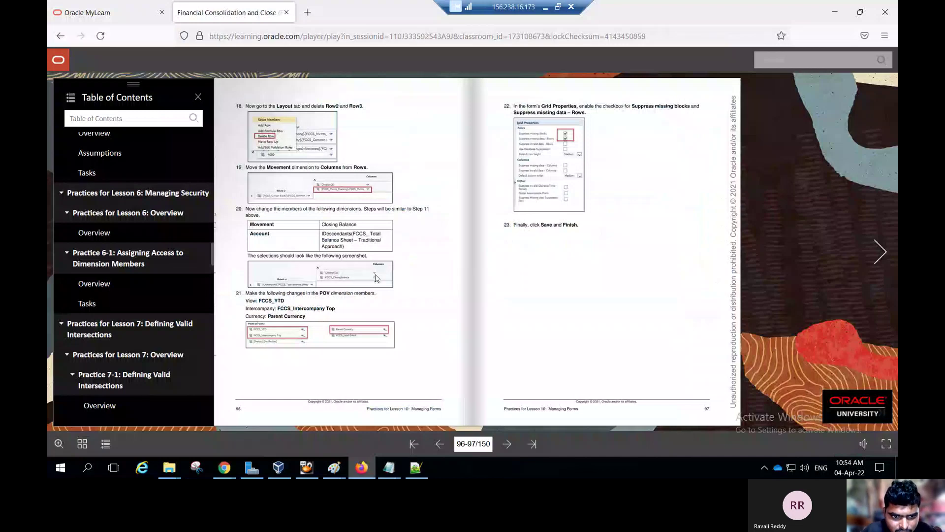
pyautogui.hotkey('alt', 'Tab')
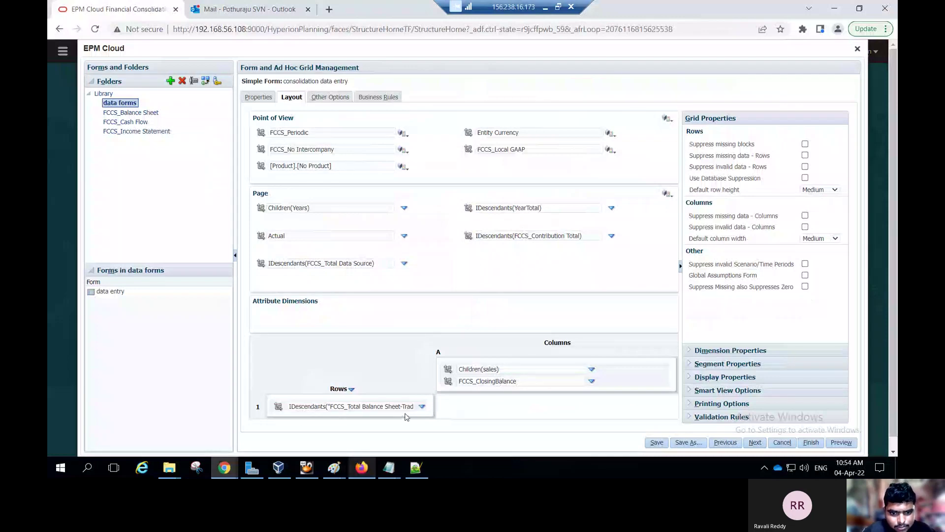
# Following the guide's POV changes, replace the Point of View's View member Periodic with YTD.
pyautogui.hotkey('alt', 'Tab')
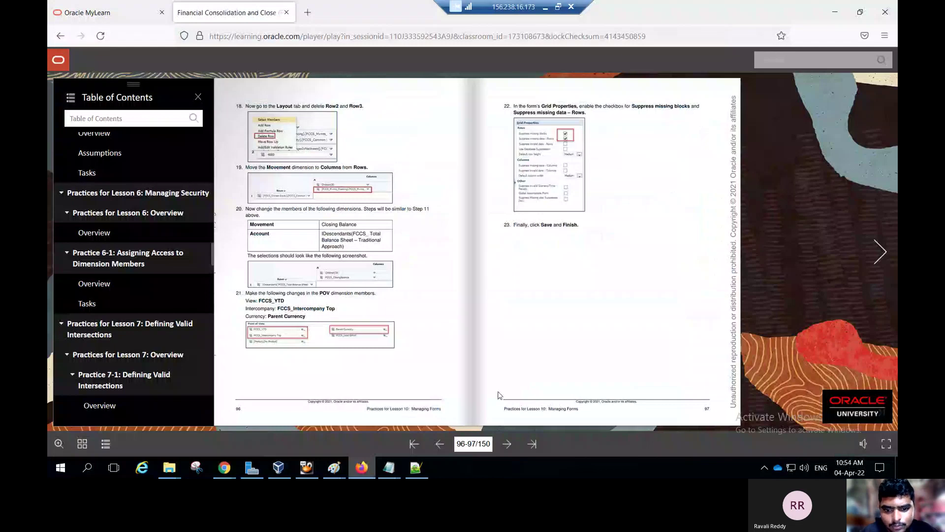
pyautogui.click(506, 444)
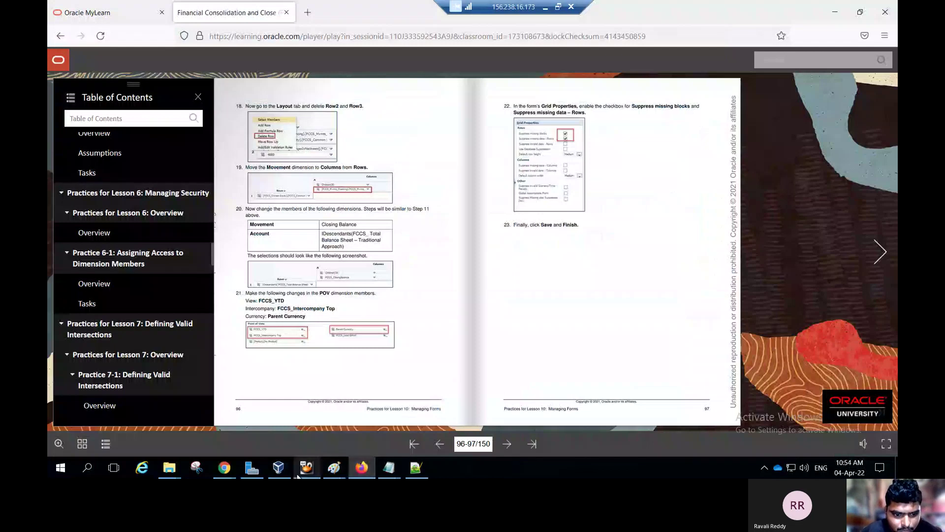
pyautogui.moveTo(224, 468)
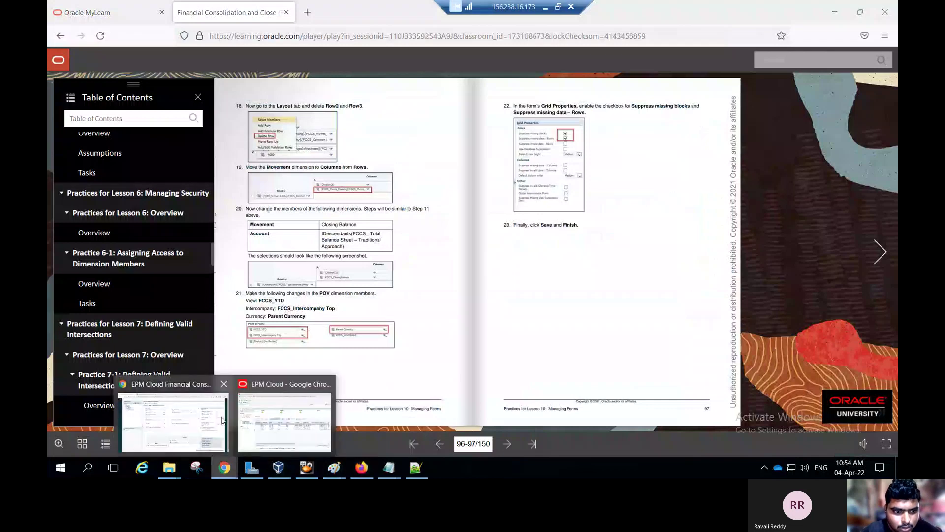
pyautogui.click(170, 411)
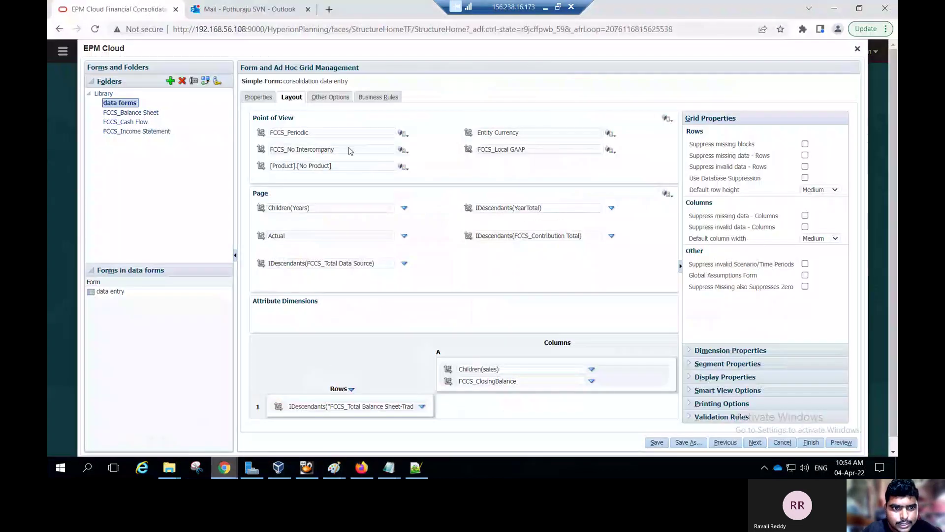
pyautogui.click(402, 133)
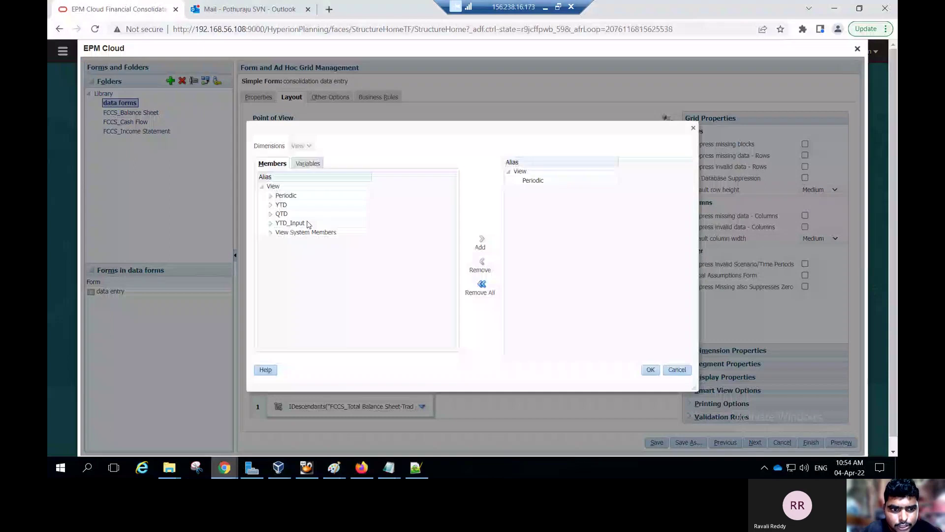
pyautogui.click(291, 217)
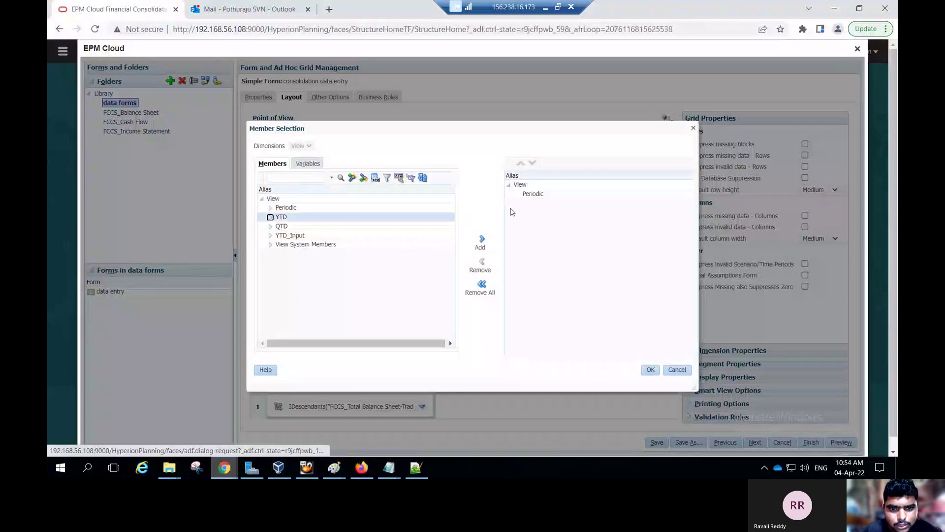
pyautogui.click(482, 241)
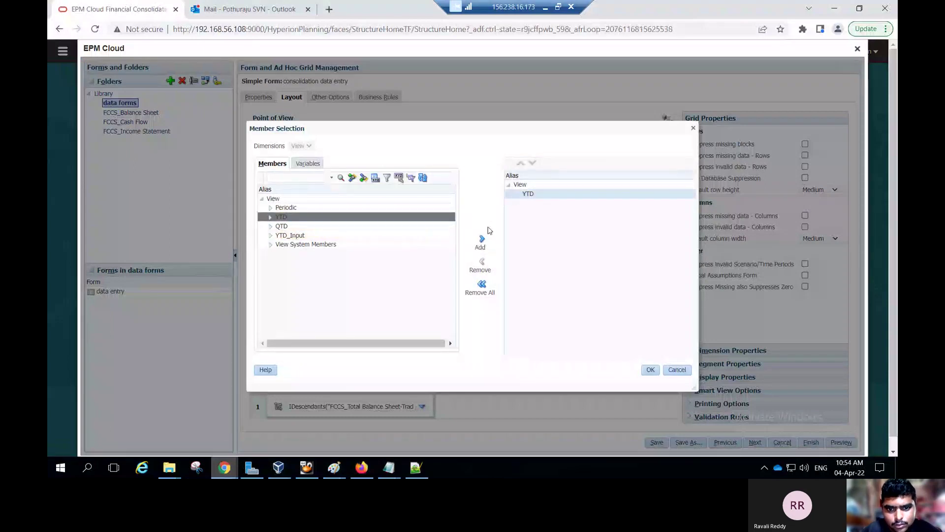
pyautogui.hotkey('alt', 'Tab')
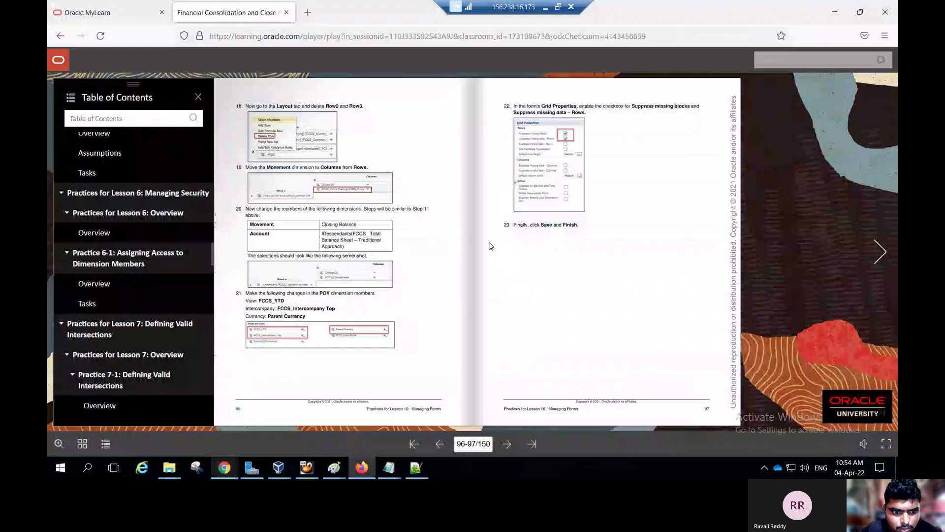
pyautogui.hotkey('alt', 'Tab')
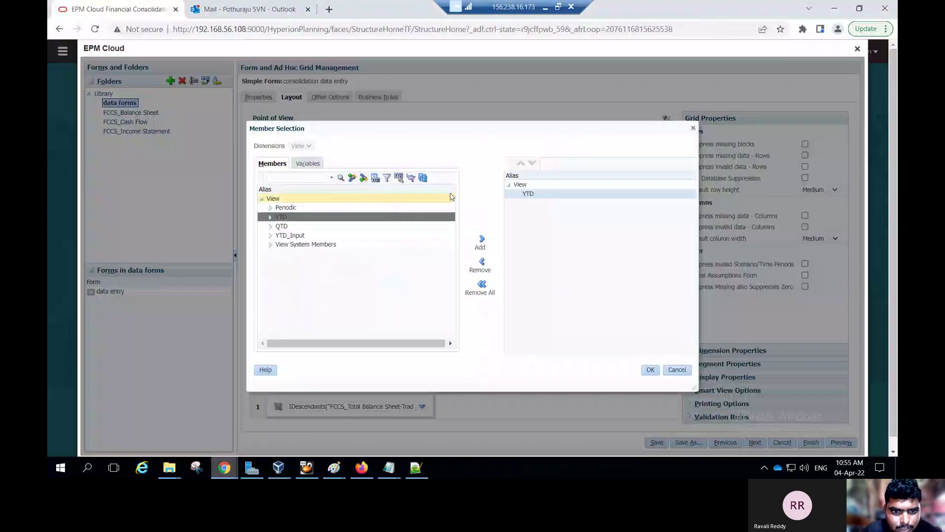
pyautogui.click(650, 369)
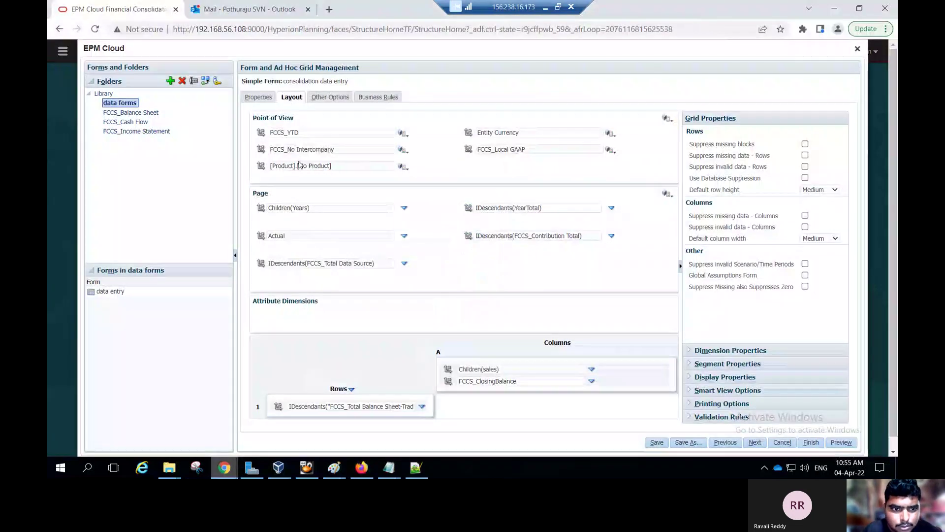
# Replace No Intercompany with Intercompany Top as the Point of View's Intercompany member.
pyautogui.click(402, 150)
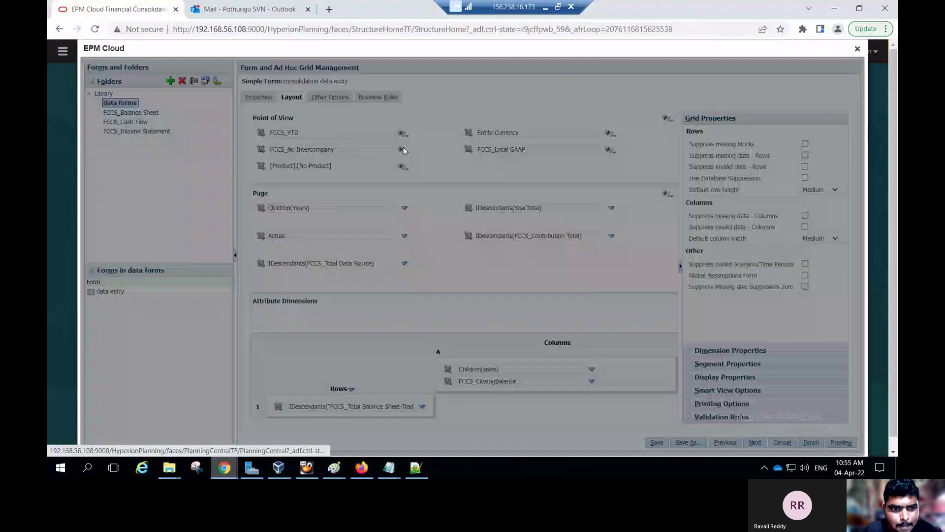
pyautogui.click(295, 208)
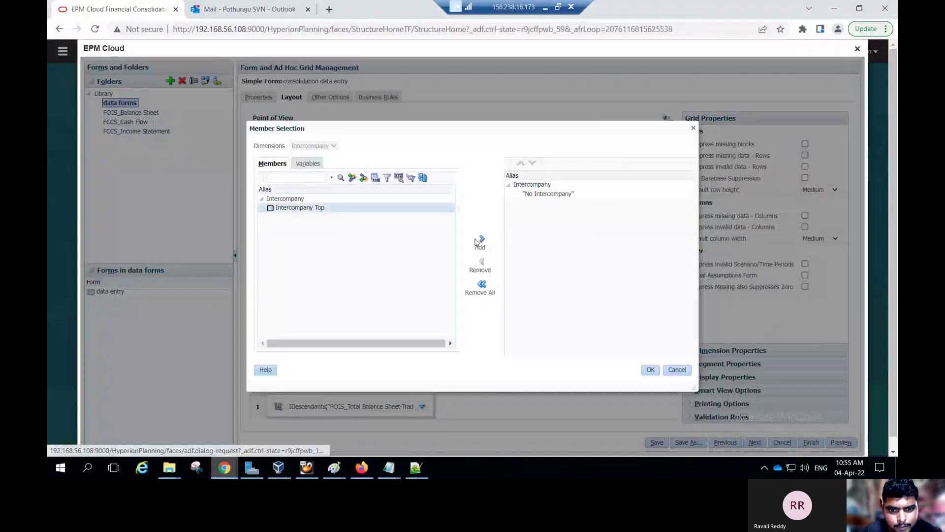
pyautogui.click(481, 241)
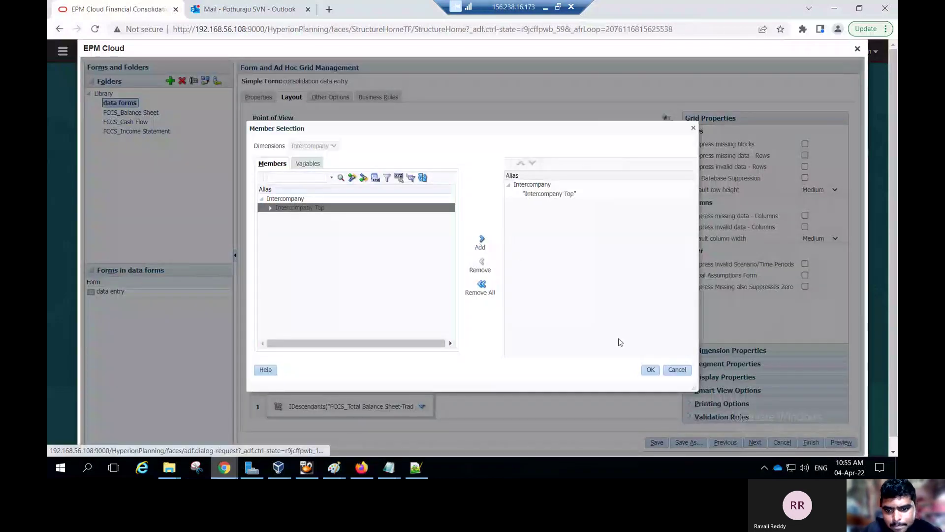
pyautogui.click(649, 370)
# Check the guide's currency setting and replace Entity Currency with Parent Currency in the Point of View.
pyautogui.hotkey('alt', 'Tab')
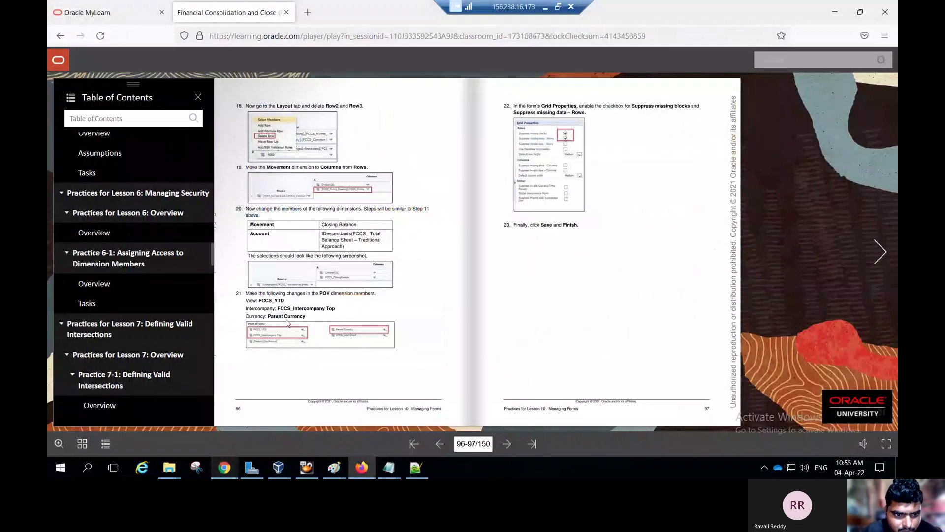
pyautogui.hotkey('alt', 'Tab')
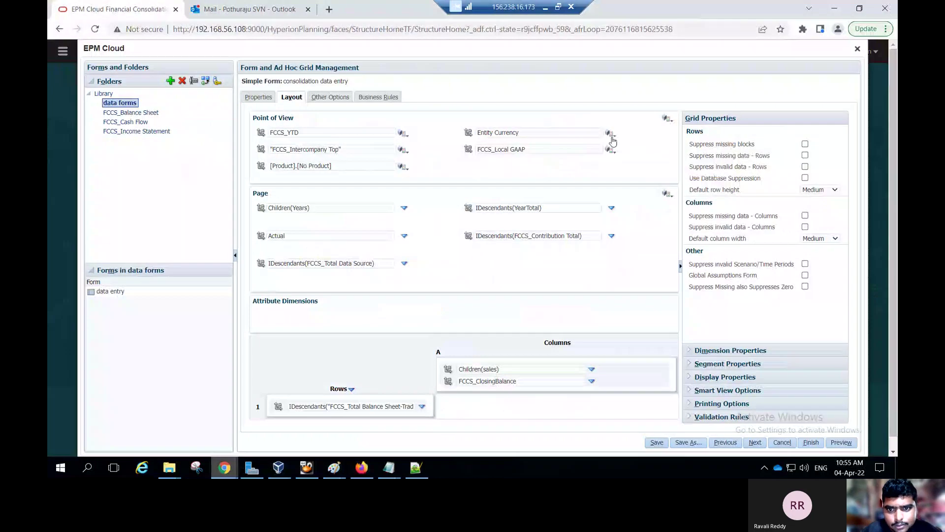
pyautogui.click(609, 135)
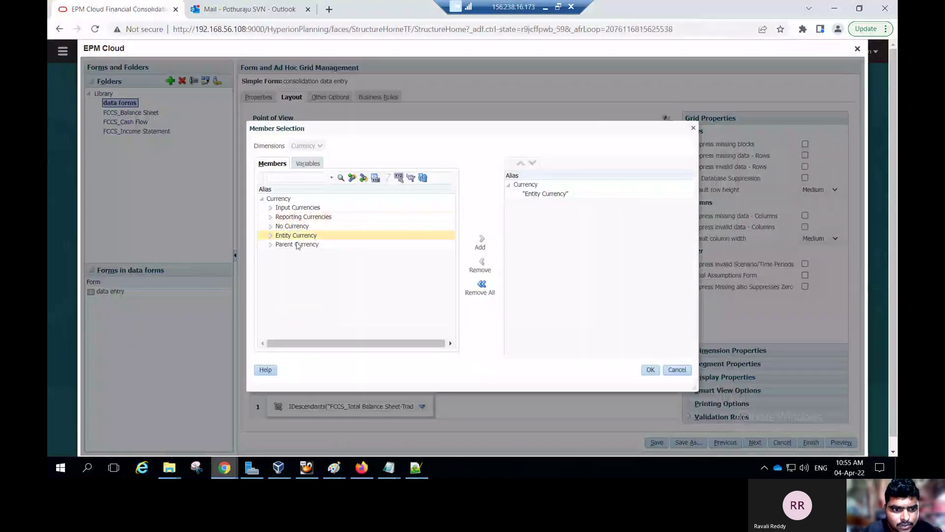
pyautogui.click(299, 245)
pyautogui.click(482, 240)
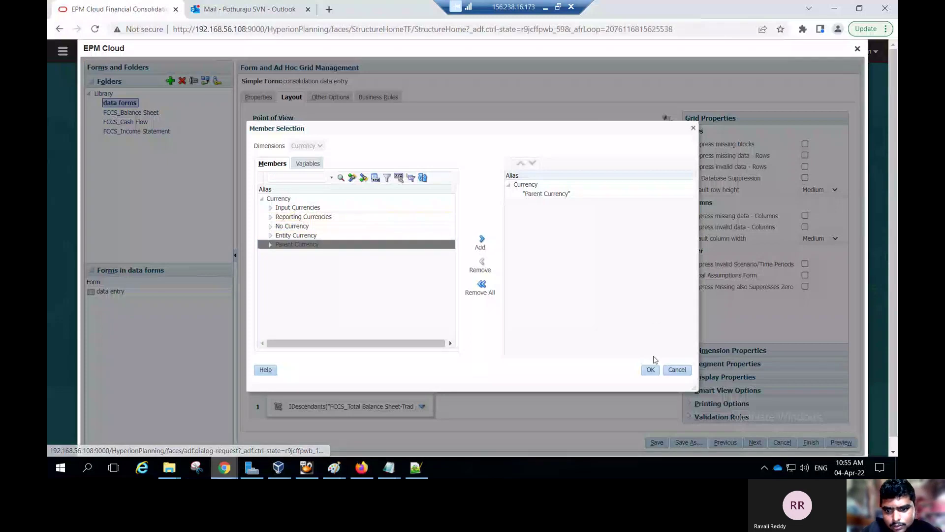
pyautogui.click(650, 370)
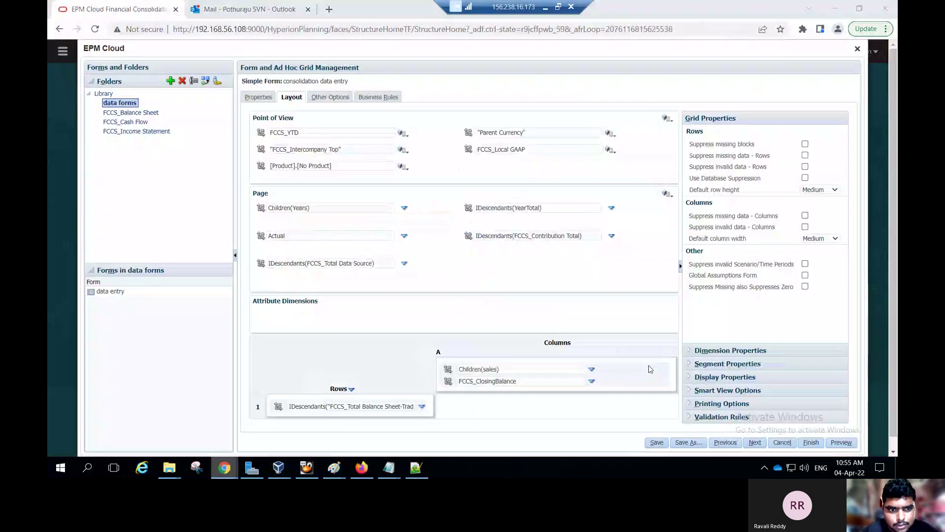
# As the guide instructs, enable Suppress missing blocks and Suppress missing data - Rows in the form's grid properties.
pyautogui.hotkey('alt', 'Tab')
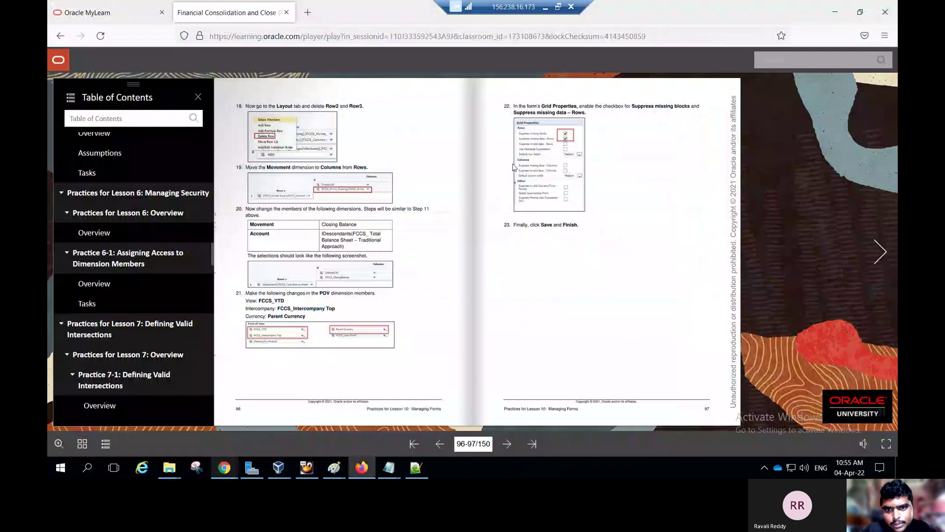
pyautogui.hotkey('alt', 'Tab')
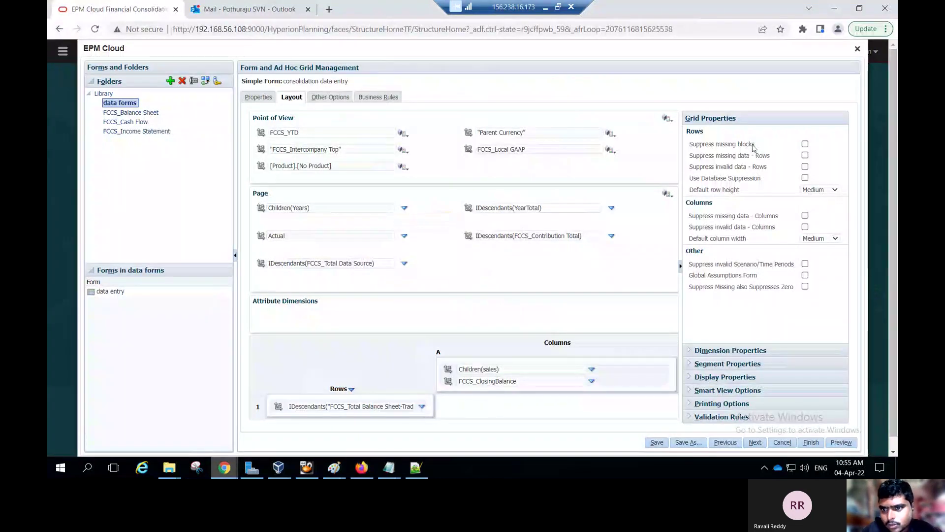
pyautogui.click(805, 143)
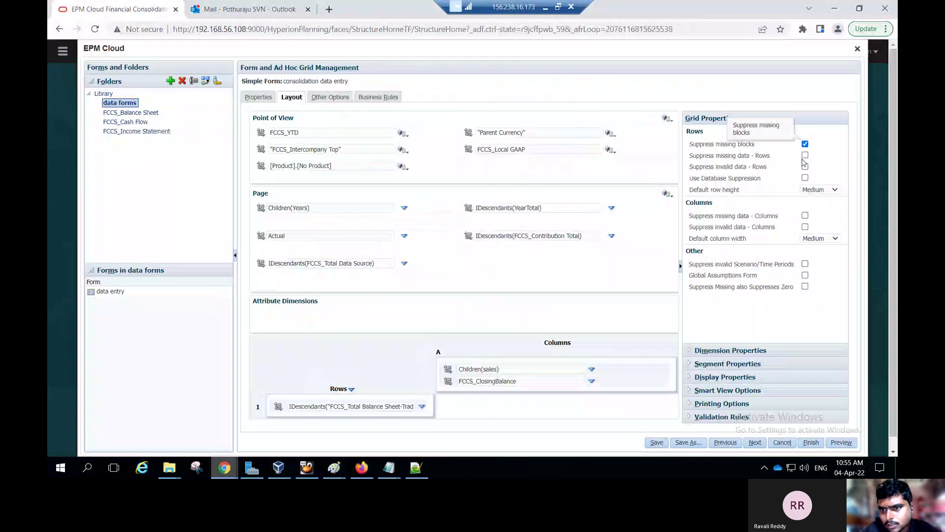
pyautogui.click(805, 155)
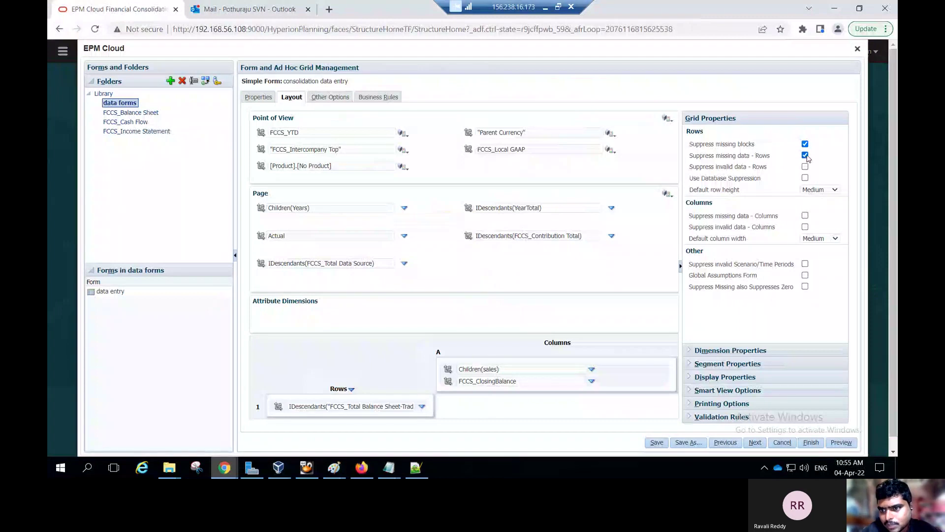
# Check the guide's final instruction, then save the consolidation data entry form and finish editing it.
pyautogui.hotkey('alt', 'Tab')
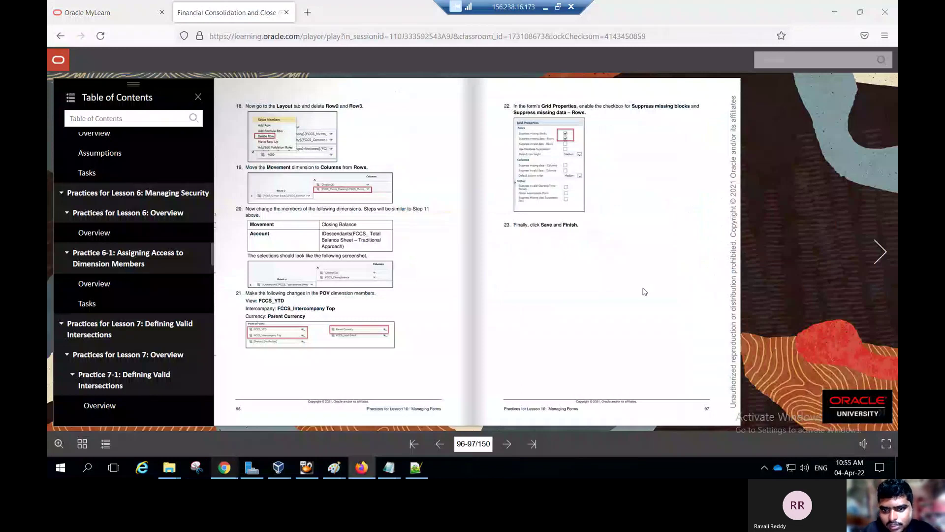
pyautogui.hotkey('alt', 'Tab')
pyautogui.click(664, 443)
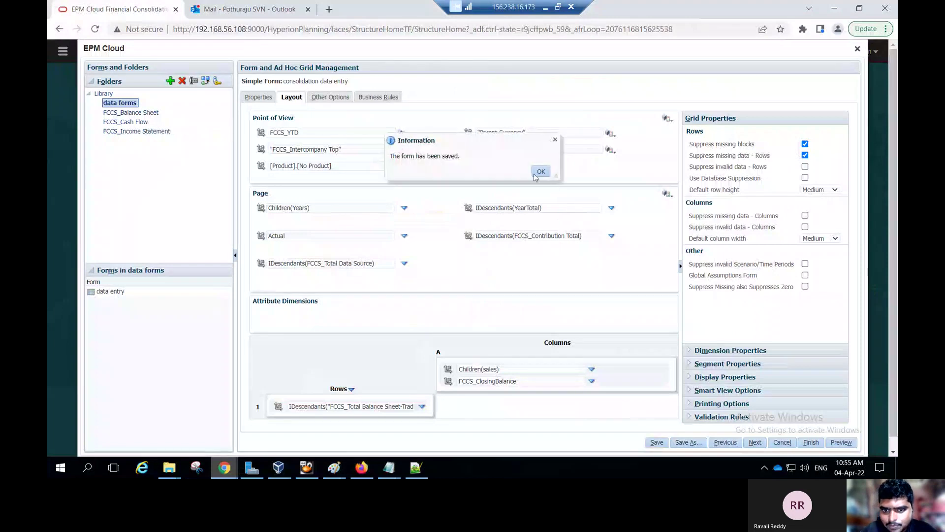
pyautogui.click(537, 175)
pyautogui.click(812, 443)
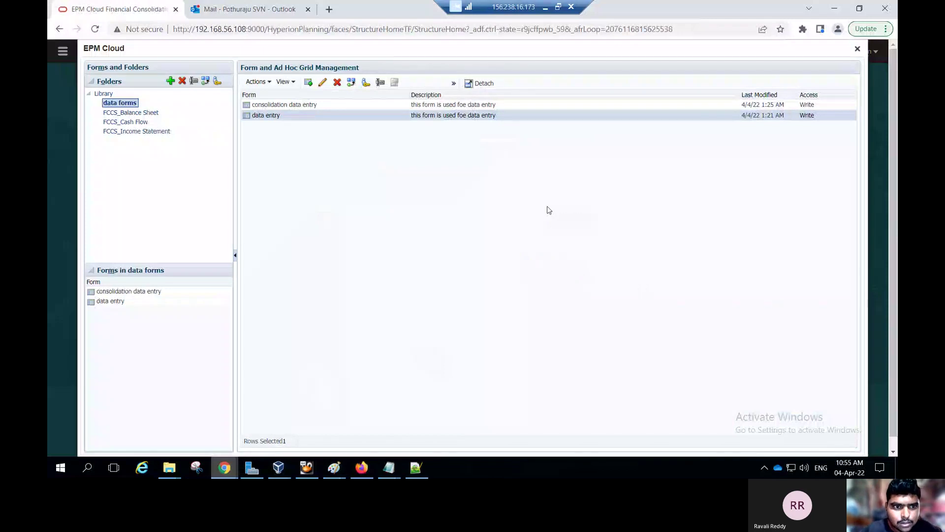
# Return to the guide and advance it to Practice 10-2: Assigning Access to Forms.
pyautogui.hotkey('alt', 'Tab')
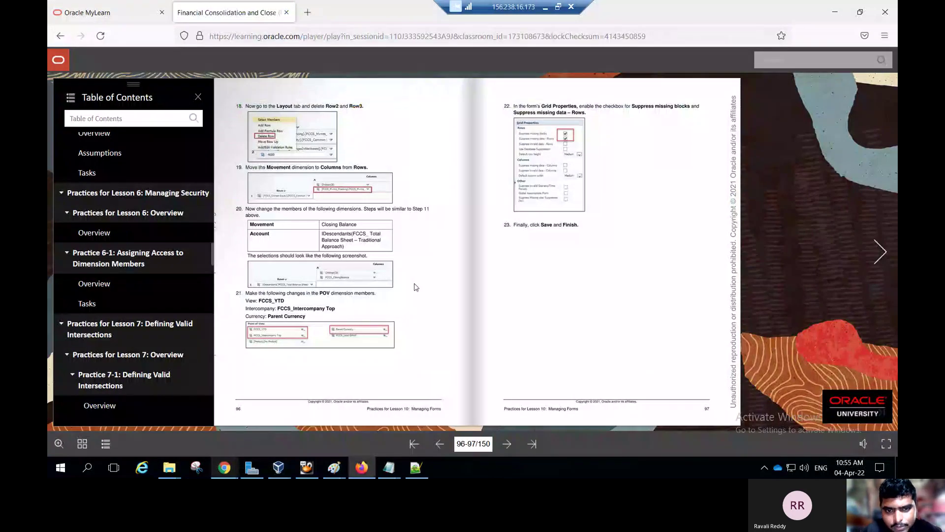
pyautogui.click(508, 444)
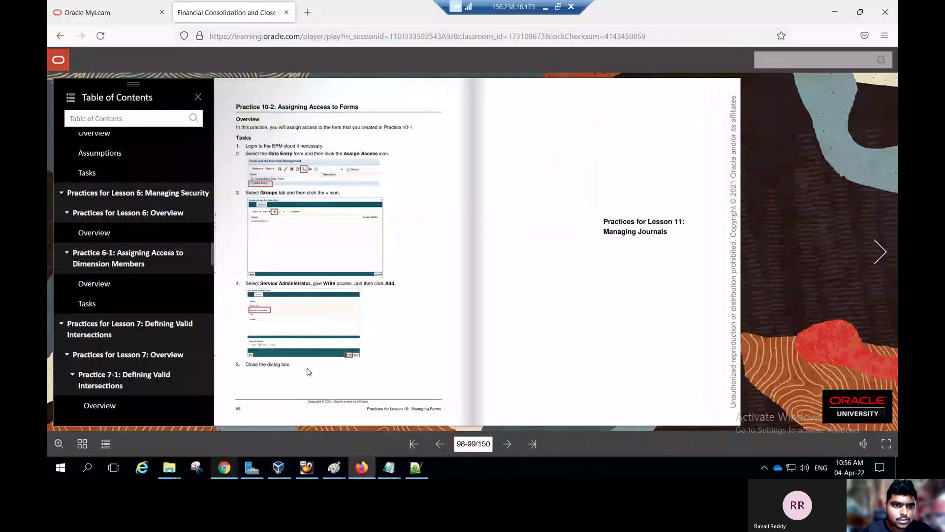
# Switch to EPM Cloud and open the group access assignments for the data entry form.
pyautogui.moveTo(225, 468)
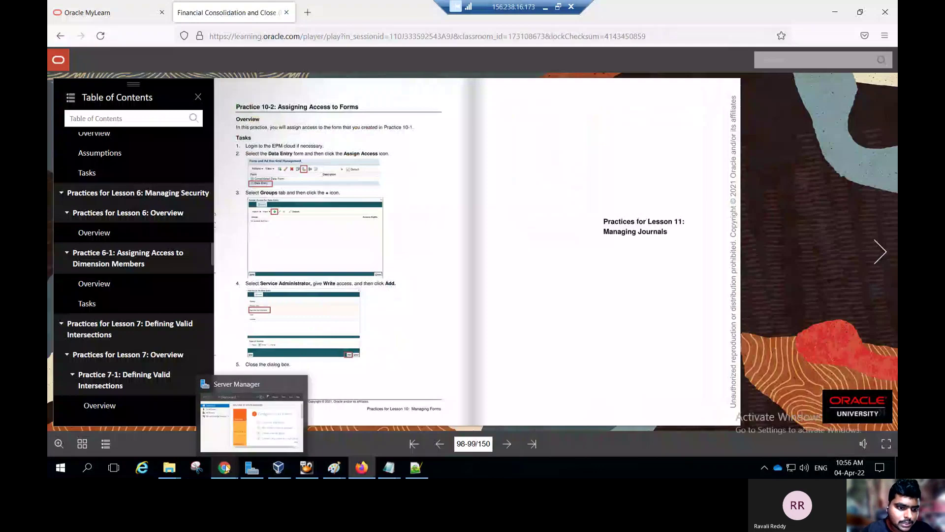
pyautogui.click(207, 432)
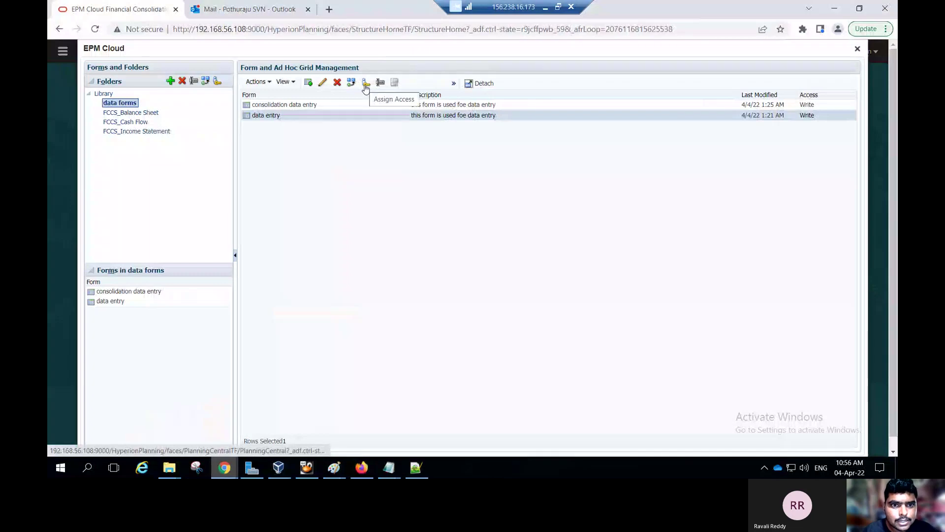
pyautogui.click(268, 86)
pyautogui.click(268, 141)
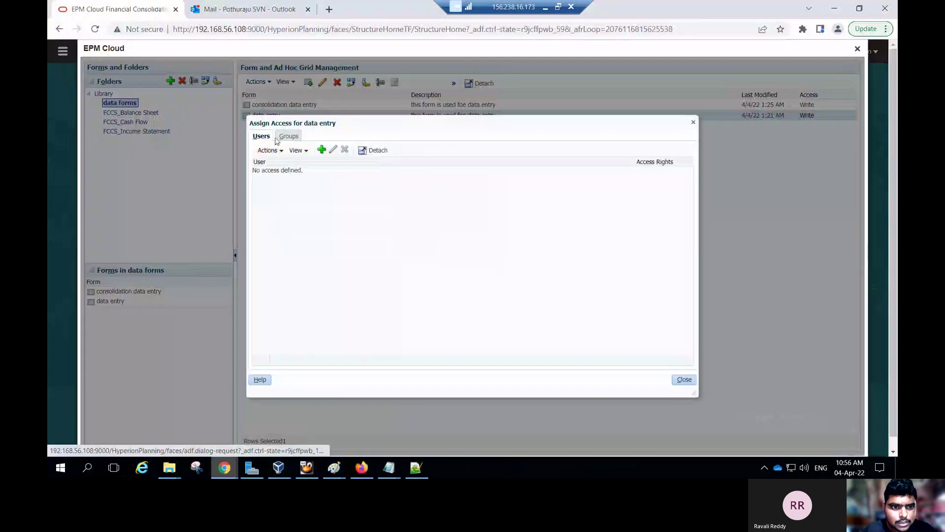
pyautogui.click(288, 137)
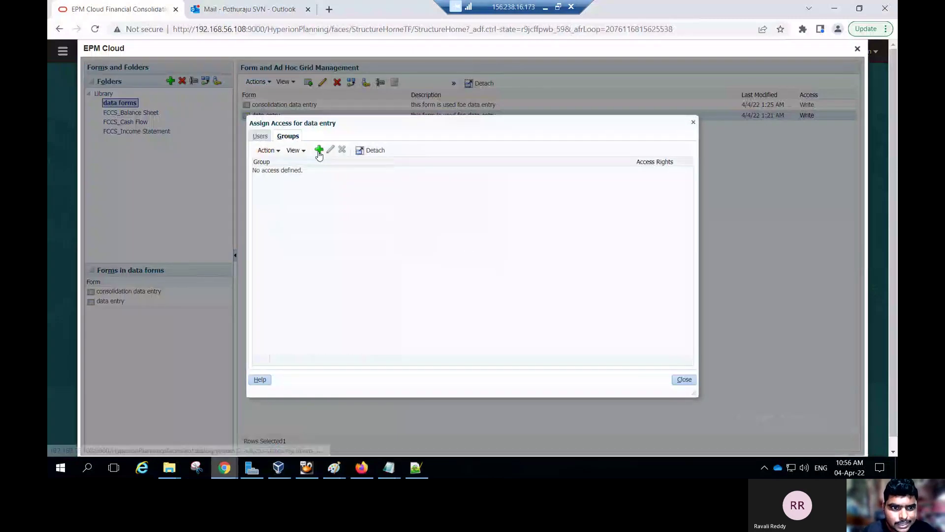
# Add the Service Administrator group with Write access to the data entry form, then close the access assignment.
pyautogui.click(290, 185)
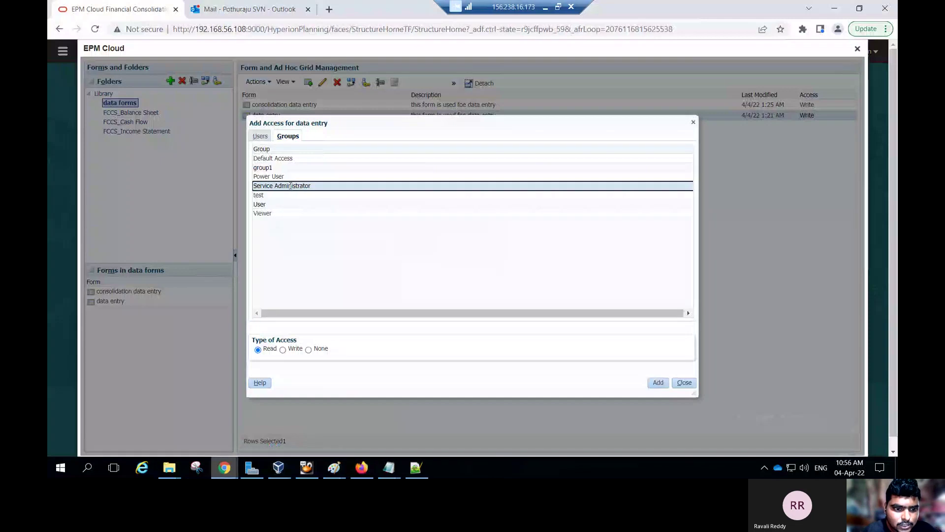
pyautogui.click(284, 350)
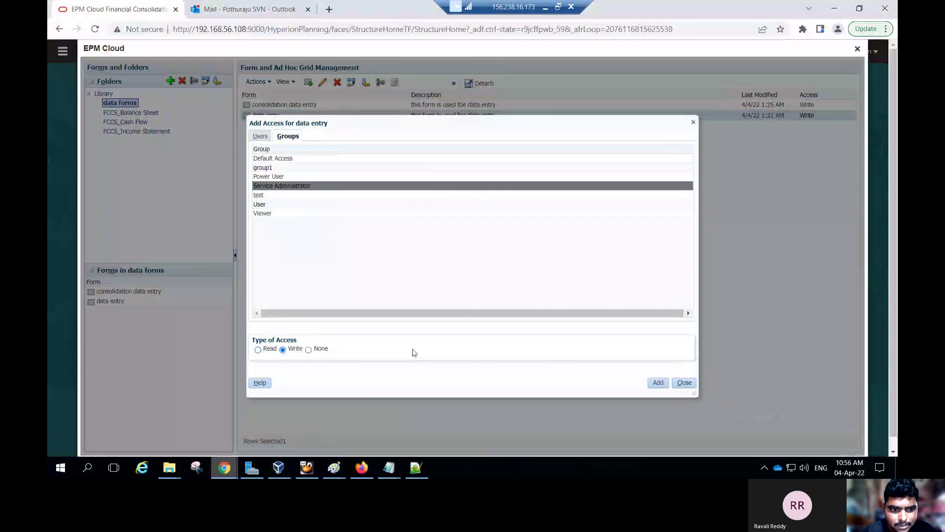
pyautogui.click(658, 382)
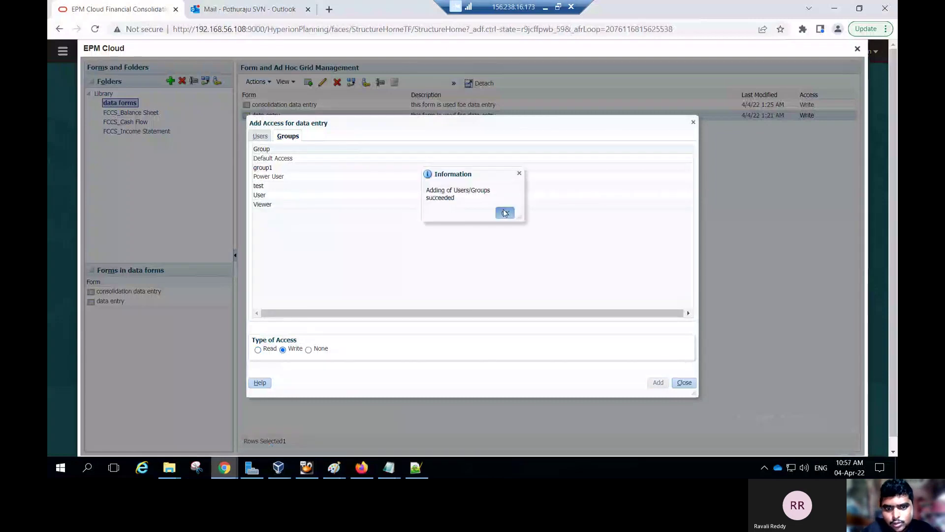
pyautogui.click(503, 213)
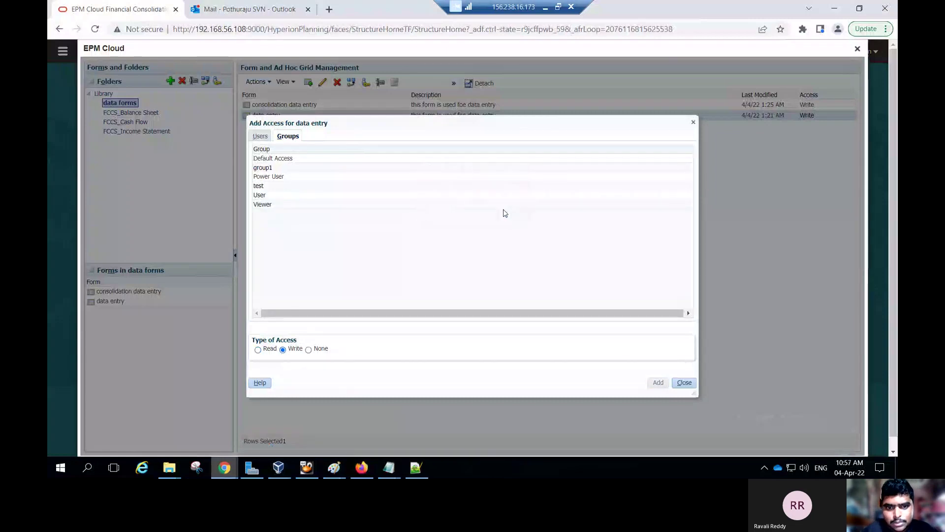
pyautogui.click(682, 383)
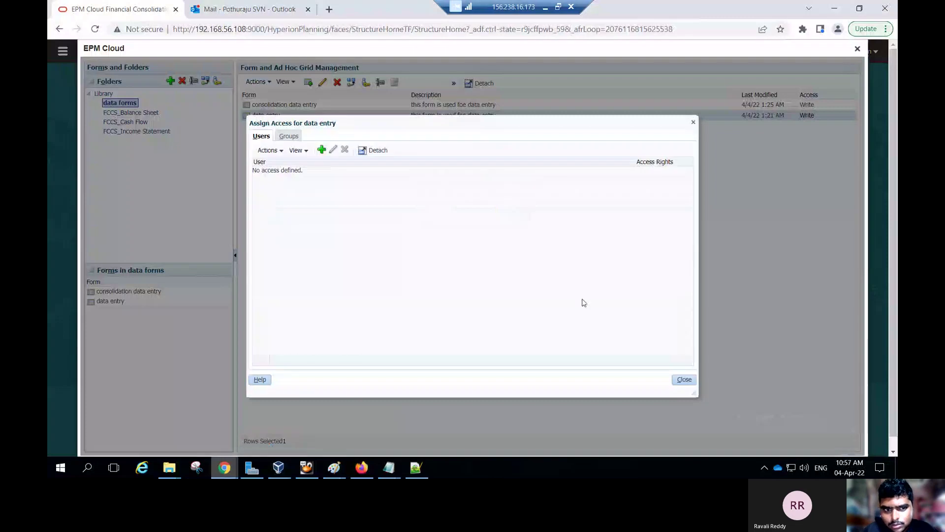
pyautogui.click(685, 379)
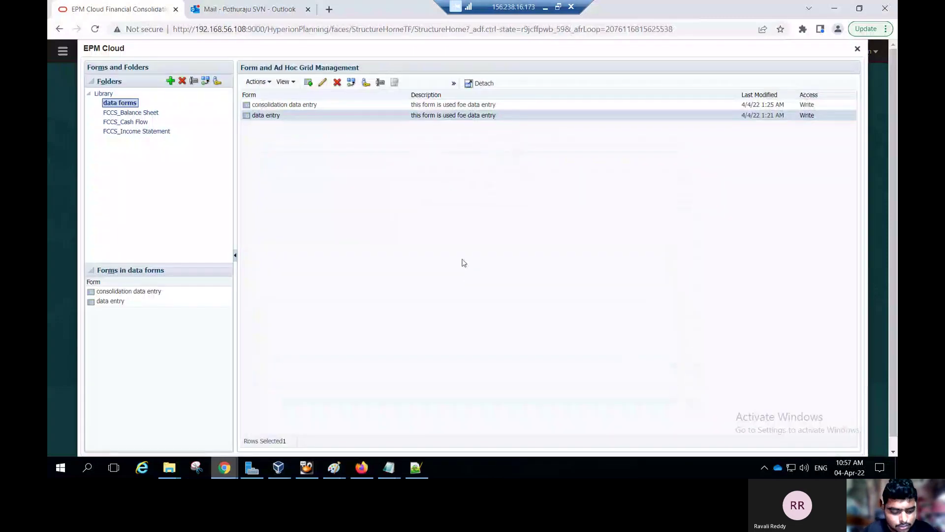
# Compare the form list with the guide's closing instructions for Practice 10-2 and end on the guide.
pyautogui.hotkey('alt', 'Tab')
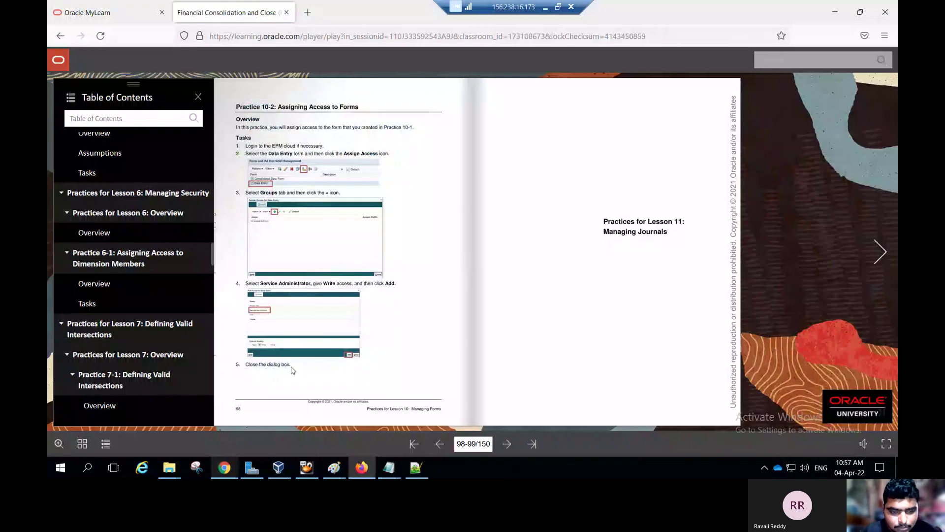
pyautogui.hotkey('alt', 'Tab')
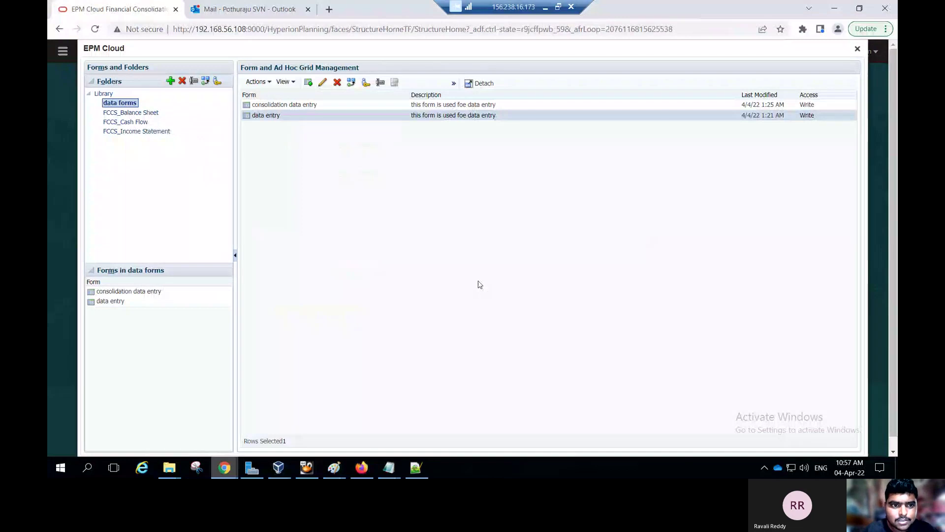
pyautogui.hotkey('alt', 'Tab')
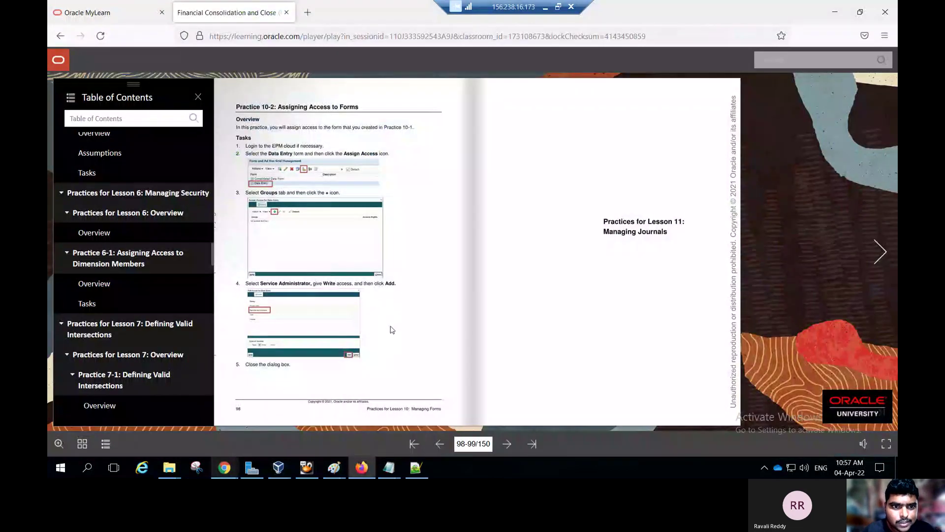